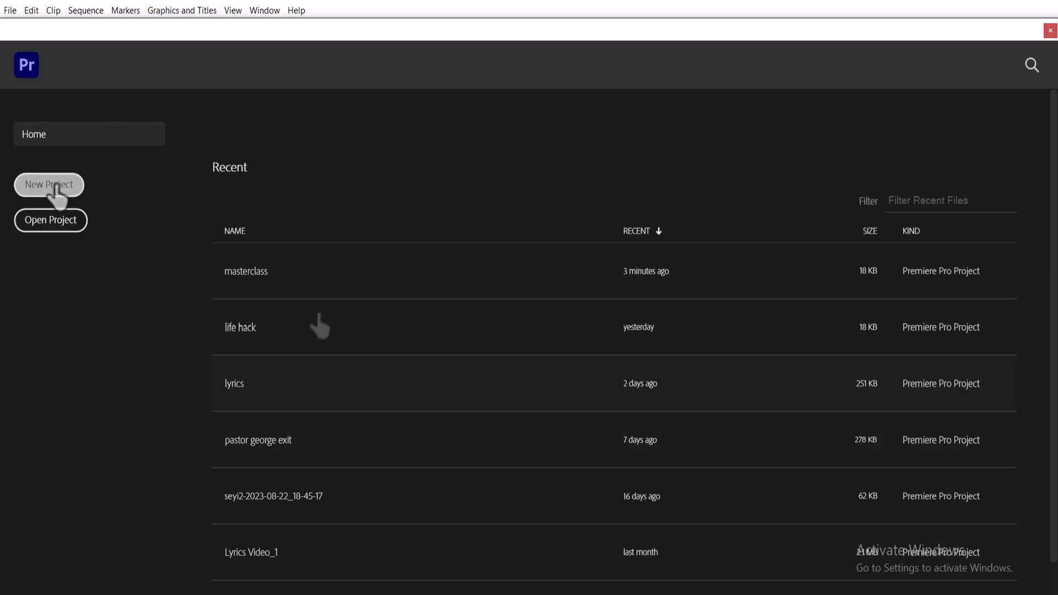
pyautogui.click(65, 230)
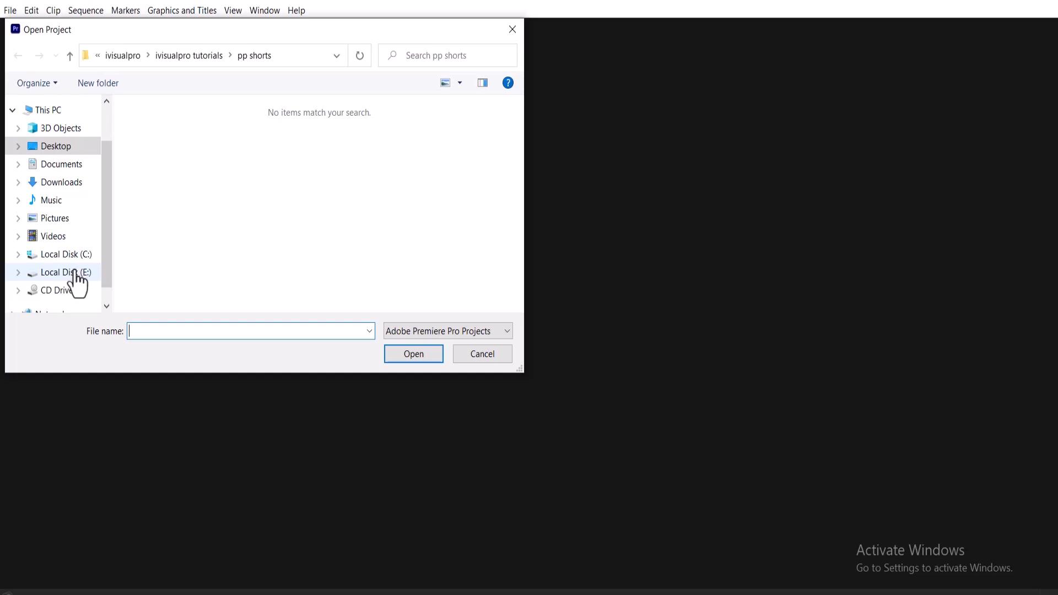
pyautogui.click(74, 272)
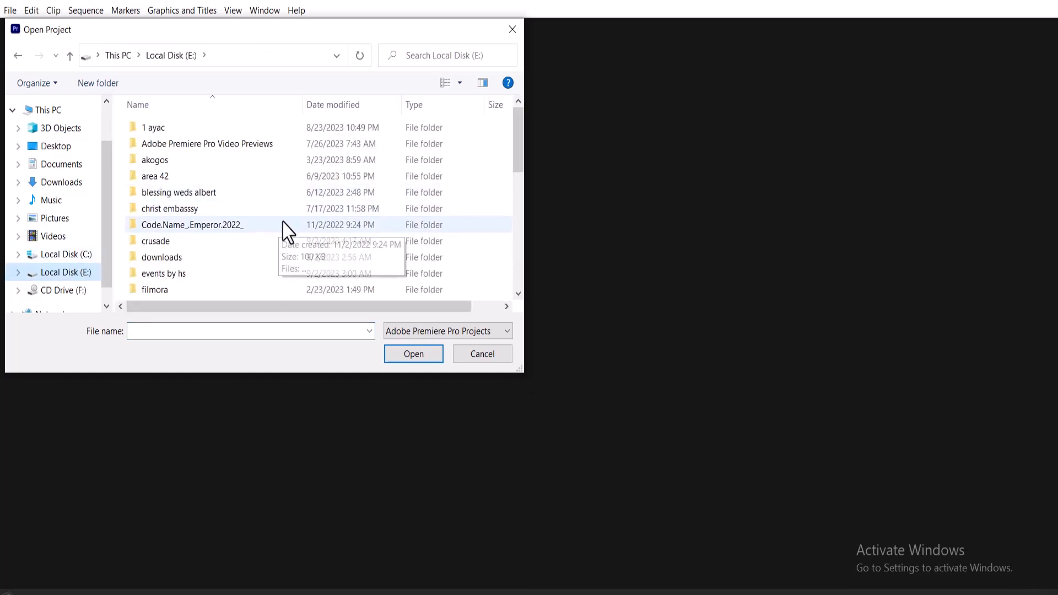
pyautogui.moveTo(517, 152); pyautogui.dragTo(518, 208)
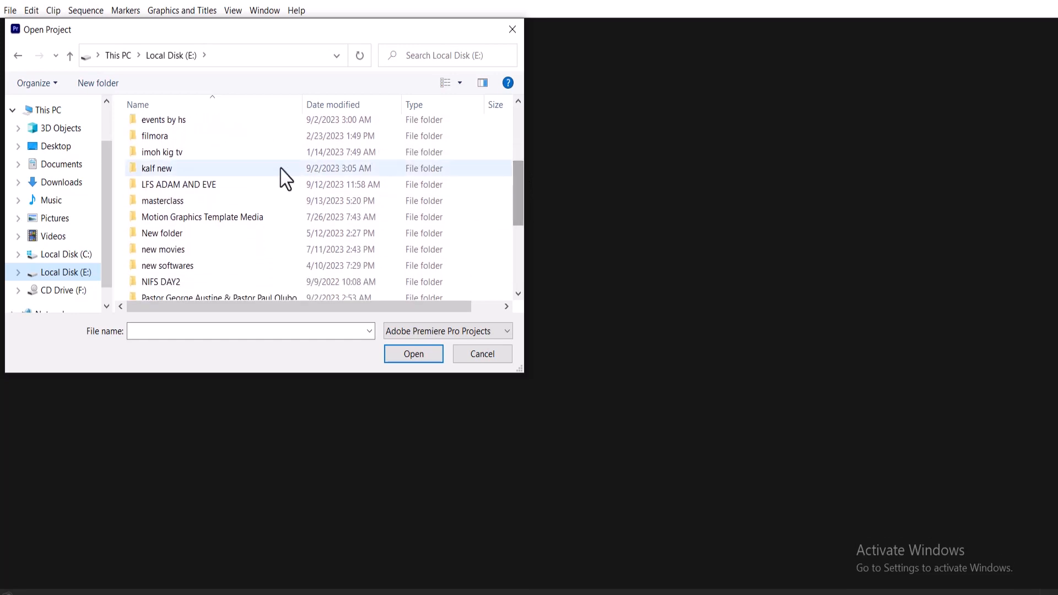
pyautogui.doubleClick(225, 201)
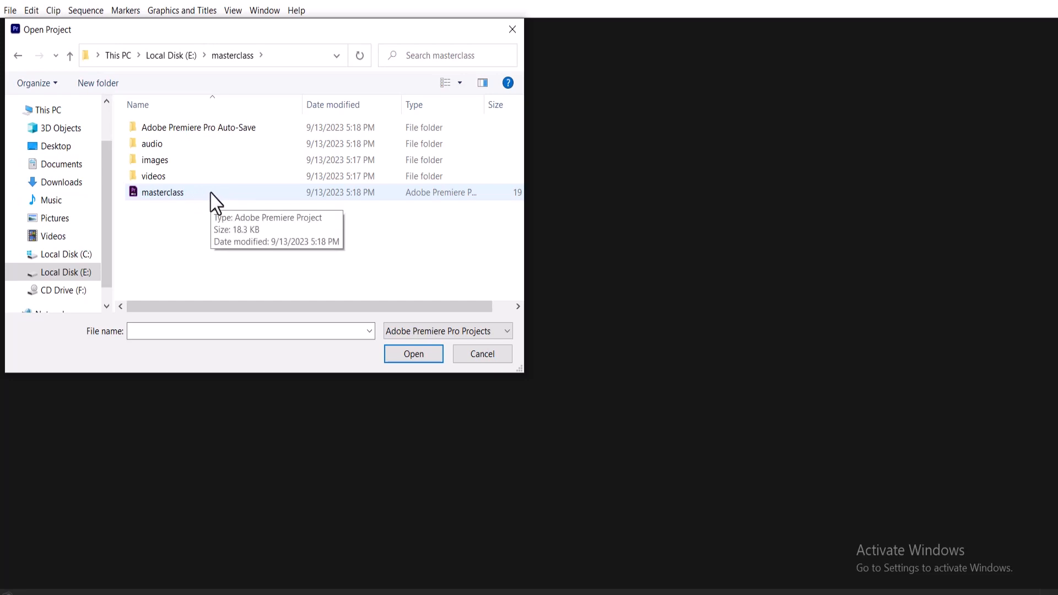
pyautogui.click(480, 355)
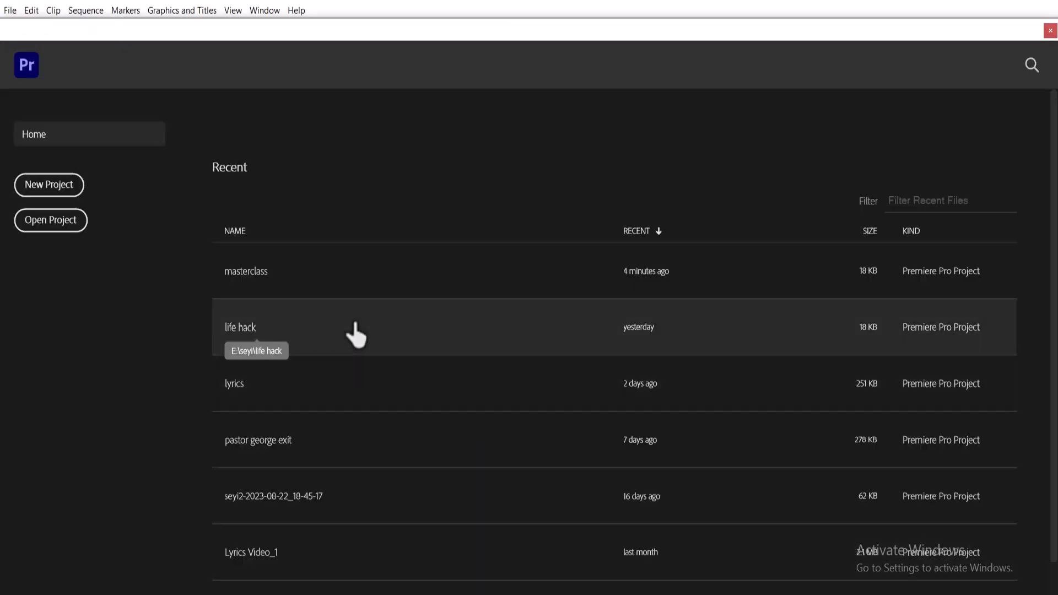
# - Start a new project and name it "biginners class"
pyautogui.click(57, 185)
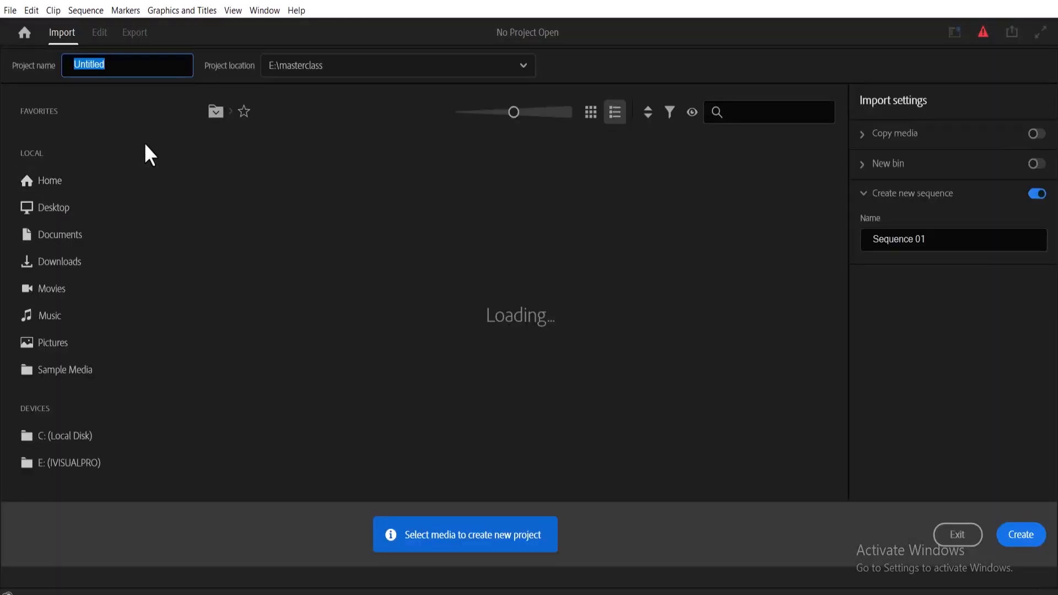
pyautogui.write('bigi')
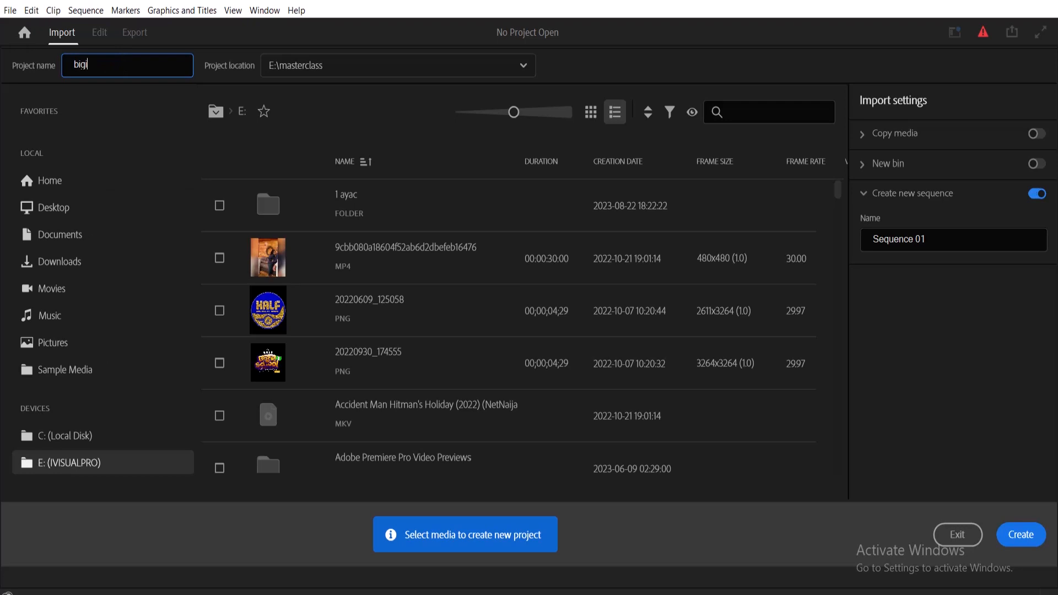
pyautogui.write('nners class')
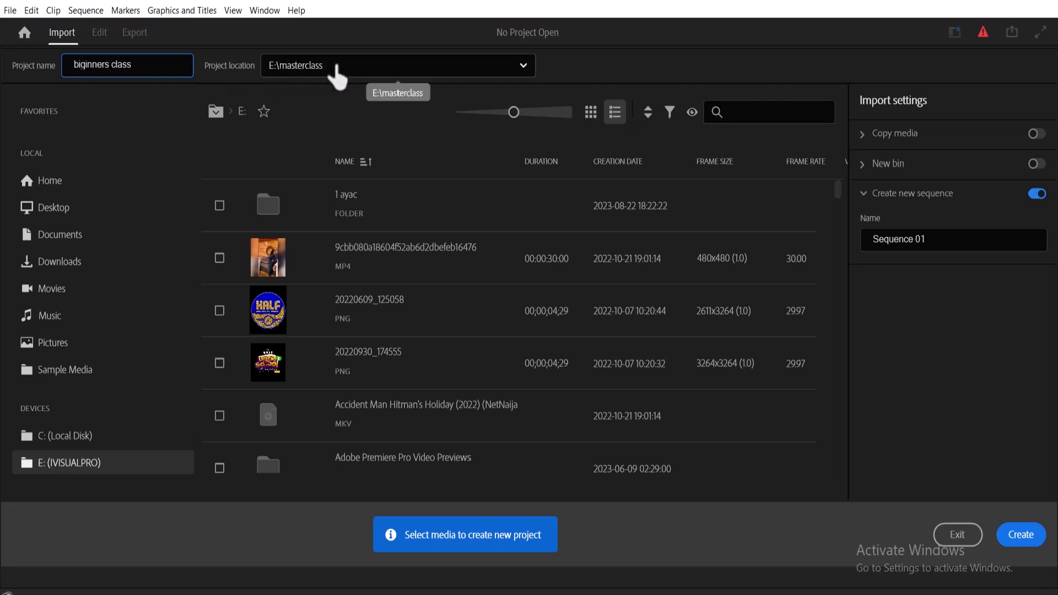
# - Choose the masterclass folder on Local Disk (E:) as the project location and create the project
pyautogui.click(523, 66)
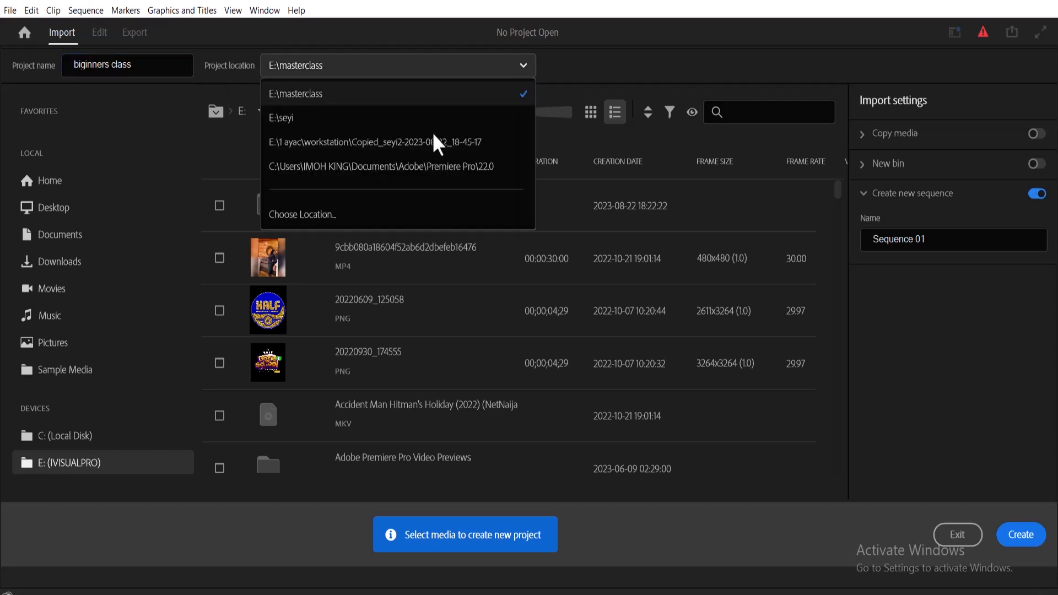
pyautogui.click(368, 217)
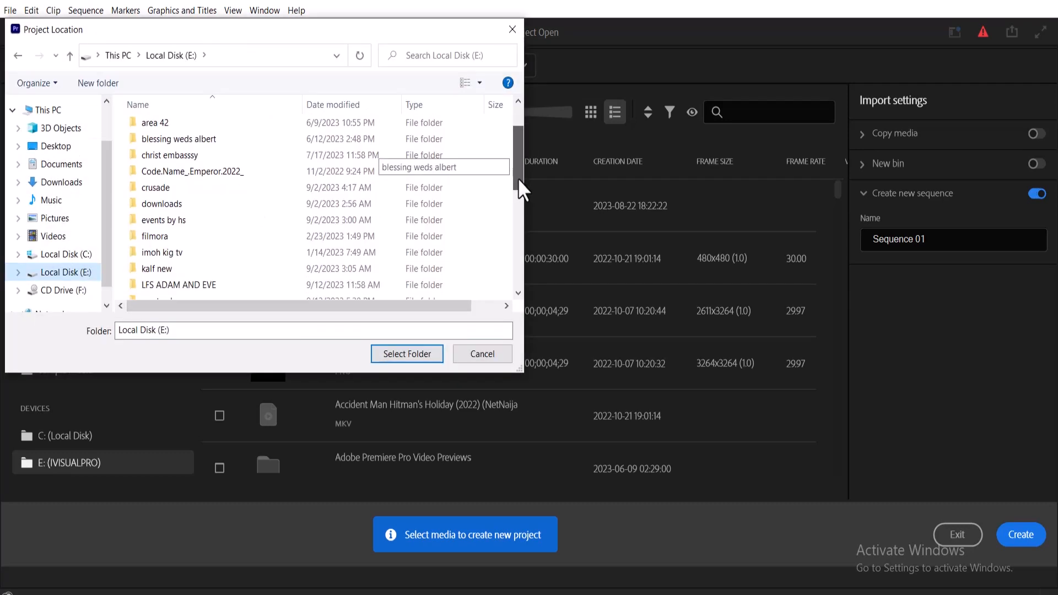
pyautogui.moveTo(518, 189); pyautogui.dragTo(518, 218)
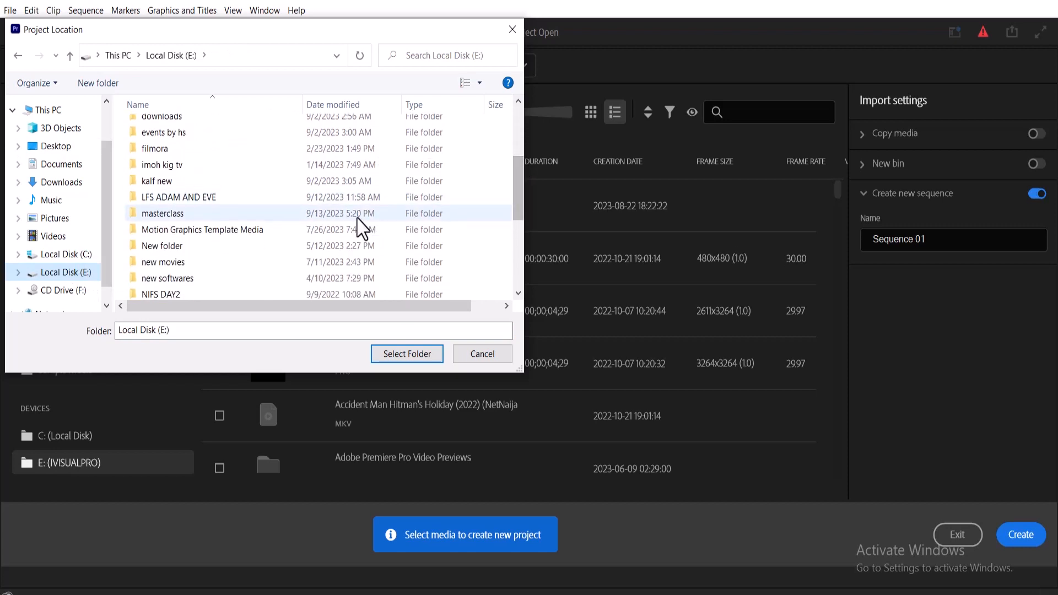
pyautogui.doubleClick(322, 217)
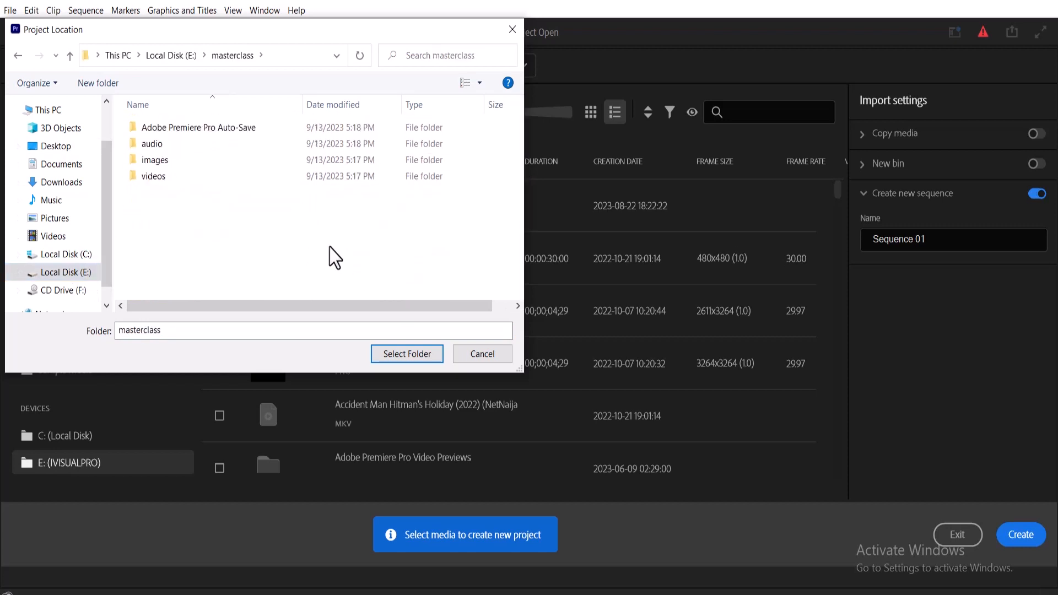
pyautogui.click(398, 356)
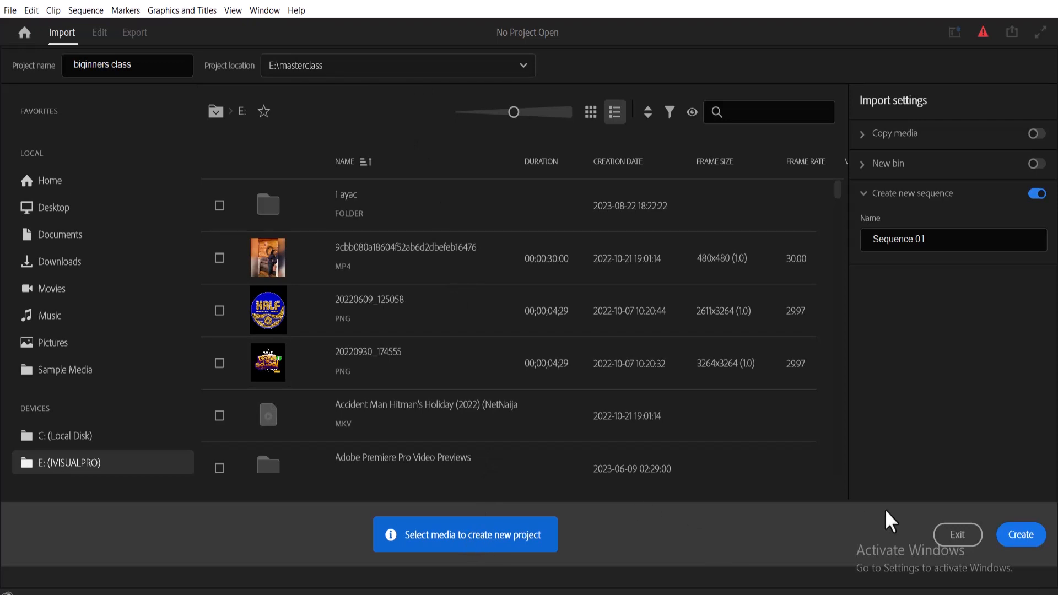
pyautogui.click(1028, 535)
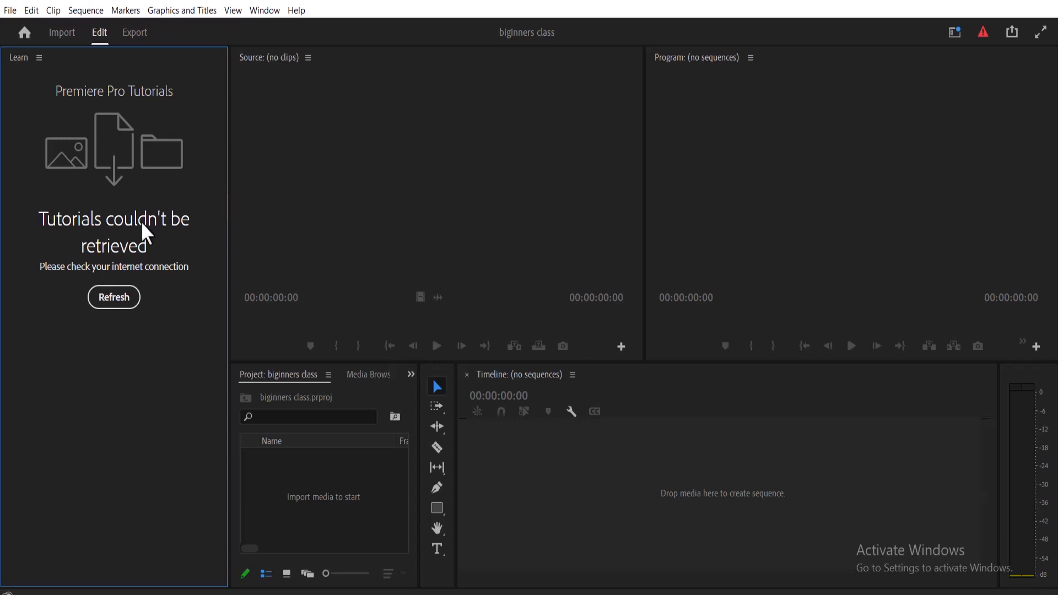
# - Switch the workspace to the Editing layout
pyautogui.click(264, 11)
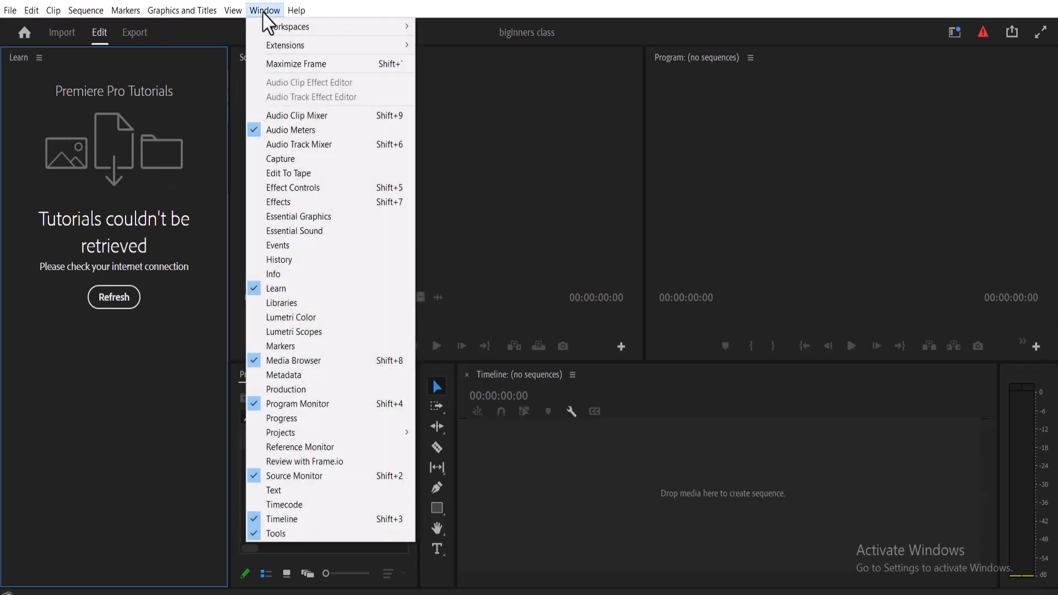
pyautogui.moveTo(282, 30)
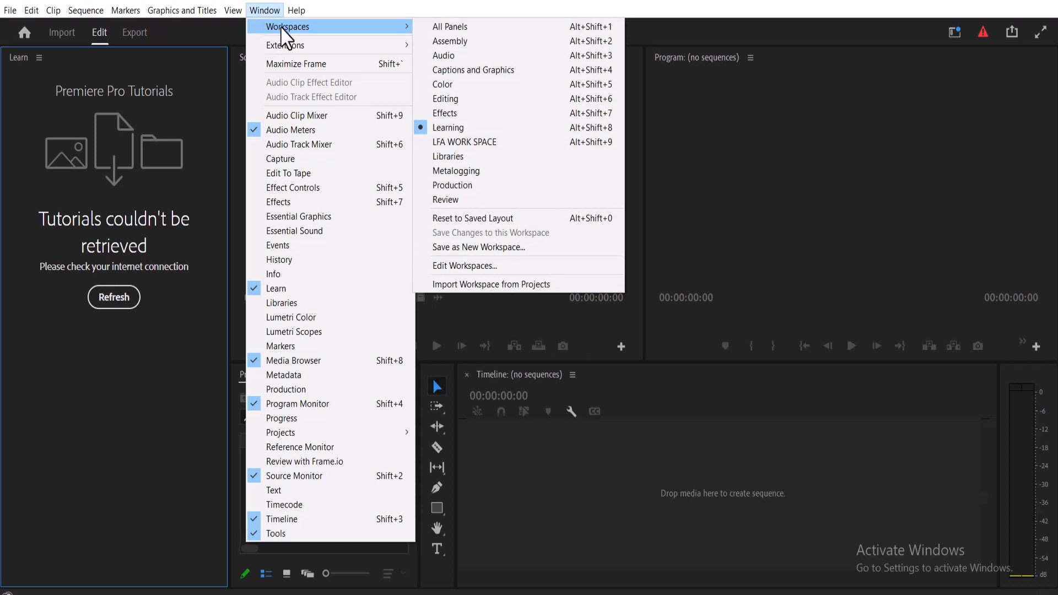
pyautogui.click(447, 99)
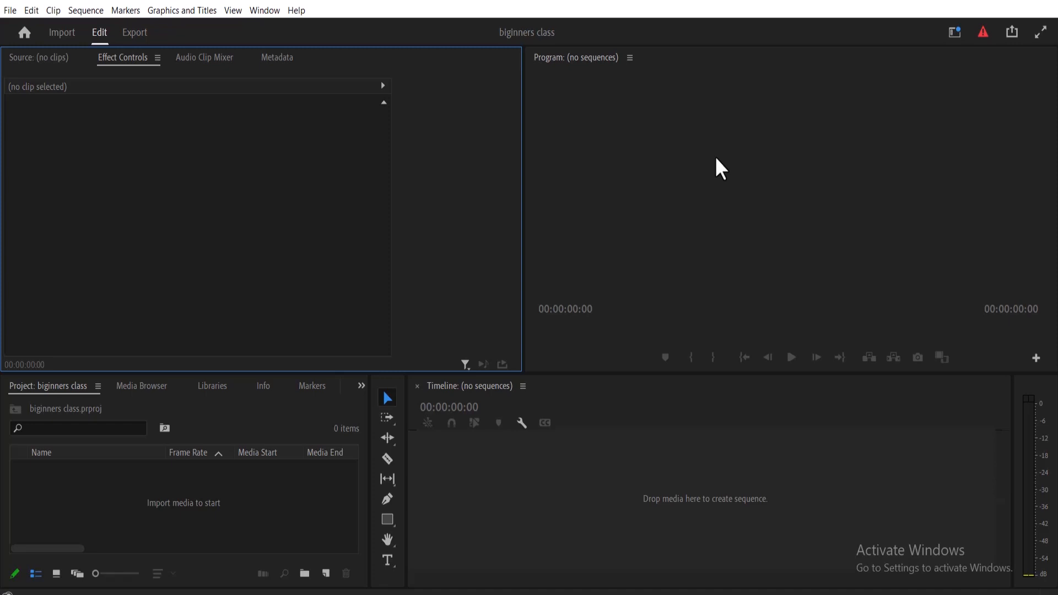
pyautogui.click(258, 518)
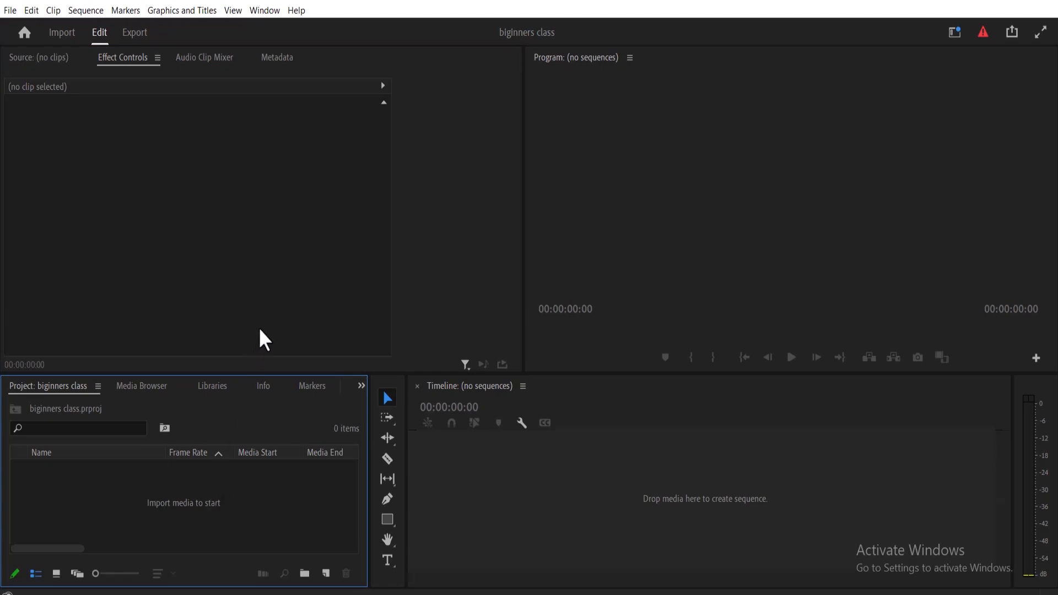
pyautogui.click(261, 293)
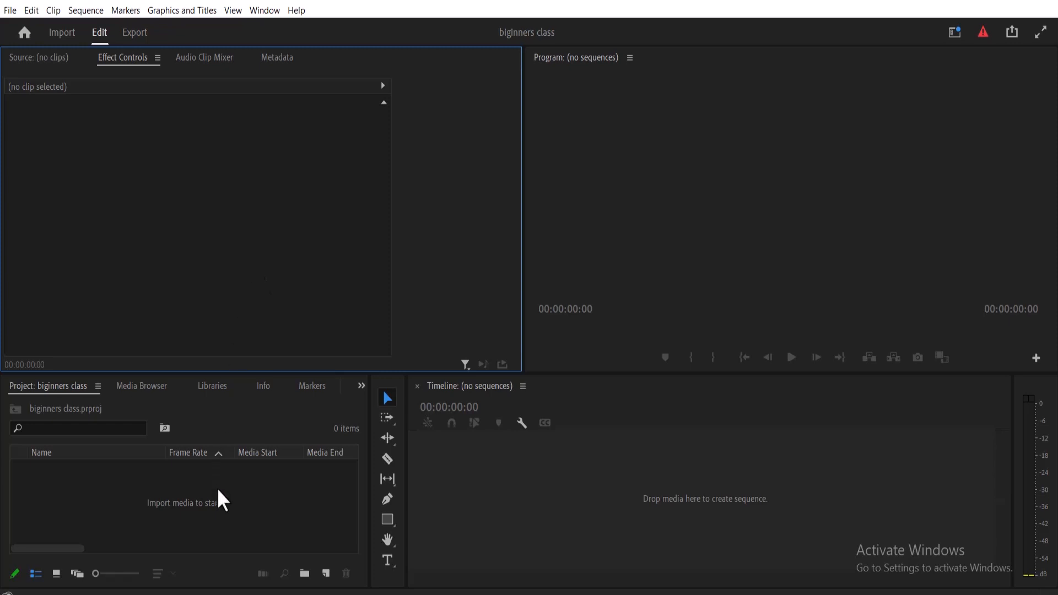
pyautogui.click(613, 209)
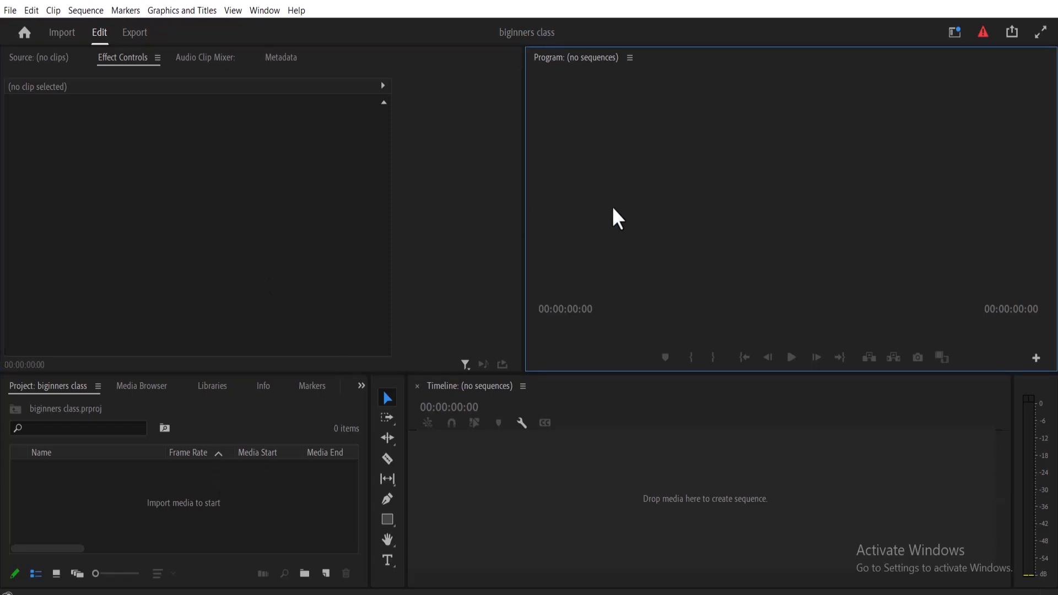
pyautogui.click(621, 490)
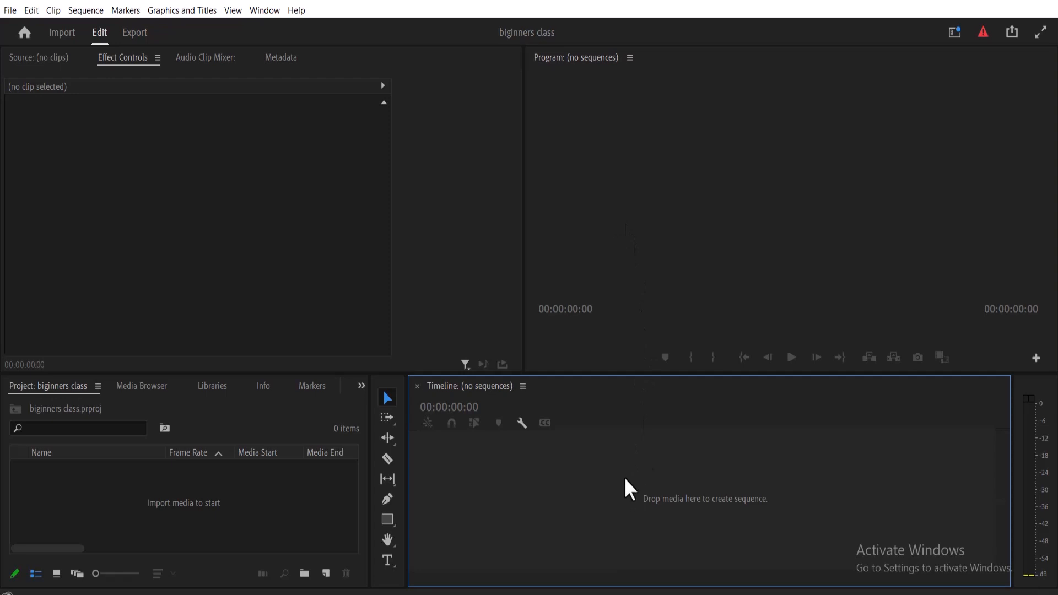
pyautogui.click(750, 218)
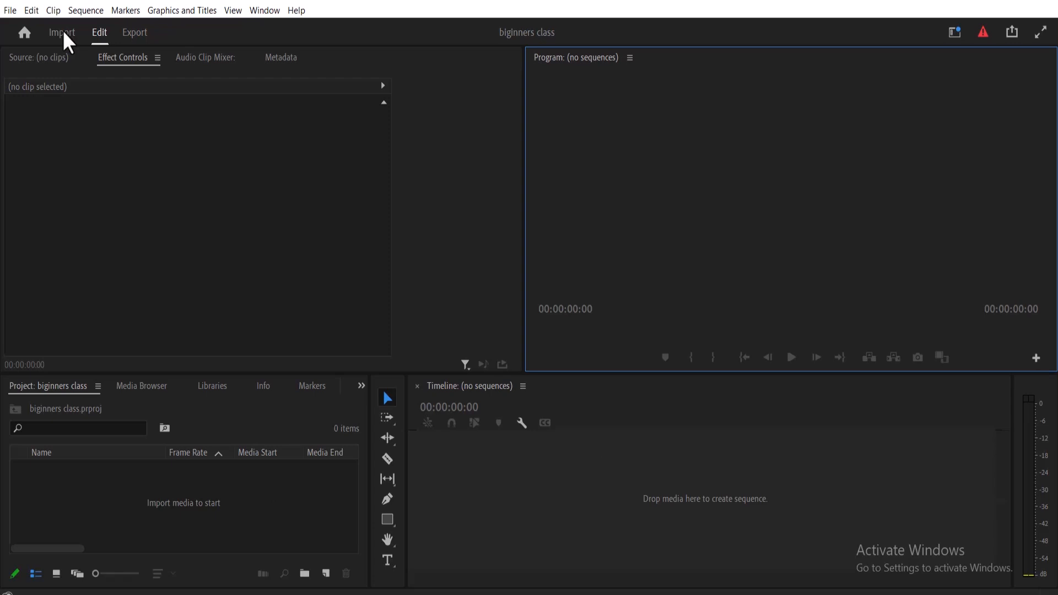
# - Import the "Jesus Cross 3D Animation footage Free to use" clip from Downloads and delete it from the project
pyautogui.click(10, 12)
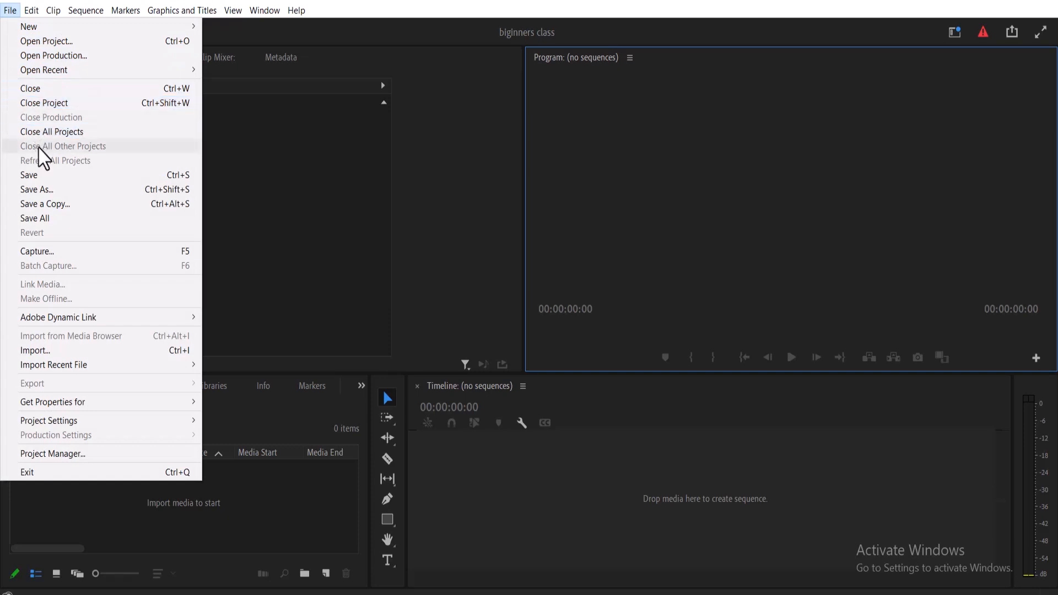
pyautogui.click(92, 352)
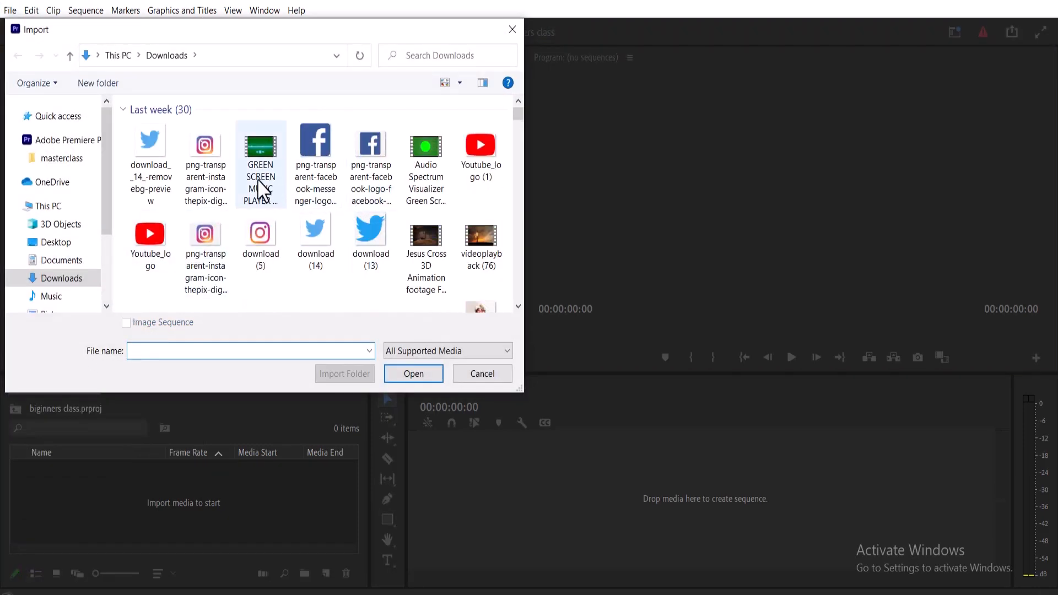
pyautogui.click(425, 248)
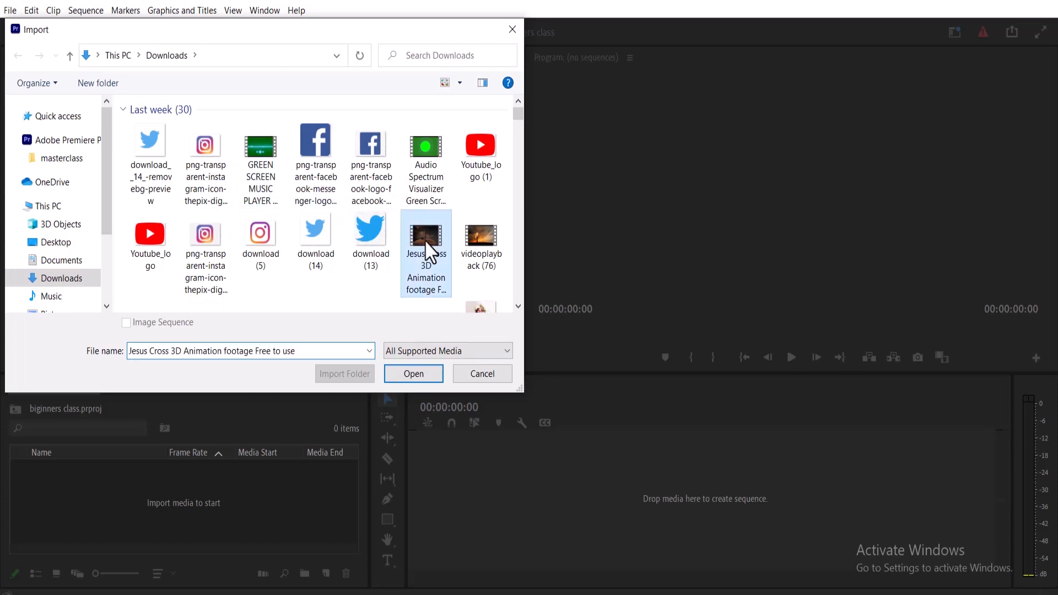
pyautogui.click(413, 374)
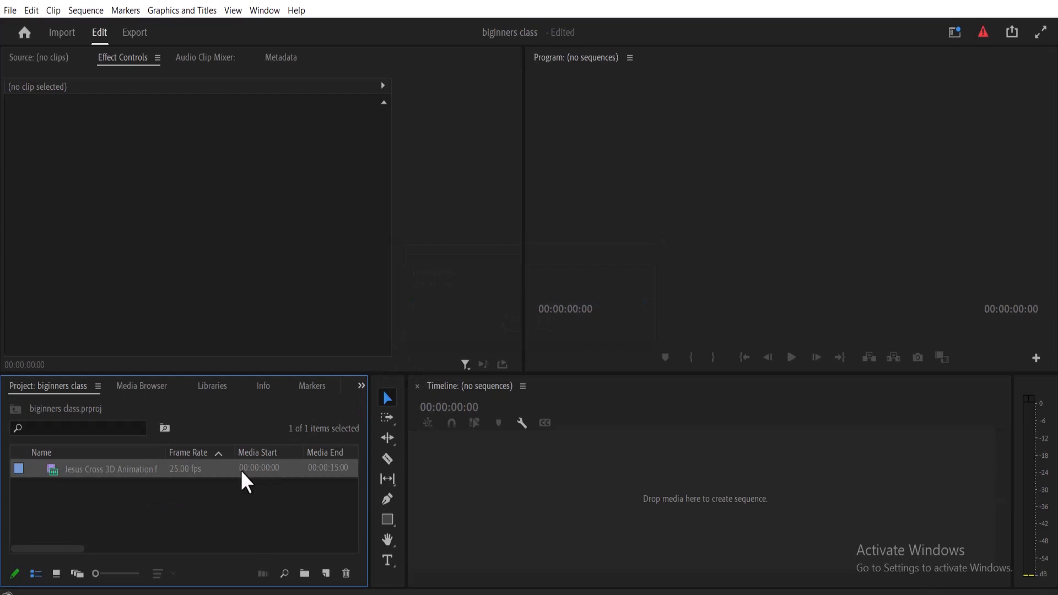
pyautogui.press('Delete')
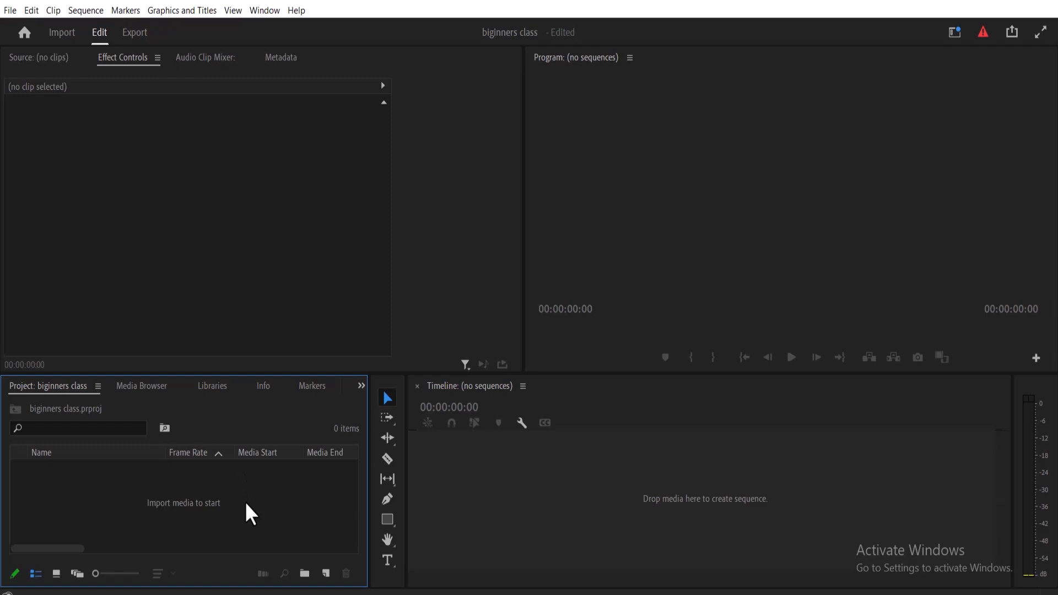
pyautogui.doubleClick(213, 514)
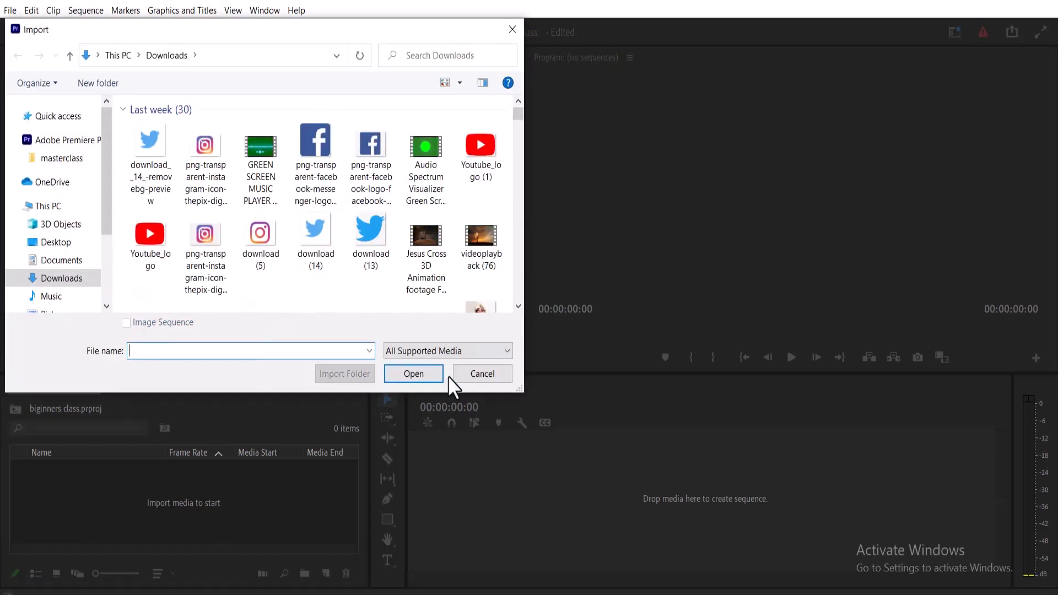
pyautogui.click(469, 376)
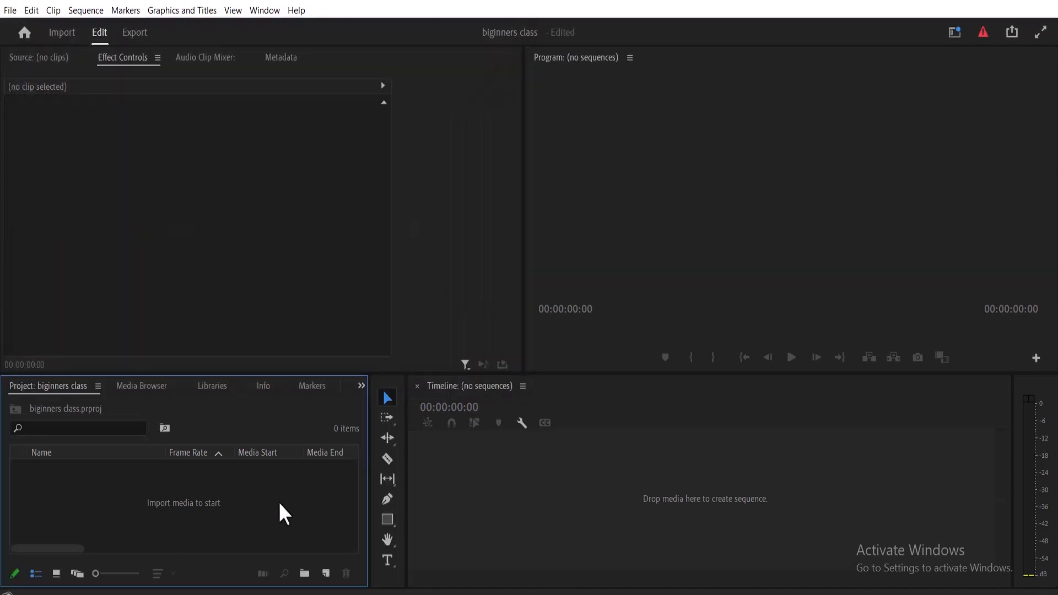
pyautogui.rightClick(280, 502)
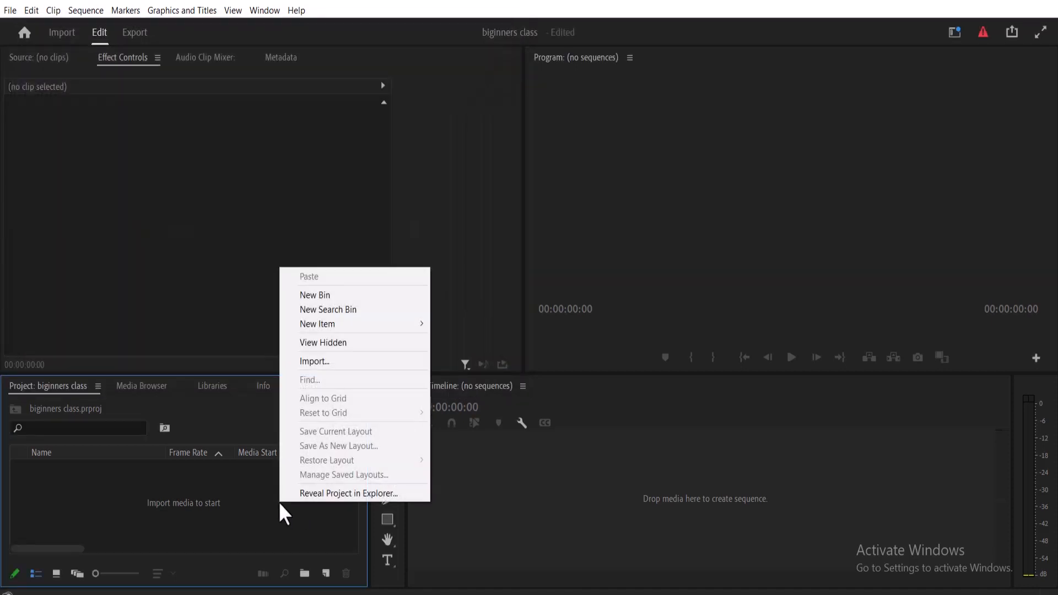
pyautogui.click(340, 359)
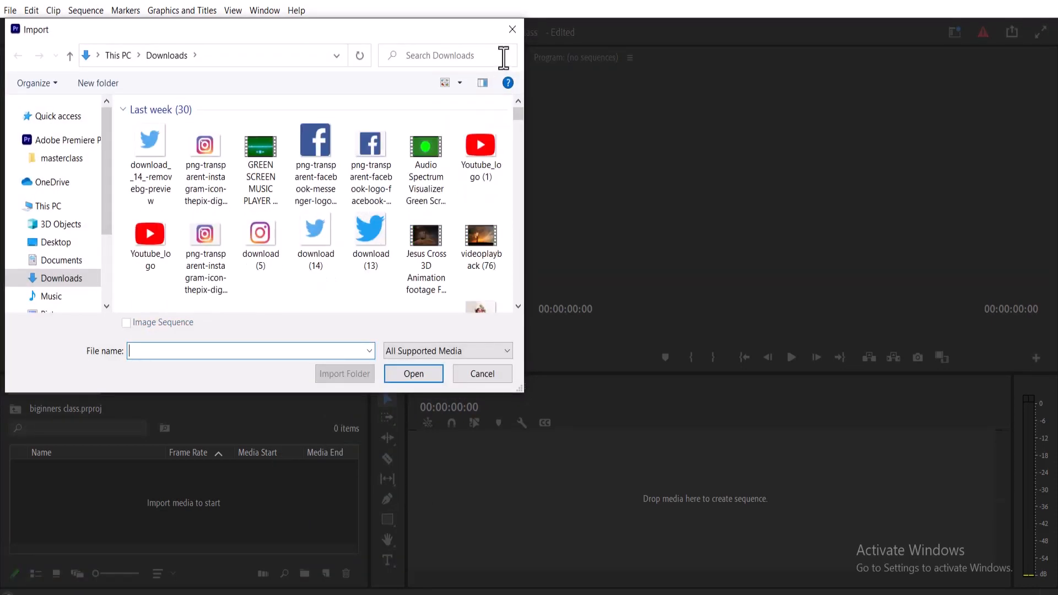
pyautogui.click(512, 29)
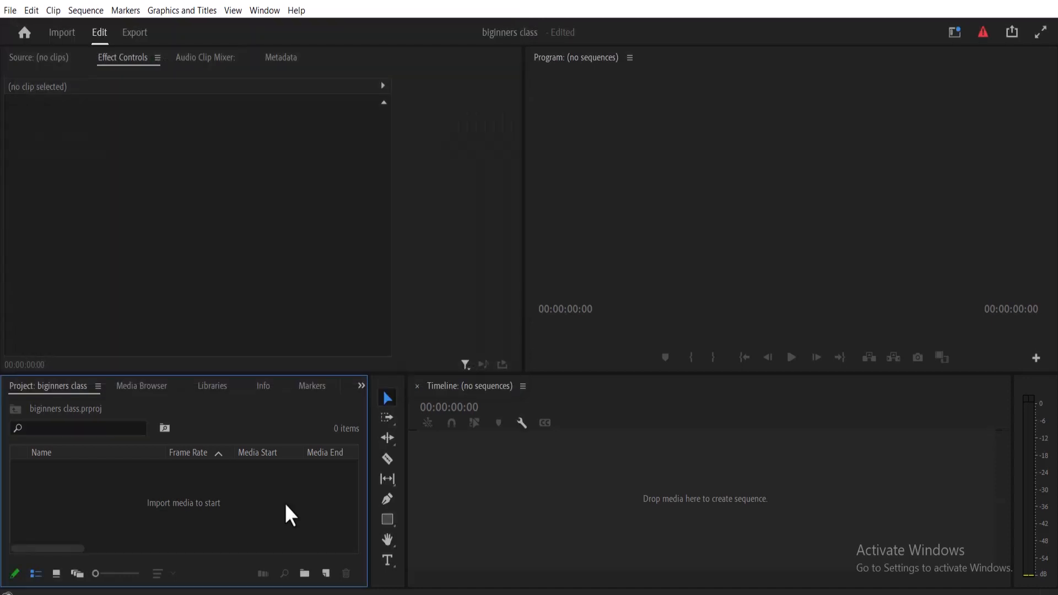
pyautogui.doubleClick(284, 502)
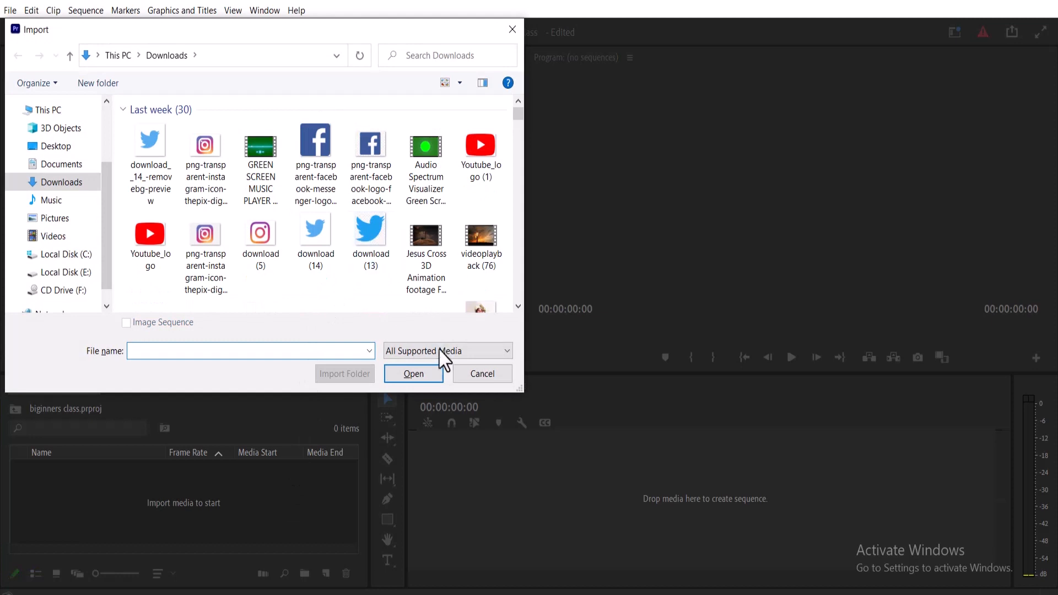
pyautogui.click(478, 378)
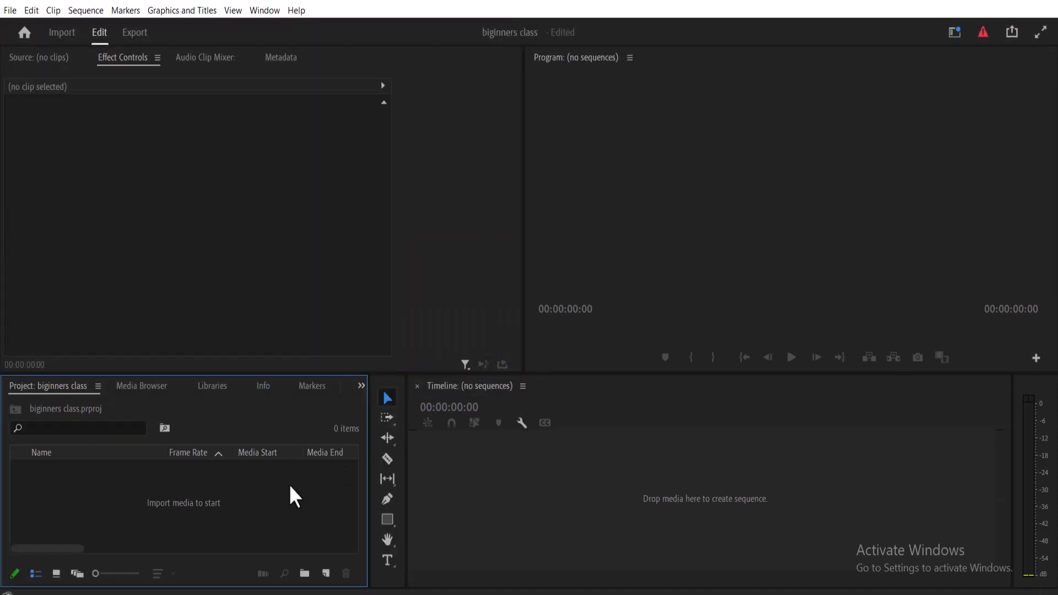
# - Bring the "videoplayback (11)" clip from the music folder in File Explorer into the Premiere Pro project and delete it
pyautogui.moveTo(378, 592)
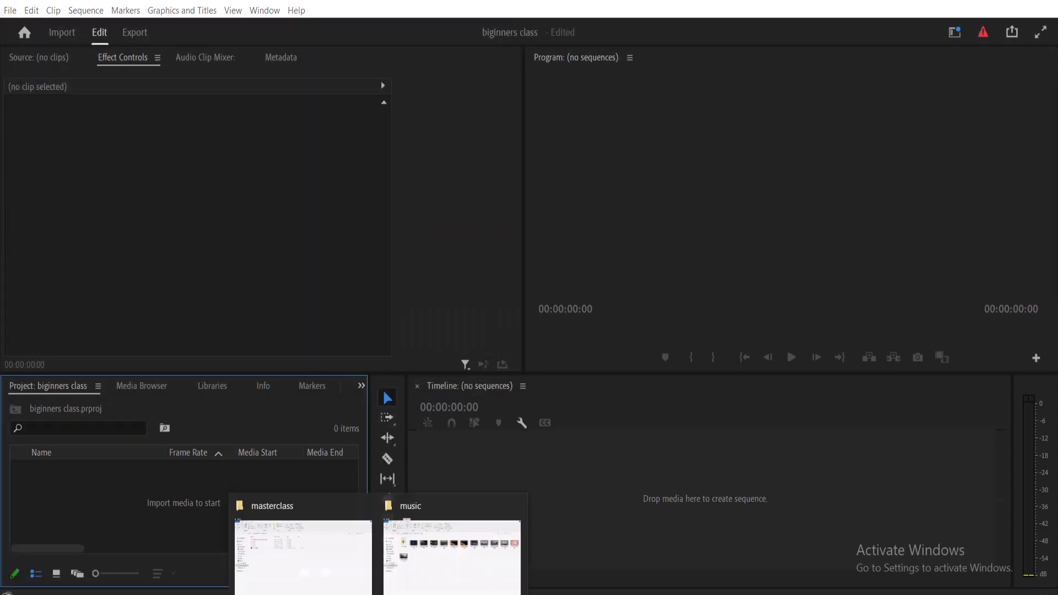
pyautogui.click(424, 577)
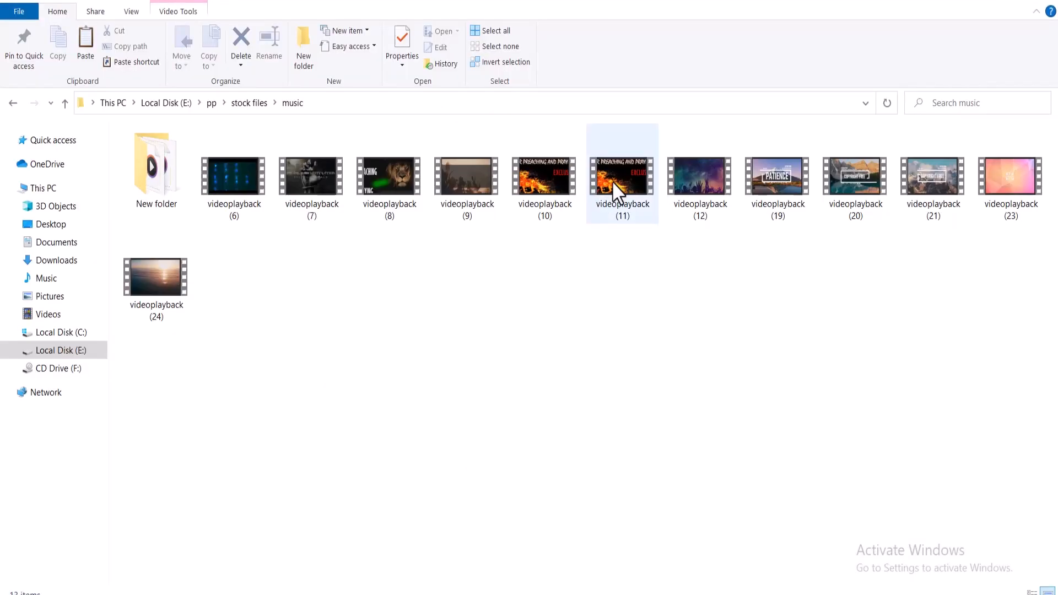
pyautogui.click(613, 183)
pyautogui.moveTo(612, 181); pyautogui.dragTo(255, 522)
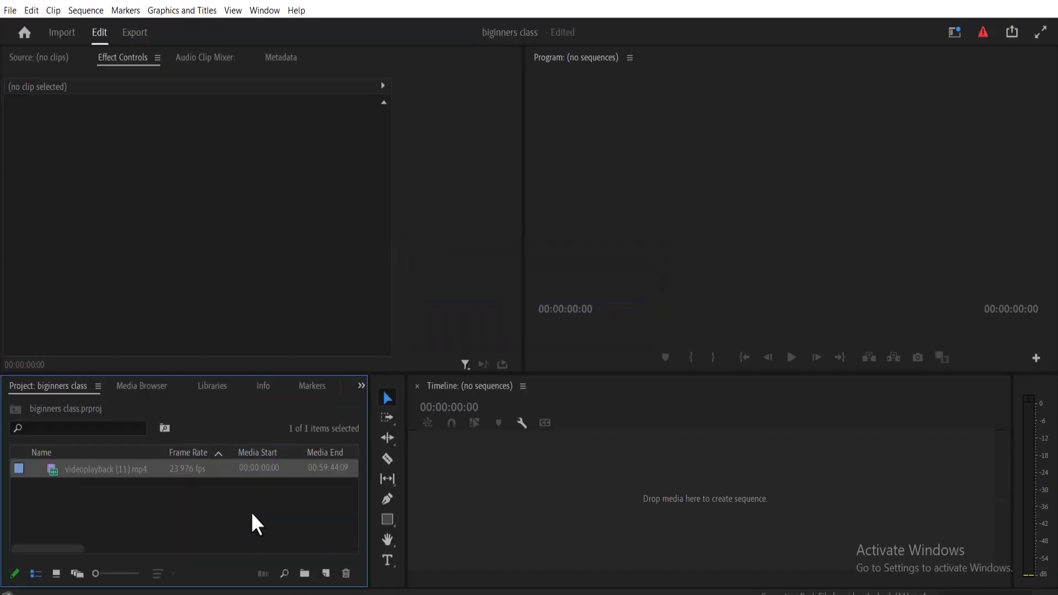
pyautogui.click(48, 466)
pyautogui.press('Delete')
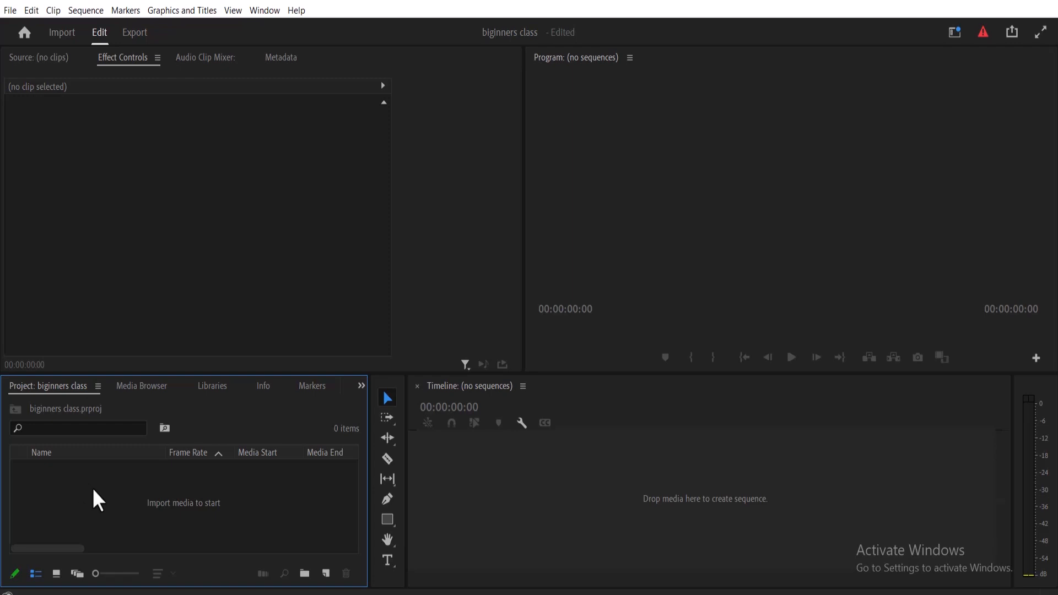
# - Import all three video clips from the masterclass\videos folder on Local Disk (E:)
pyautogui.doubleClick(93, 489)
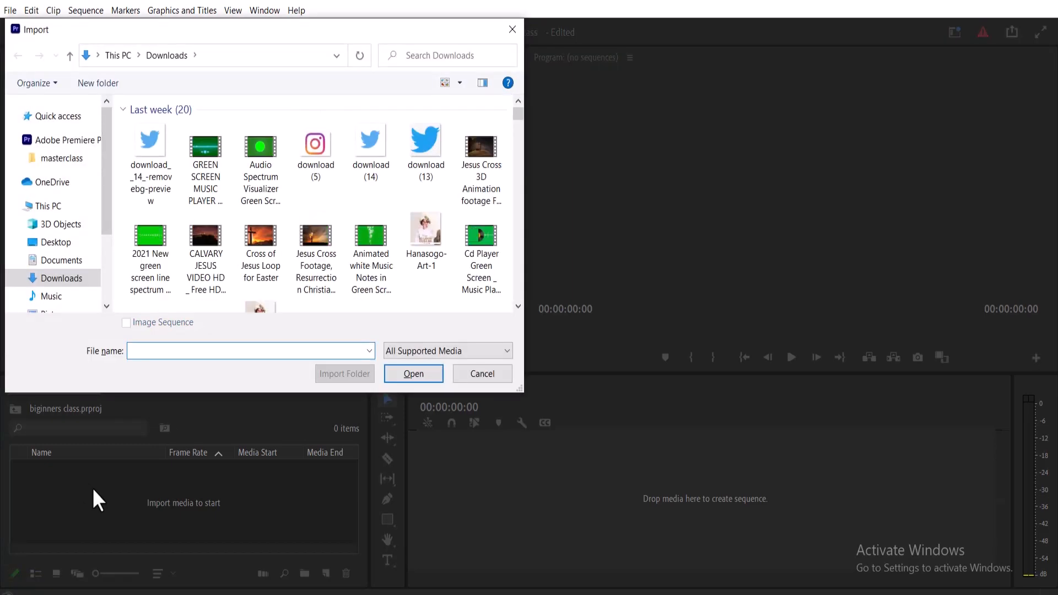
pyautogui.scroll(-2, 109, 309)
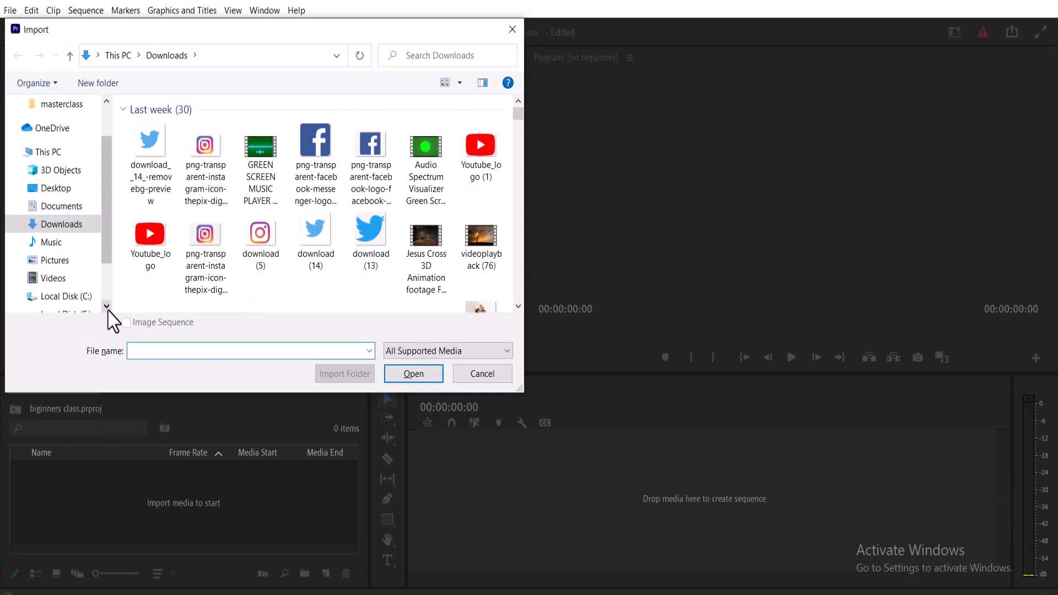
pyautogui.click(65, 296)
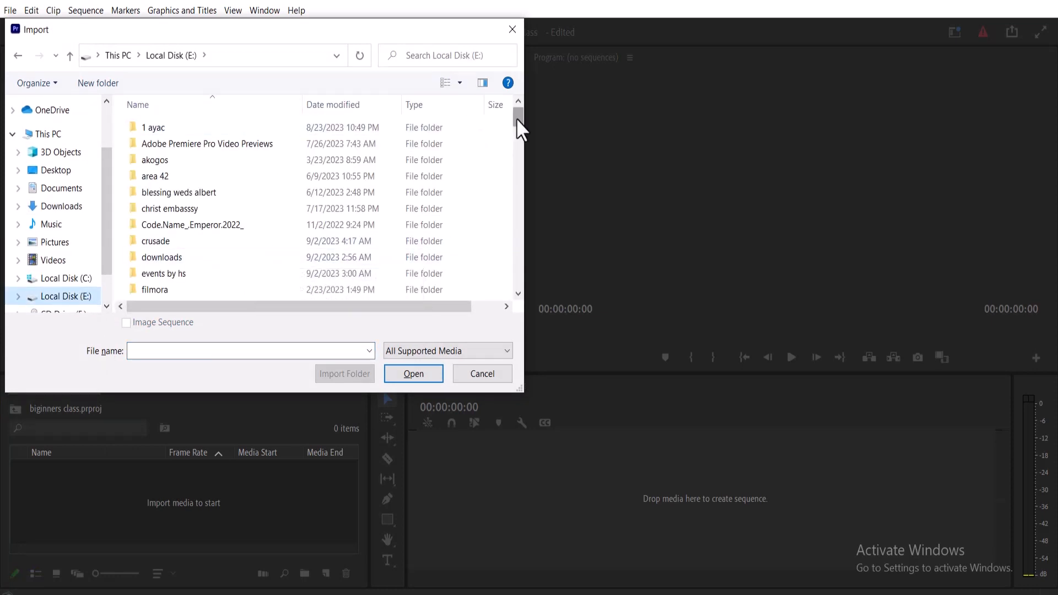
pyautogui.moveTo(517, 118); pyautogui.dragTo(517, 129)
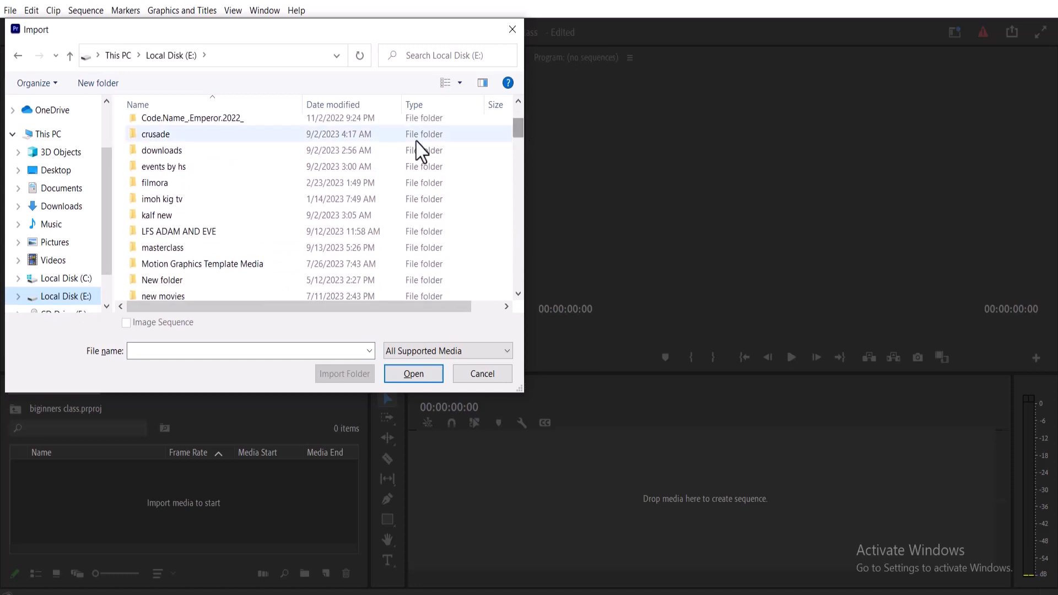
pyautogui.doubleClick(208, 249)
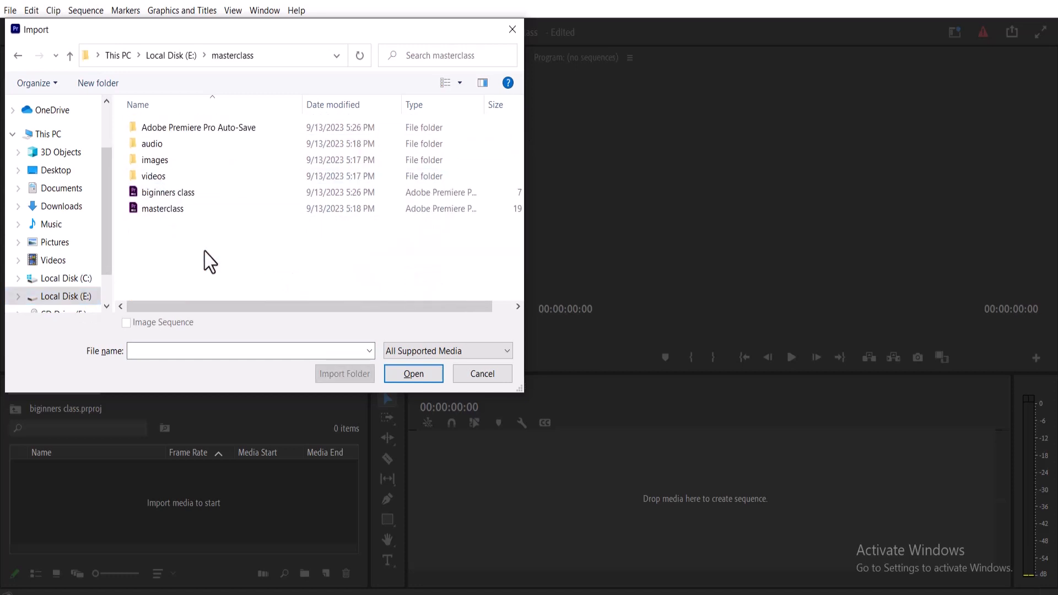
pyautogui.doubleClick(226, 178)
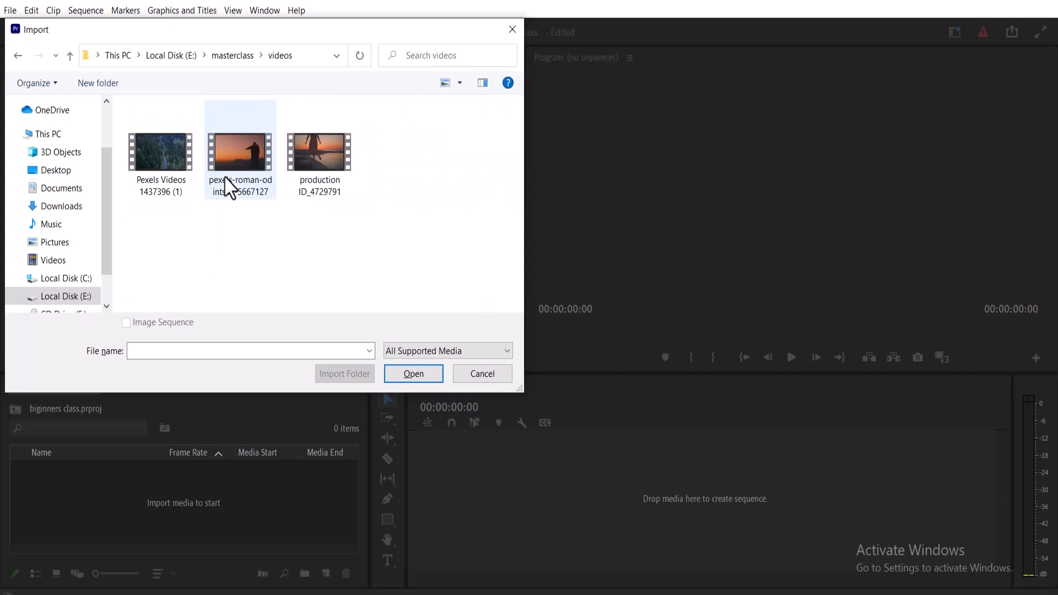
pyautogui.hotkey('ctrl', 'a')
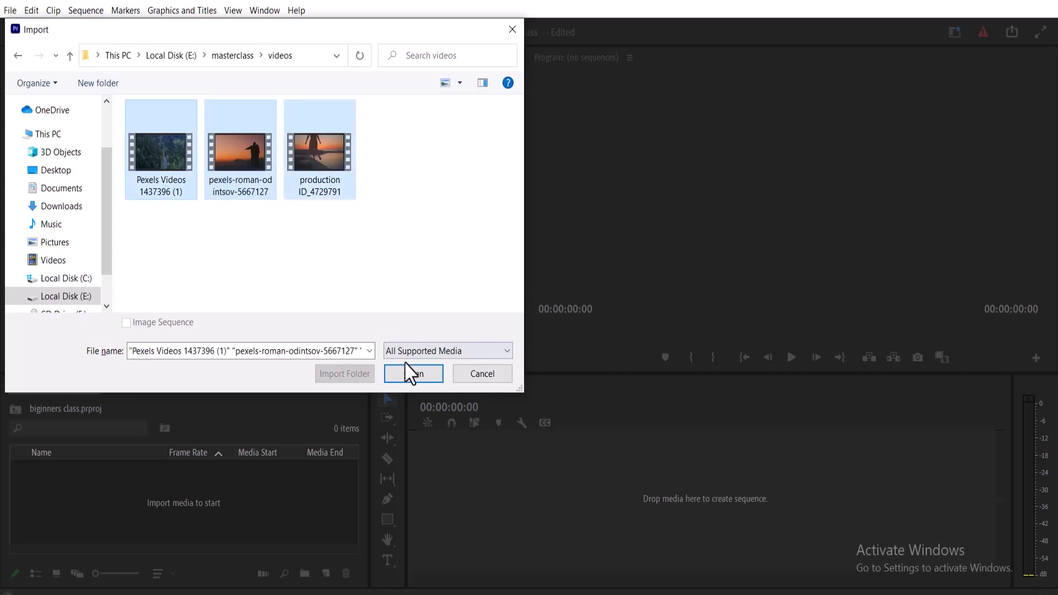
pyautogui.click(413, 373)
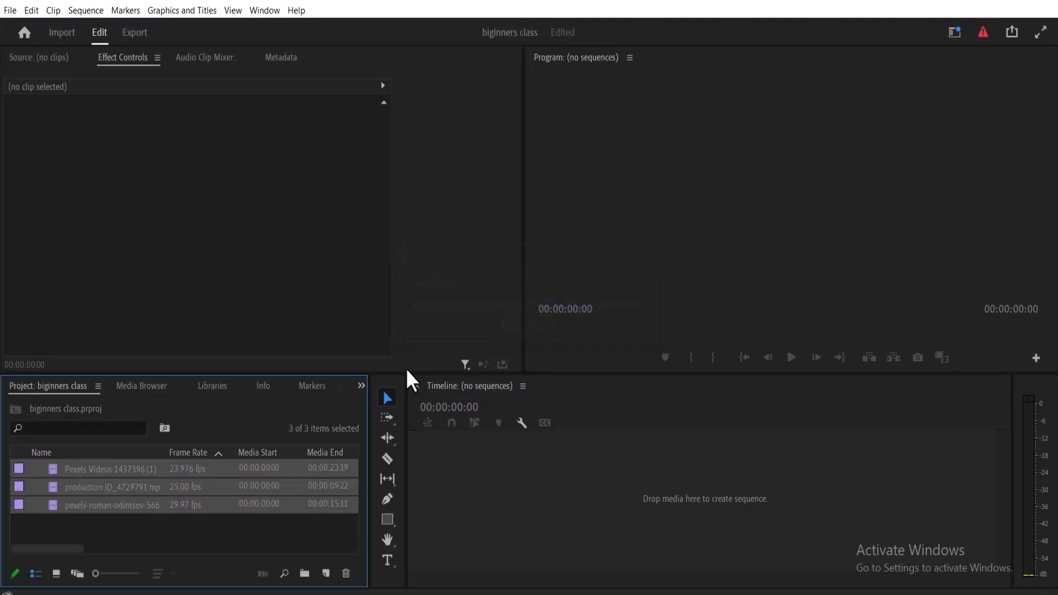
# - Import all five pictures from the masterclass\images folder into the project
pyautogui.doubleClick(316, 536)
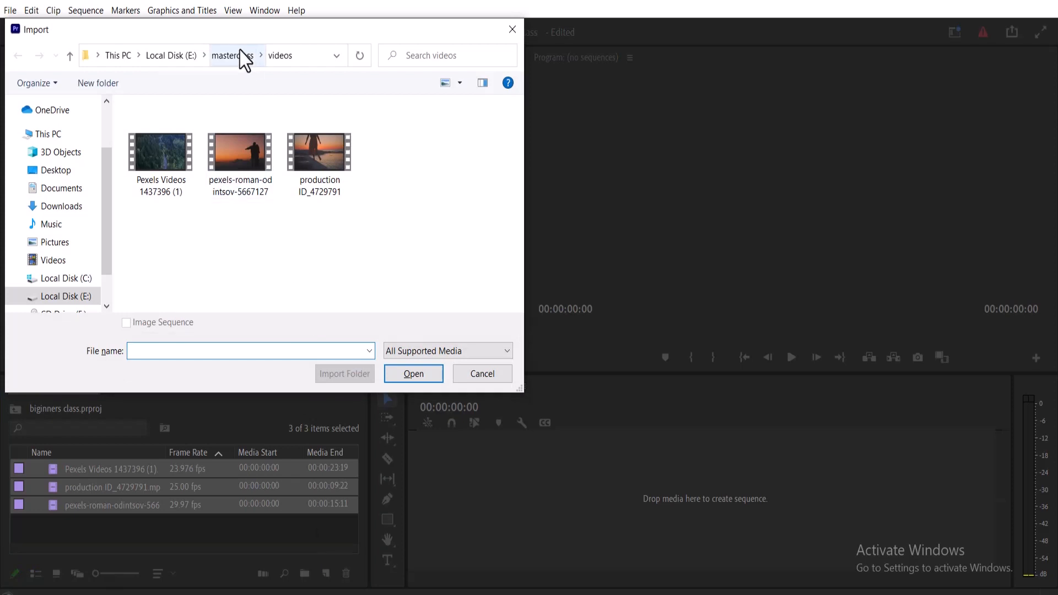
pyautogui.click(242, 55)
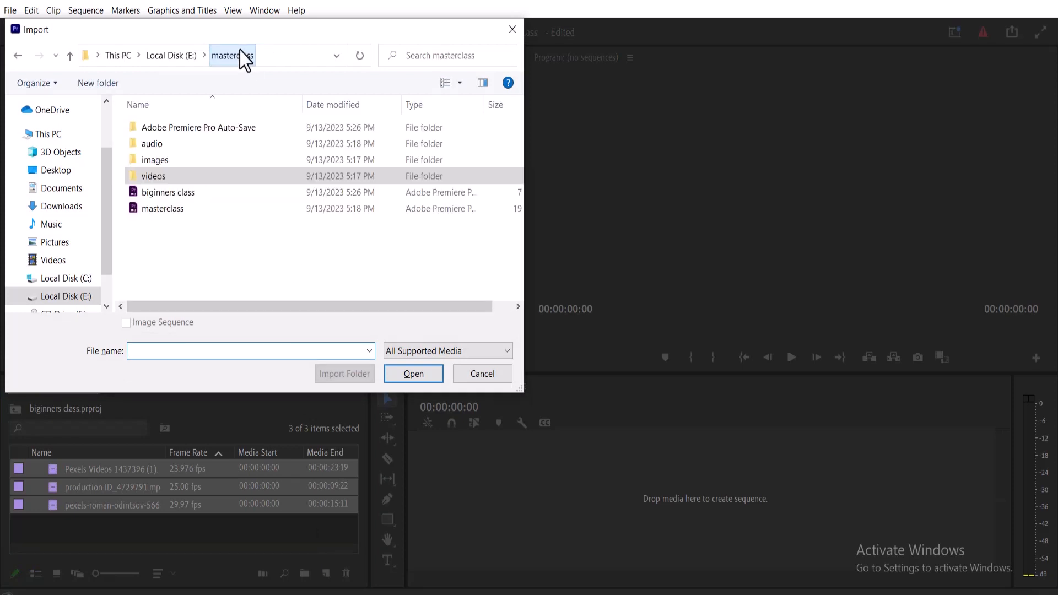
pyautogui.doubleClick(214, 164)
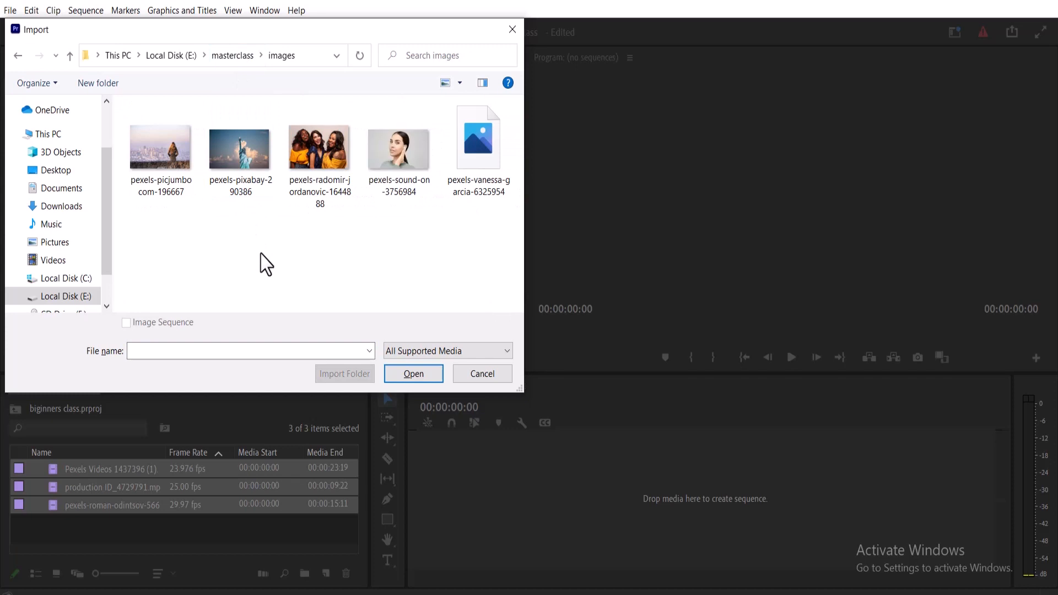
pyautogui.hotkey('ctrl', 'a')
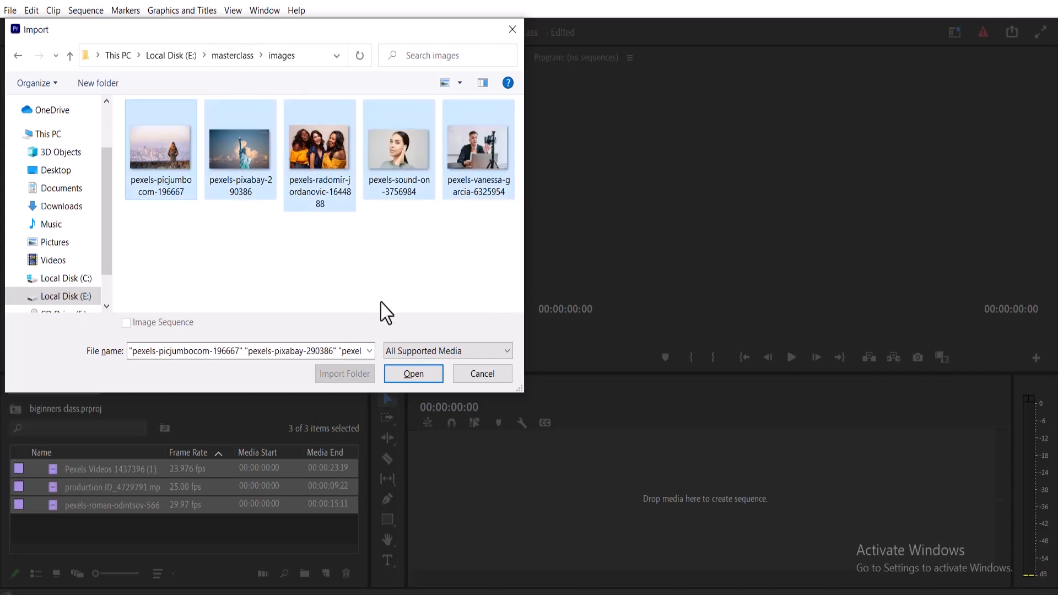
pyautogui.click(412, 377)
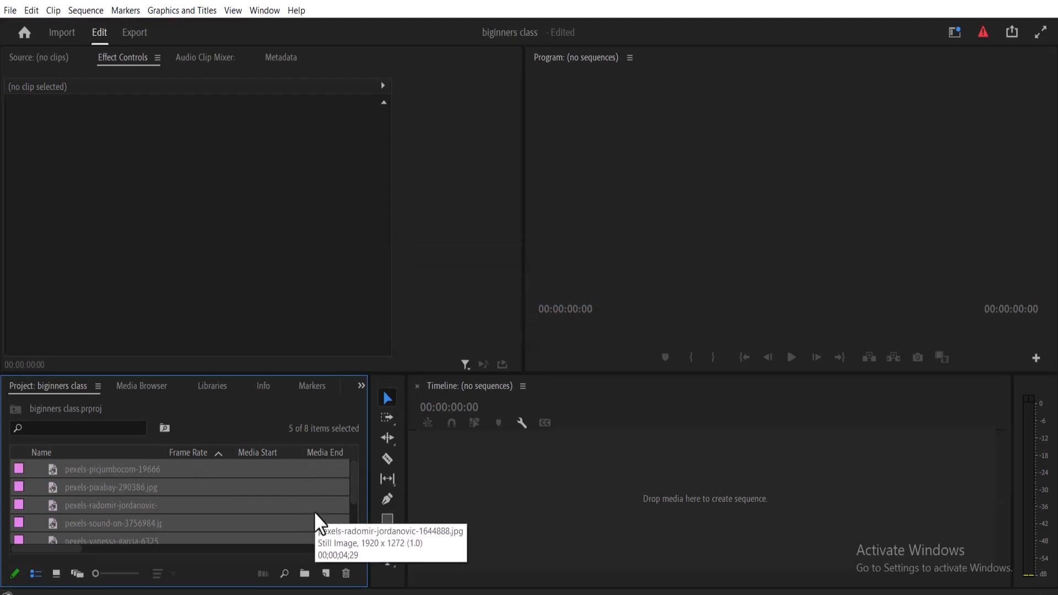
# - Import the audio file "Hanasogo_-_Igi_lehin_ogba_mi" from the masterclass\audio folder
pyautogui.hotkey('ctrl', 'i')
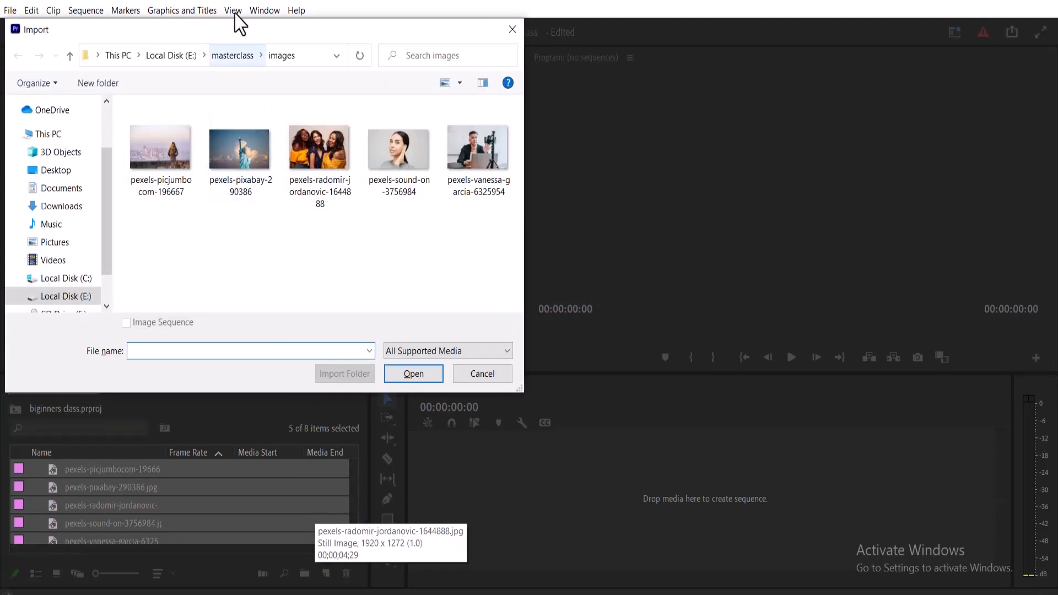
pyautogui.click(234, 56)
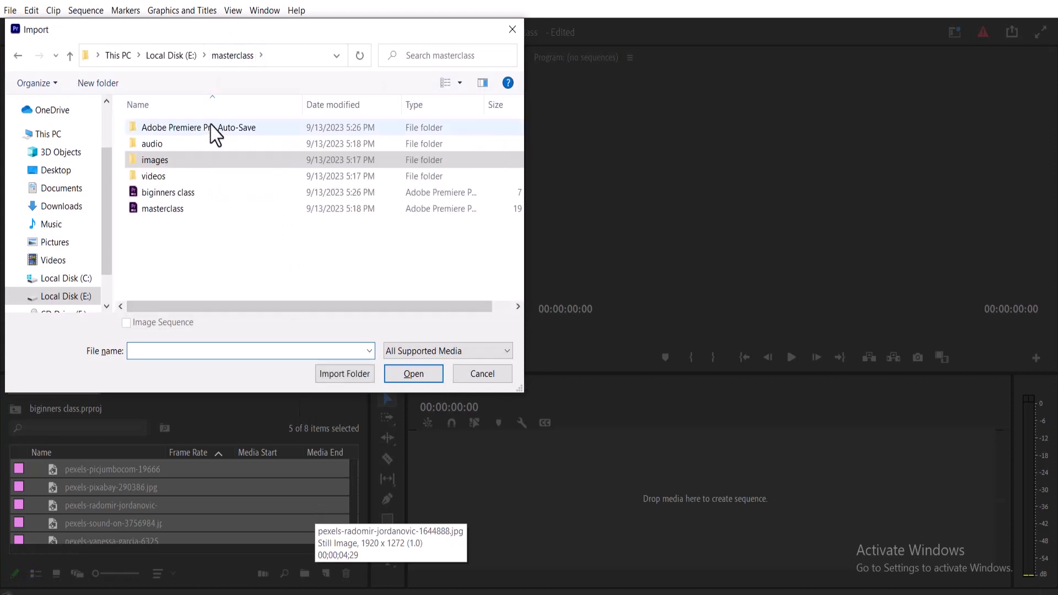
pyautogui.doubleClick(208, 144)
pyautogui.click(243, 132)
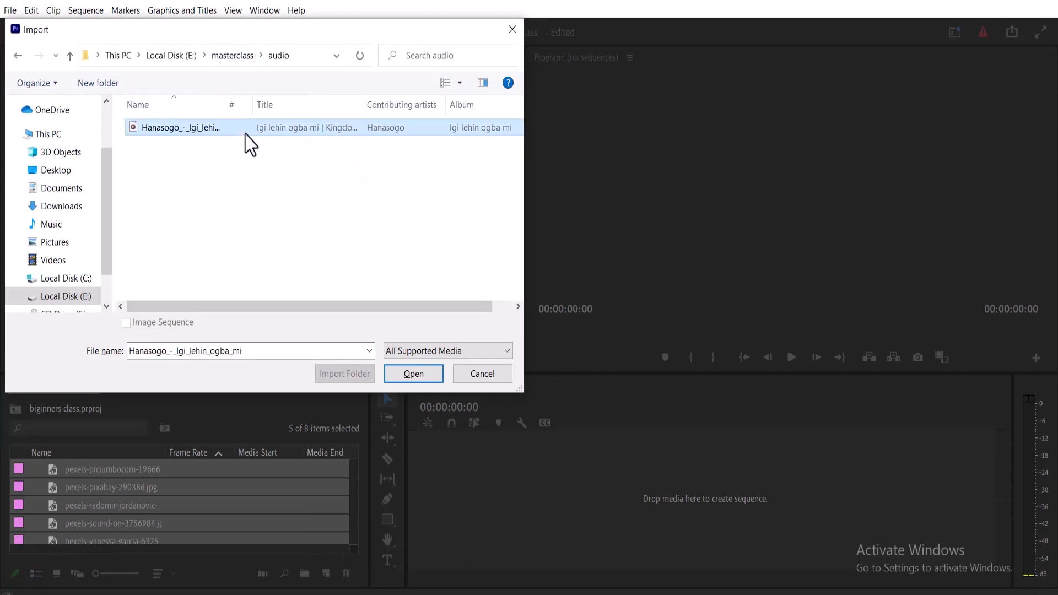
pyautogui.click(412, 374)
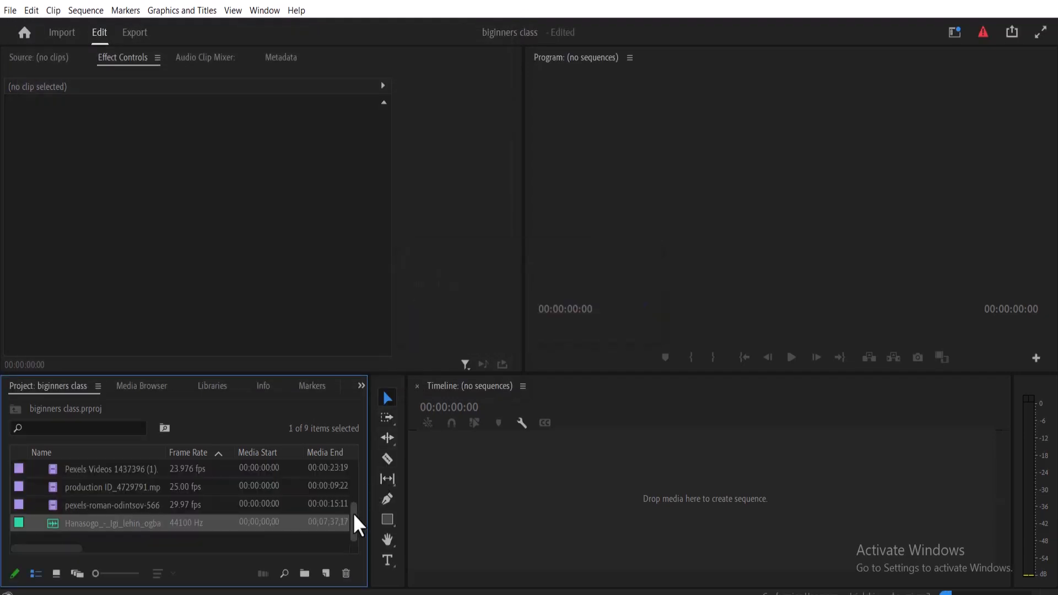
# - Review the imported project items in list view, icon view and freeform view
pyautogui.moveTo(353, 513)
pyautogui.mouseDown()
pyautogui.moveTo(354, 468)
pyautogui.moveTo(353, 521)
pyautogui.mouseUp()
pyautogui.click(56, 571)
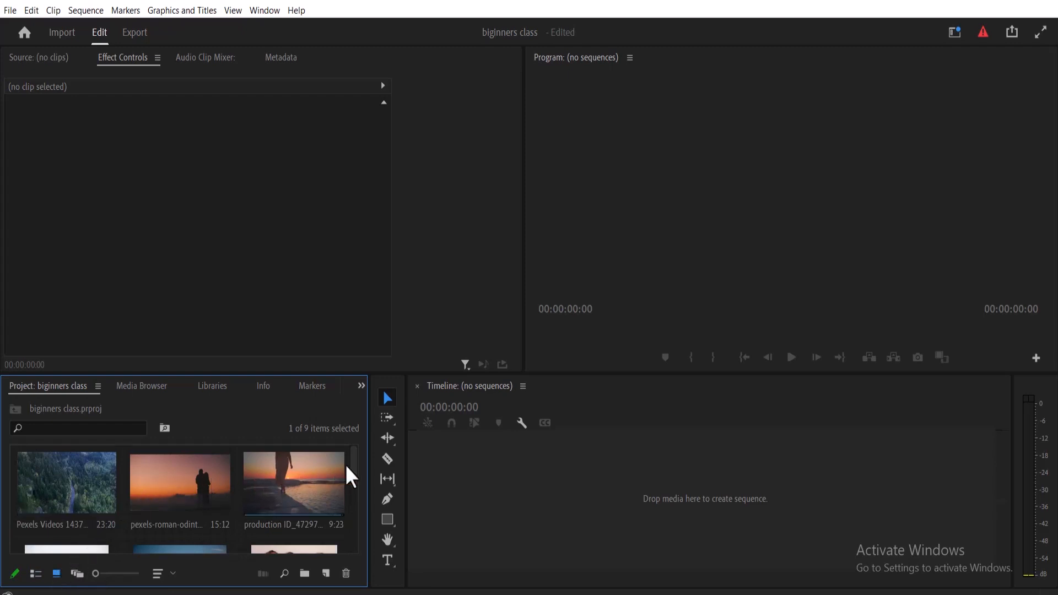
pyautogui.moveTo(351, 464); pyautogui.dragTo(355, 528)
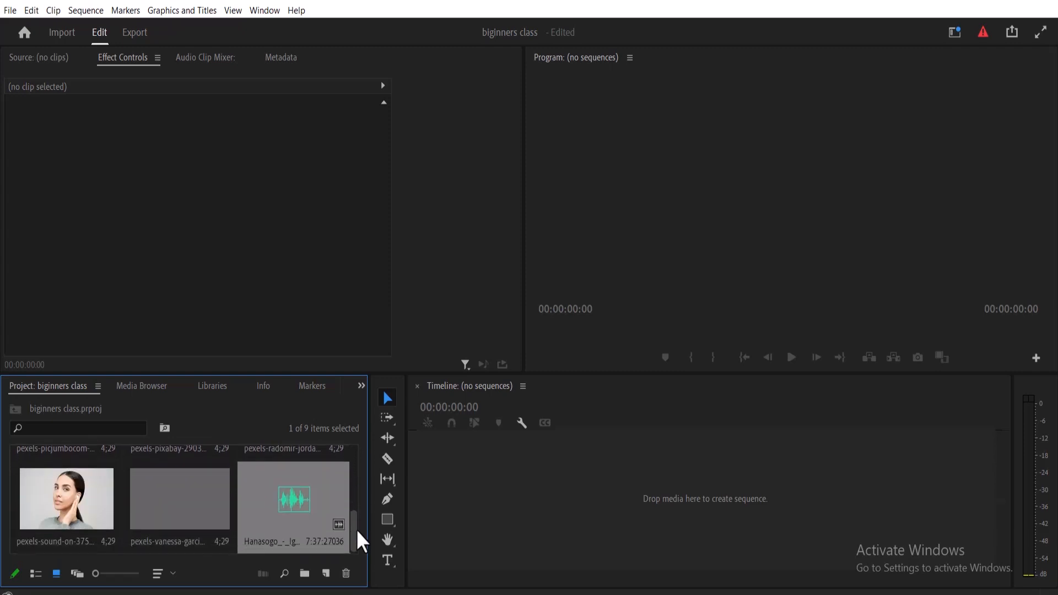
pyautogui.click(77, 573)
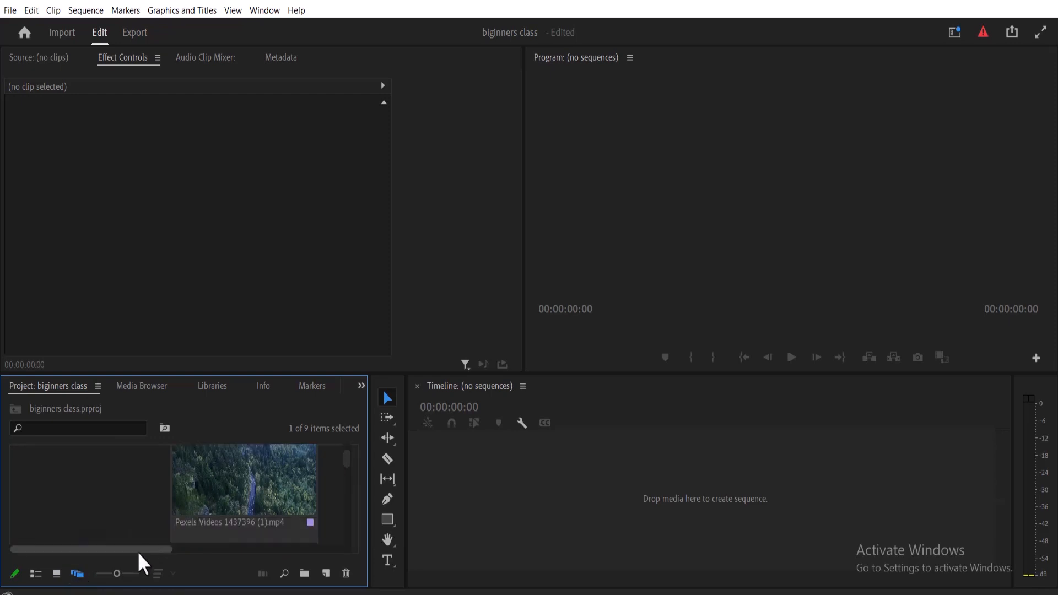
pyautogui.moveTo(118, 573)
pyautogui.mouseDown()
pyautogui.moveTo(100, 574)
pyautogui.moveTo(131, 573)
pyautogui.moveTo(106, 574)
pyautogui.moveTo(117, 574)
pyautogui.mouseUp()
# - Delete the selected Hanasogo audio clip from the project and switch the project items to icon view
pyautogui.press('Delete')
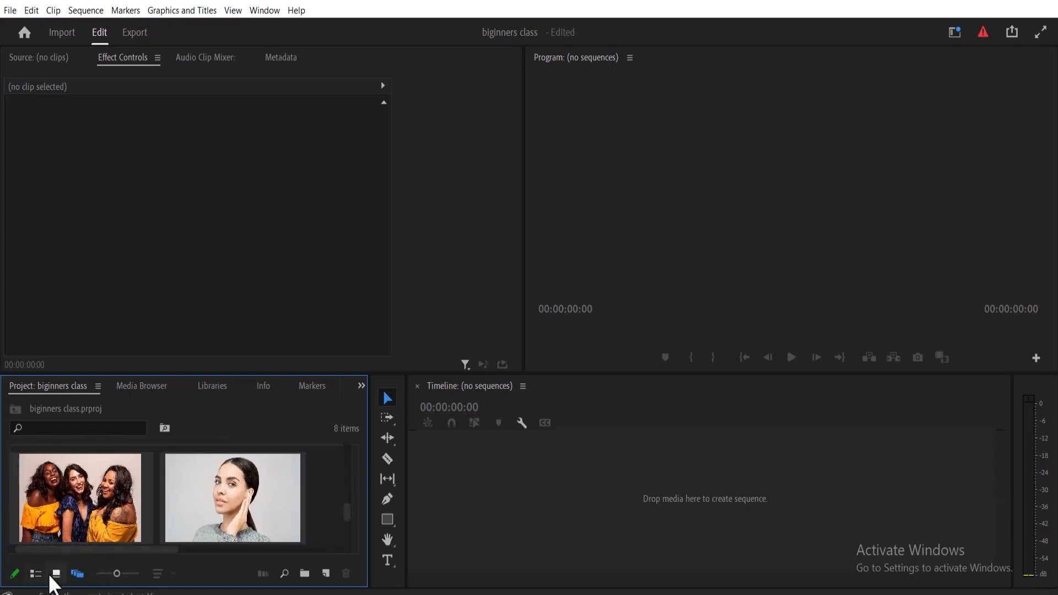
pyautogui.click(55, 576)
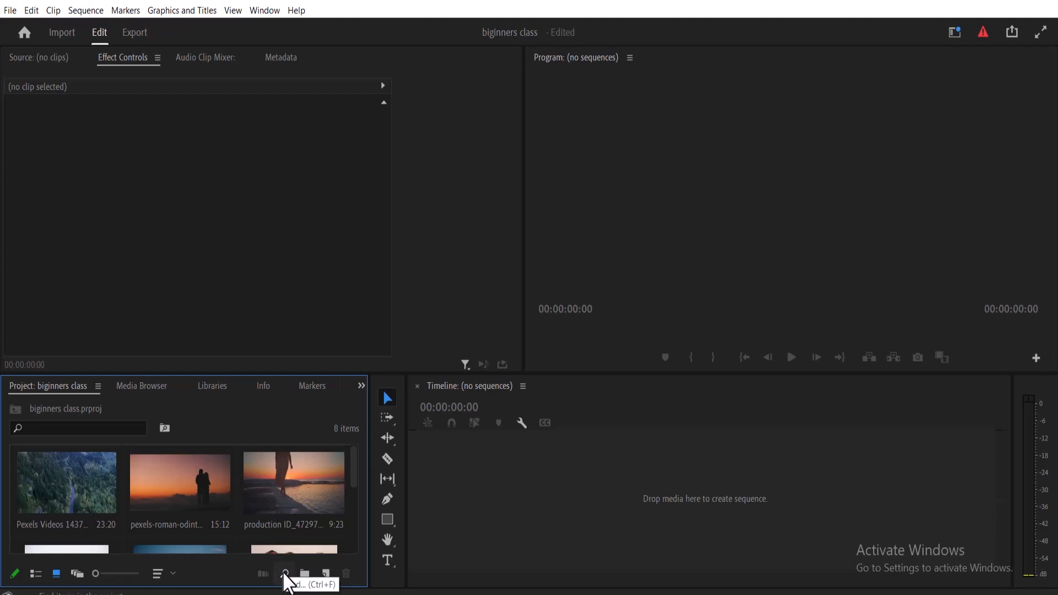
# - Search the project items for "roman" and clear the search
pyautogui.click(115, 427)
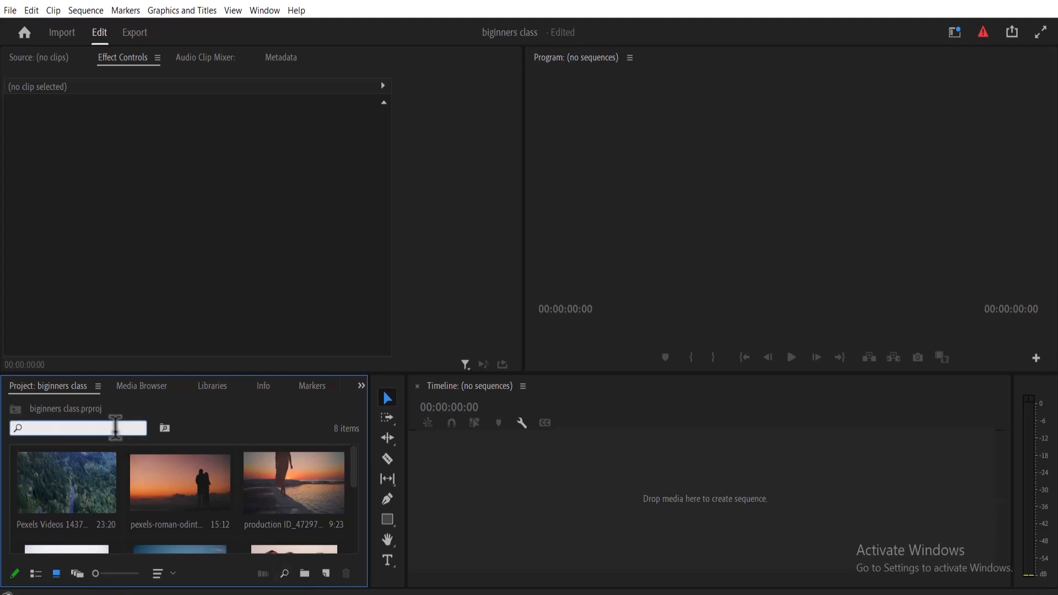
pyautogui.write('roman')
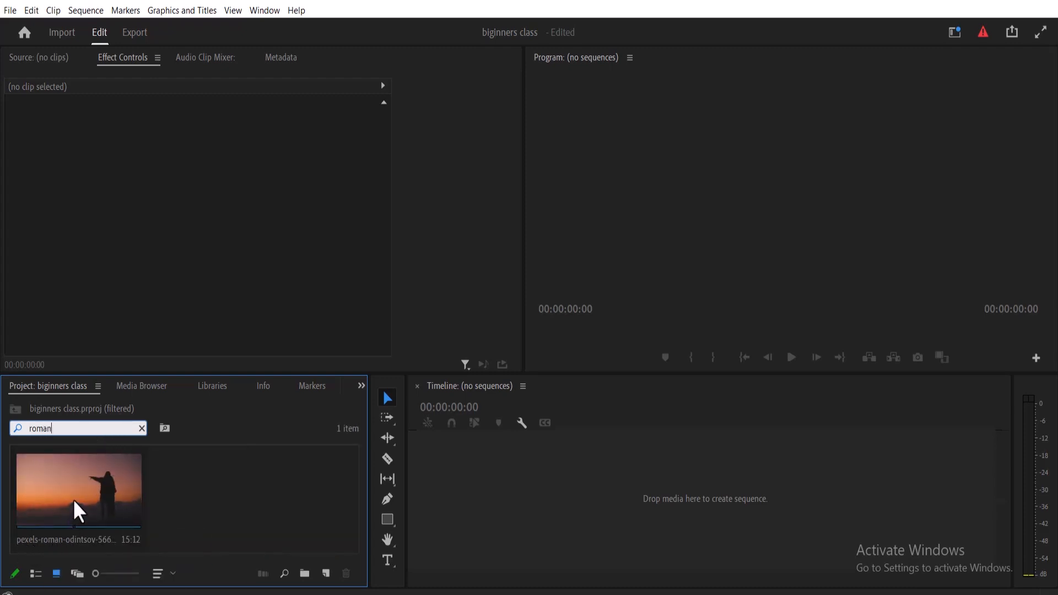
pyautogui.click(142, 428)
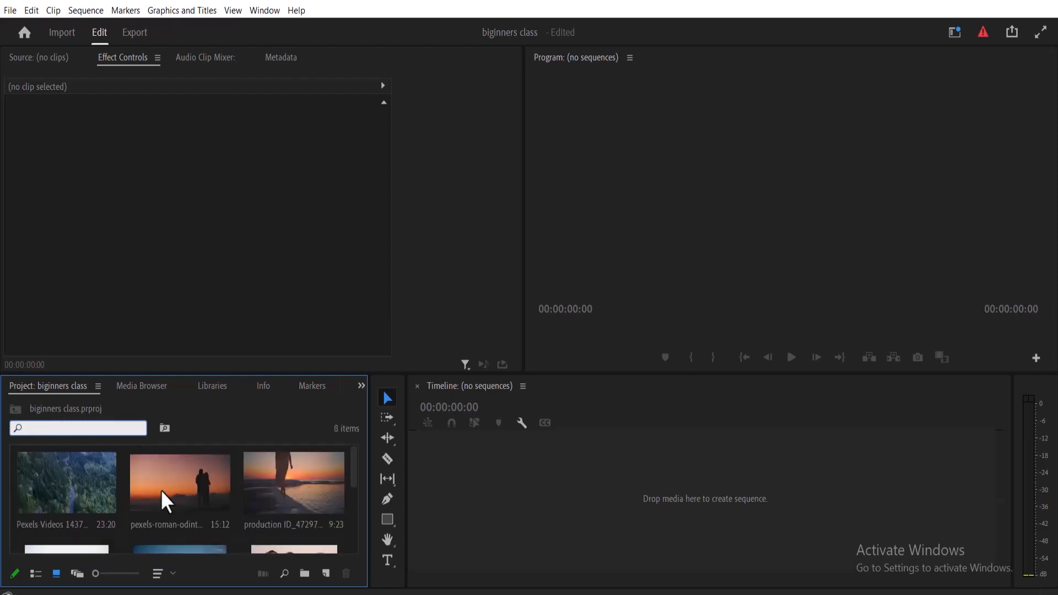
pyautogui.click(326, 574)
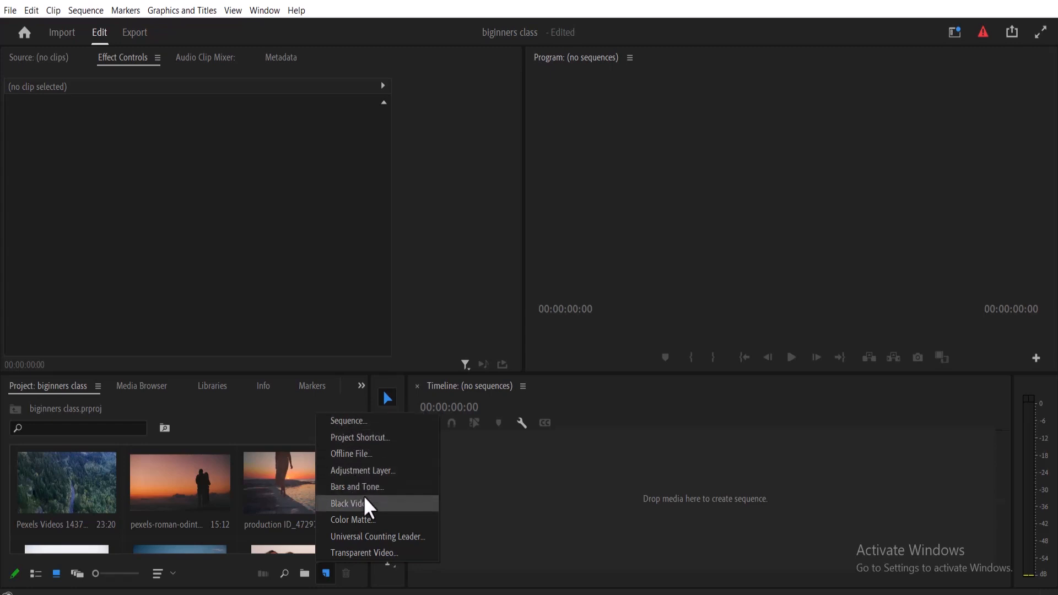
pyautogui.click(223, 571)
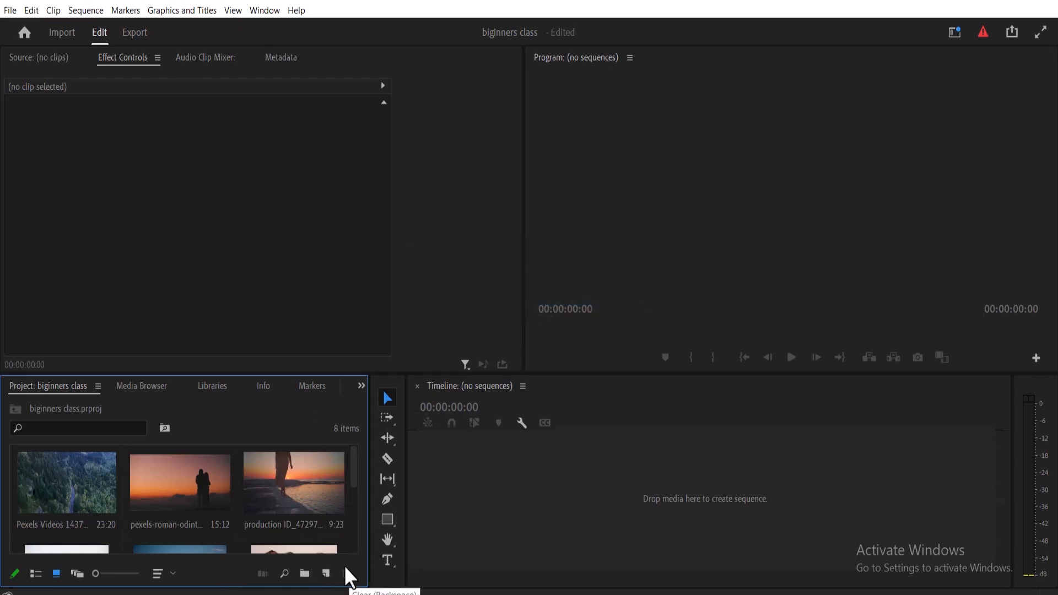
# - Delete the "production ID_4729791" clip from the project and undo the deletion
pyautogui.click(299, 488)
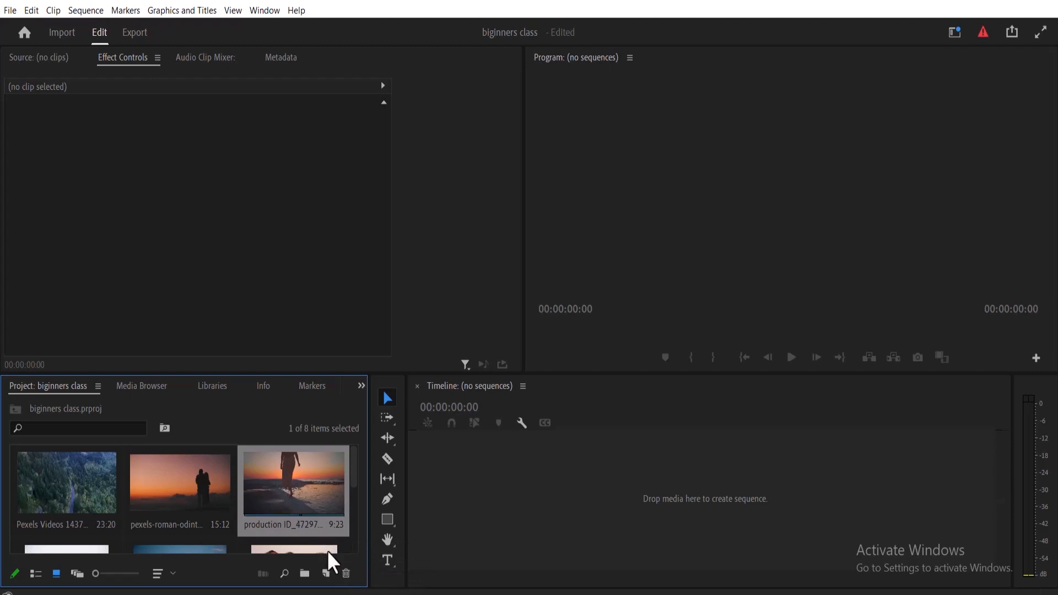
pyautogui.click(340, 567)
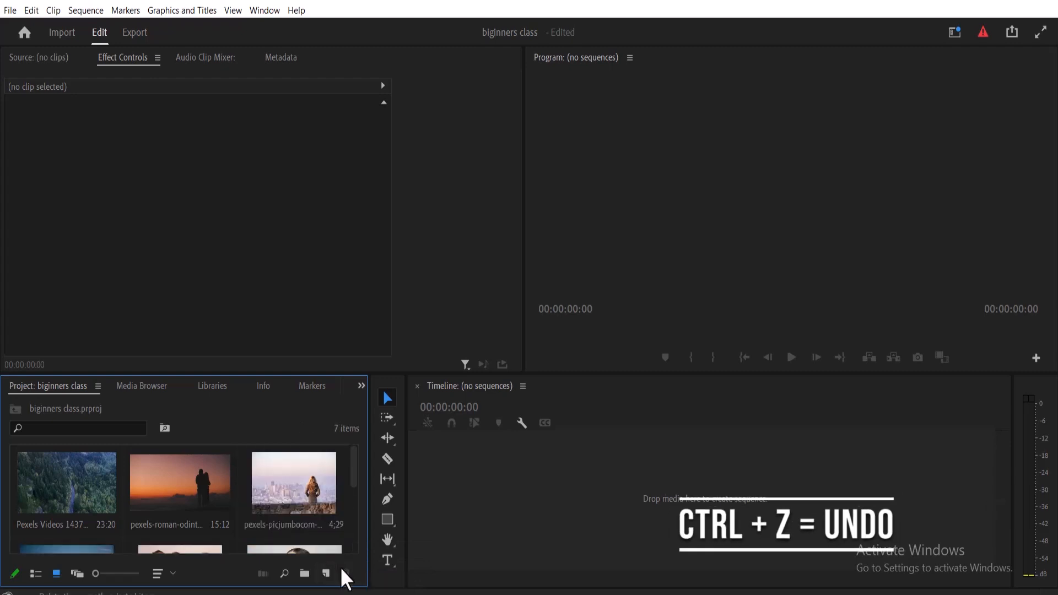
pyautogui.hotkey('ctrl', 'z')
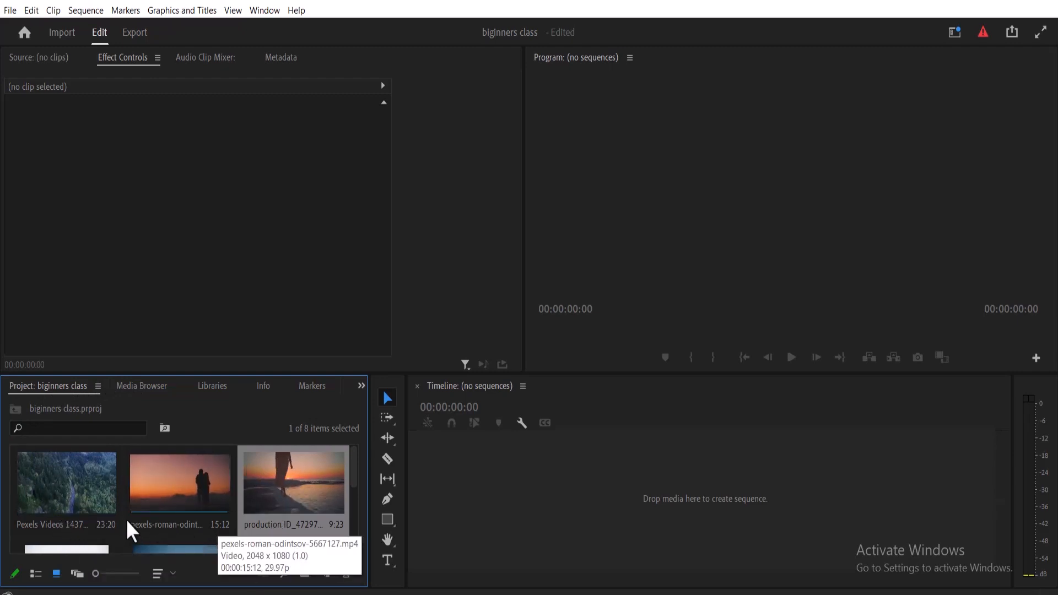
# - Browse the folders of the E: (IVISUALPRO) drive in the Media Browser and check the Creative Cloud libraries
pyautogui.click(145, 389)
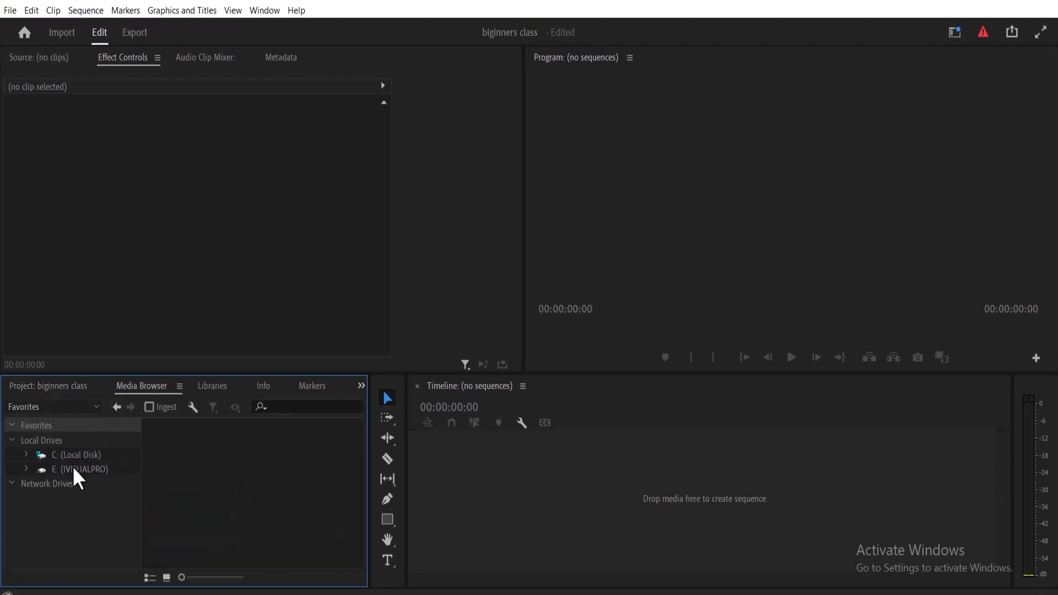
pyautogui.click(27, 467)
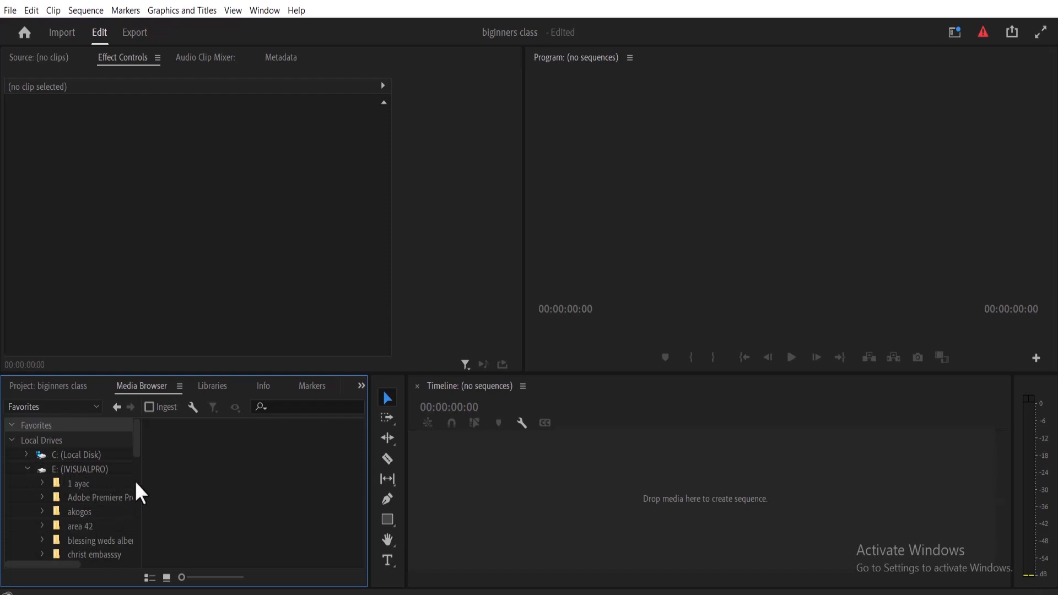
pyautogui.click(212, 388)
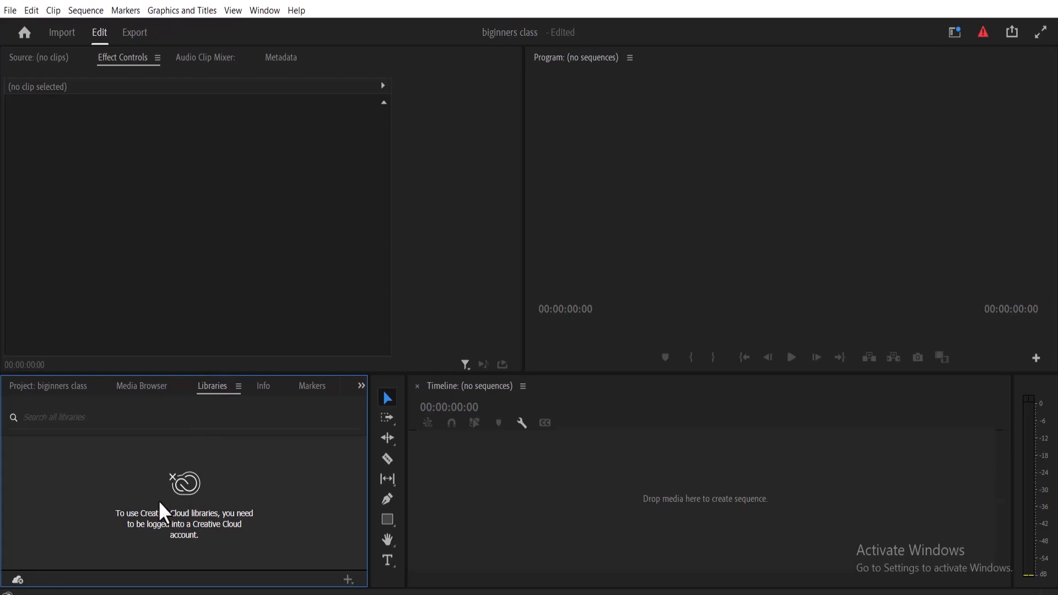
# - Examine the type, frame rate, frame size and duration information for the selected production ID_4729791.mp4 clip
pyautogui.click(262, 390)
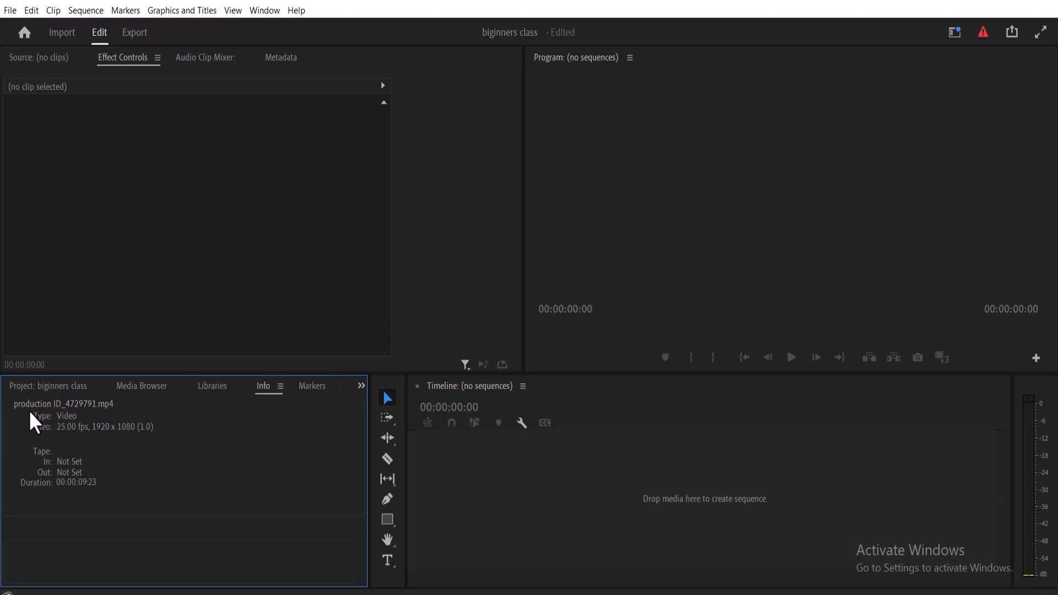
pyautogui.click(71, 385)
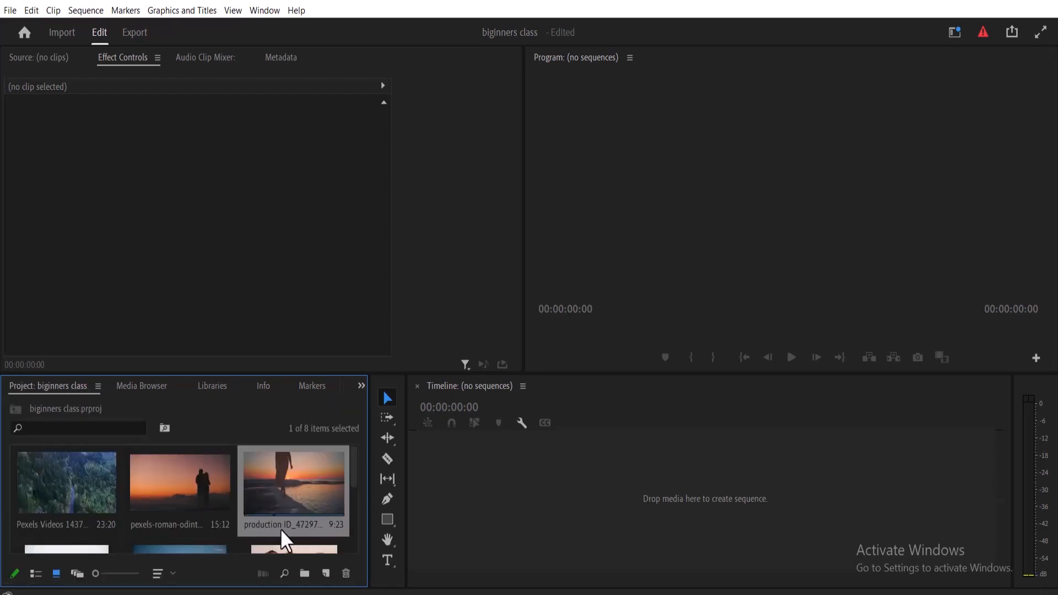
pyautogui.click(262, 388)
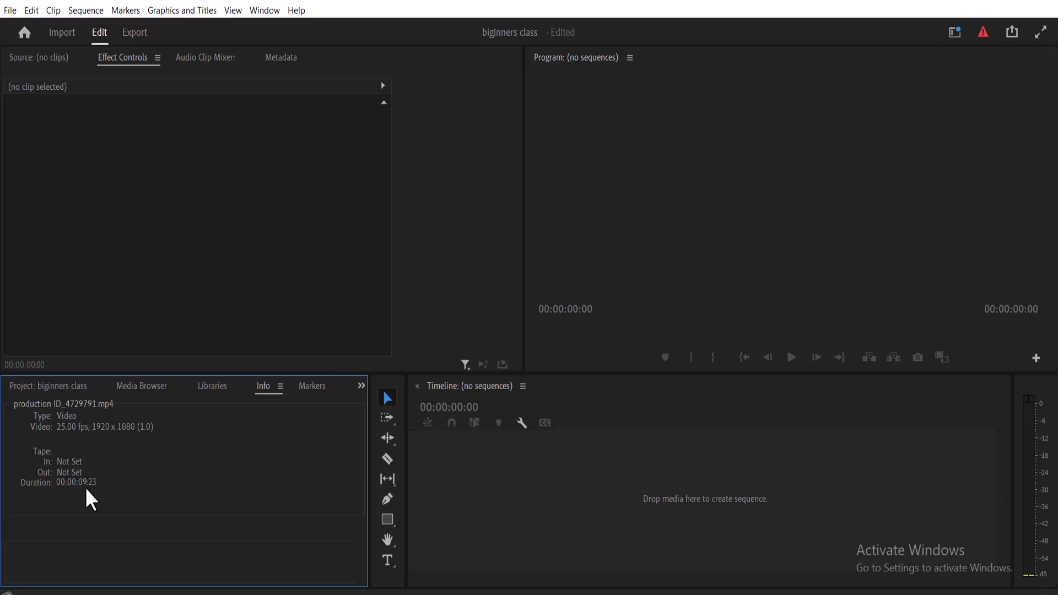
# - Review the marker list and the project's edit history, and return to the project items
pyautogui.click(312, 393)
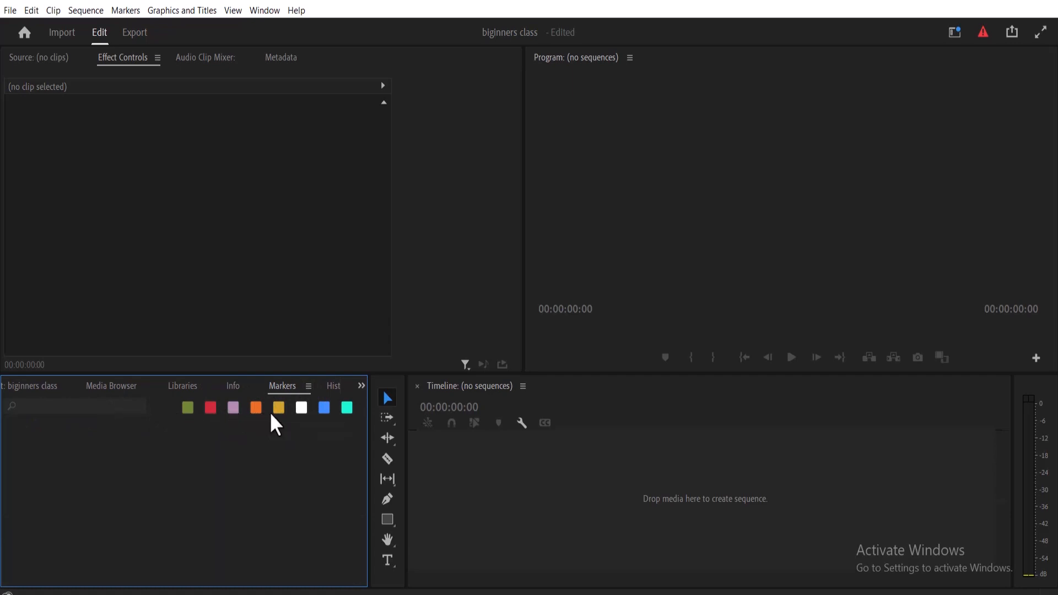
pyautogui.click(333, 386)
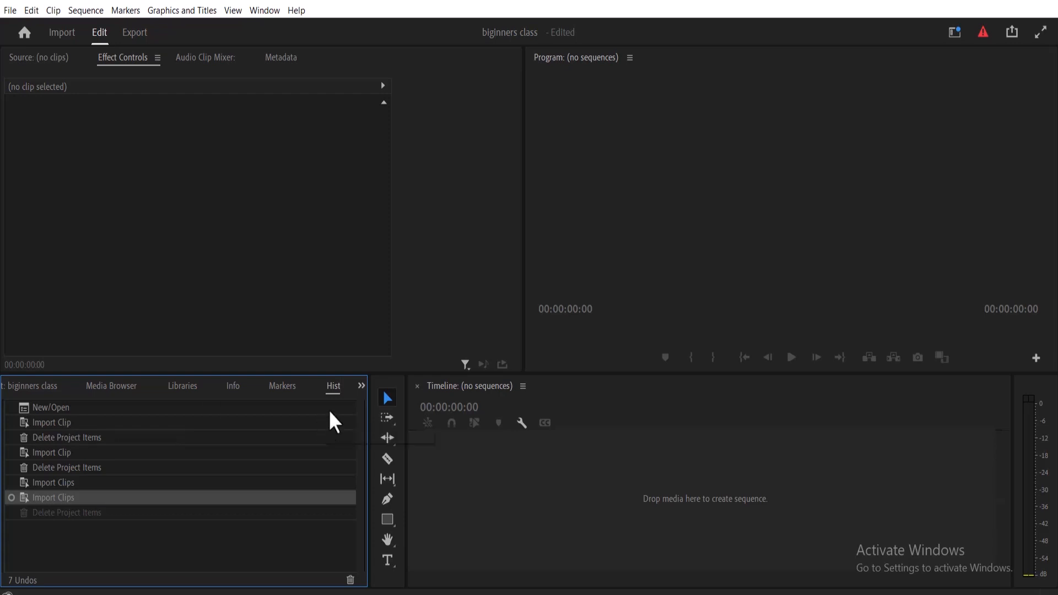
pyautogui.click(361, 385)
pyautogui.click(372, 405)
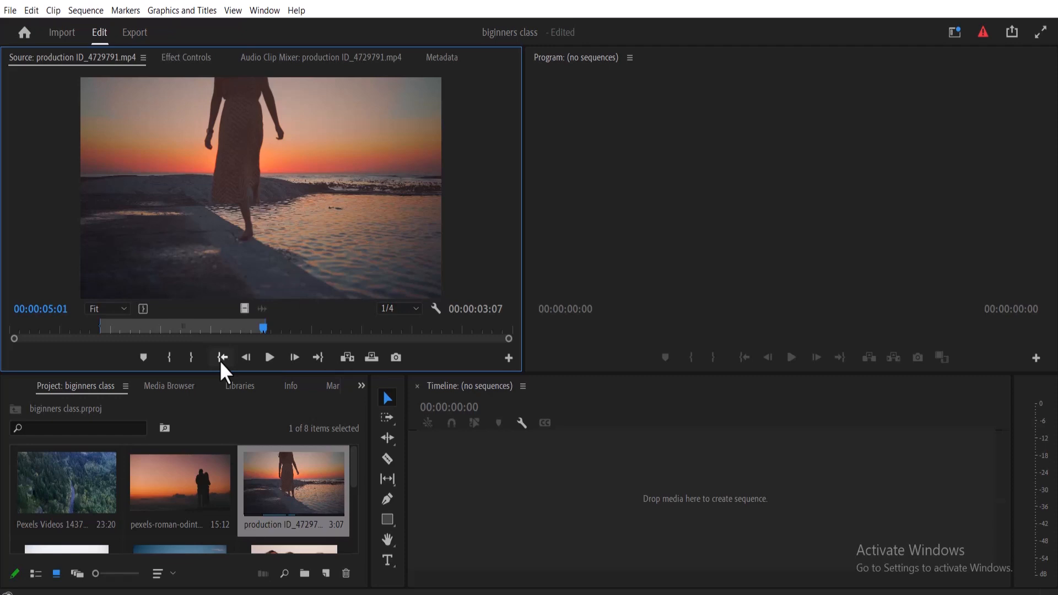
# - Jump to the In point and Out point of production ID_4729791.mp4 in the Source Monitor and step back seven frames
pyautogui.click(220, 361)
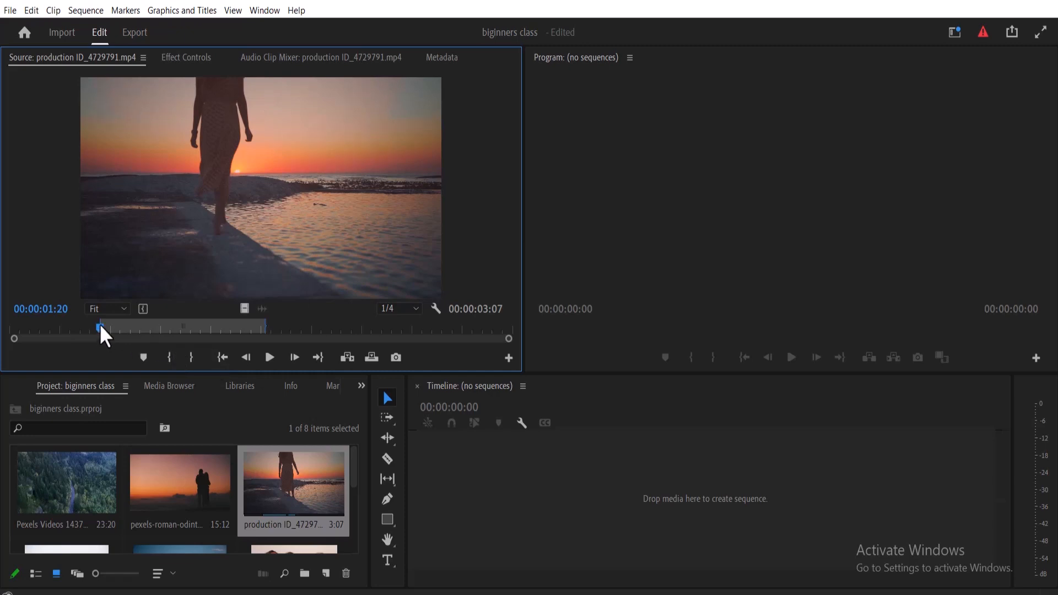
pyautogui.click(317, 358)
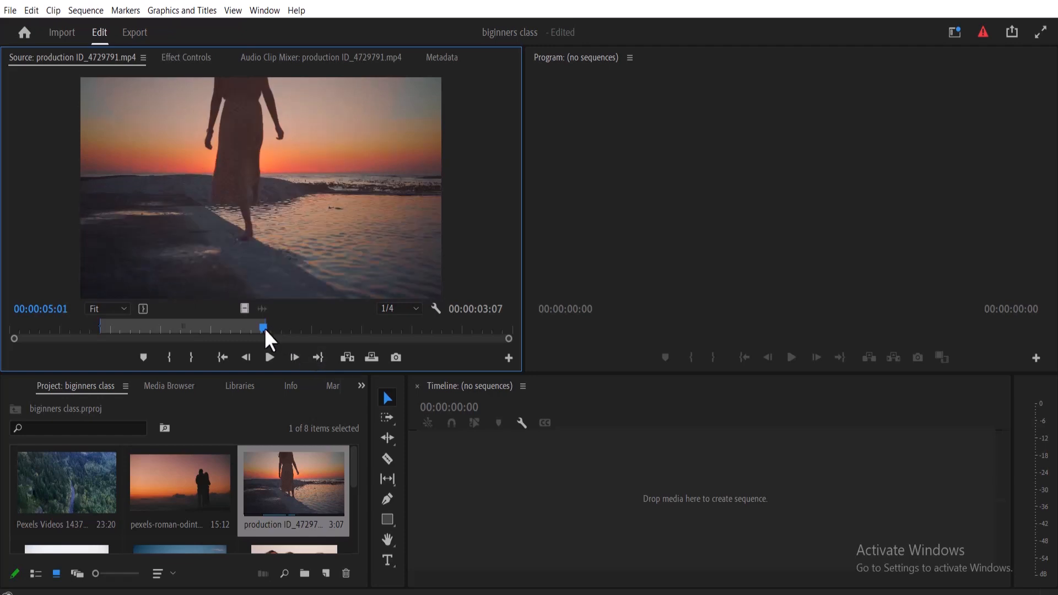
pyautogui.click(243, 357)
pyautogui.click(243, 357)
pyautogui.click(243, 357)
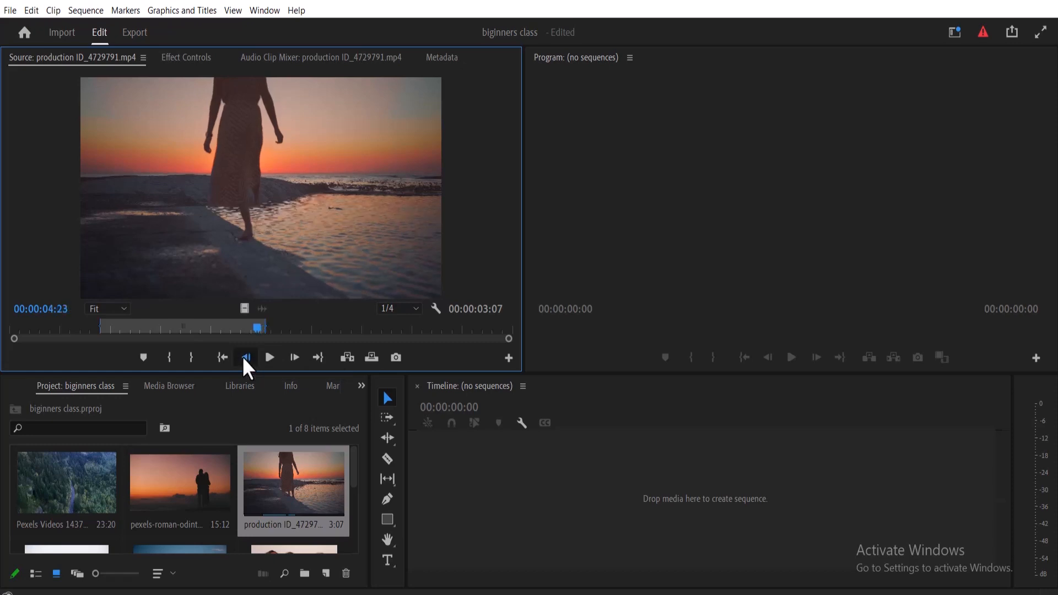
pyautogui.click(242, 357)
pyautogui.click(243, 357)
pyautogui.click(243, 357)
pyautogui.click(243, 357)
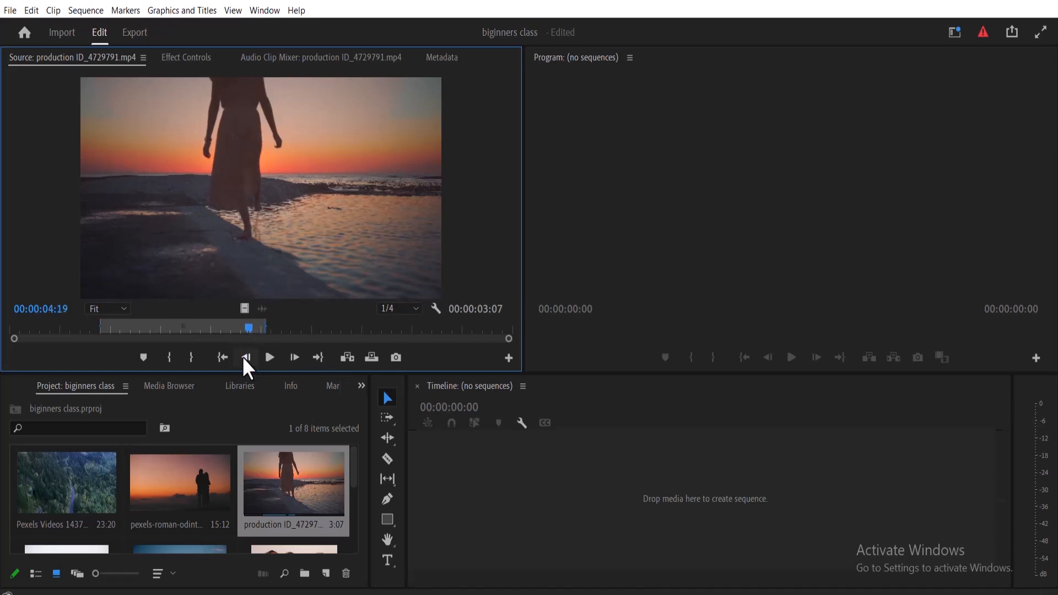
# - Step the source clip forward three frames and play it up to 00:00:07:01
pyautogui.click(292, 355)
pyautogui.click(292, 355)
pyautogui.click(292, 356)
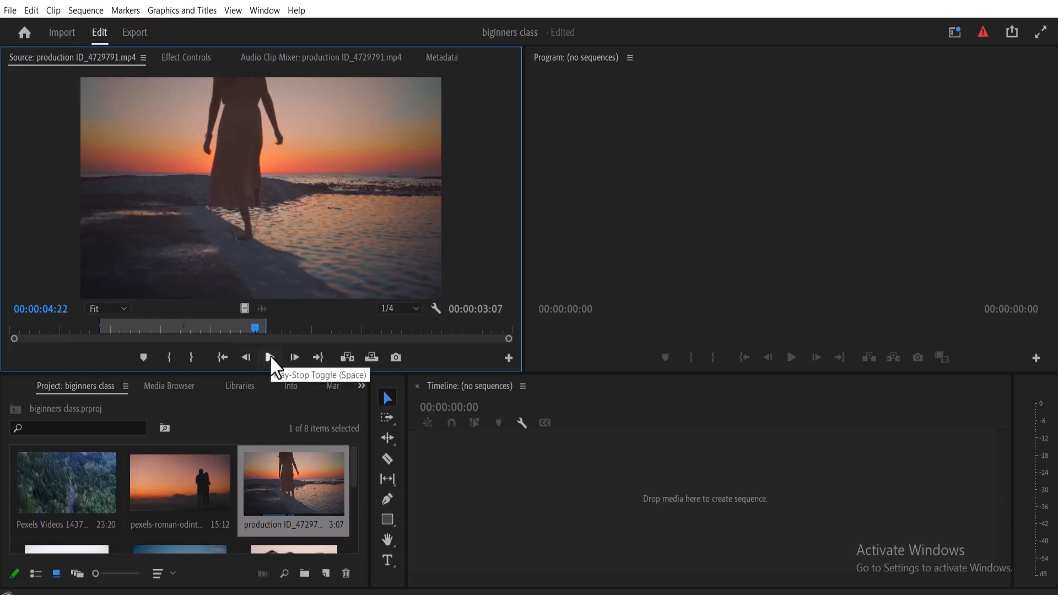
pyautogui.click(269, 357)
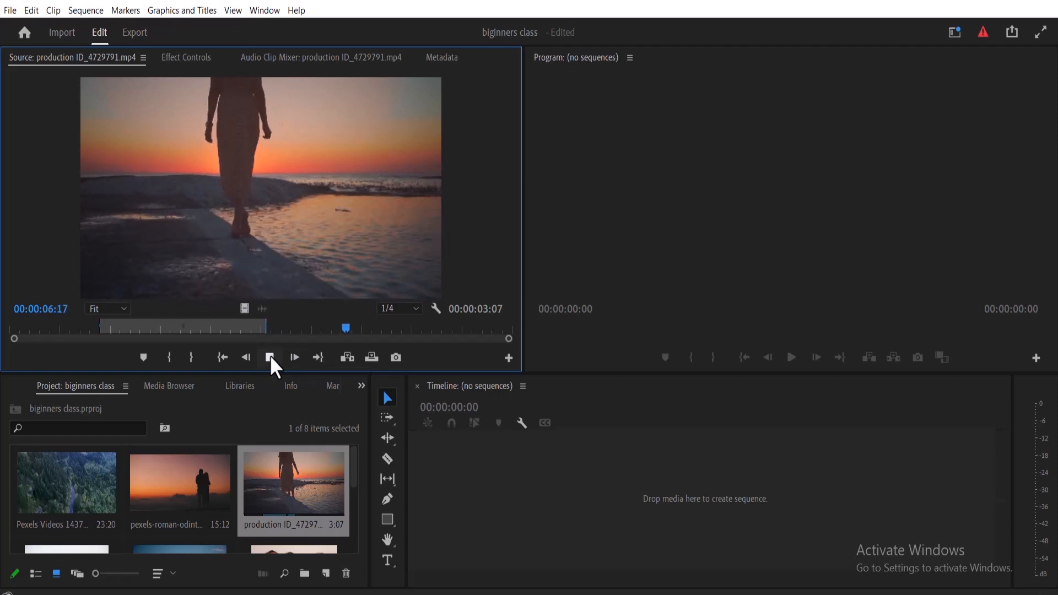
pyautogui.click(269, 357)
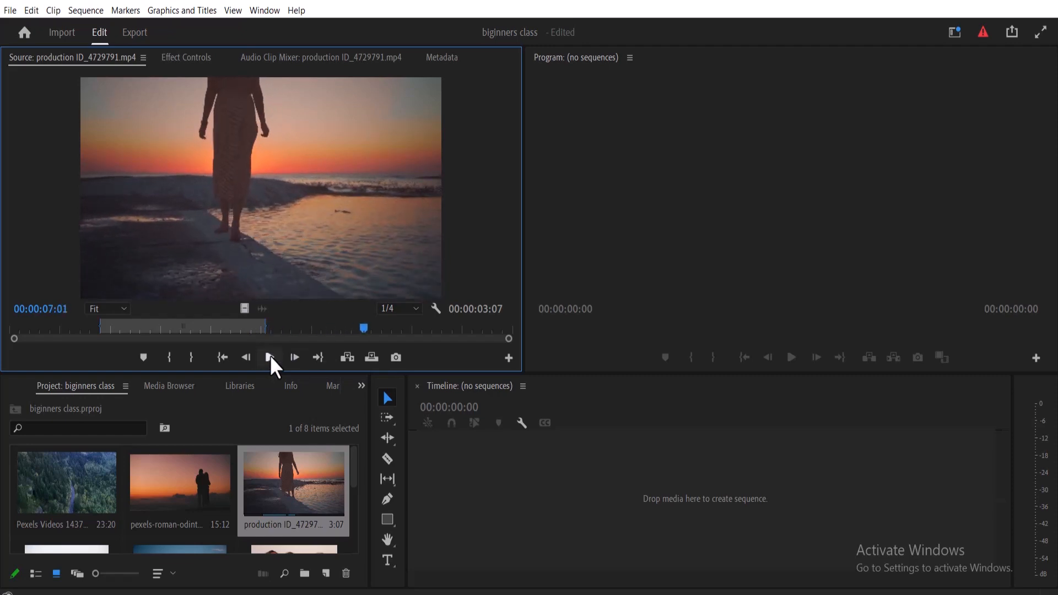
# - Export the current source frame as a JPEG named "pic 1" with Import into project enabled
pyautogui.click(394, 358)
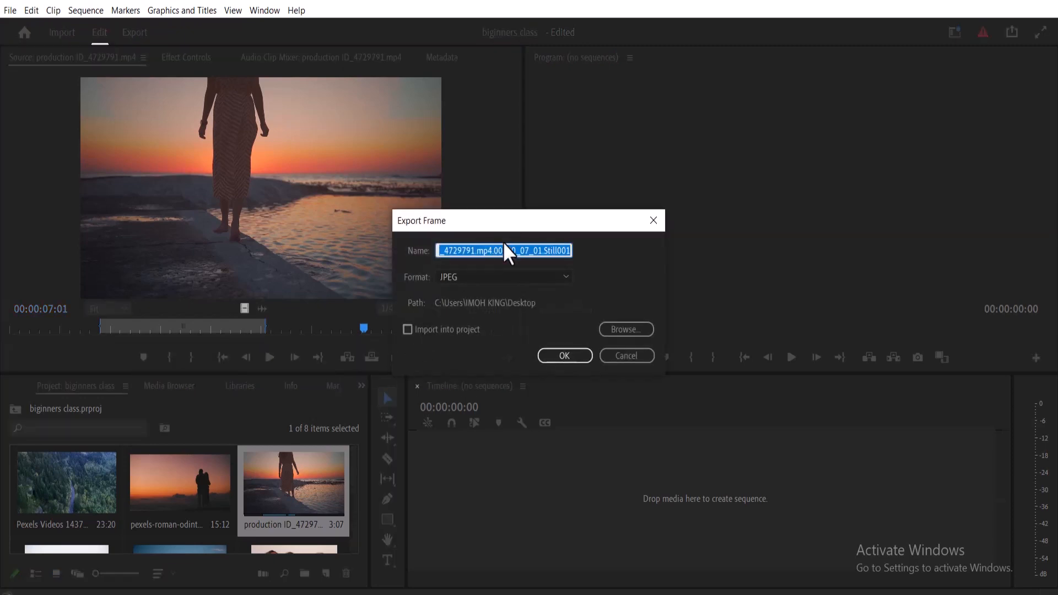
pyautogui.write('p')
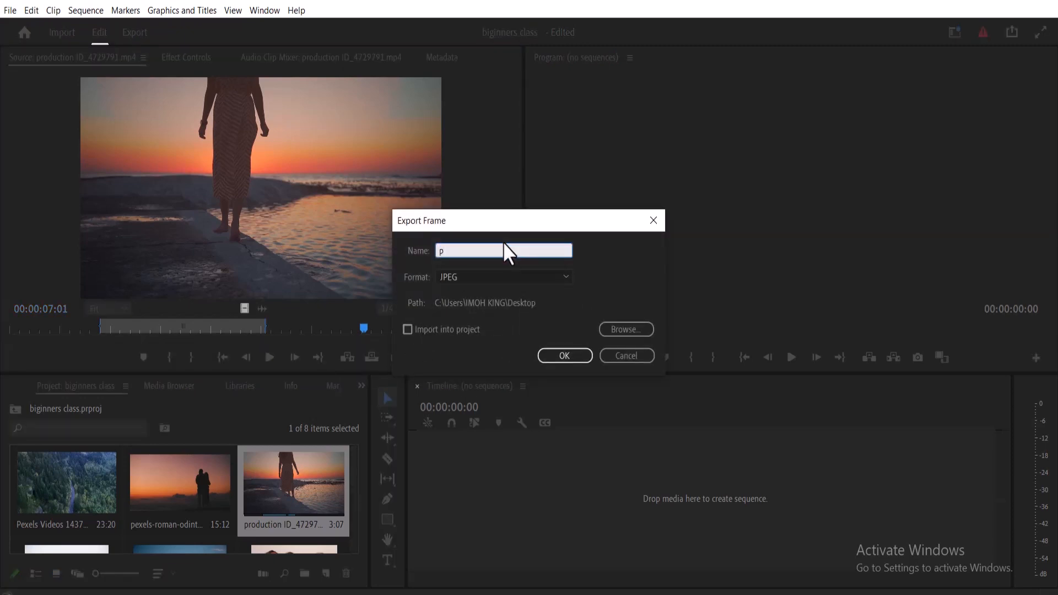
pyautogui.write('ic 1')
pyautogui.click(562, 282)
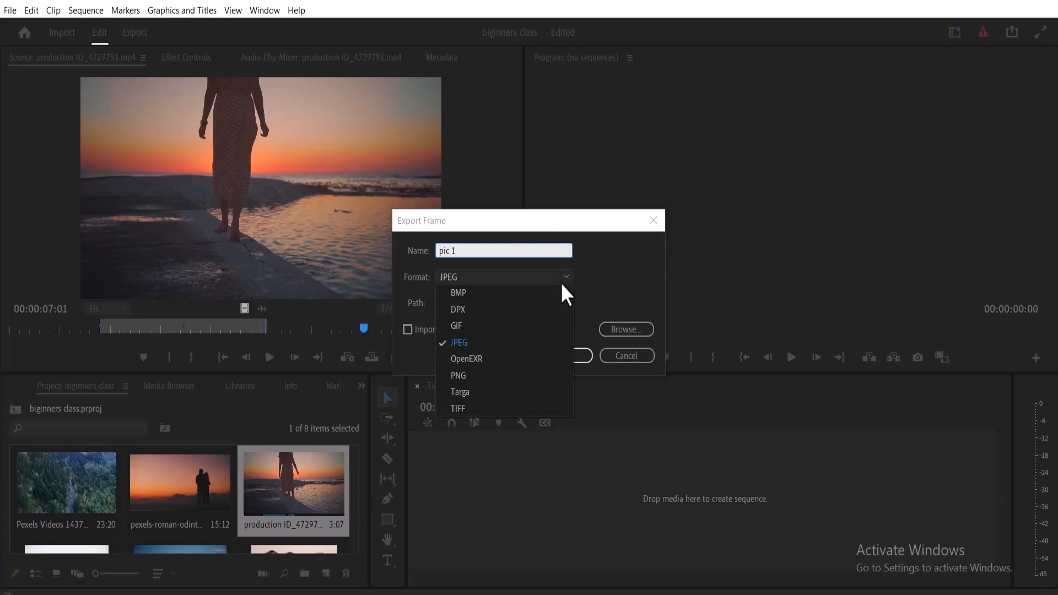
pyautogui.click(487, 341)
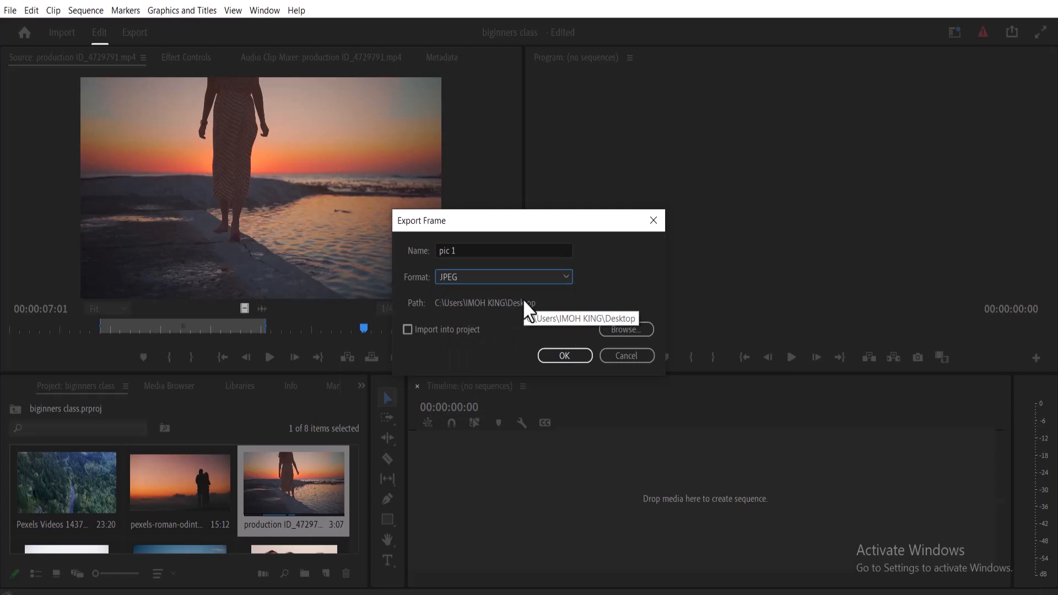
pyautogui.click(408, 329)
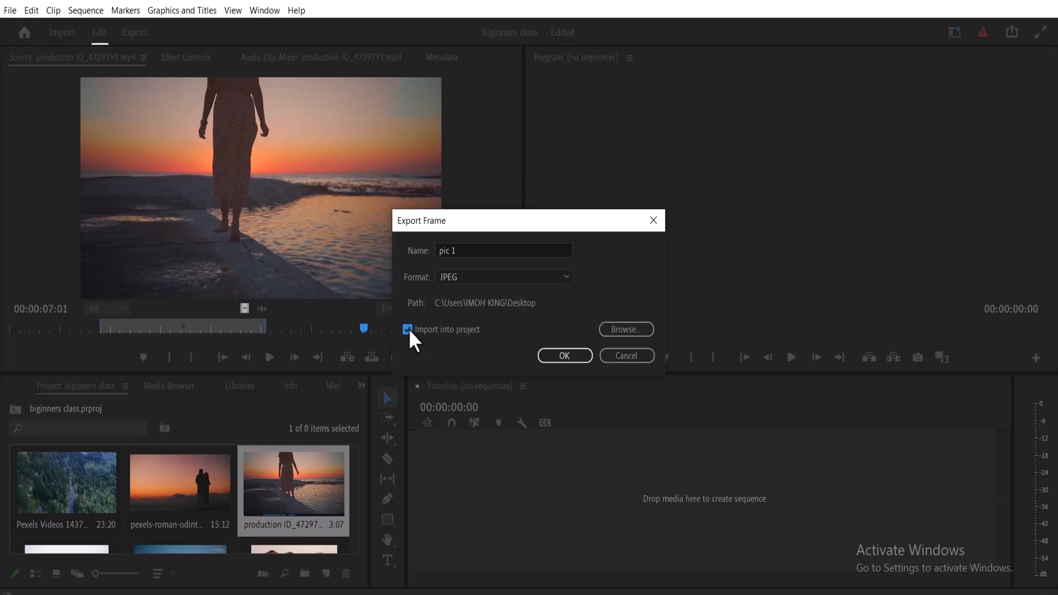
pyautogui.click(565, 355)
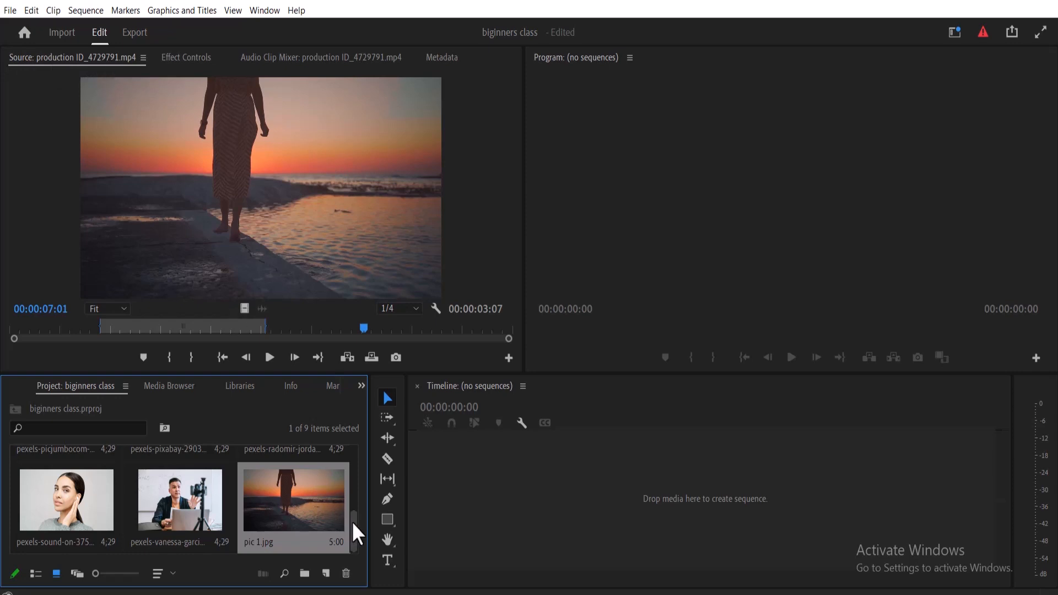
# - Select the production ID_4729791 clip, review its effect controls, audio clip mixer and metadata, and return to the source view
pyautogui.moveTo(352, 521); pyautogui.dragTo(352, 459)
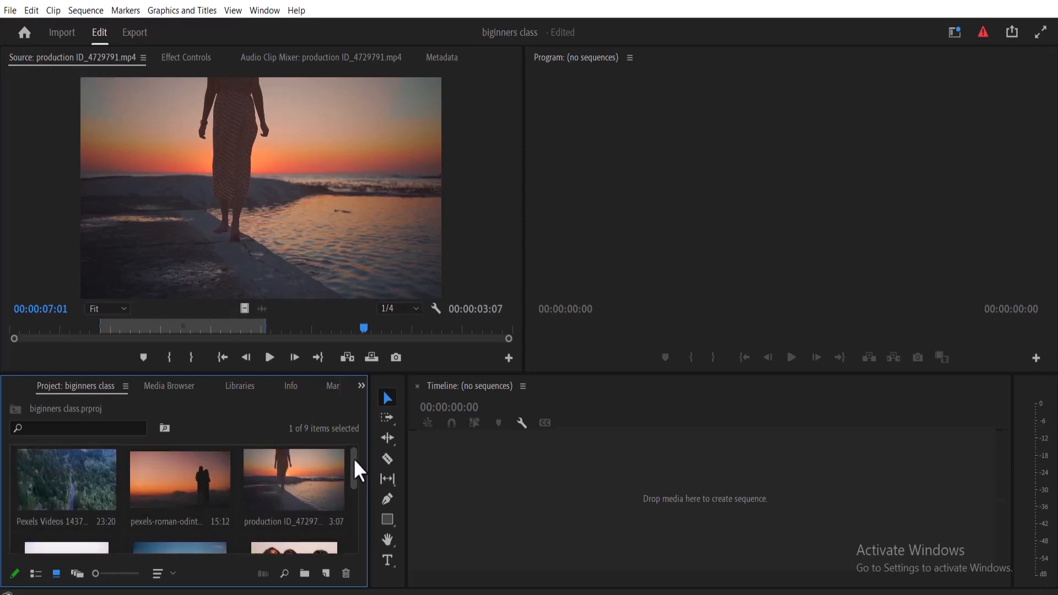
pyautogui.click(314, 474)
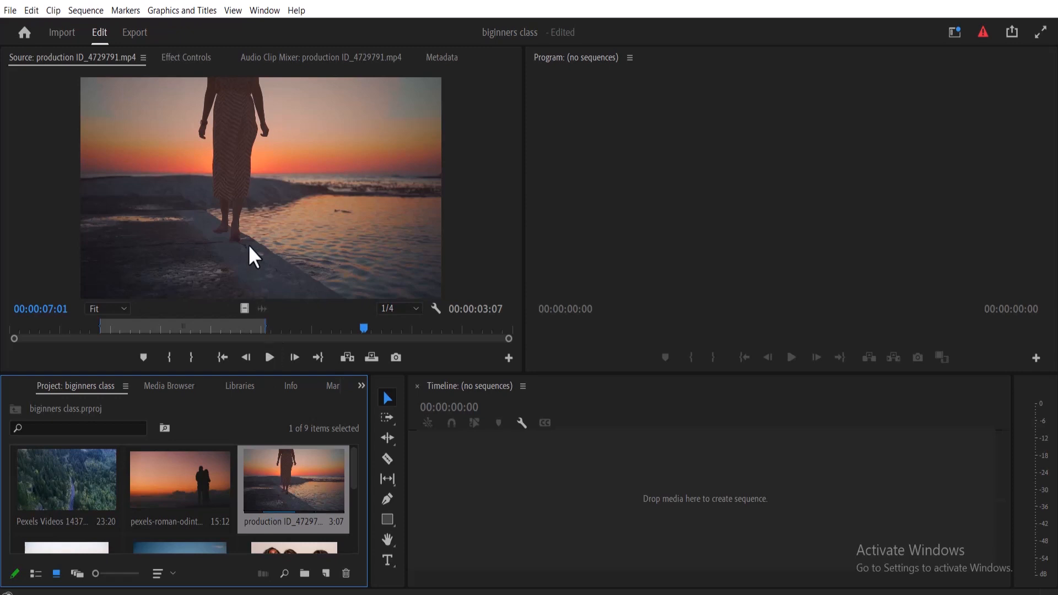
pyautogui.click(193, 60)
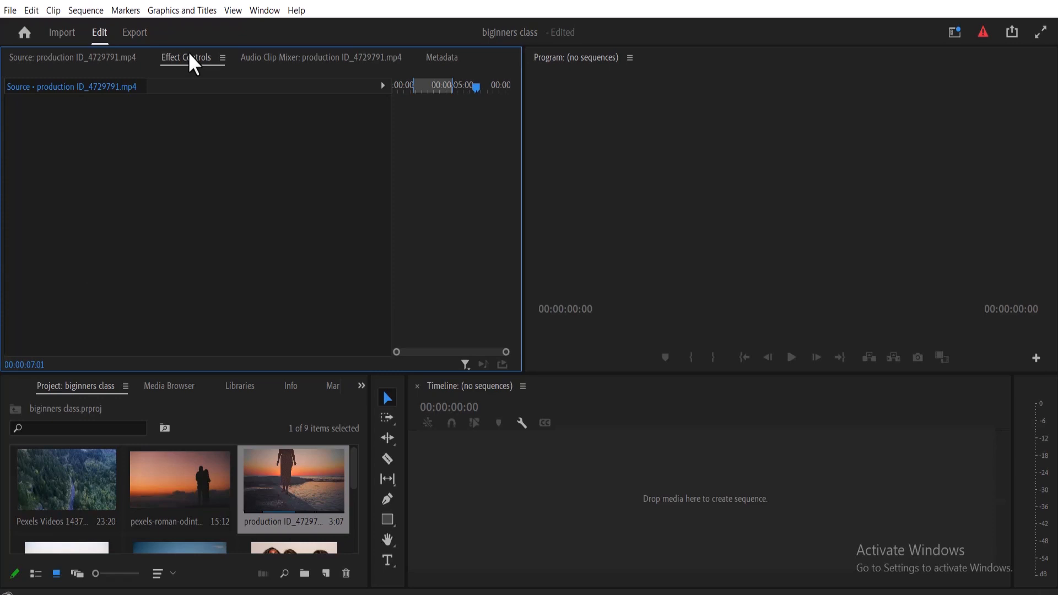
pyautogui.click(268, 57)
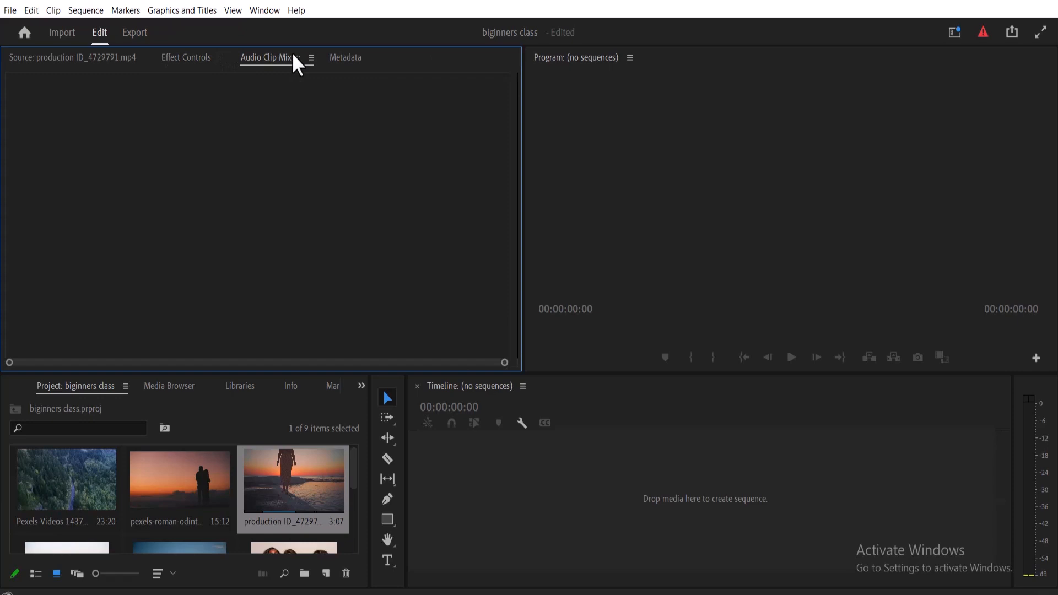
pyautogui.click(339, 57)
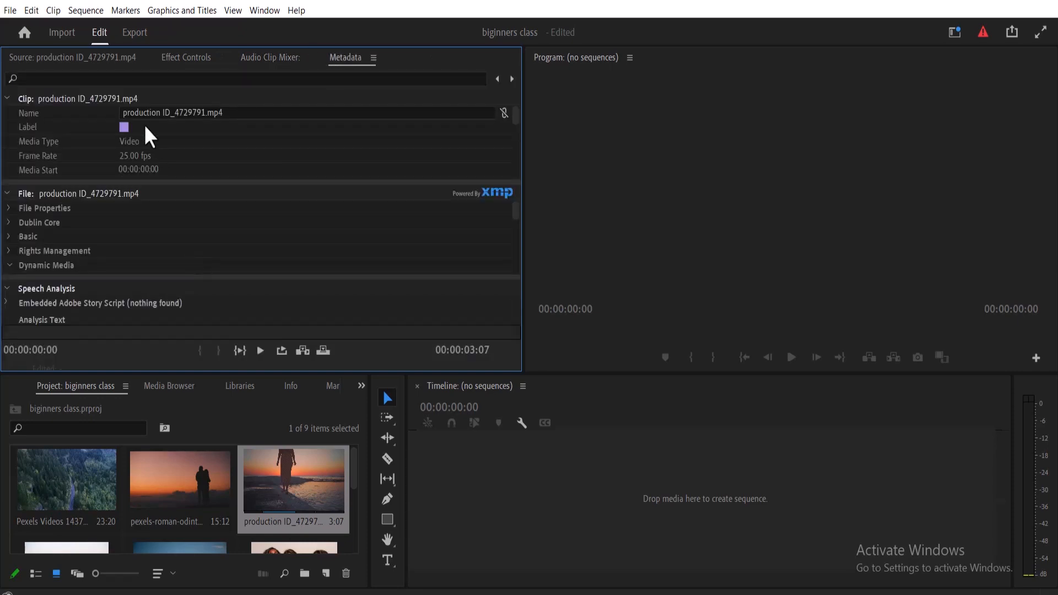
pyautogui.click(94, 57)
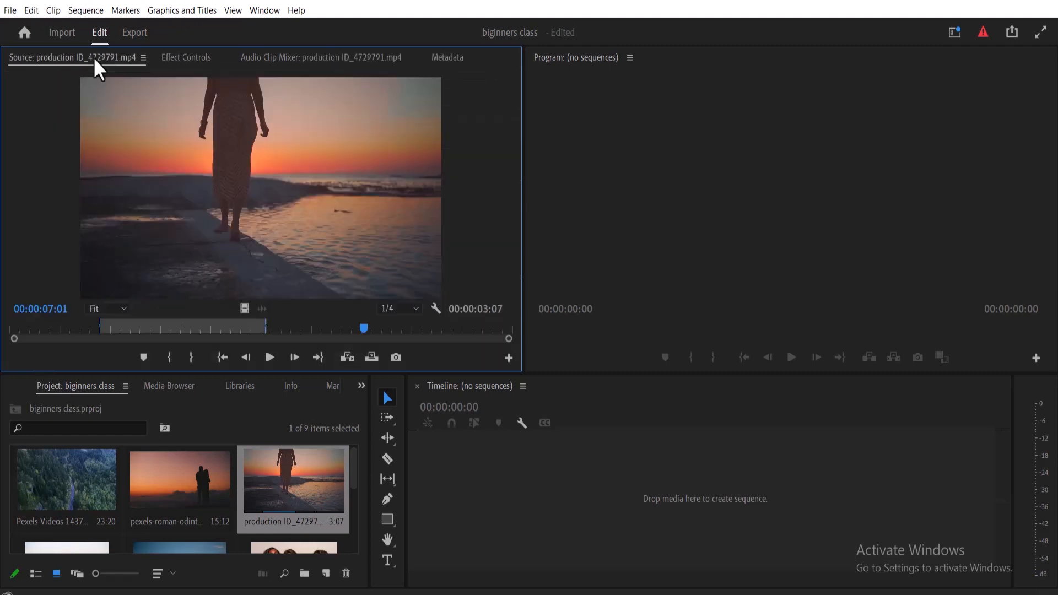
# - Load the couple-at-sunset clip in the Source Monitor, preview it at 25% and 150% zoom, and set the zoom to Fit
pyautogui.doubleClick(170, 475)
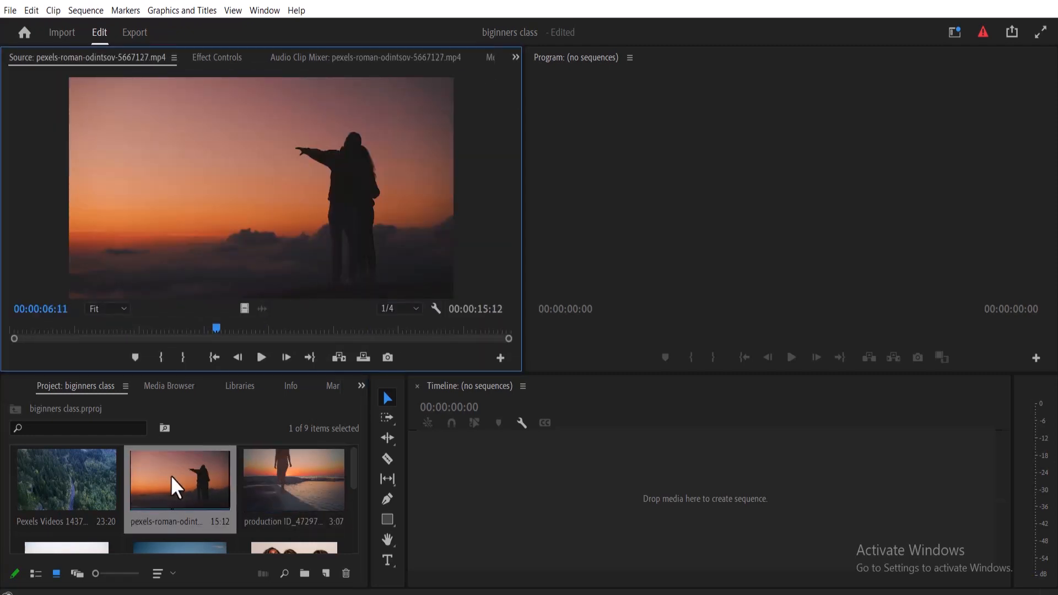
pyautogui.click(122, 309)
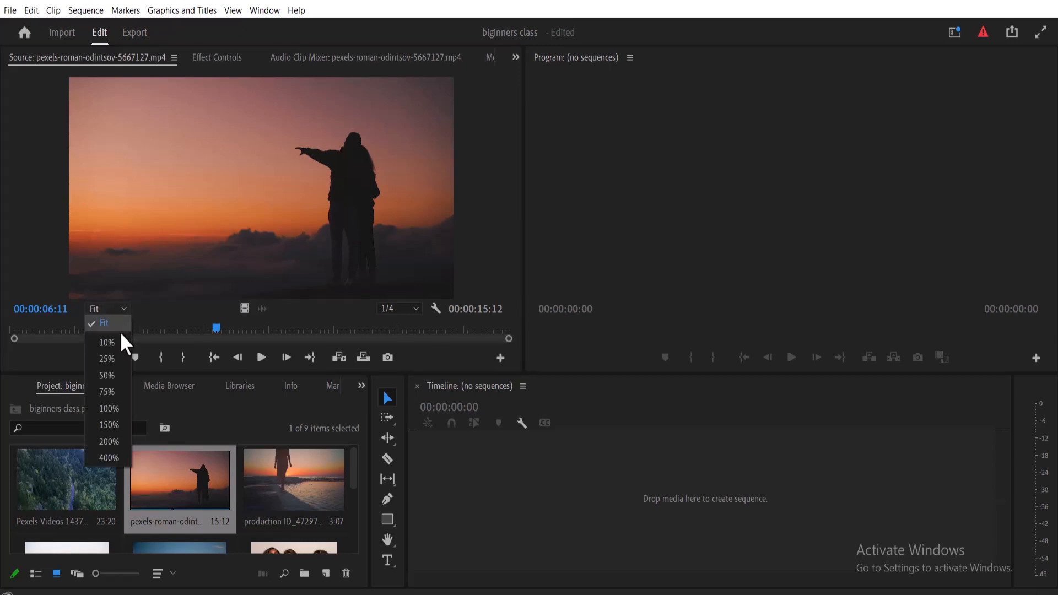
pyautogui.click(106, 359)
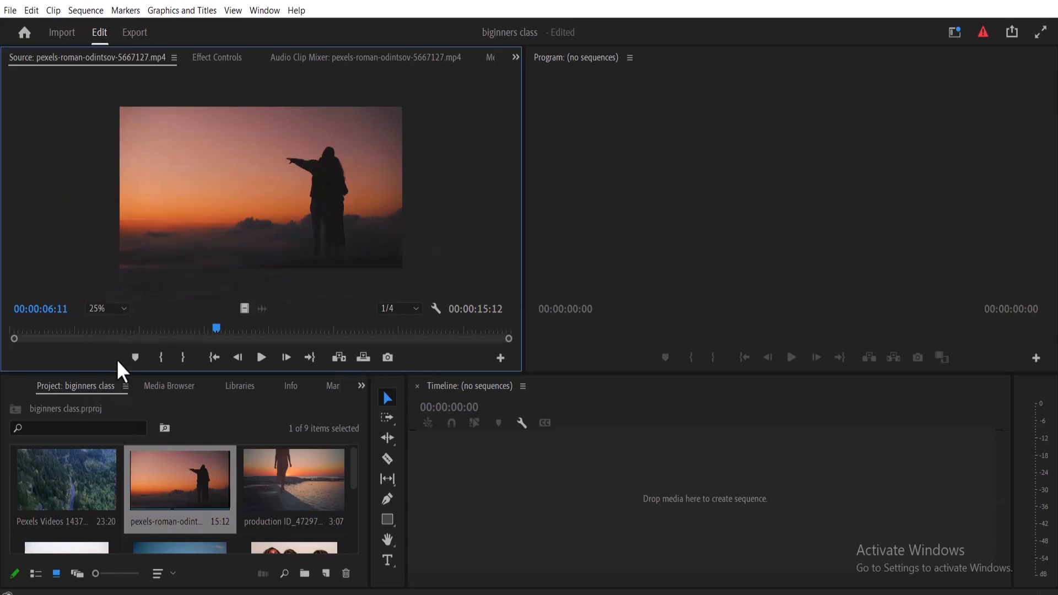
pyautogui.click(127, 309)
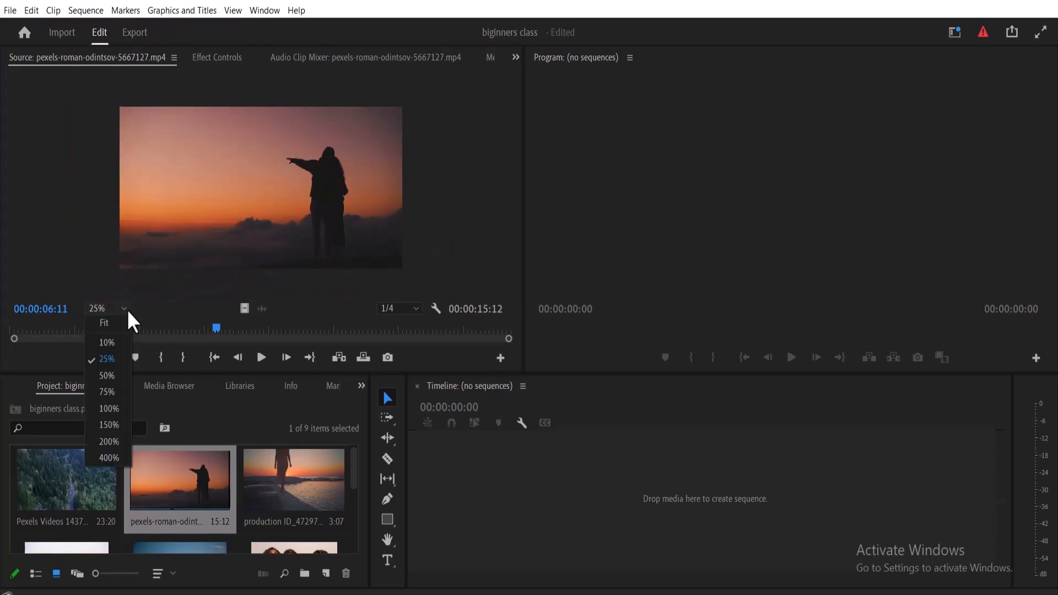
pyautogui.click(112, 426)
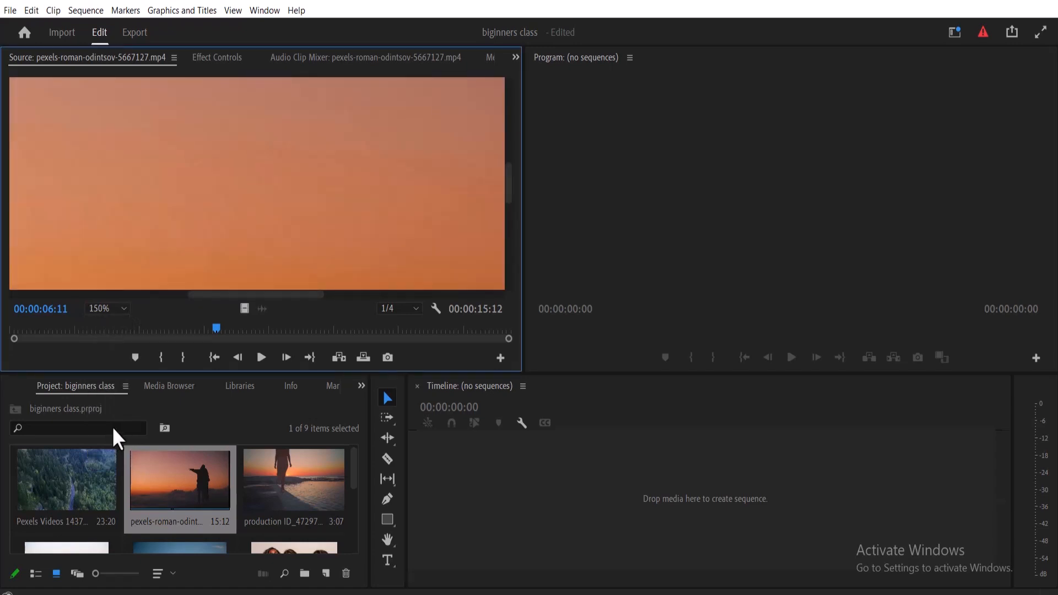
pyautogui.click(124, 309)
pyautogui.click(113, 358)
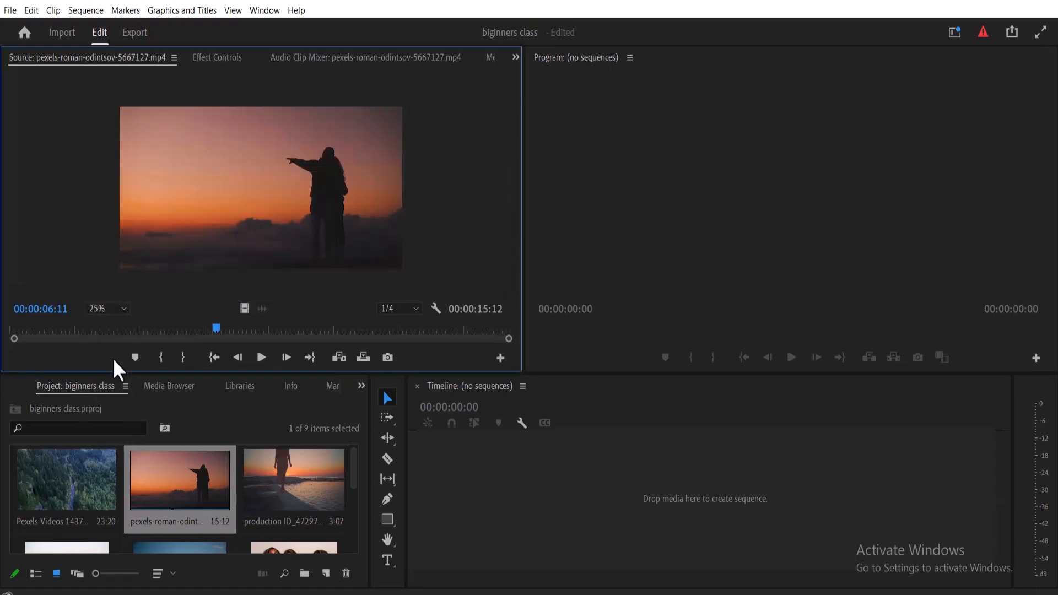
pyautogui.click(125, 309)
pyautogui.click(113, 323)
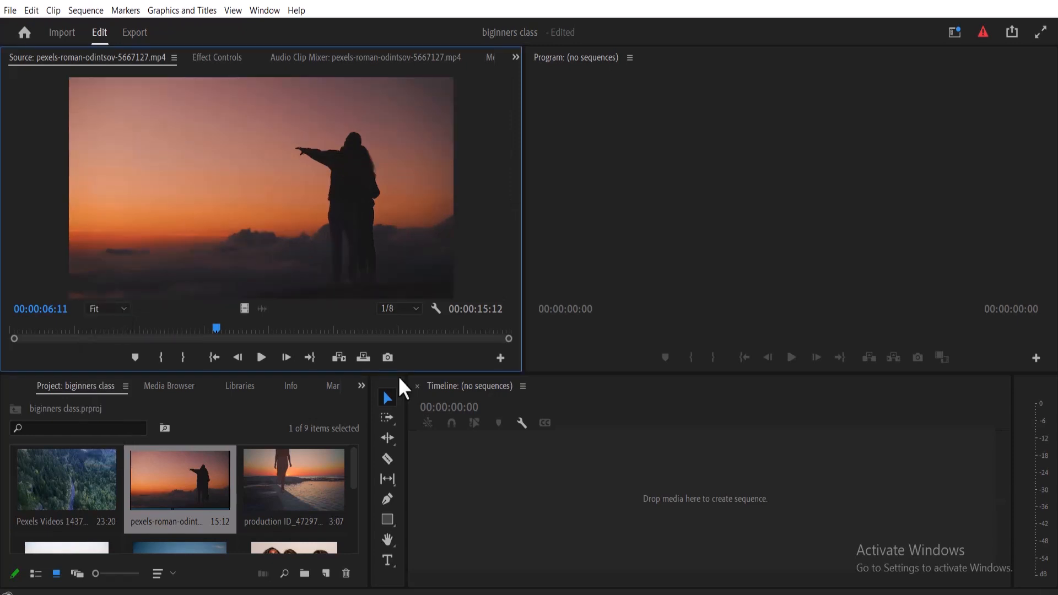
pyautogui.click(436, 310)
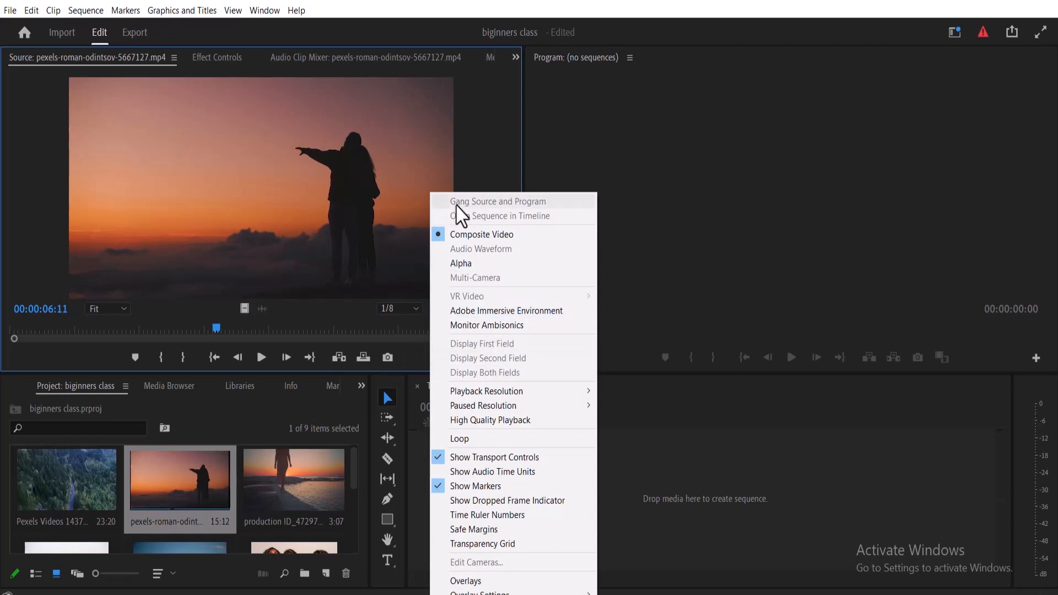
pyautogui.click(296, 202)
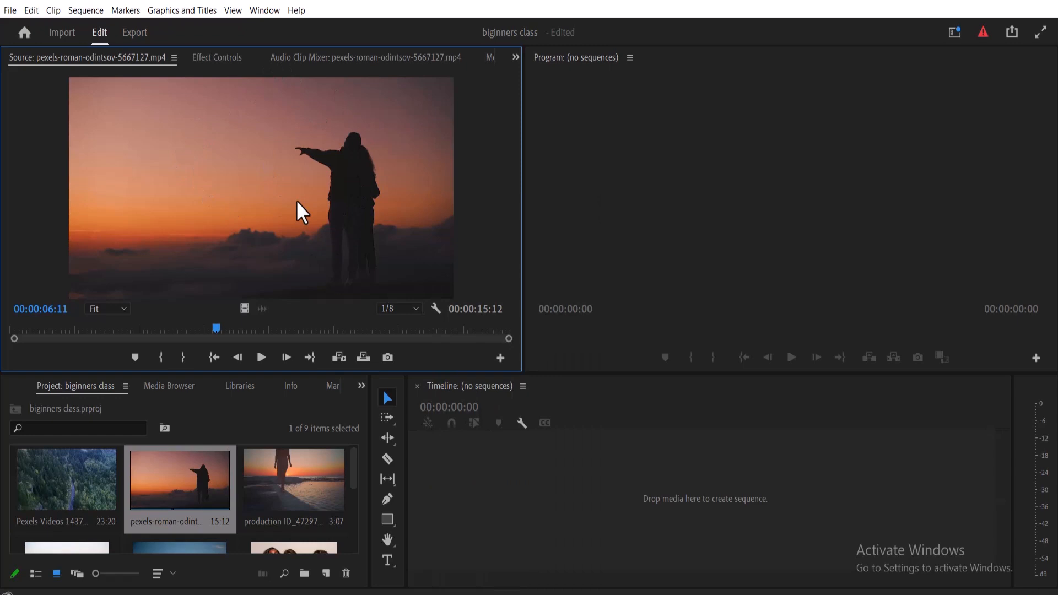
# - Add the Safe Margins button to the Source Monitor's transport controls, on a second row below the existing buttons
pyautogui.click(500, 357)
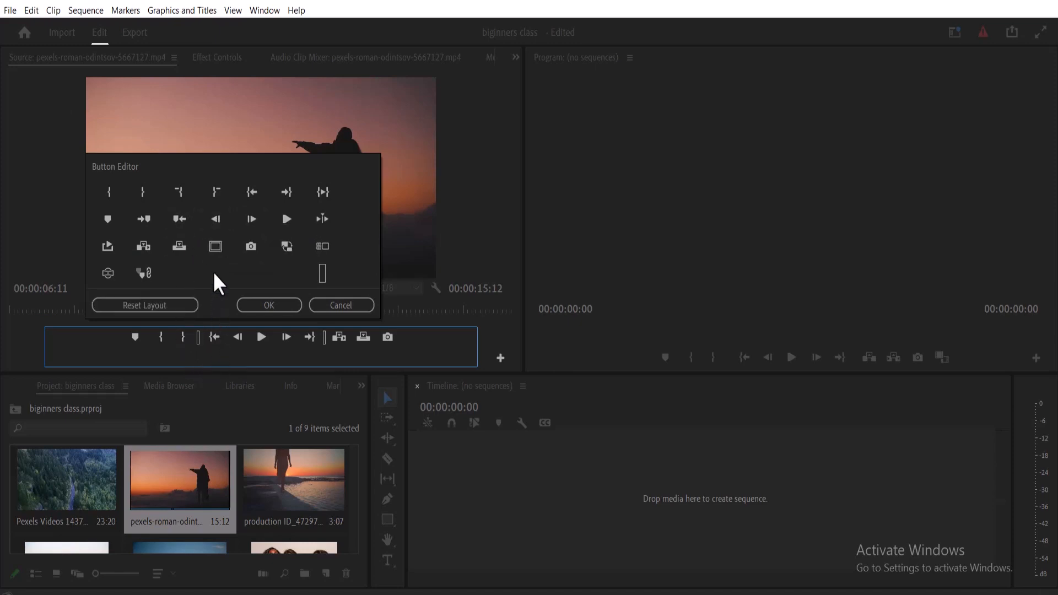
pyautogui.moveTo(213, 248); pyautogui.dragTo(208, 354)
pyautogui.click(269, 306)
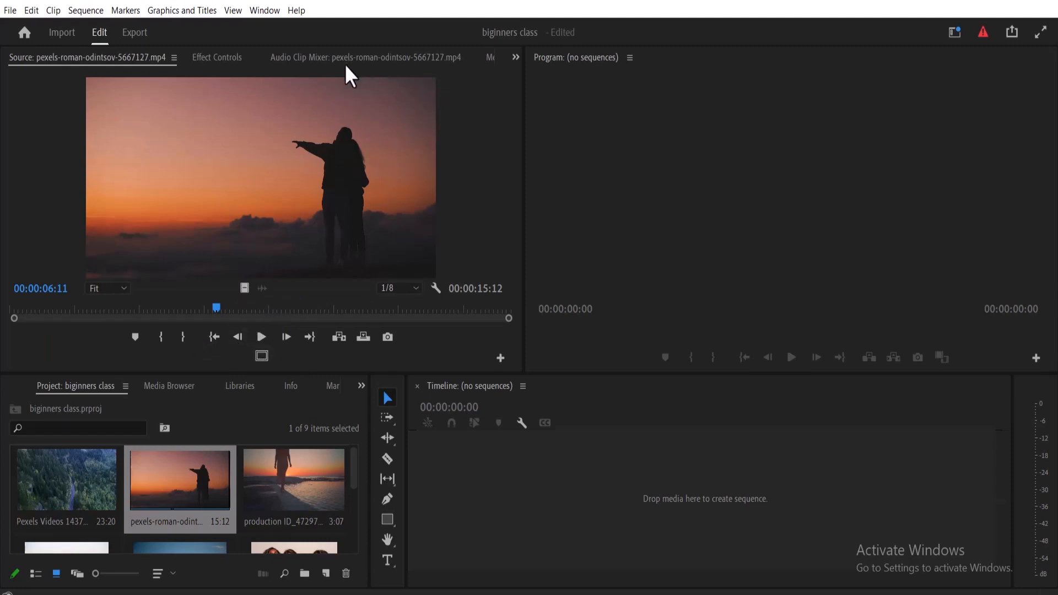
pyautogui.click(516, 57)
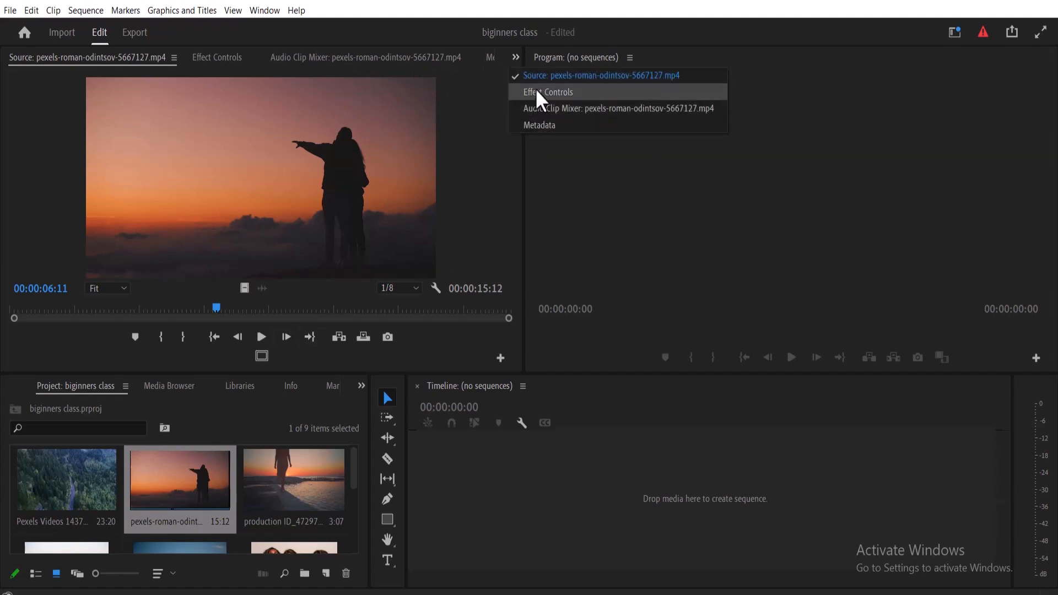
pyautogui.click(367, 159)
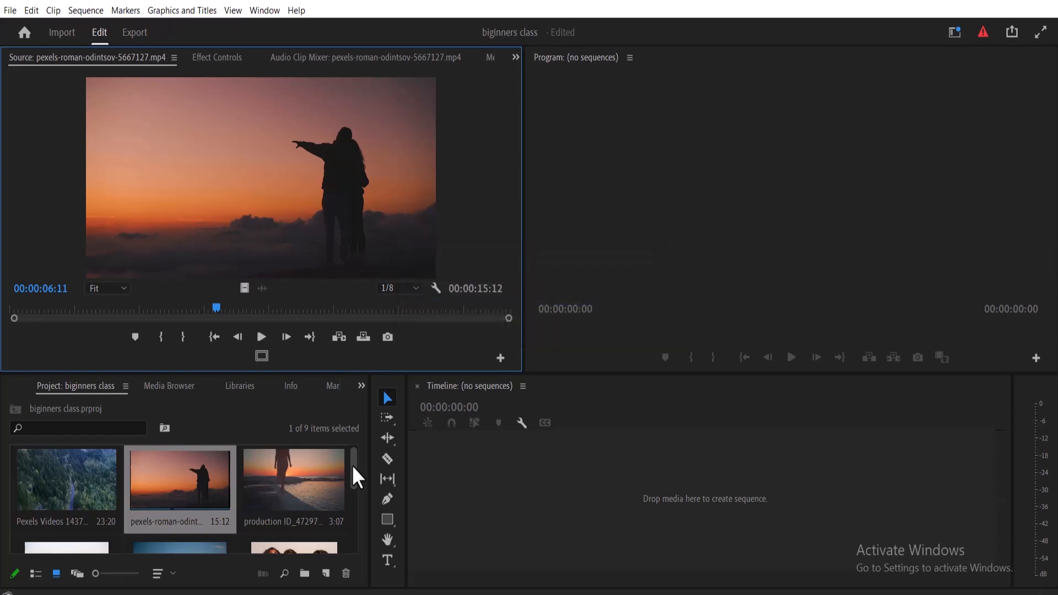
# - Create three bins in the project named "videos", "images" and "audio"
pyautogui.click(304, 575)
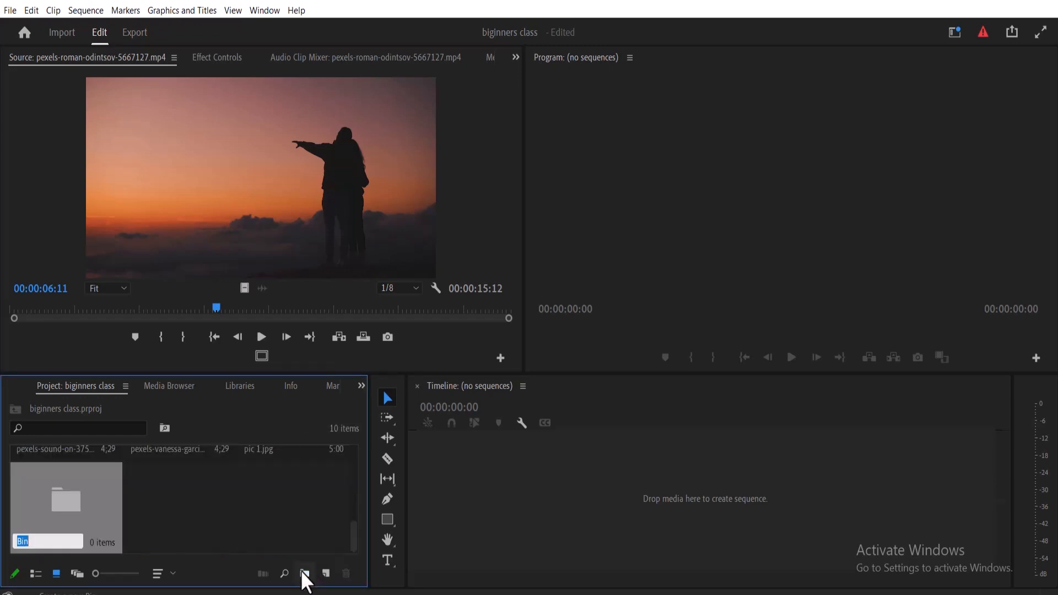
pyautogui.write('videos')
pyautogui.click(271, 514)
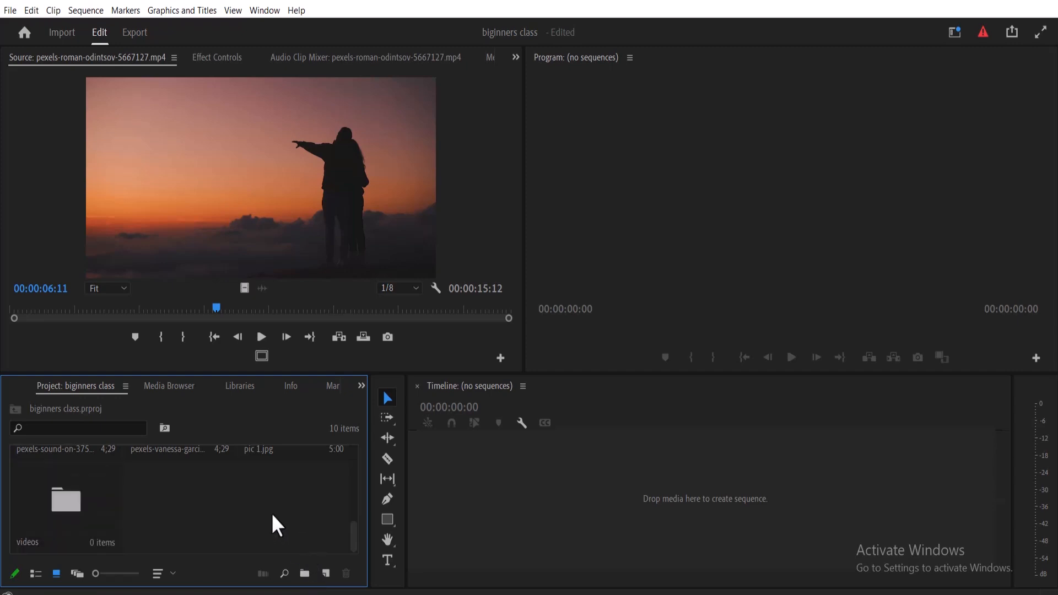
pyautogui.click(304, 573)
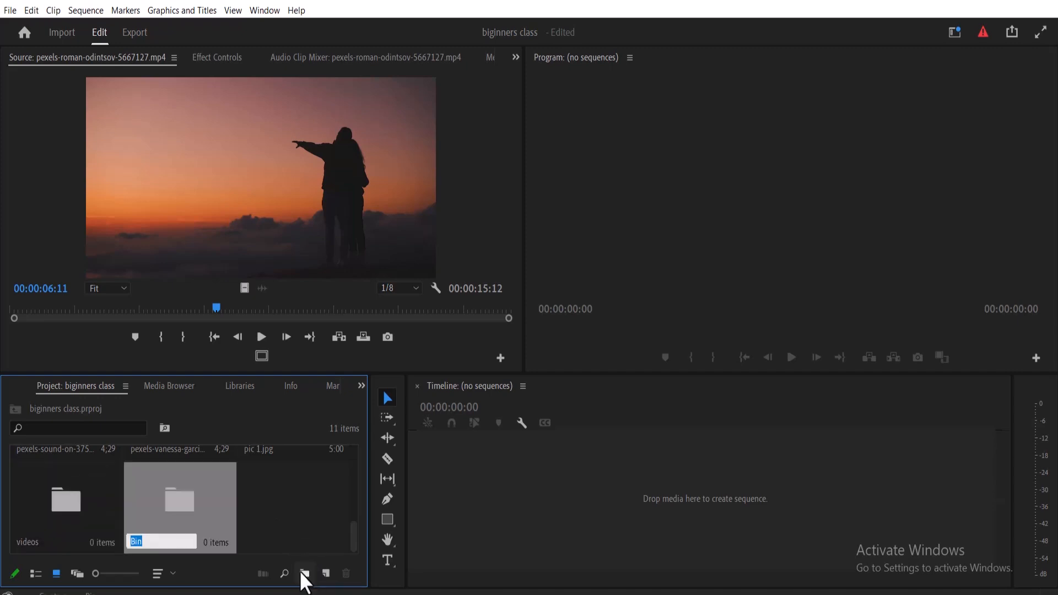
pyautogui.write('images')
pyautogui.click(283, 500)
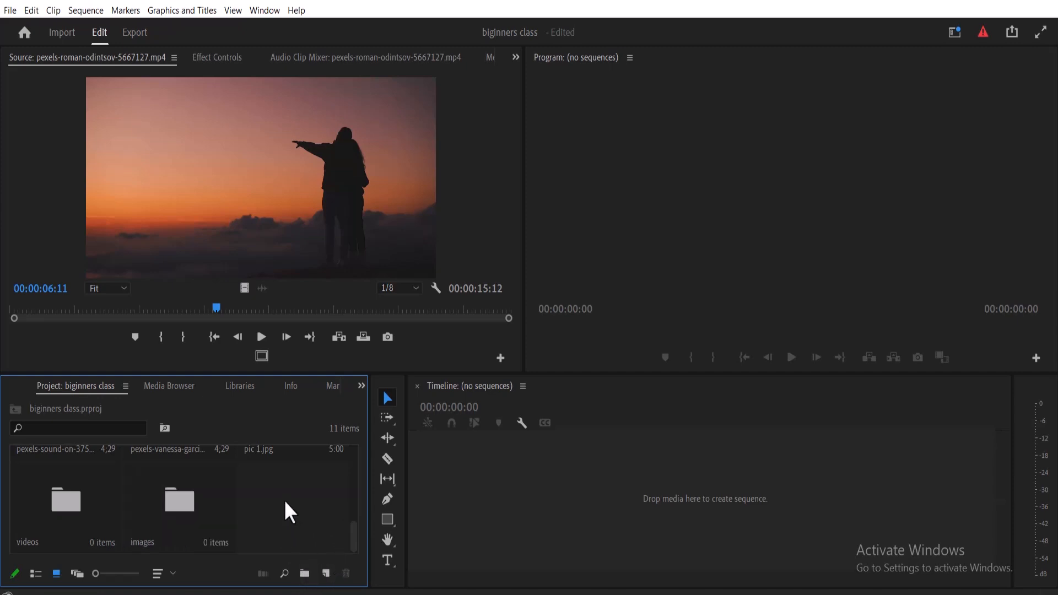
pyautogui.click(304, 573)
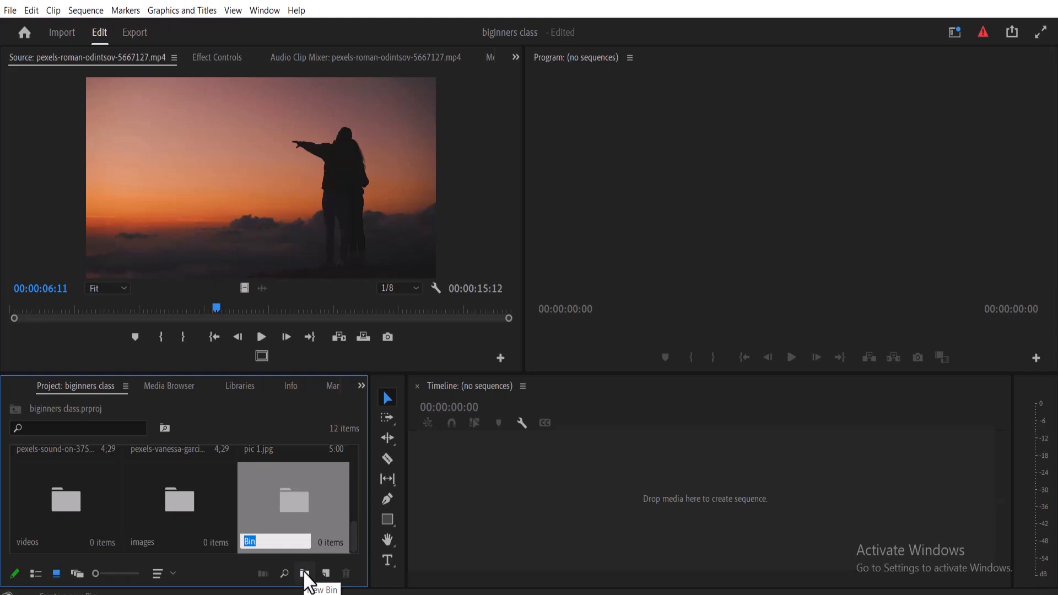
pyautogui.write('audio')
pyautogui.press('Return')
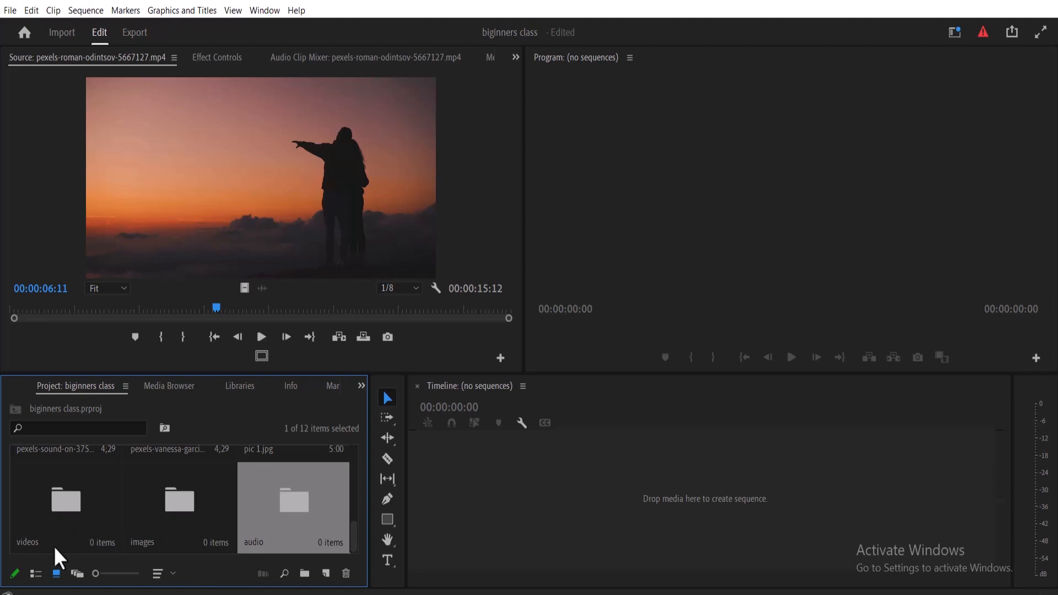
# - Show the project items as a list, move the three video clips into the videos bin and check the bin's contents
pyautogui.click(35, 571)
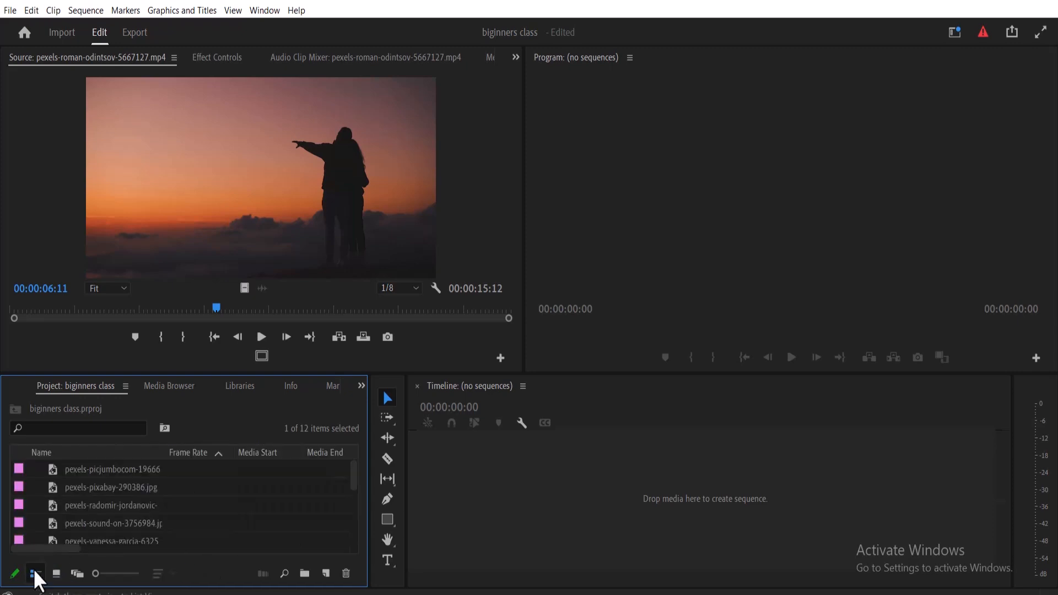
pyautogui.moveTo(351, 472); pyautogui.dragTo(352, 507)
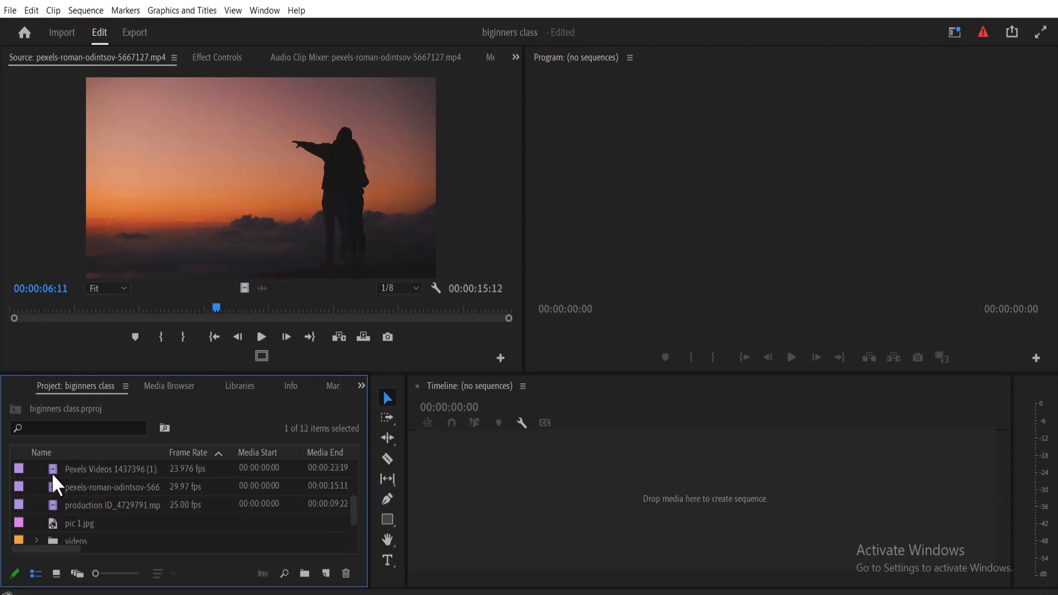
pyautogui.click(74, 469)
pyautogui.hotkey('shift', 'Down')
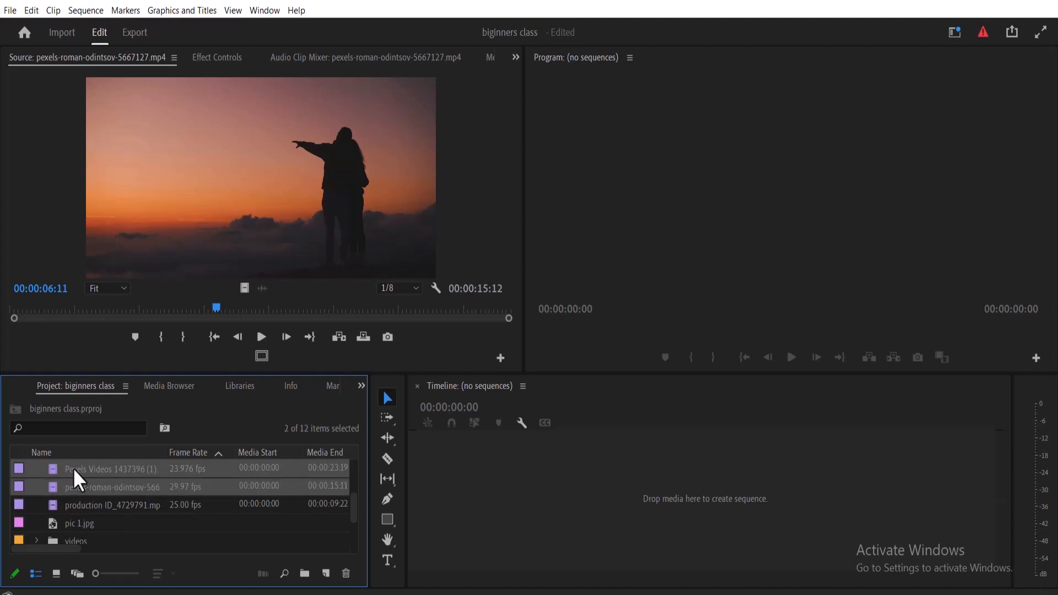
pyautogui.hotkey('shift', 'Down')
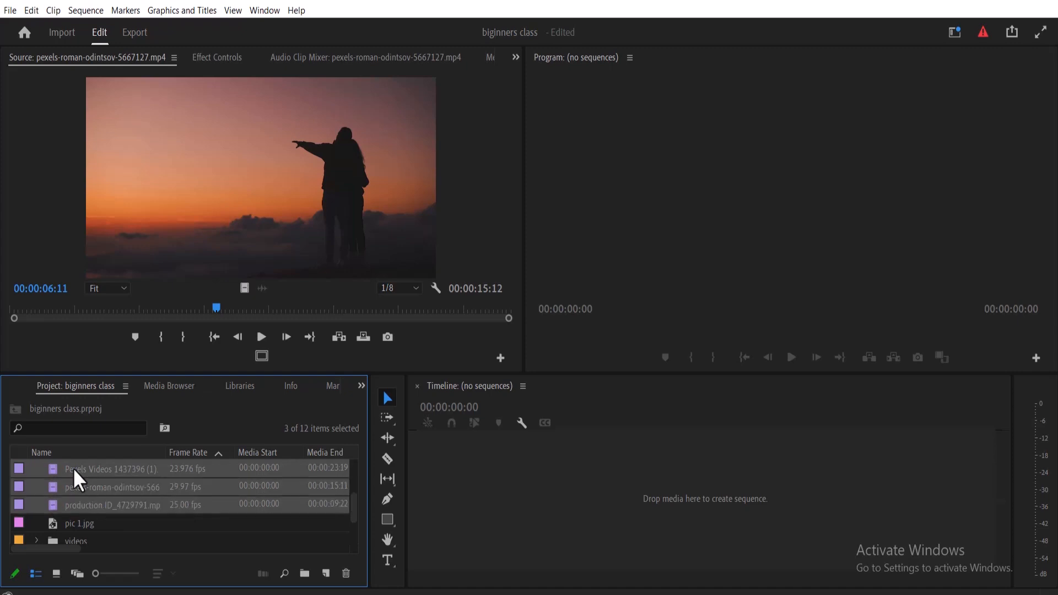
pyautogui.moveTo(88, 480); pyautogui.dragTo(69, 492)
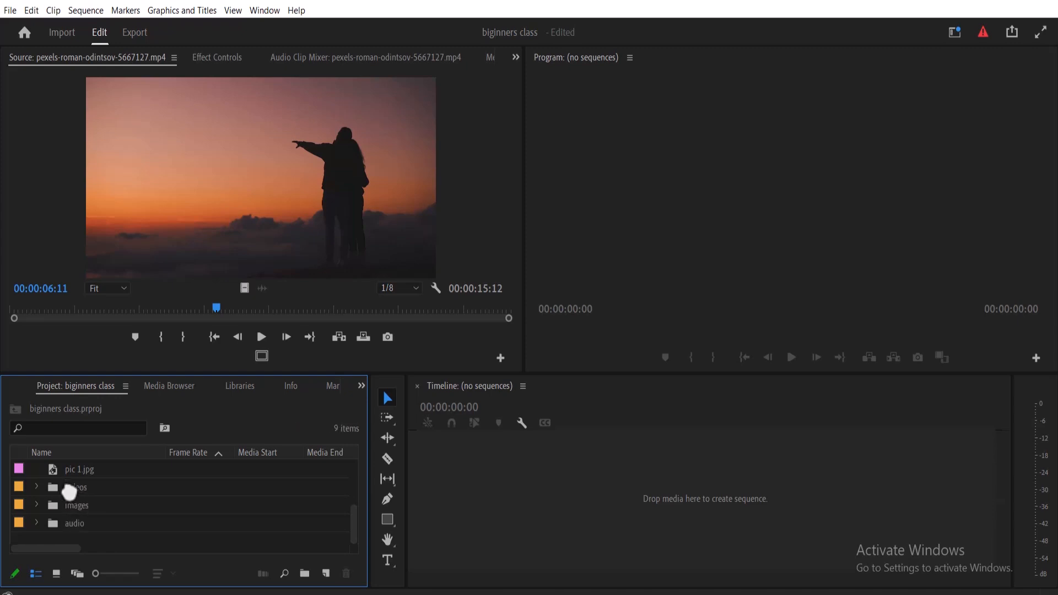
pyautogui.click(36, 485)
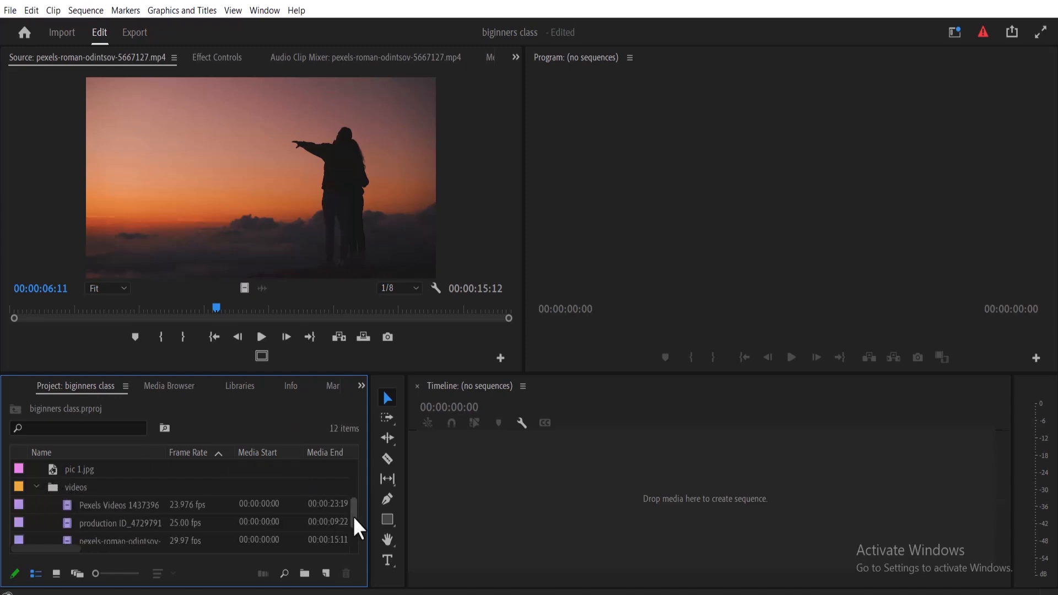
pyautogui.scroll(-1, 352, 527)
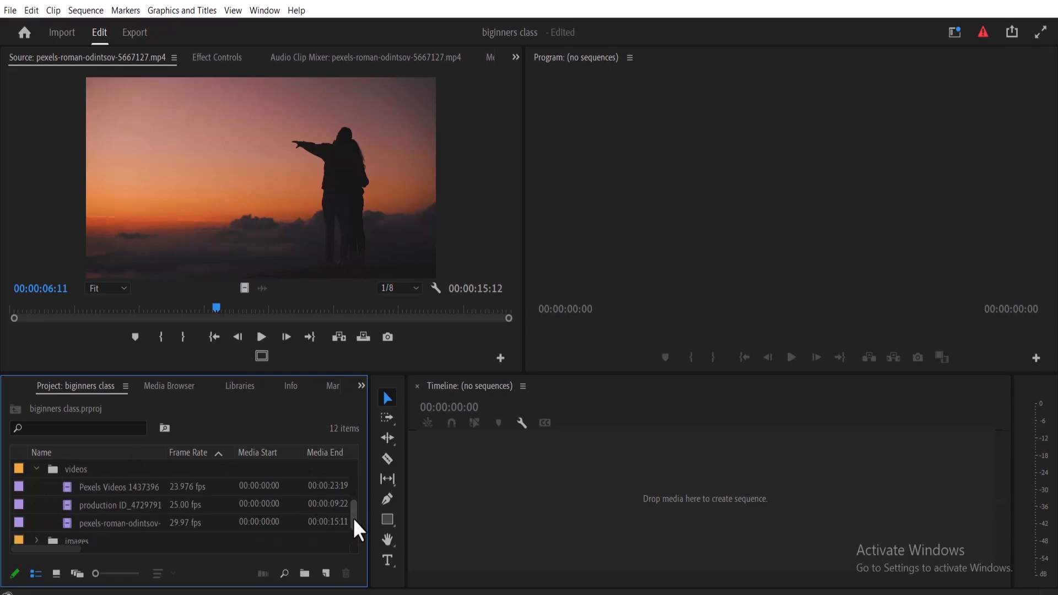
pyautogui.click(36, 466)
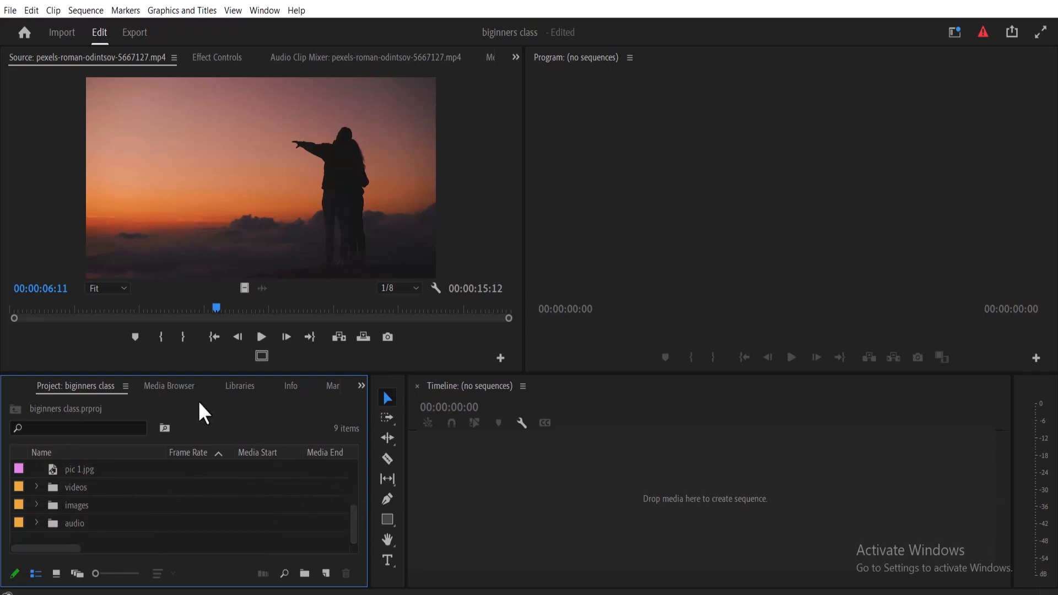
# - Maximize the project panel and move all six still images, including pic 1.jpg, into the images bin
pyautogui.doubleClick(87, 385)
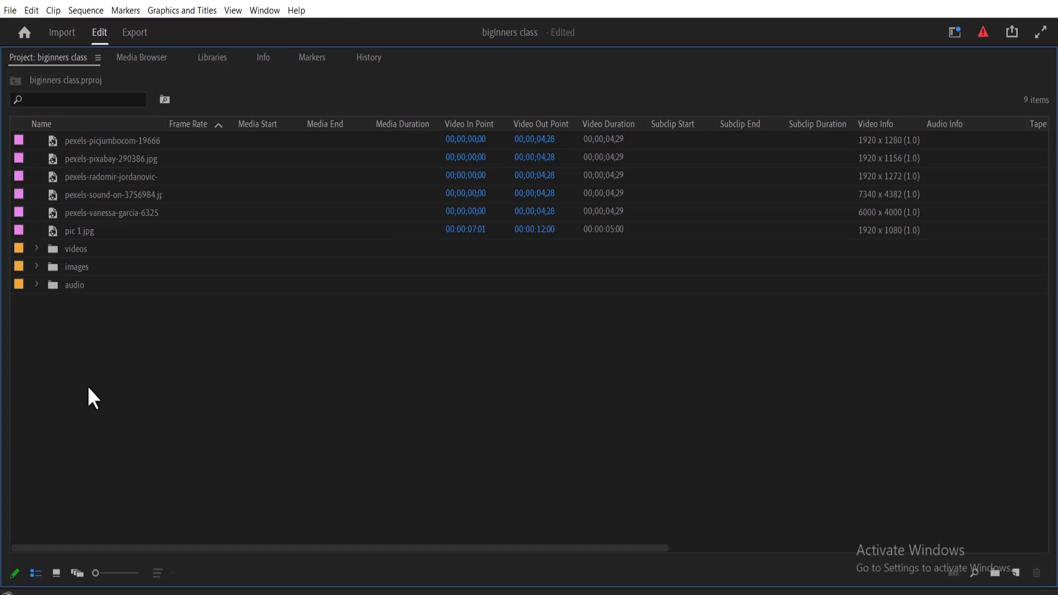
pyautogui.click(134, 140)
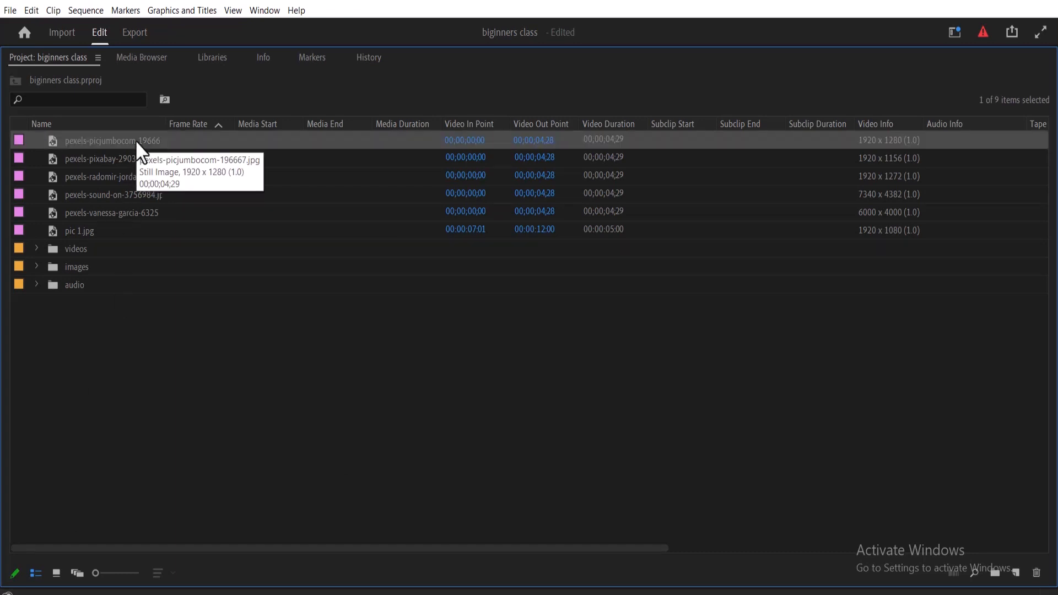
pyautogui.hotkey('shift', 'Down')
pyautogui.hotkey('shift', 'Down')
pyautogui.hotkey('shift', 'Down')
pyautogui.hotkey('shift', 'Down')
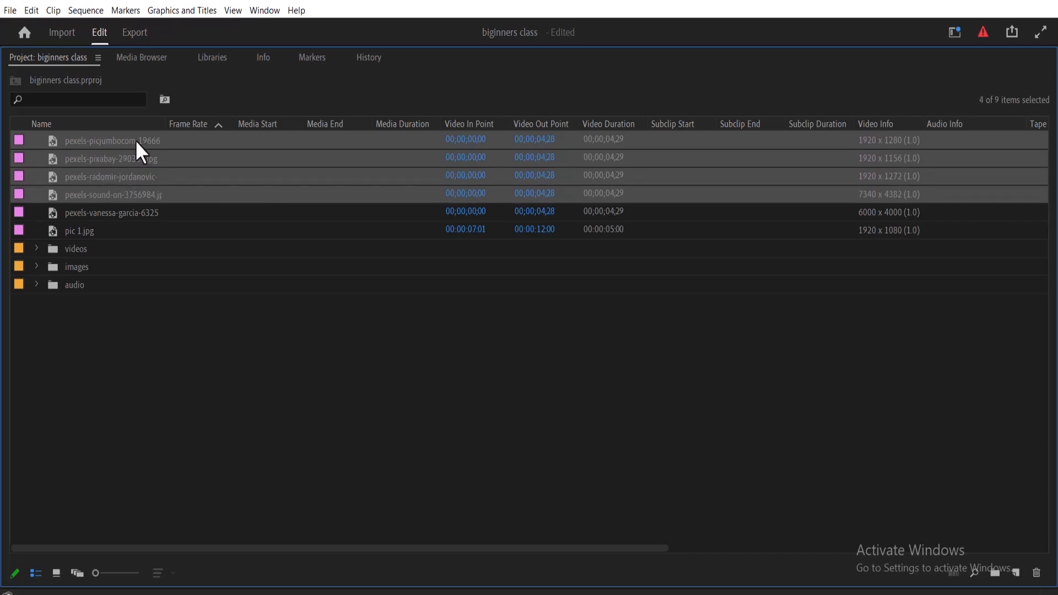
pyautogui.hotkey('shift', 'Down')
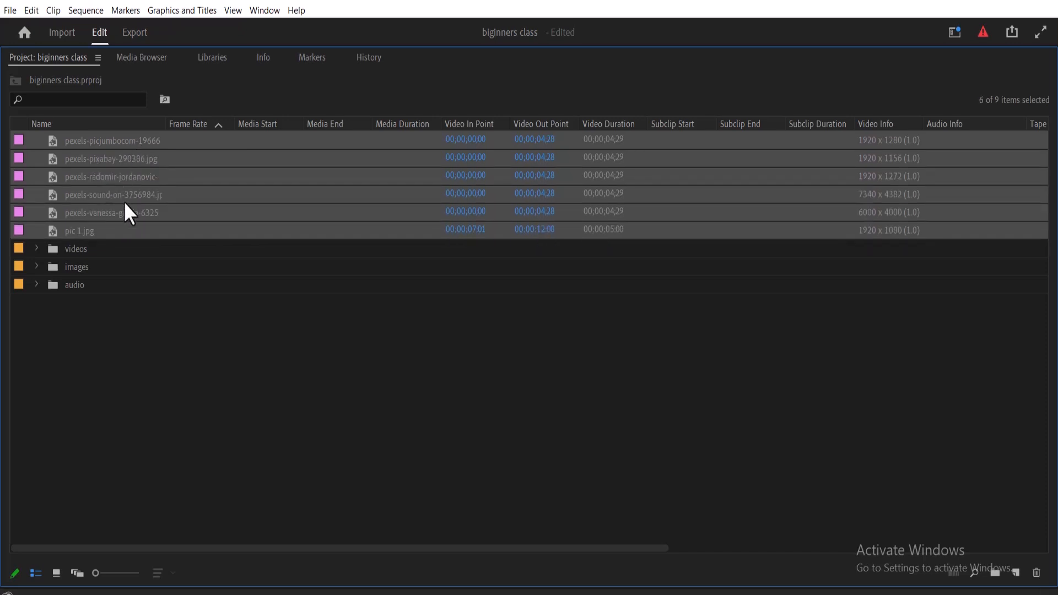
pyautogui.moveTo(126, 212); pyautogui.dragTo(83, 276)
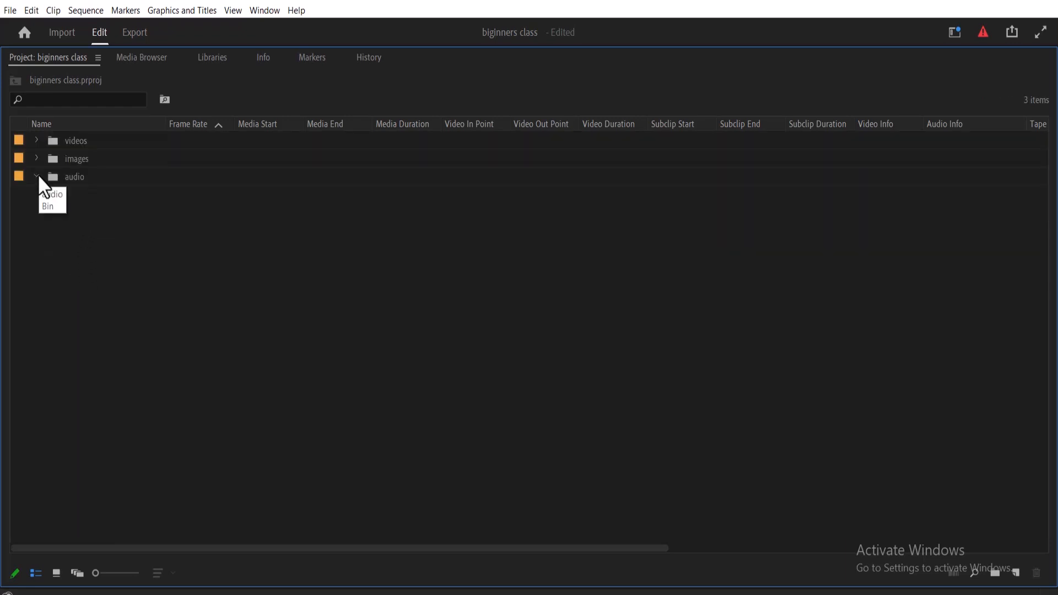
# - Open the audio bin and import the Hanasogo_-_Igi_lehin_ogba_mi audio file from the masterclass audio folder
pyautogui.doubleClick(69, 177)
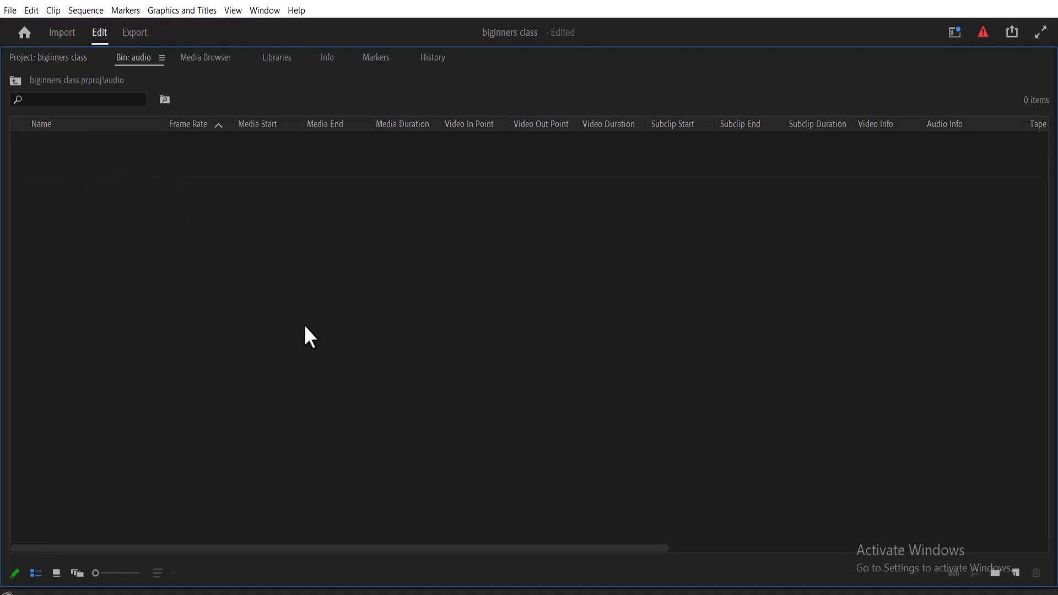
pyautogui.doubleClick(373, 361)
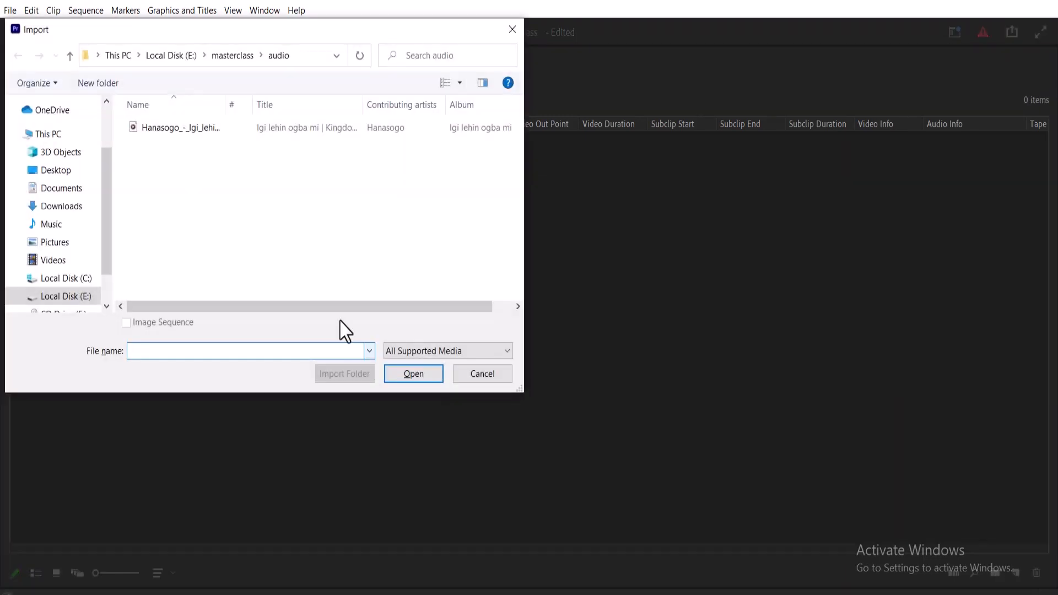
pyautogui.click(272, 128)
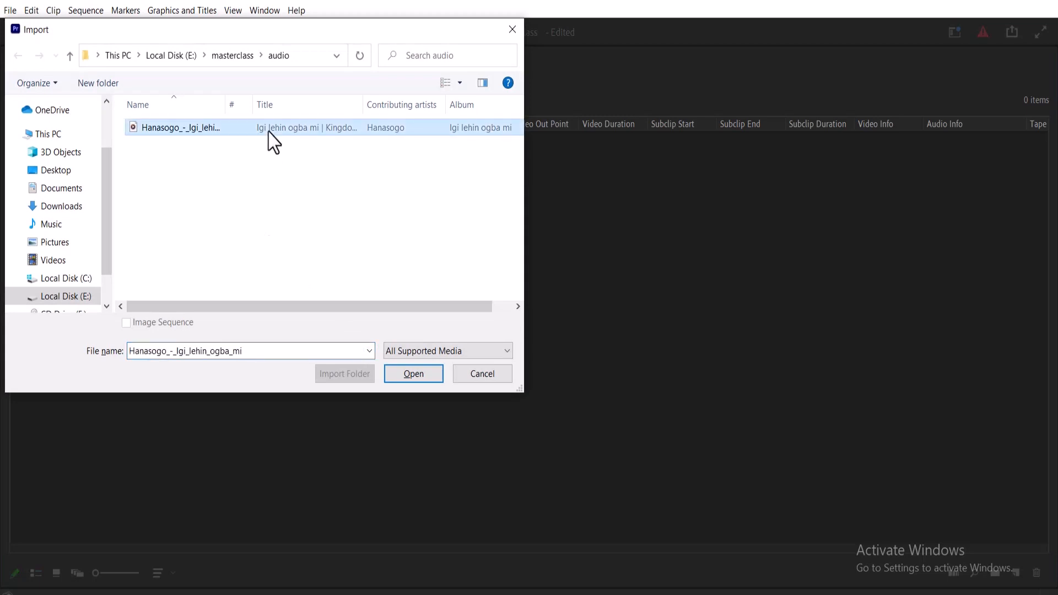
pyautogui.click(407, 375)
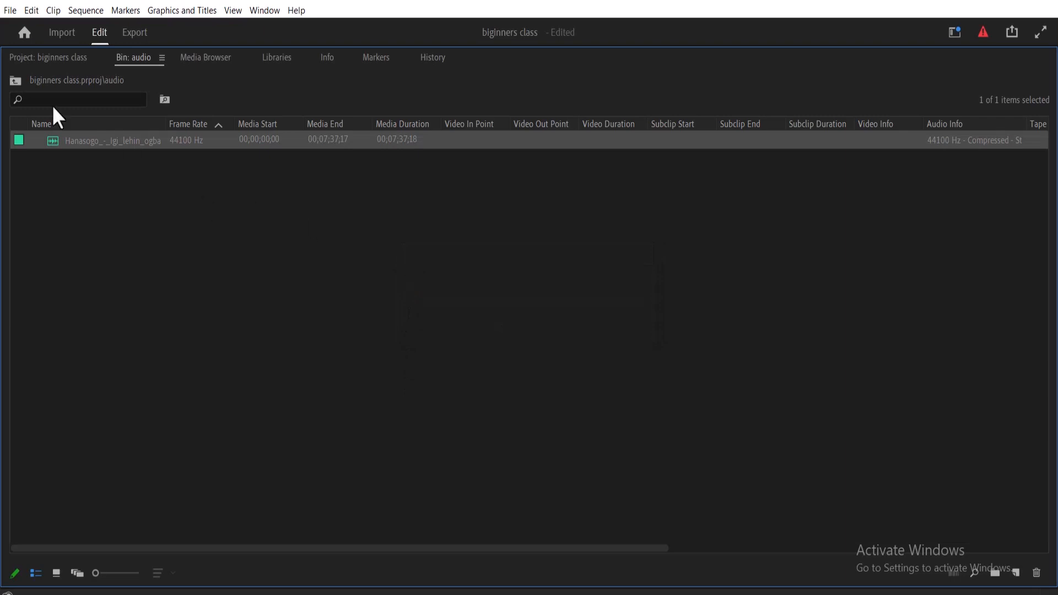
# - Return to the project's root level and examine the contents of the videos, images and audio bins
pyautogui.click(12, 82)
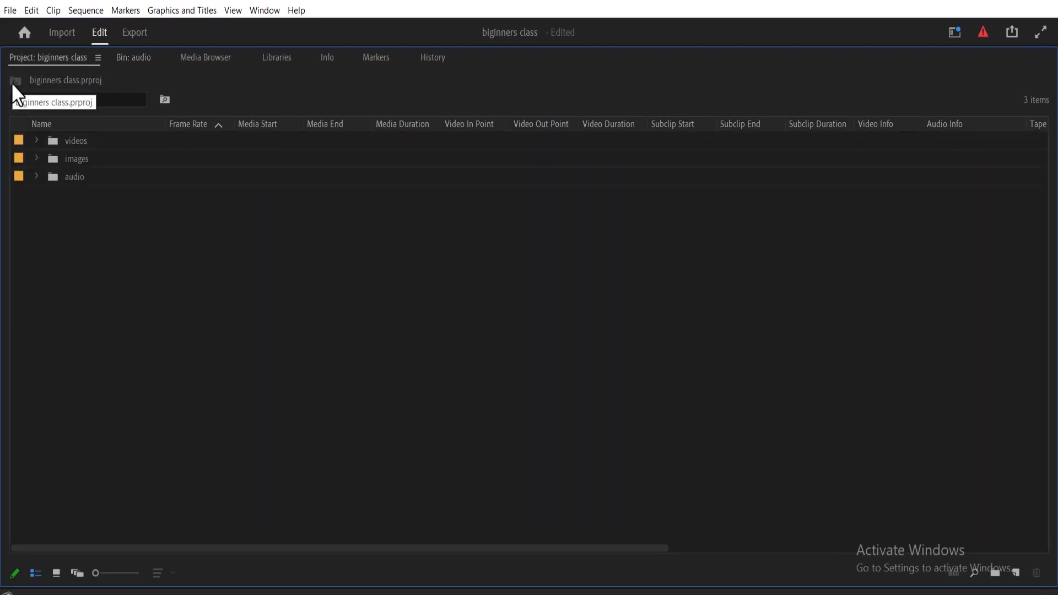
pyautogui.click(37, 141)
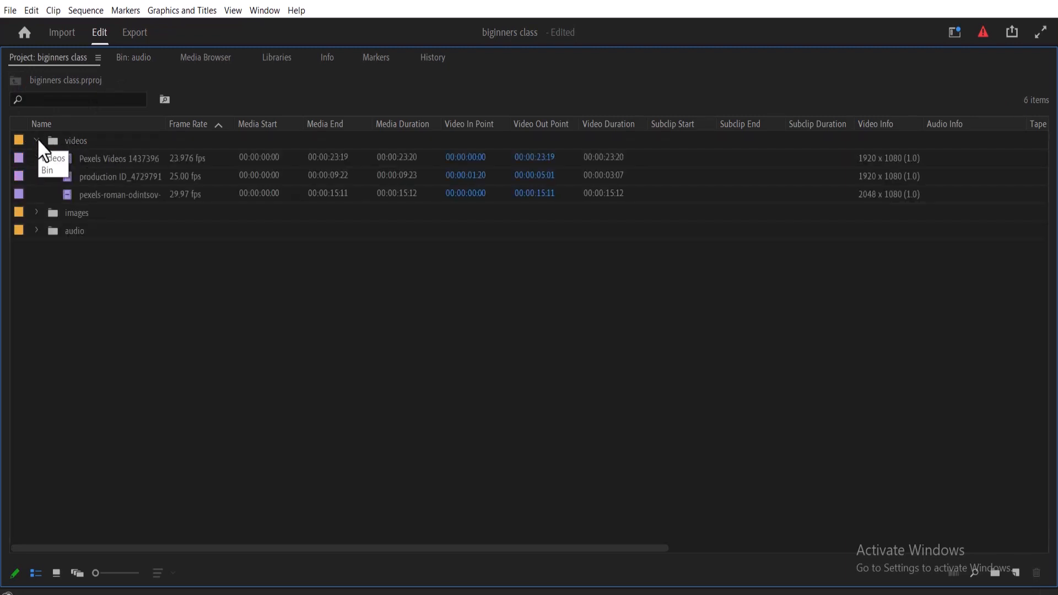
pyautogui.click(37, 141)
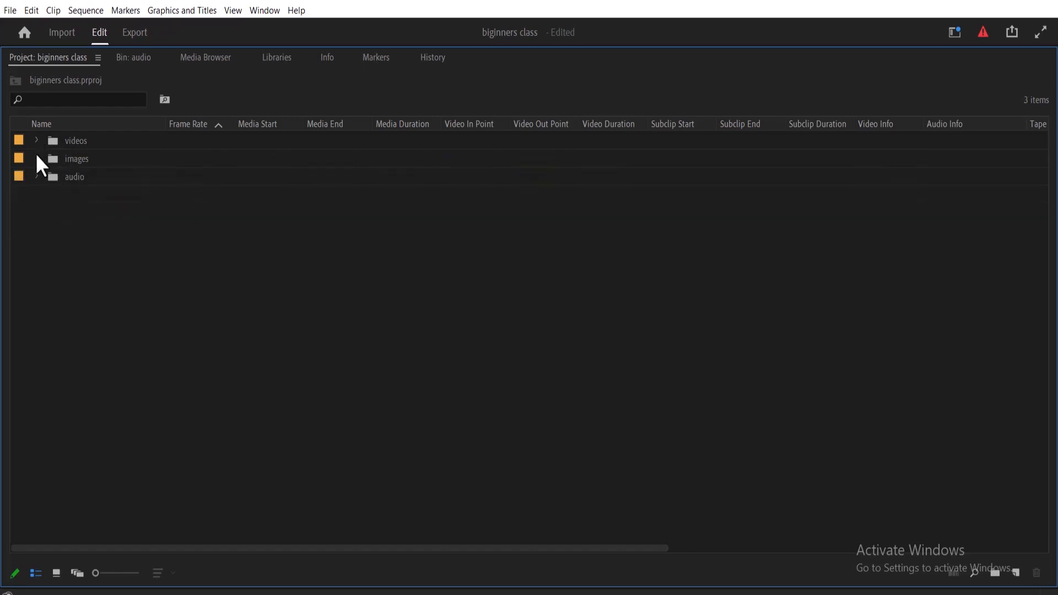
pyautogui.click(36, 158)
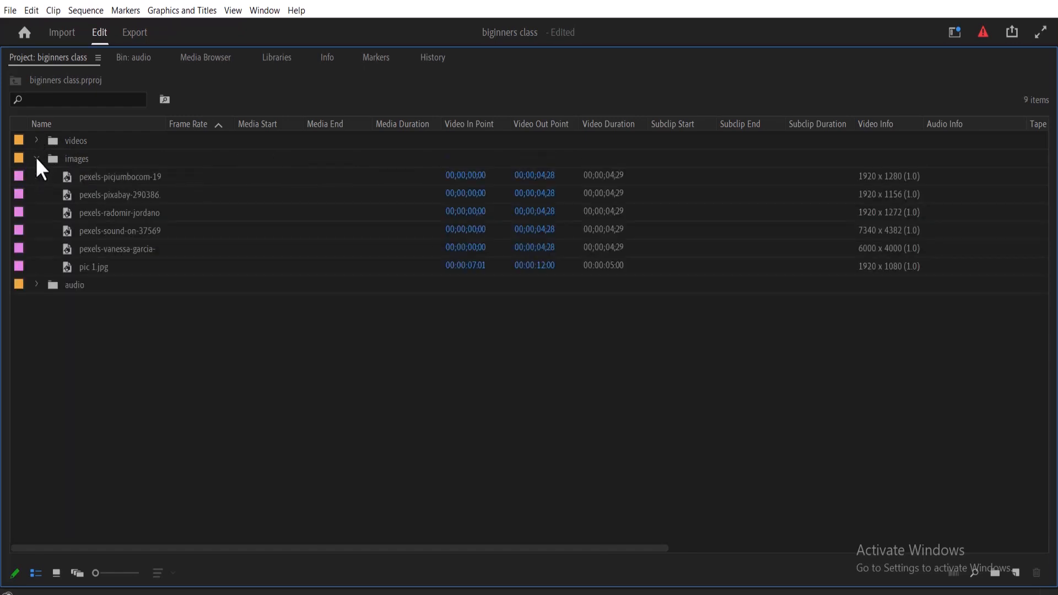
pyautogui.click(36, 158)
pyautogui.click(37, 176)
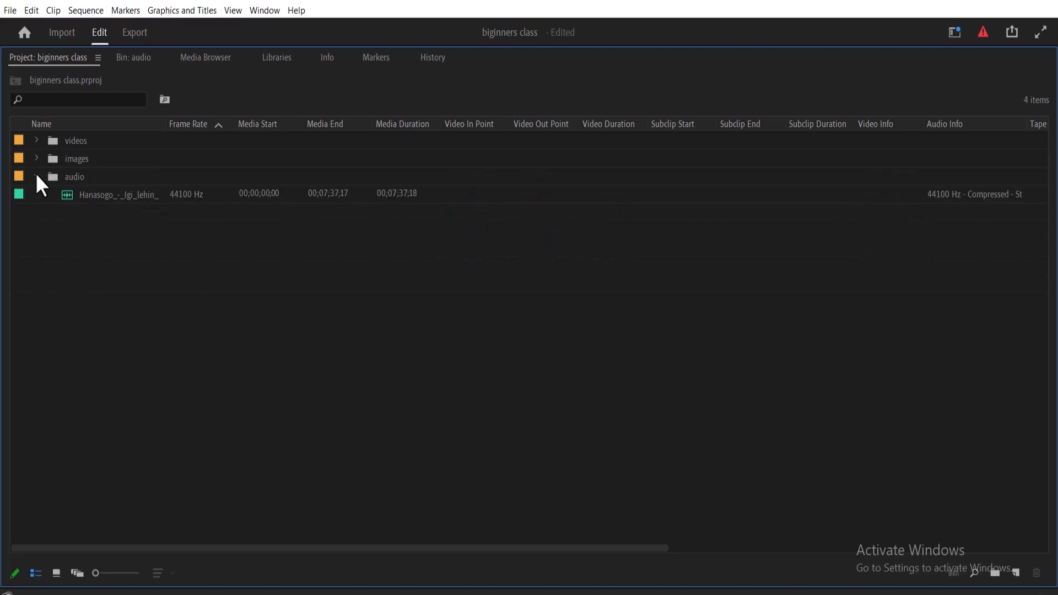
pyautogui.click(37, 177)
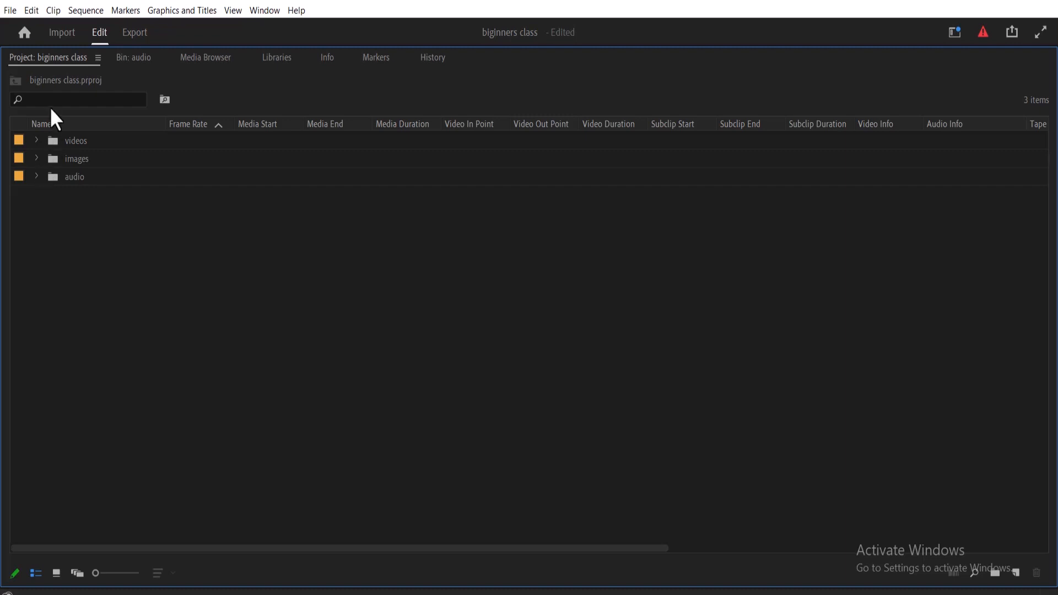
# - Restore the full panel layout, create a sequence from the Pexels Videos 1437396 clip in the videos bin, and scrub to 00:00:09:21
pyautogui.doubleClick(58, 56)
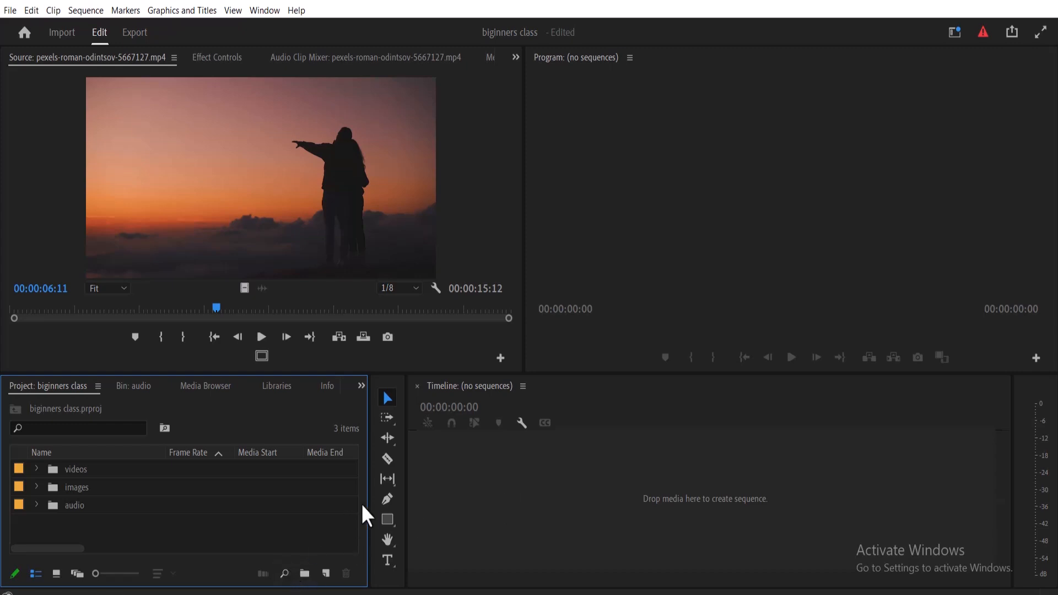
pyautogui.click(38, 468)
pyautogui.click(107, 486)
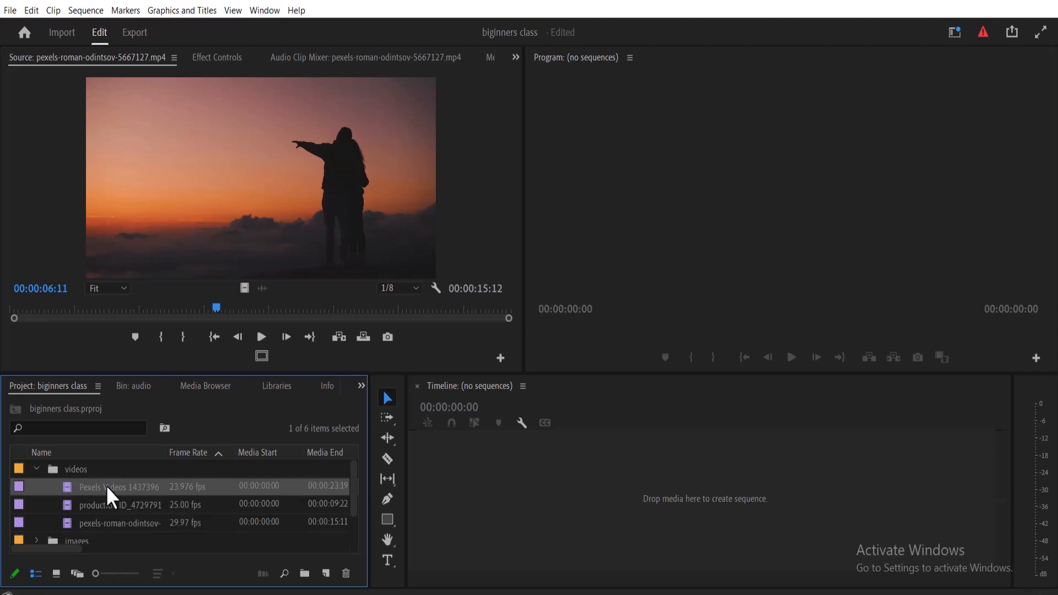
pyautogui.moveTo(106, 485); pyautogui.dragTo(481, 501)
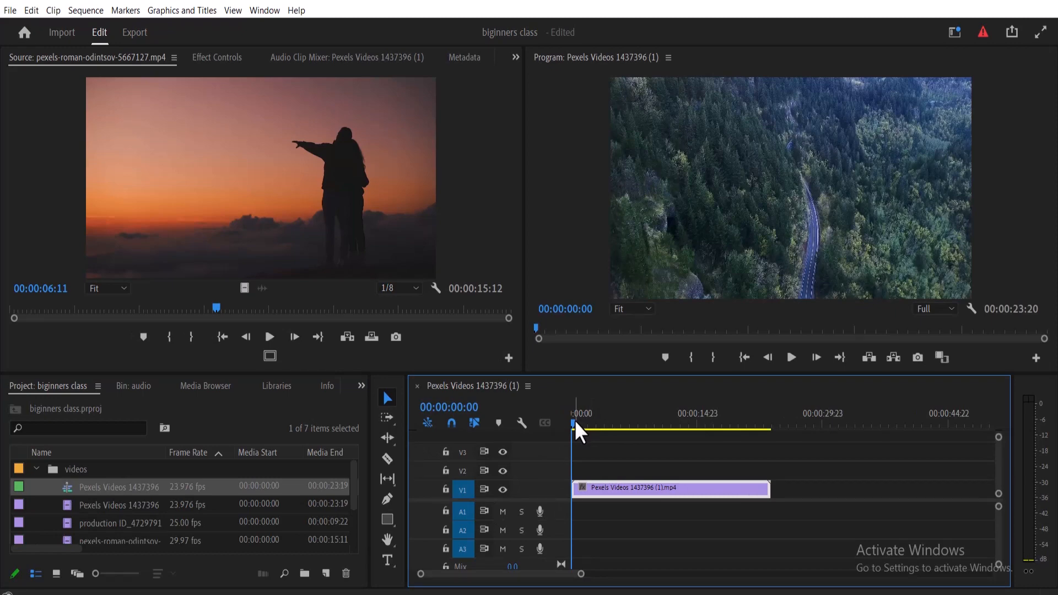
pyautogui.moveTo(575, 423); pyautogui.dragTo(632, 410)
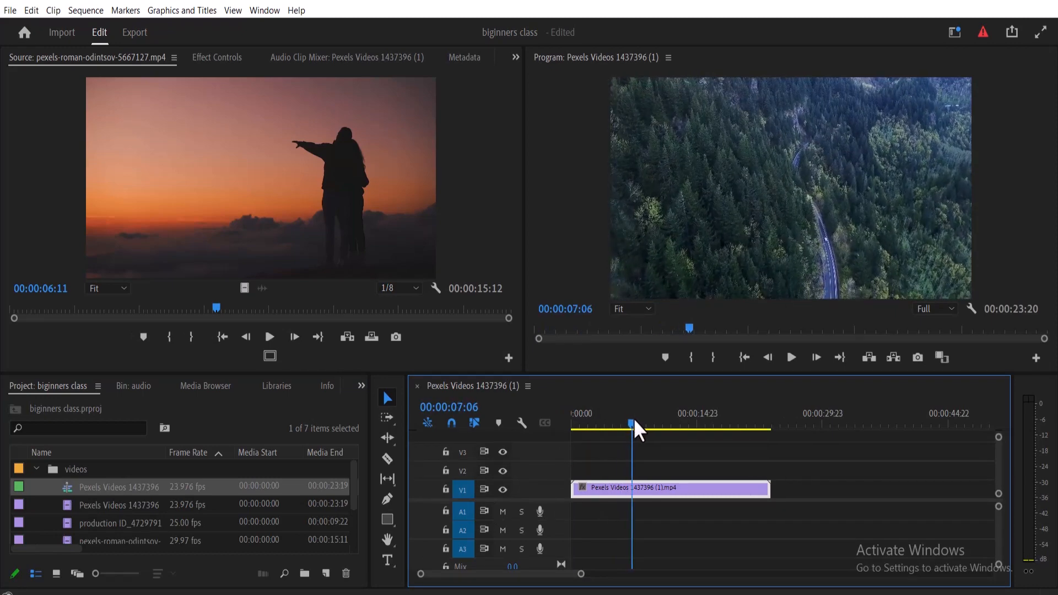
pyautogui.moveTo(633, 419); pyautogui.dragTo(653, 414)
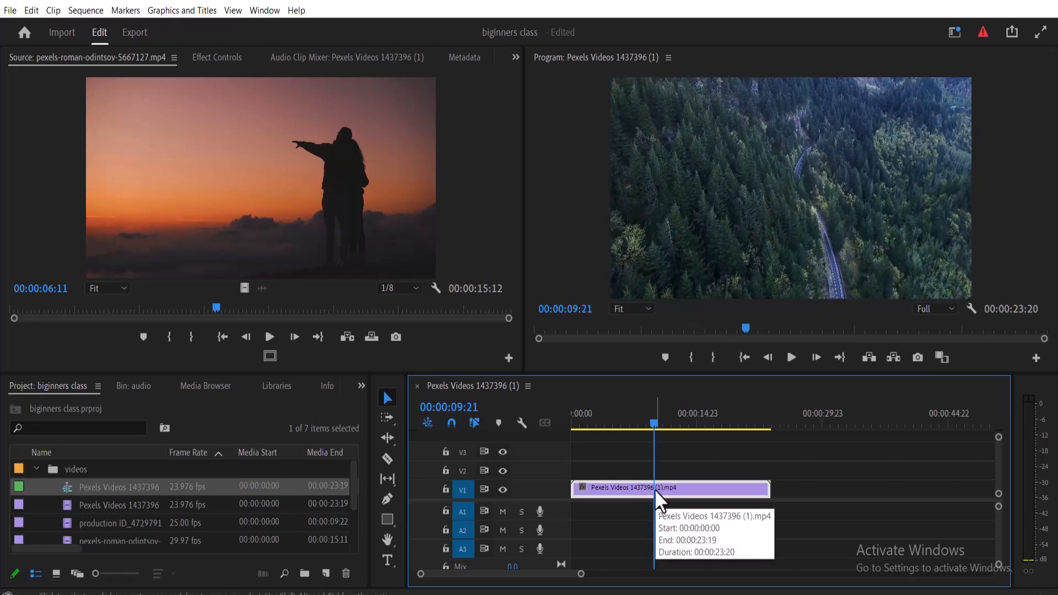
# - Replace the timeline clip with the external "how to create animated subtitle in premiere pro.mp4" at the sequence start, changing the sequence settings to match
pyautogui.press('Delete')
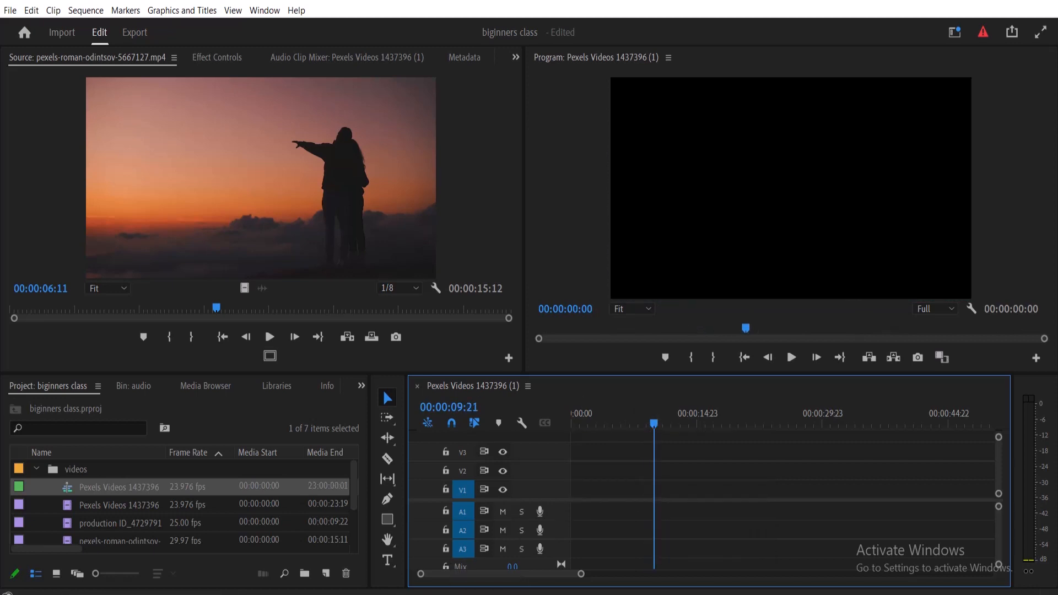
pyautogui.click(377, 594)
pyautogui.click(411, 566)
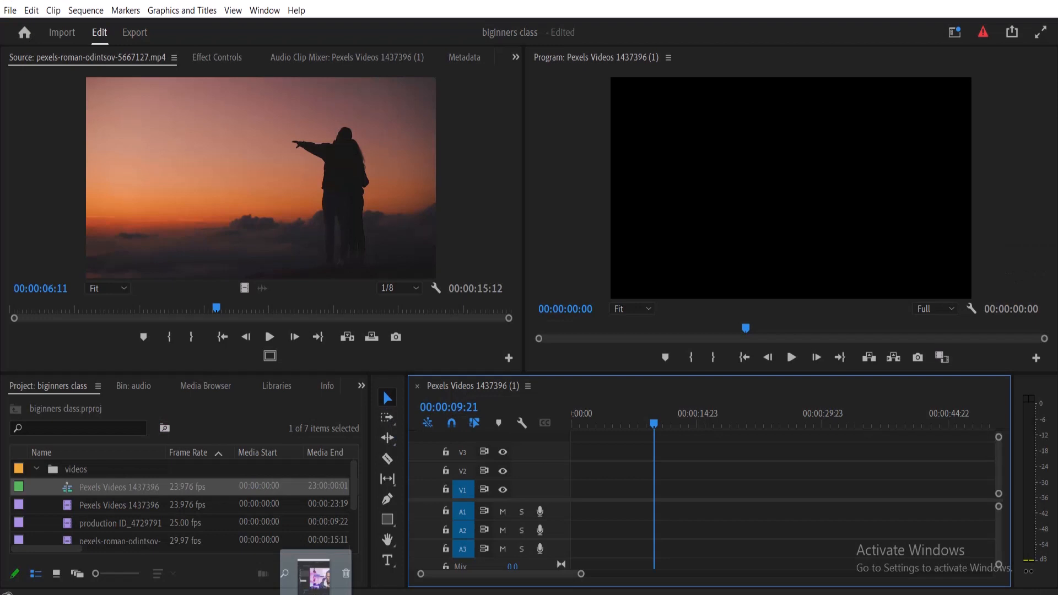
pyautogui.moveTo(315, 589); pyautogui.dragTo(570, 483)
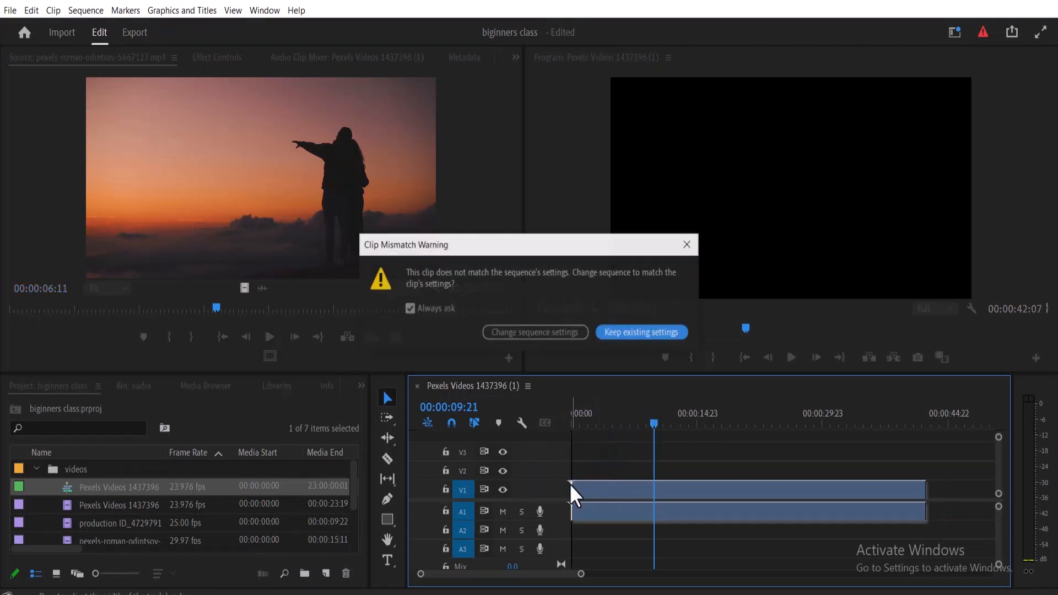
pyautogui.click(549, 332)
# - Mute track A1 and scrub through the vertical subtitle video, leaving the playhead at 00:00:02:17
pyautogui.click(614, 424)
pyautogui.moveTo(613, 423); pyautogui.dragTo(651, 421)
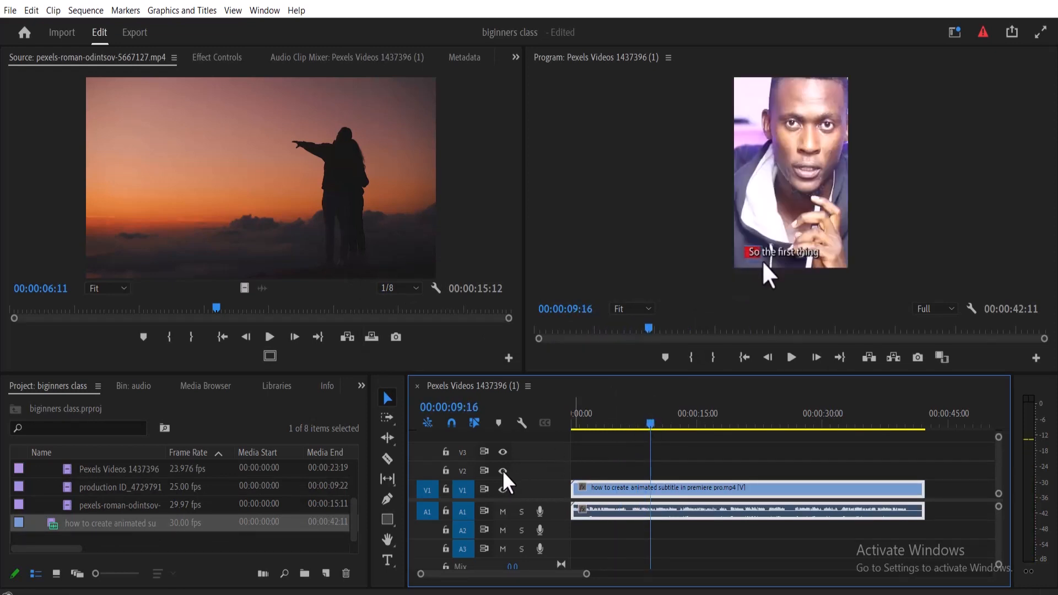
pyautogui.click(503, 511)
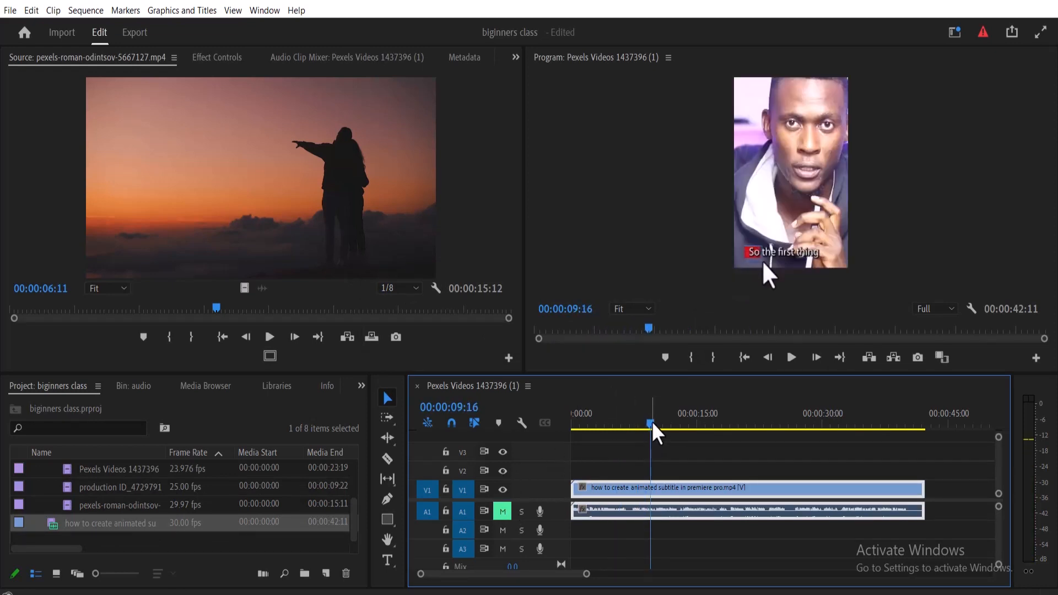
pyautogui.moveTo(650, 428); pyautogui.dragTo(593, 416)
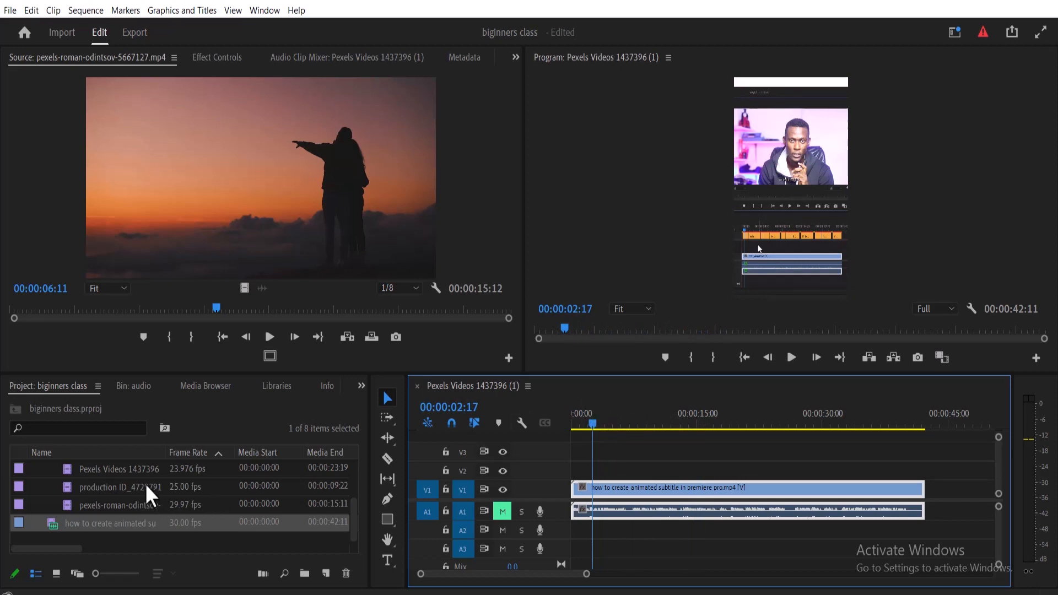
# - Place the production ID_4729791 clip on V2 over the vertical video, scale it to 184, and play it back
pyautogui.moveTo(144, 484); pyautogui.dragTo(583, 480)
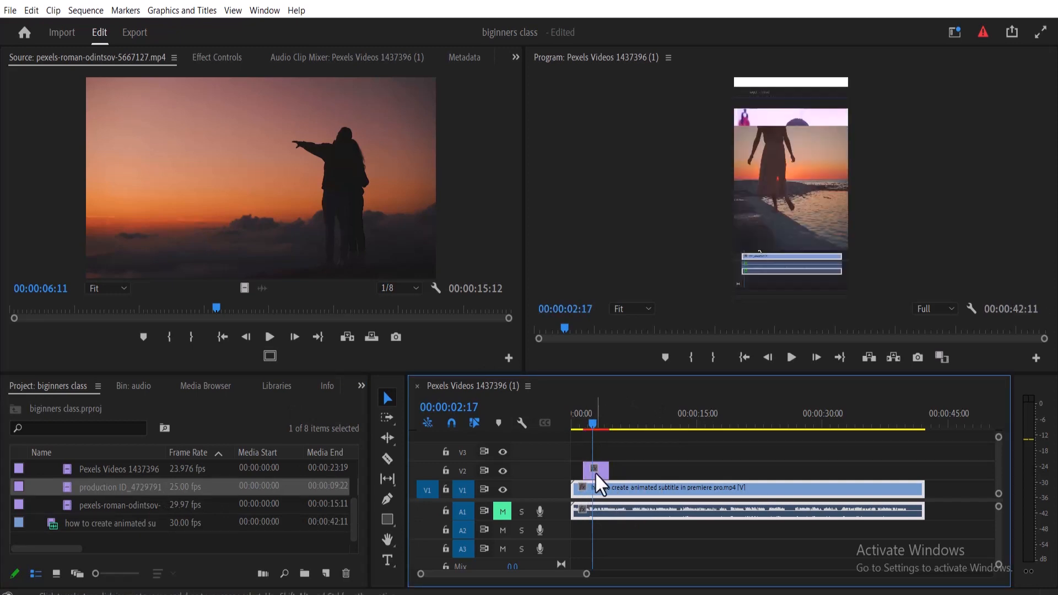
pyautogui.click(601, 468)
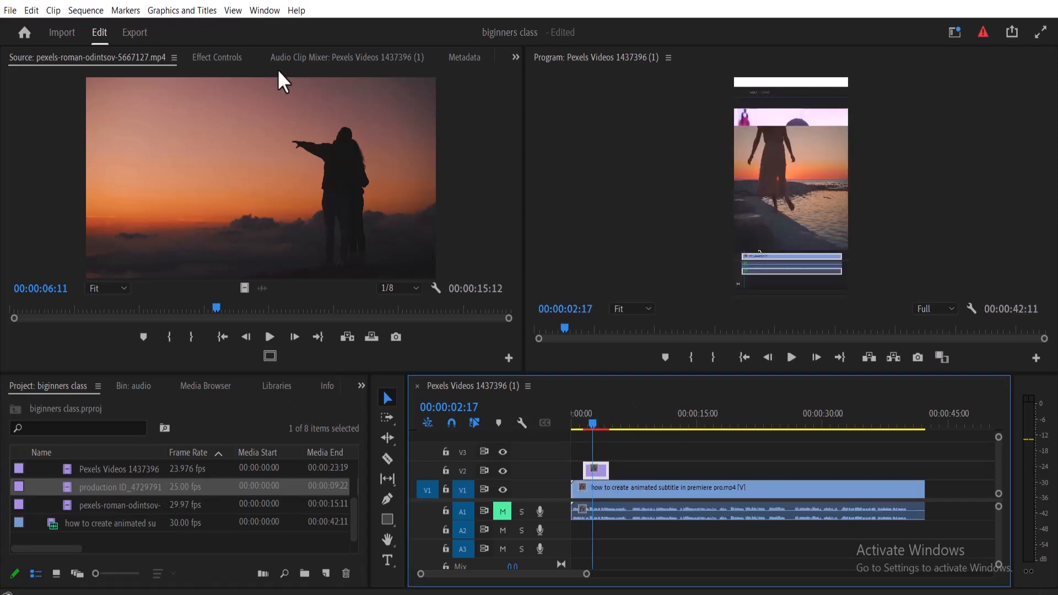
pyautogui.click(227, 58)
pyautogui.moveTo(203, 150); pyautogui.dragTo(227, 150)
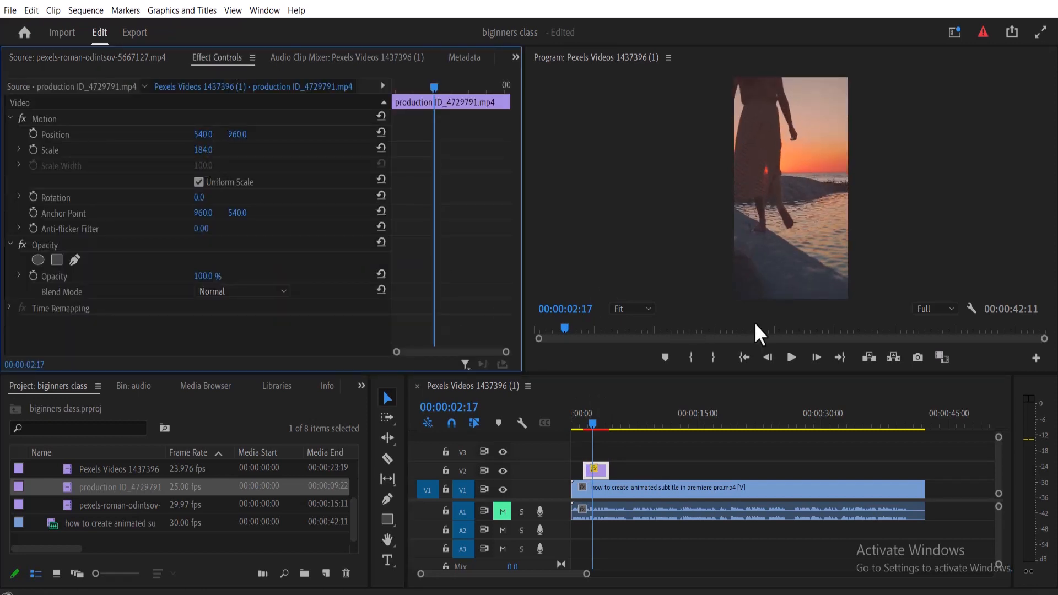
pyautogui.click(791, 357)
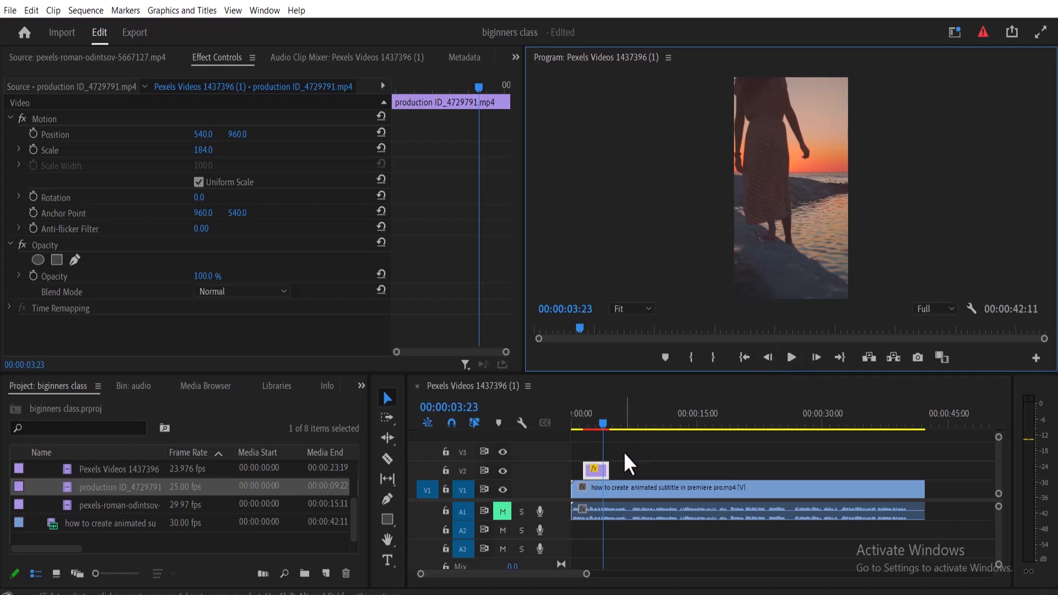
# - Delete all clips from the timeline and close the Pexels Videos 1437396 sequence
pyautogui.moveTo(623, 451); pyautogui.dragTo(571, 530)
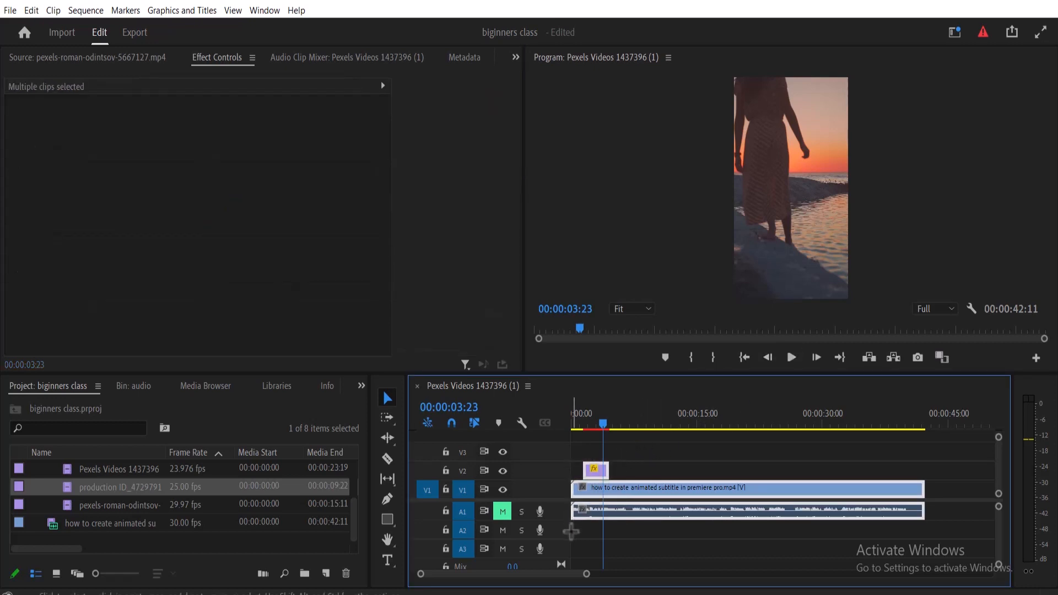
pyautogui.press('Delete')
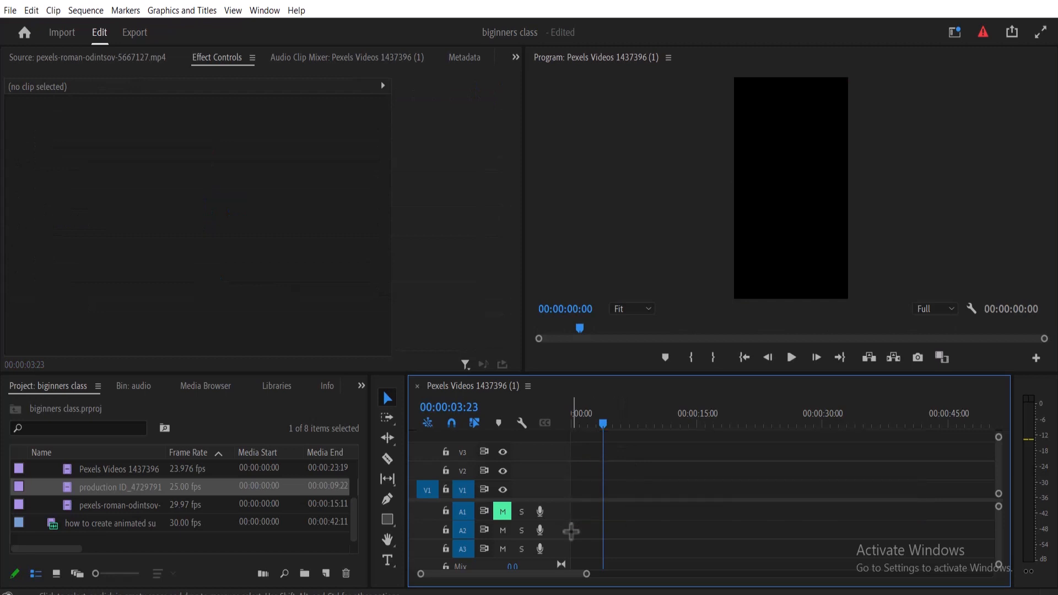
pyautogui.click(417, 386)
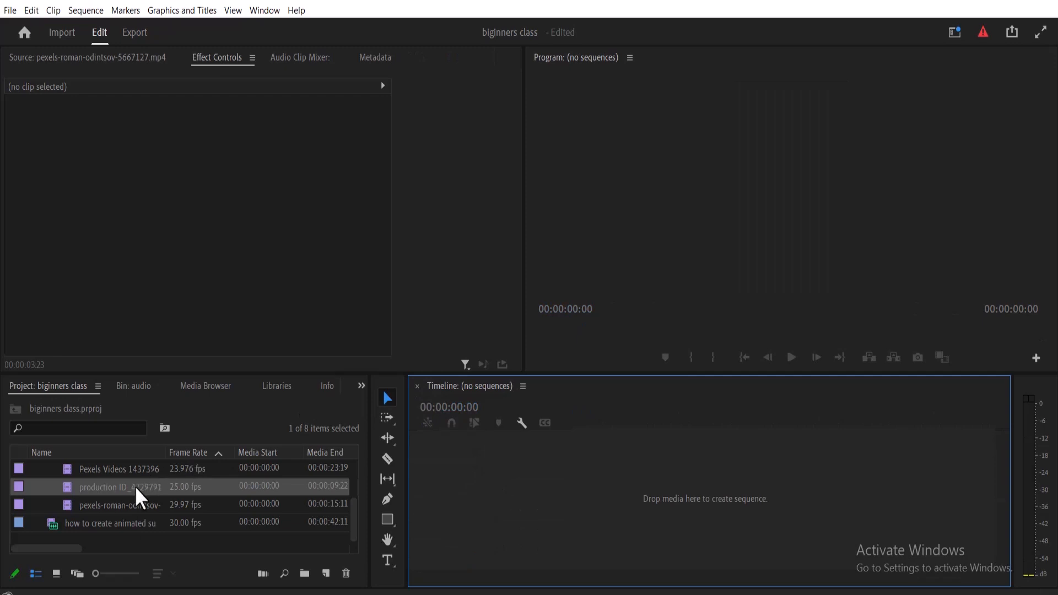
# - Create a new sequence from the production ID_4729791 clip and show the Source Monitor for comparison with the Program Monitor
pyautogui.moveTo(137, 495); pyautogui.dragTo(441, 501)
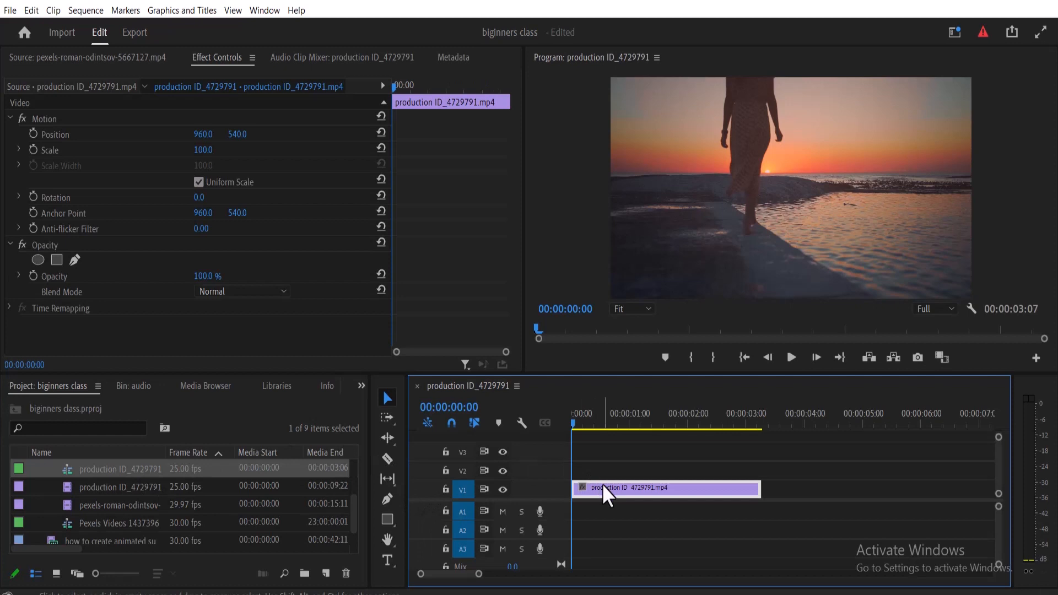
pyautogui.click(112, 54)
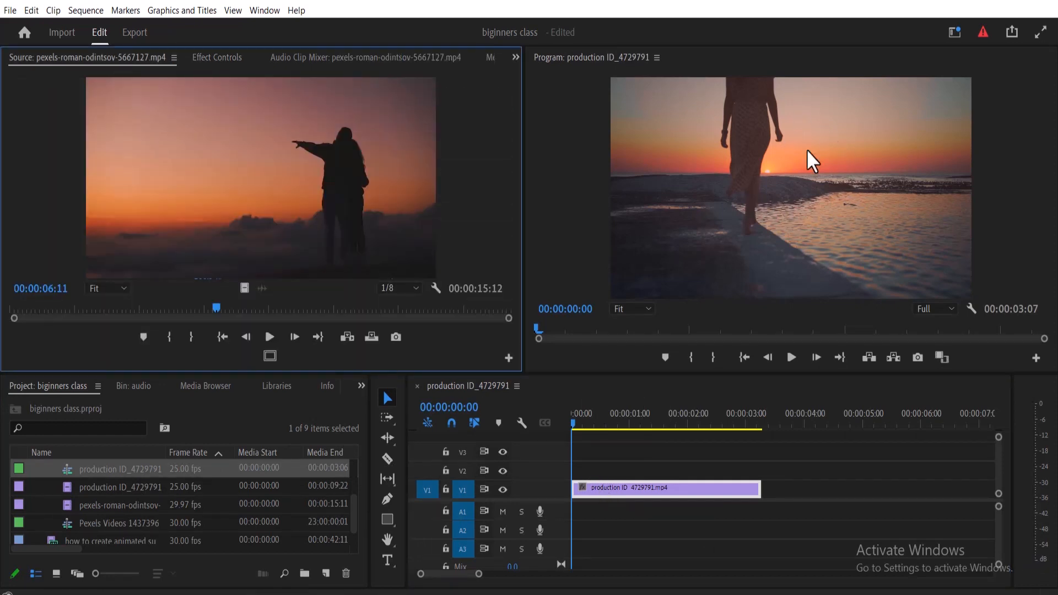
pyautogui.click(775, 183)
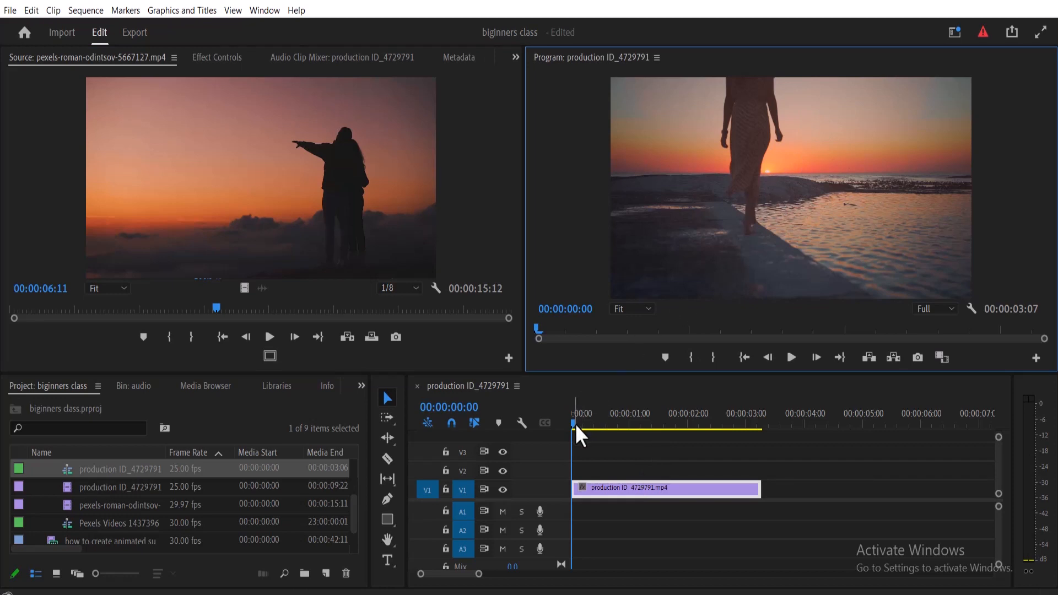
# - Move the playhead to 00:00:00:22 and enable targeting for video tracks V2 and V3
pyautogui.moveTo(575, 425); pyautogui.dragTo(624, 423)
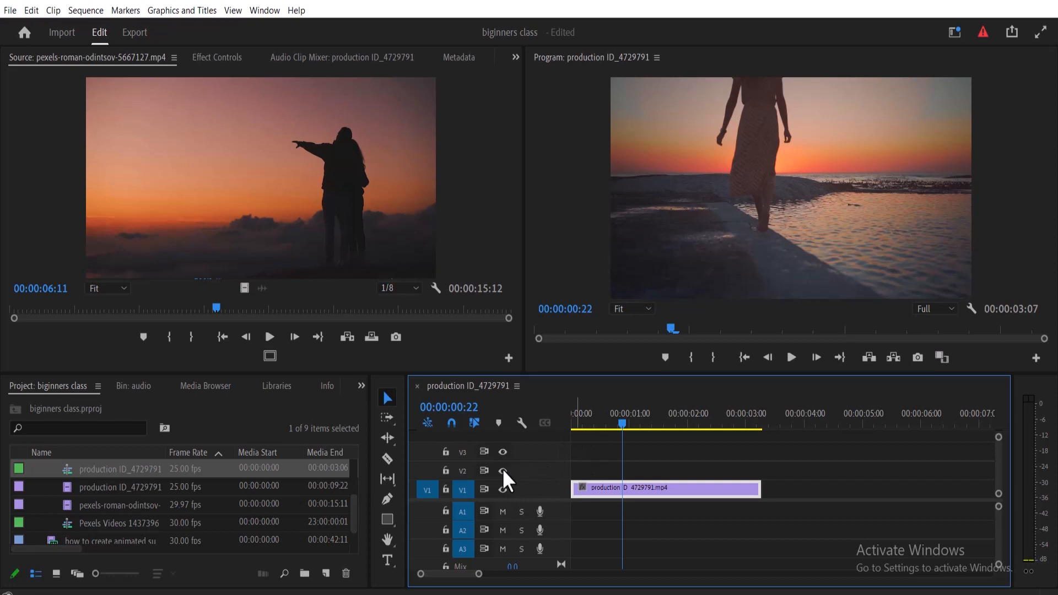
pyautogui.click(461, 456)
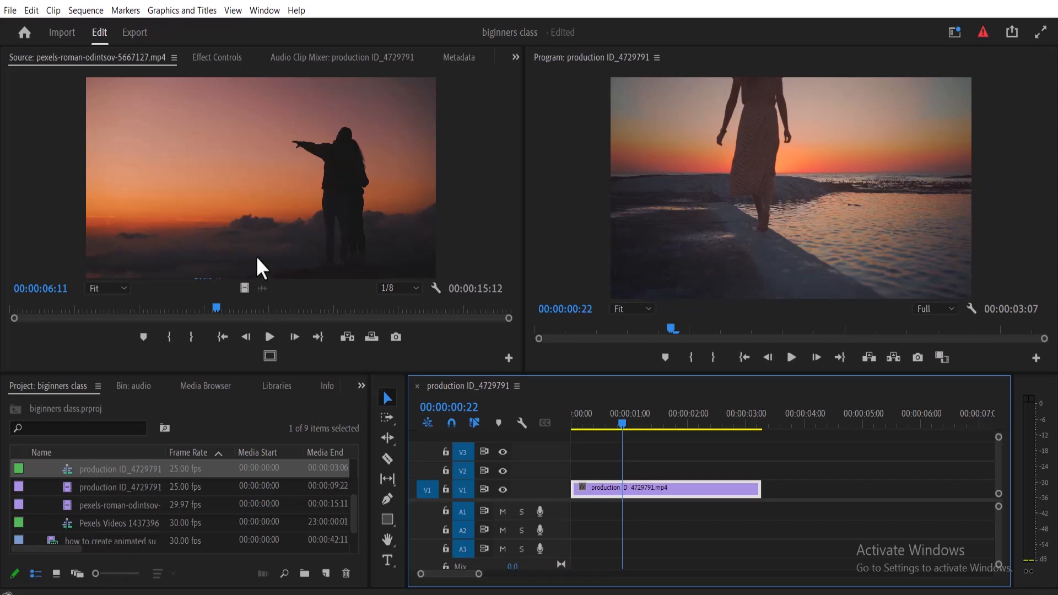
# - Try to place pexels-roman-odintsov-5667127.mp4 from the Source Monitor into the timeline, including as video only
pyautogui.click(252, 173)
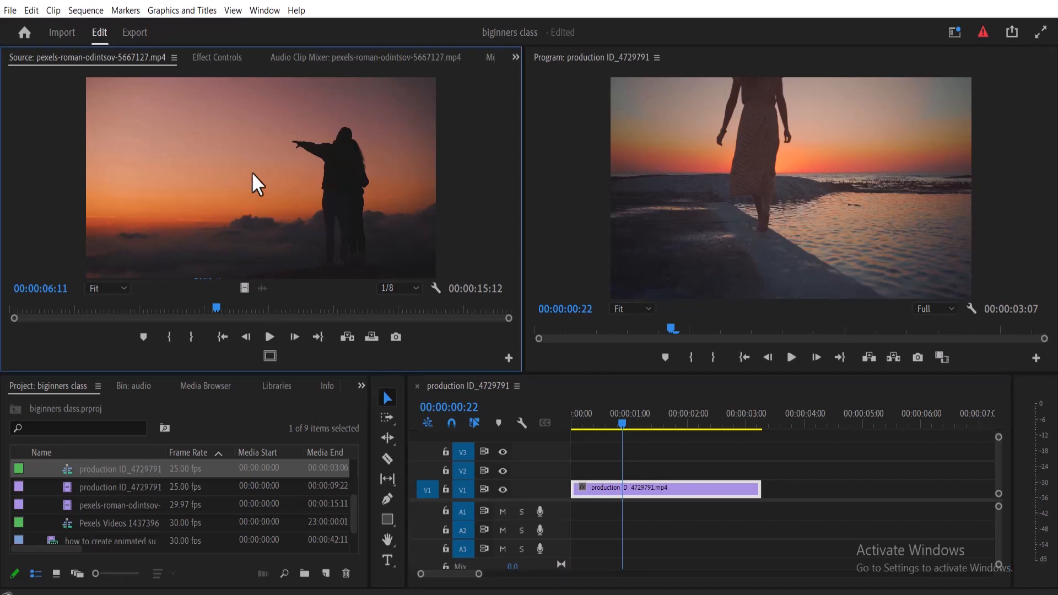
pyautogui.moveTo(252, 171); pyautogui.dragTo(719, 515)
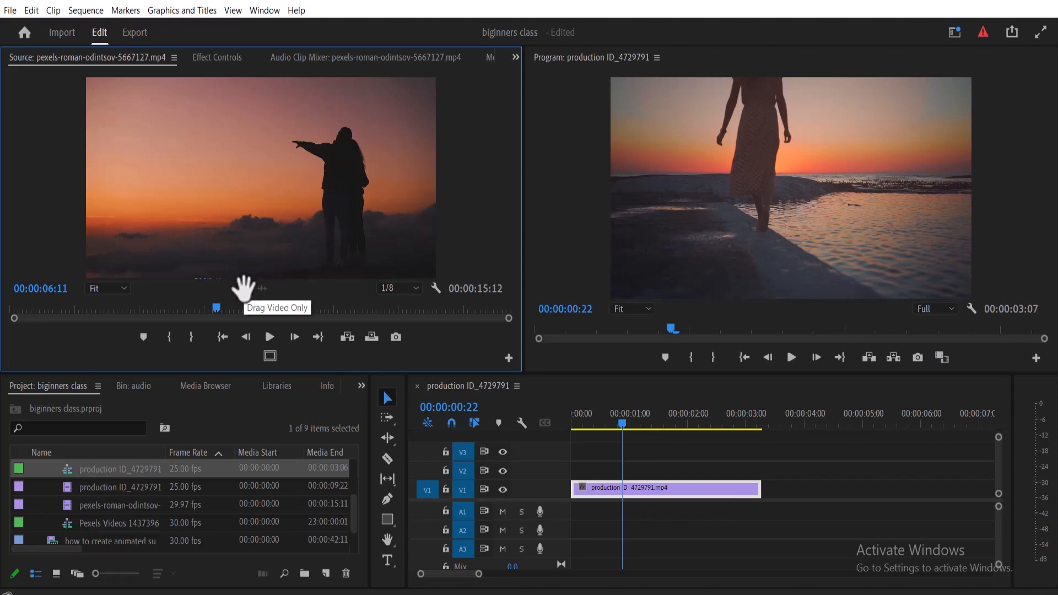
pyautogui.moveTo(245, 287); pyautogui.dragTo(385, 217)
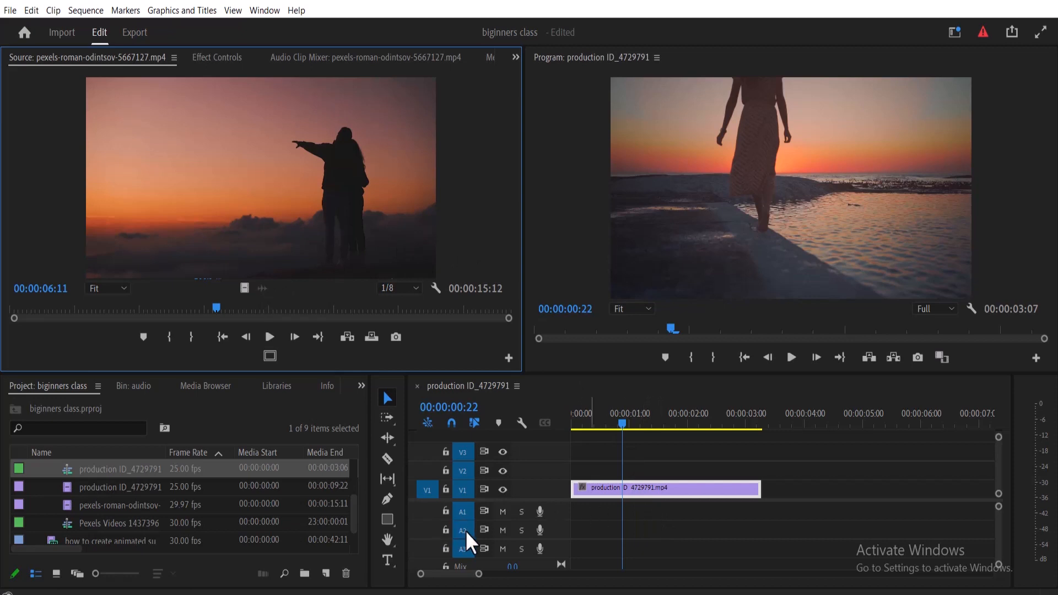
# - Collapse the videos bin, expand the audio bin, and place the Hanasogo audio file on track A1 at the sequence start
pyautogui.moveTo(355, 508); pyautogui.dragTo(355, 471)
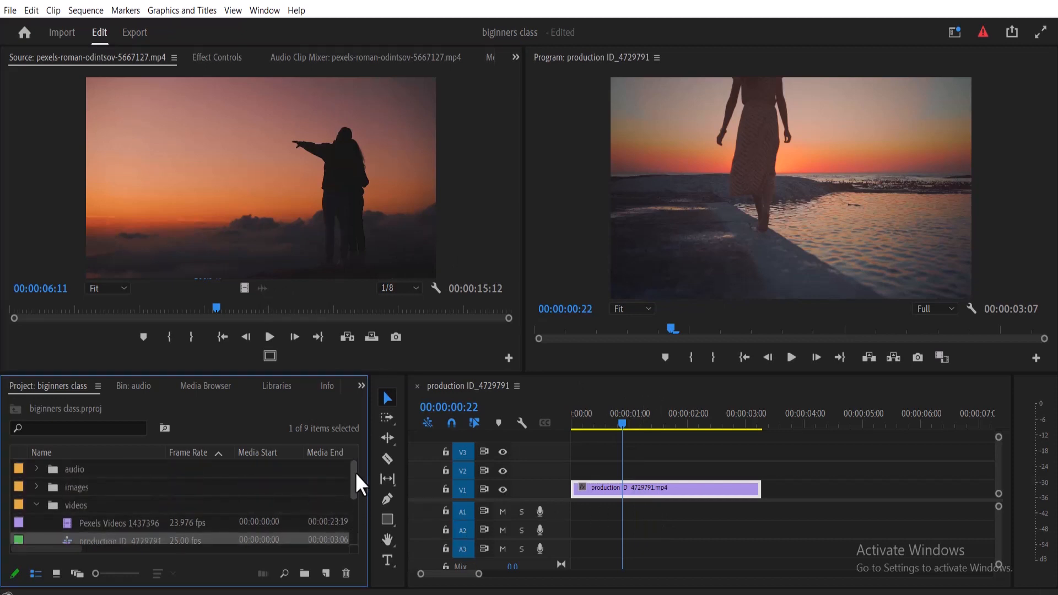
pyautogui.click(36, 503)
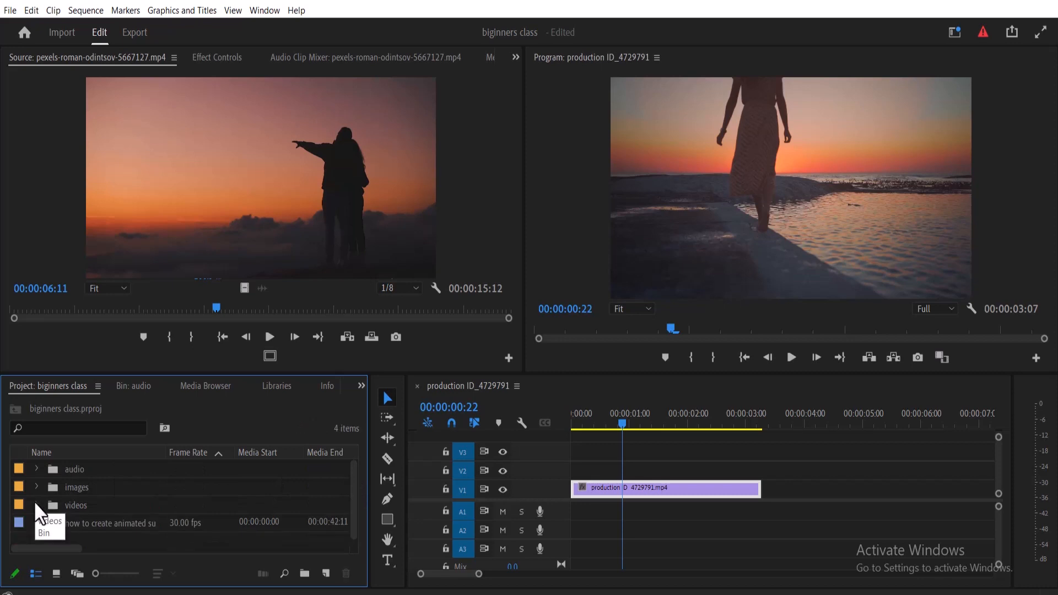
pyautogui.click(36, 469)
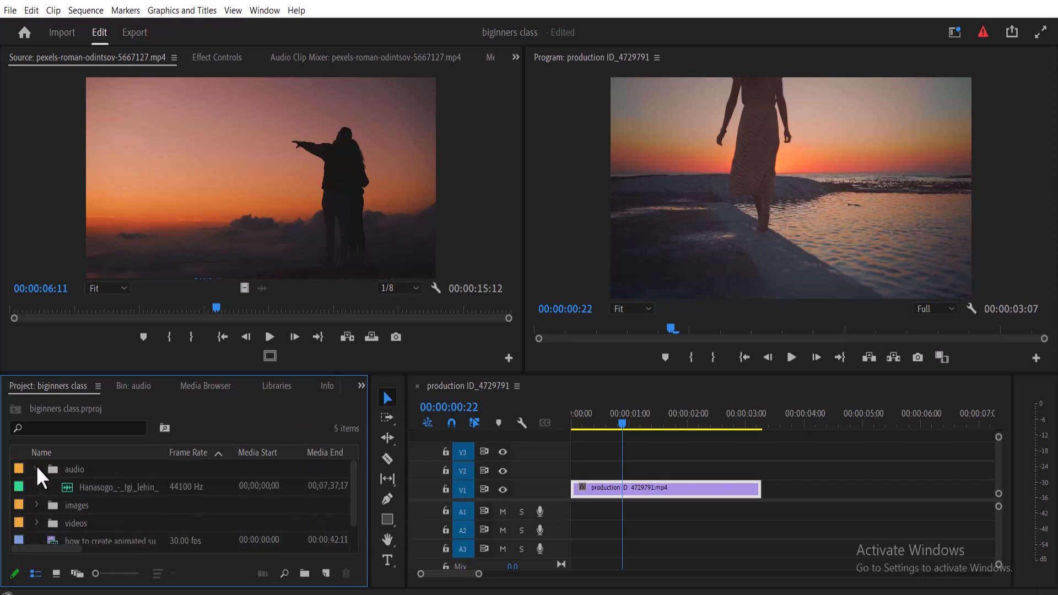
pyautogui.click(122, 487)
pyautogui.moveTo(123, 483); pyautogui.dragTo(561, 514)
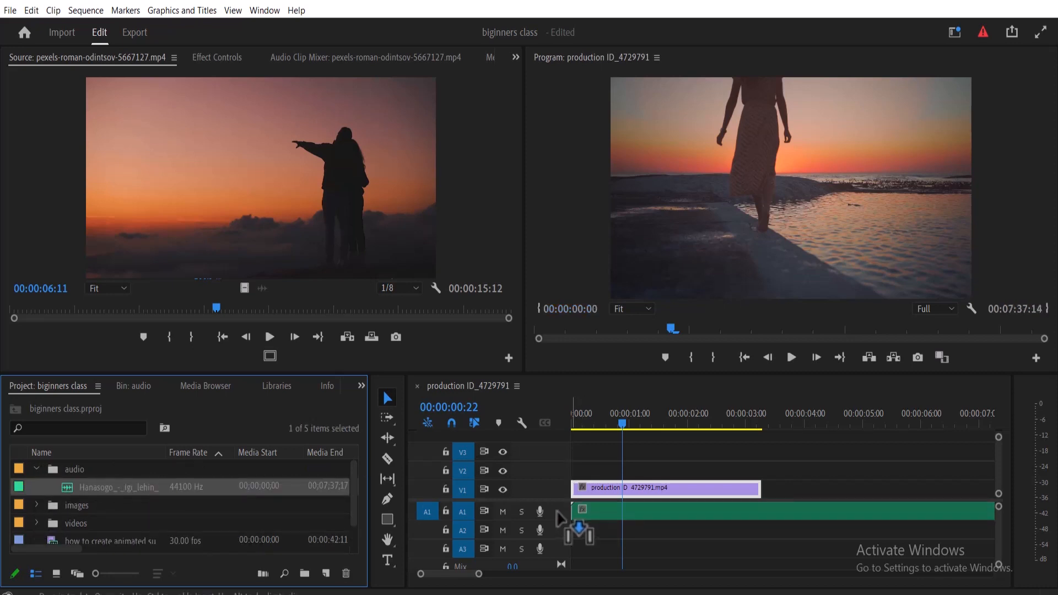
# - Mute track A1 and play the sequence with the timeline zoomed out to show more of the audio
pyautogui.click(502, 511)
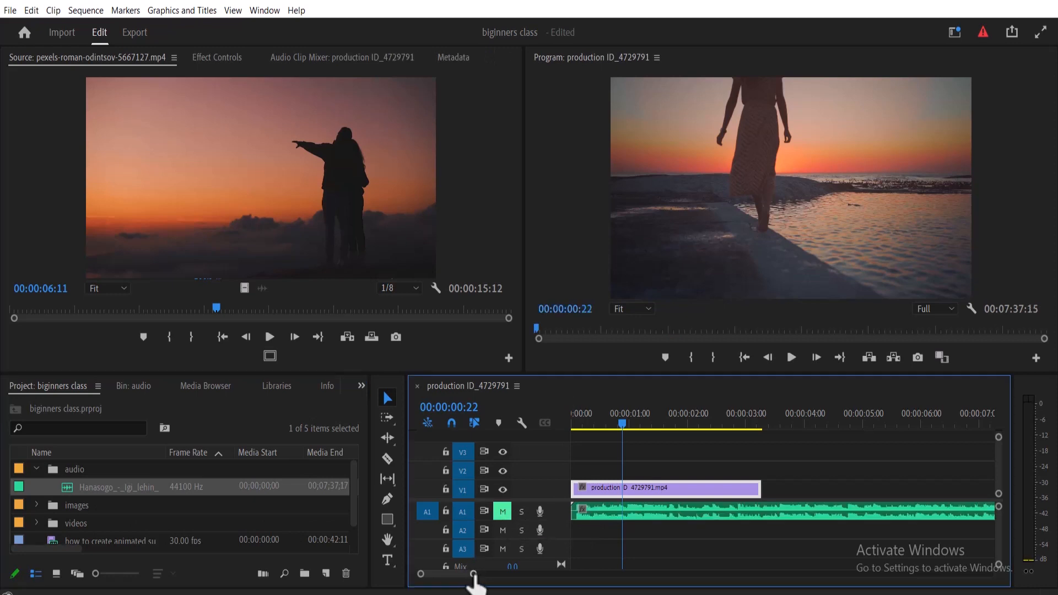
pyautogui.moveTo(474, 574); pyautogui.dragTo(760, 572)
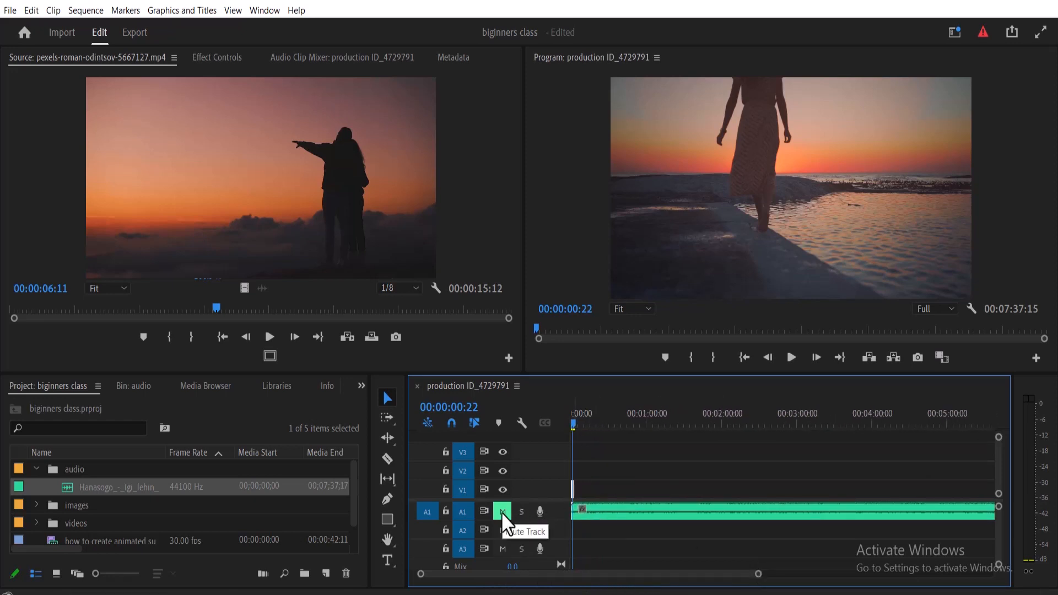
pyautogui.click(791, 355)
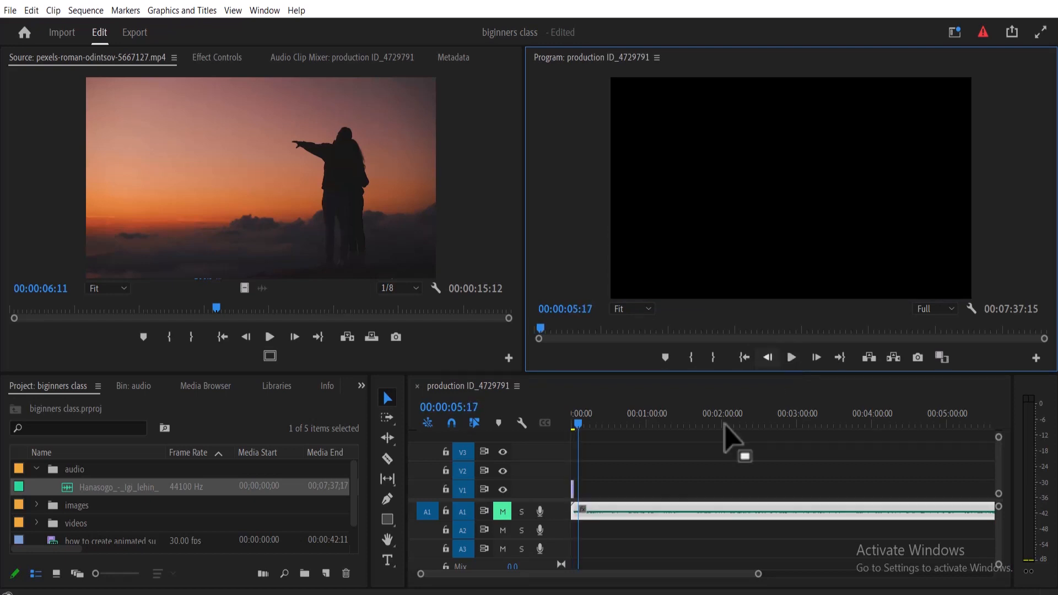
# - Duplicate the audio clip on A1 onto tracks A2 and A3, aligned at the sequence start
pyautogui.click(656, 511)
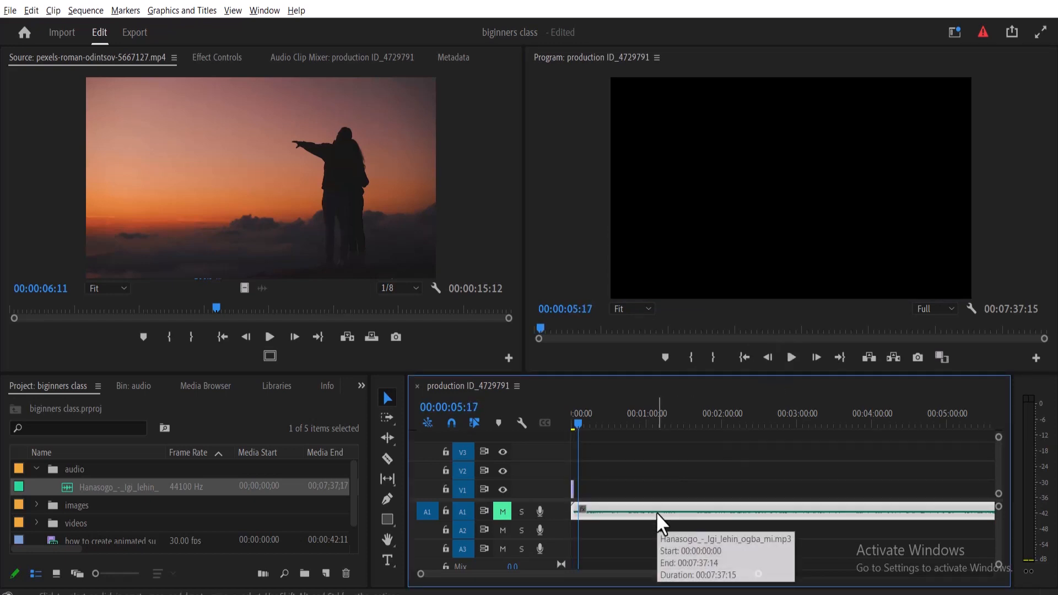
pyautogui.moveTo(655, 511); pyautogui.dragTo(654, 545)
pyautogui.click(654, 530)
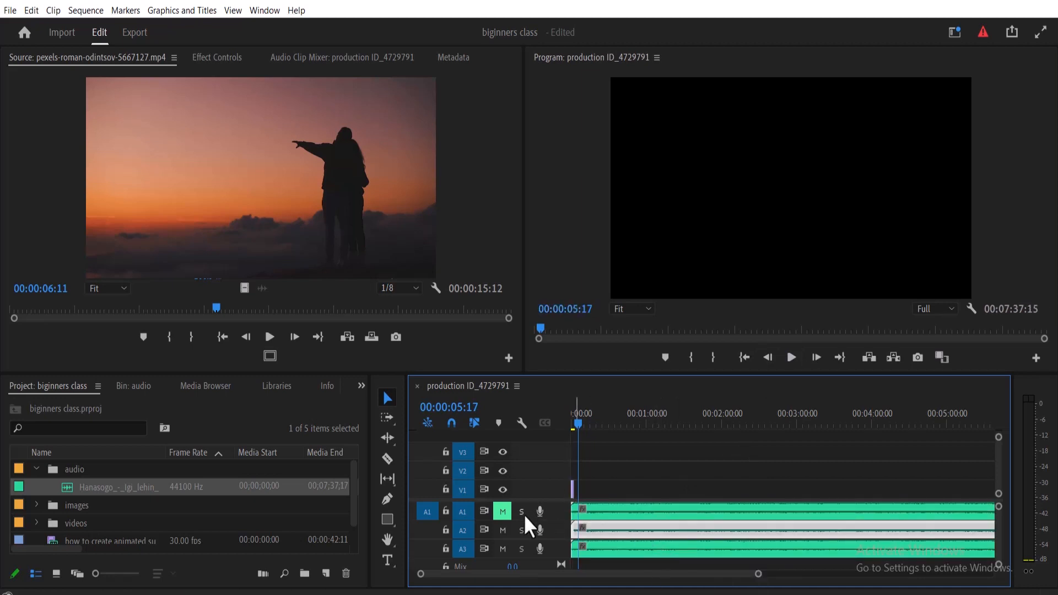
# - Solo track A3, and record a short voice-over on track A1 from the sequence start
pyautogui.click(521, 548)
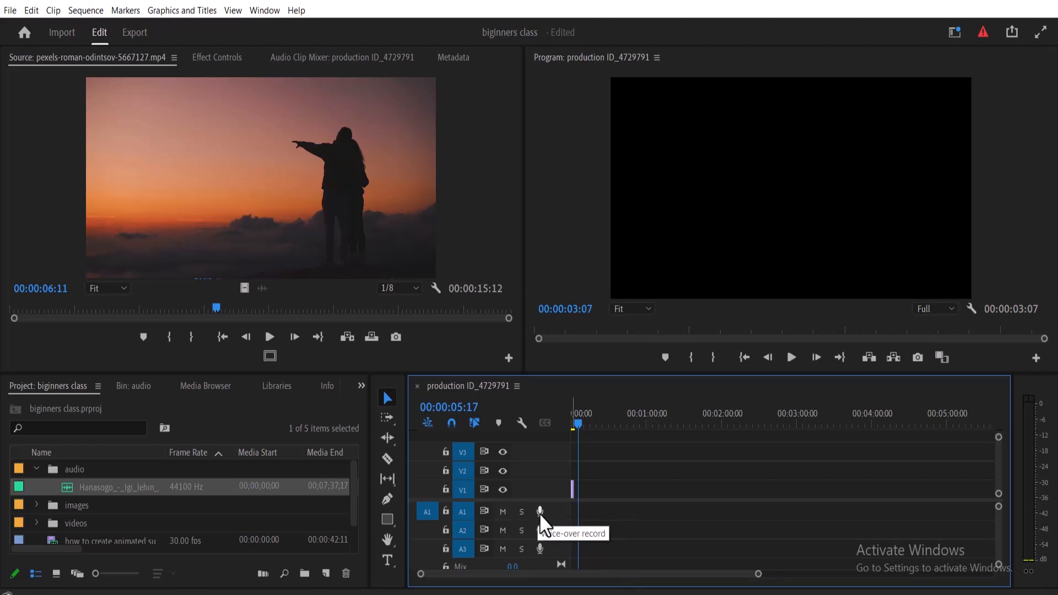
pyautogui.click(741, 357)
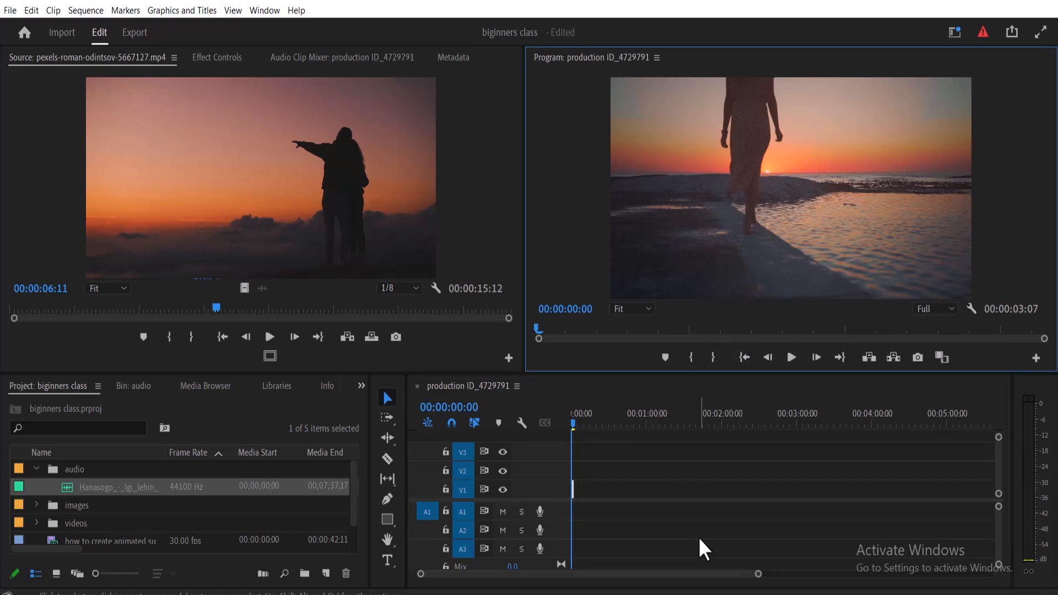
pyautogui.click(540, 511)
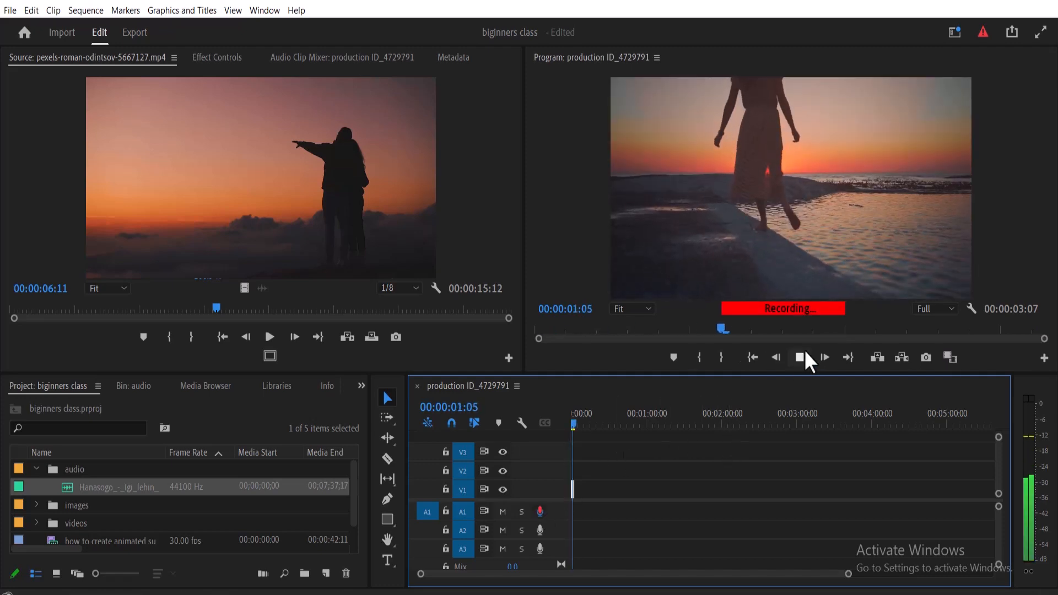
pyautogui.click(804, 355)
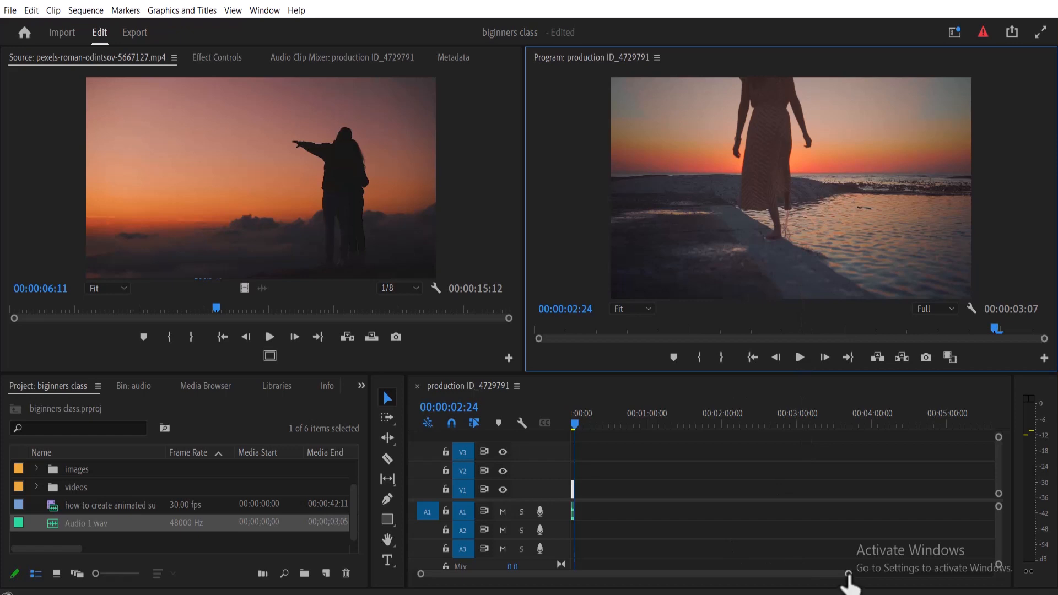
# - Delete the recorded Audio 1.wav clip from track A1 in the timeline
pyautogui.moveTo(846, 576); pyautogui.dragTo(704, 576)
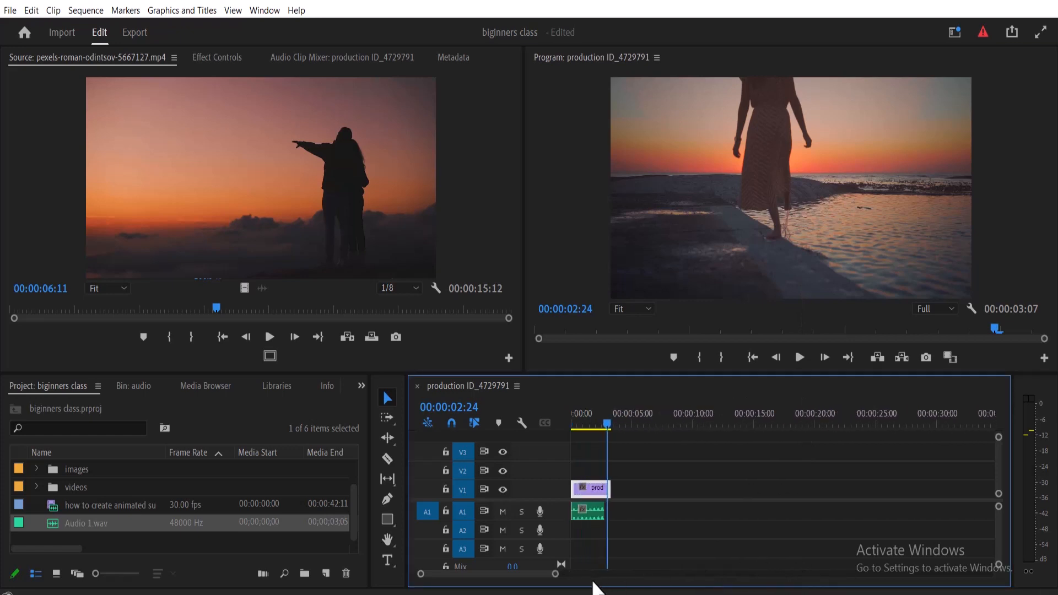
pyautogui.moveTo(553, 575); pyautogui.dragTo(484, 576)
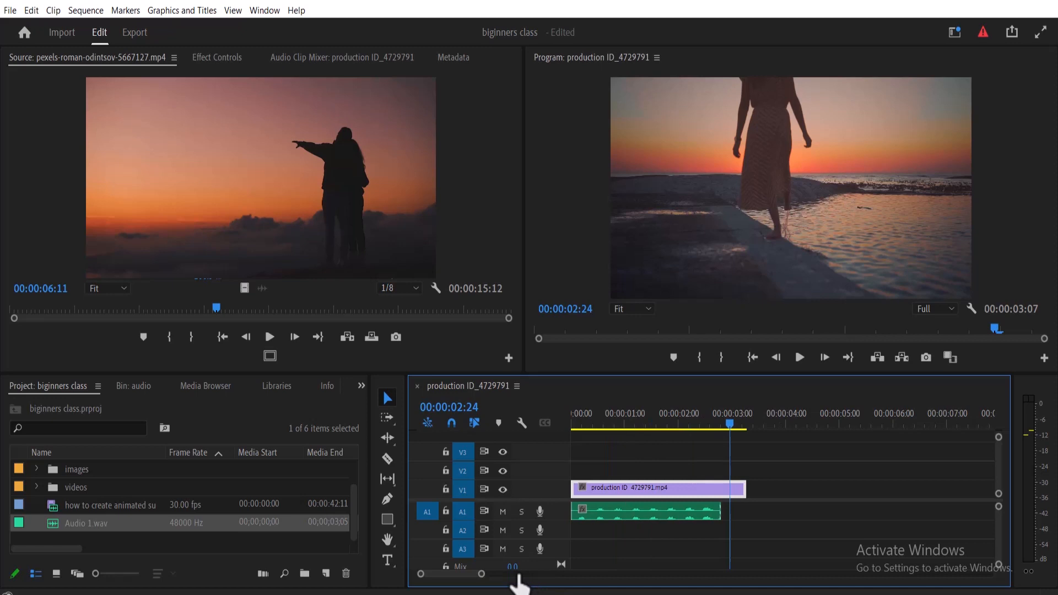
pyautogui.click(673, 509)
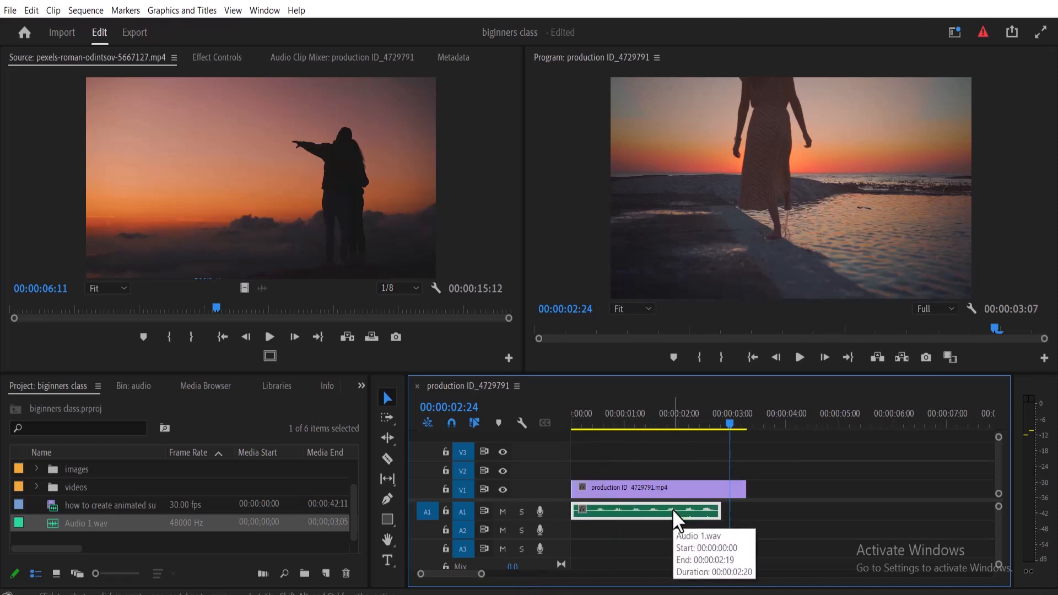
pyautogui.press('Delete')
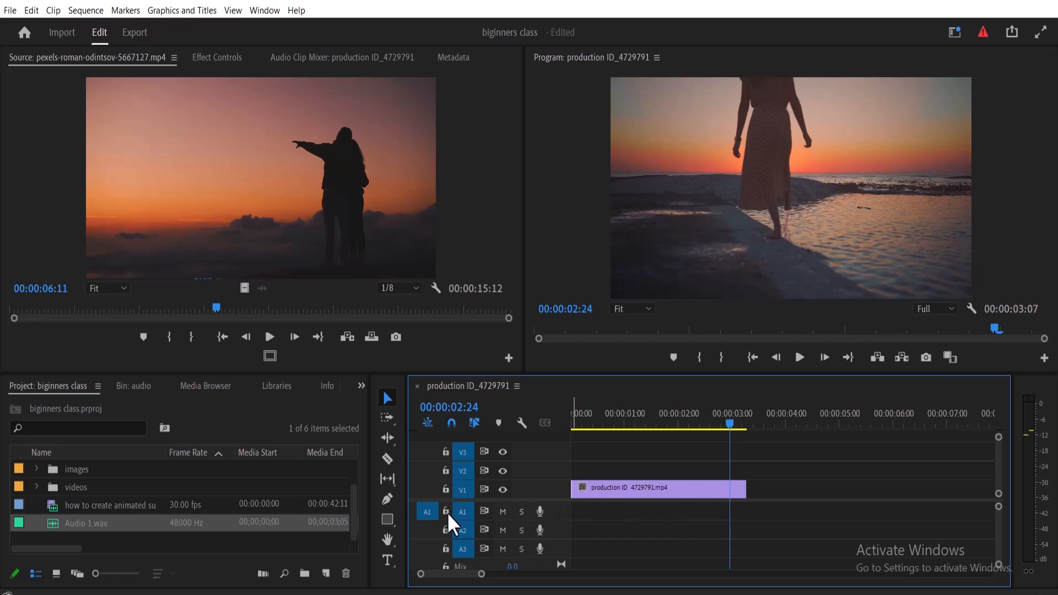
# - Lock audio tracks A3, A2 and A1 and video tracks V1, V2 and V3
pyautogui.click(444, 549)
pyautogui.click(445, 529)
pyautogui.click(445, 510)
pyautogui.click(445, 486)
pyautogui.click(445, 470)
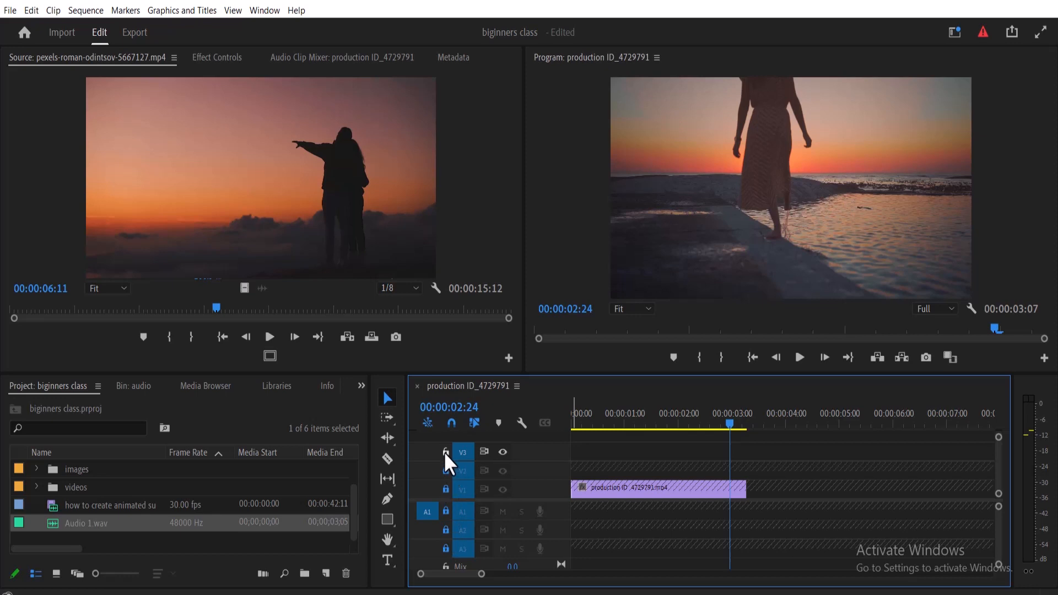
pyautogui.click(444, 449)
# - Unlock all the video and audio tracks, from V3 down to A3
pyautogui.click(444, 449)
pyautogui.click(445, 475)
pyautogui.click(445, 489)
pyautogui.click(444, 512)
pyautogui.click(444, 530)
pyautogui.click(445, 546)
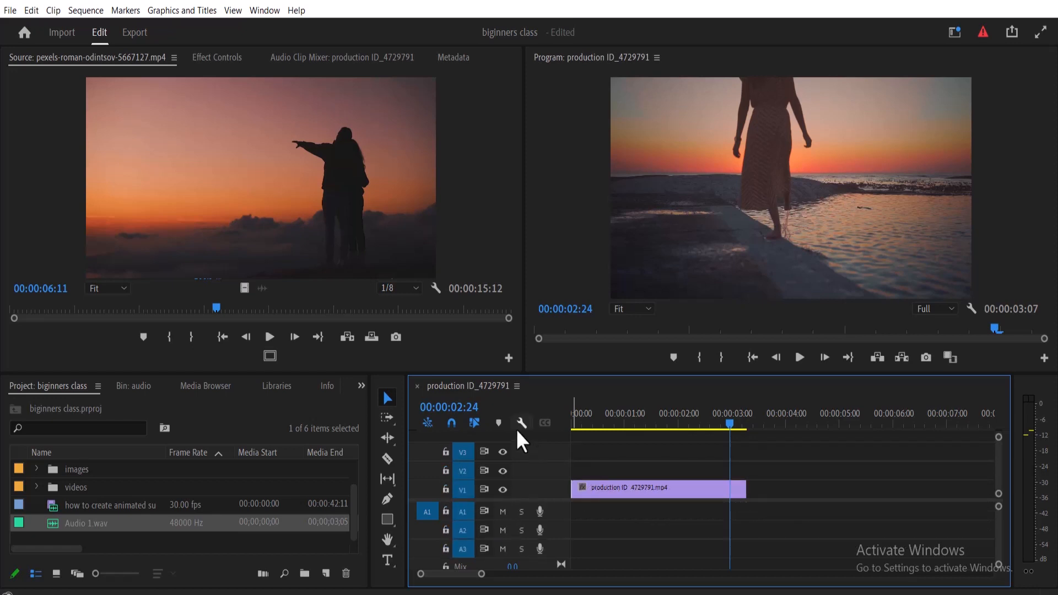
# - View the timeline display settings, and add a marker at 00:00:02:24 and undo it
pyautogui.click(518, 430)
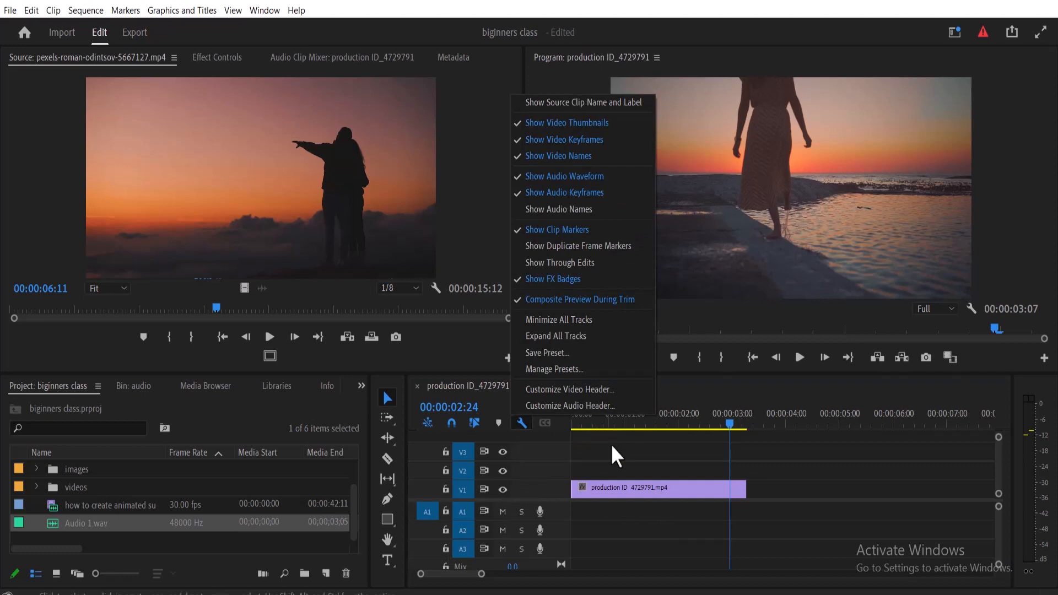
pyautogui.click(637, 464)
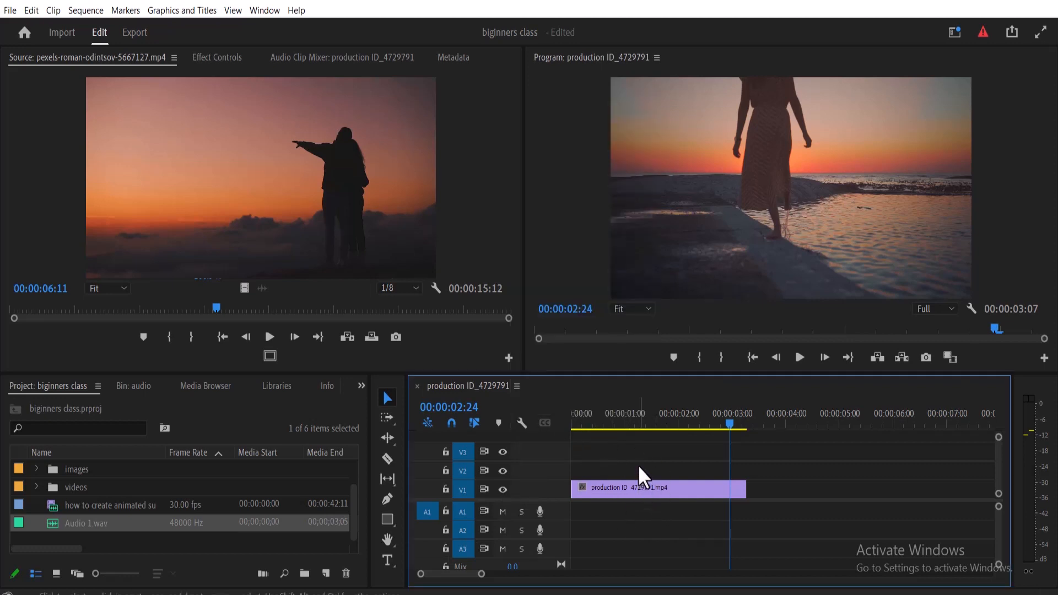
pyautogui.click(501, 416)
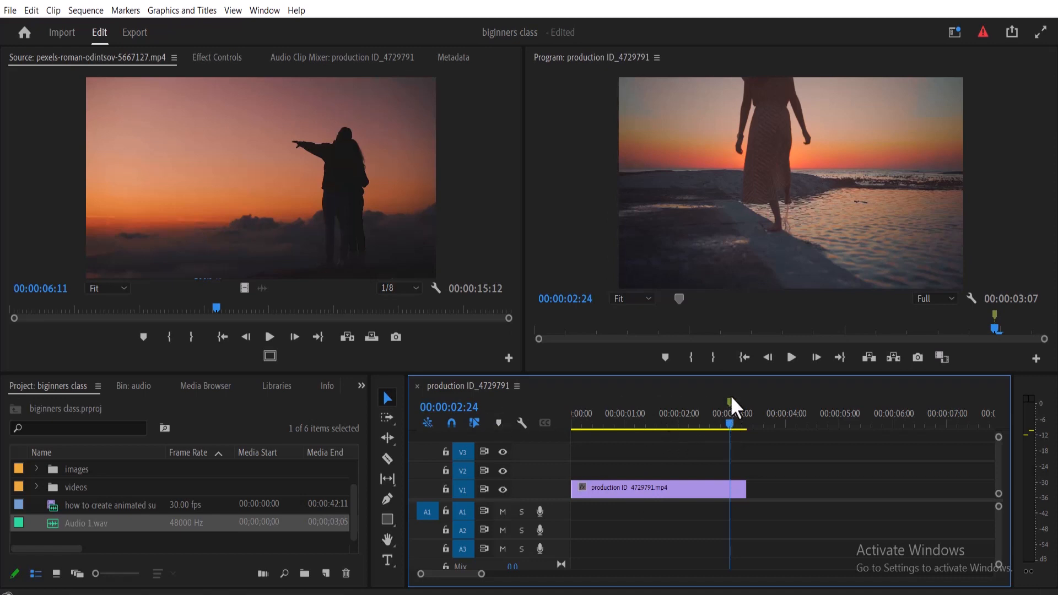
pyautogui.hotkey('ctrl', 'z')
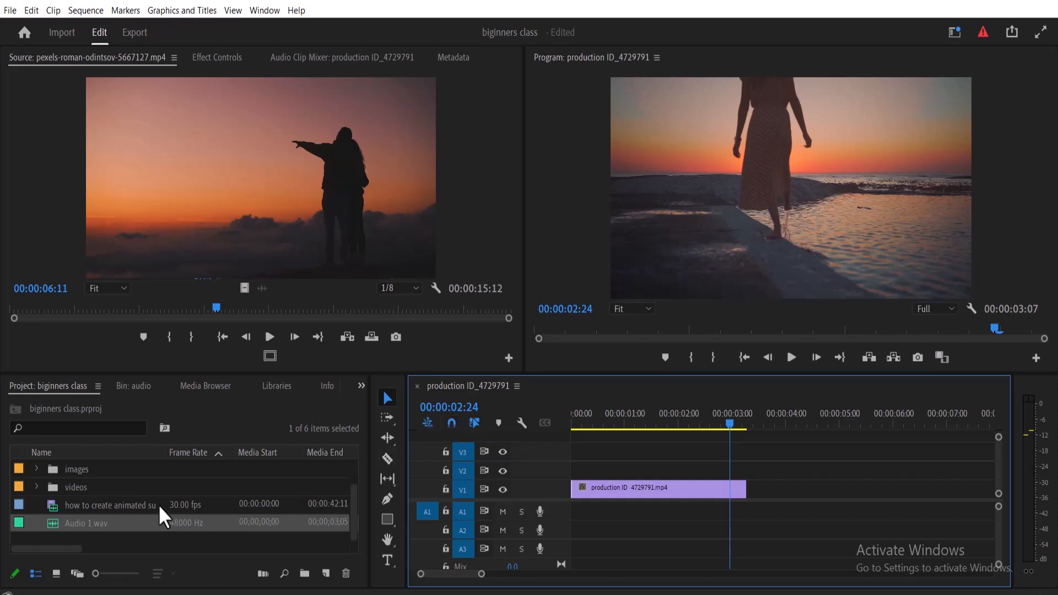
# - Place "how to create animated subtitle in premiere pro.mp4" after the first clip on V1 and A1, toggle snapping, and shift it slightly earlier
pyautogui.click(143, 500)
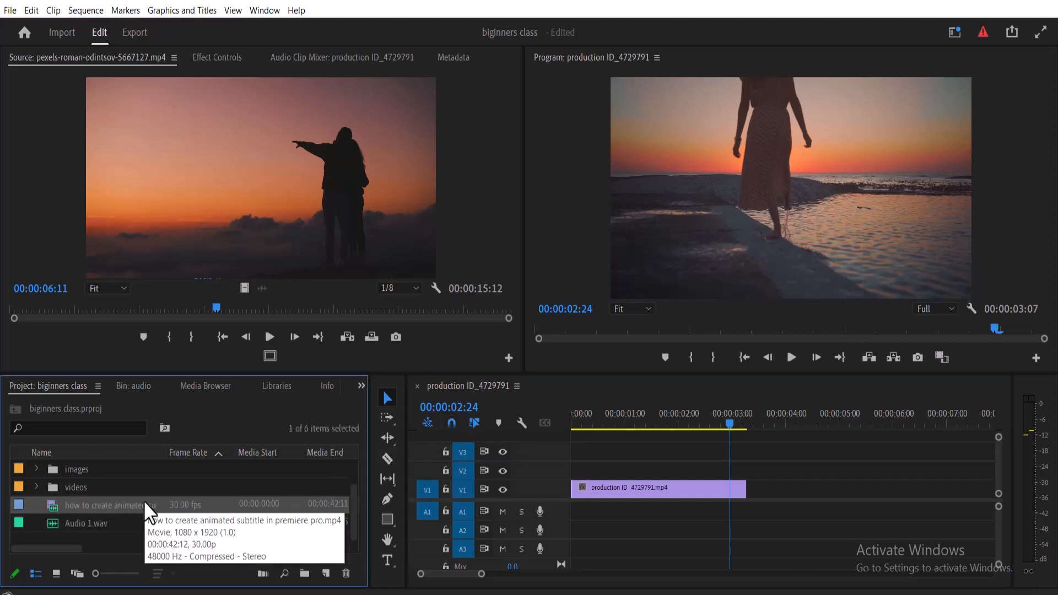
pyautogui.moveTo(143, 500); pyautogui.dragTo(750, 500)
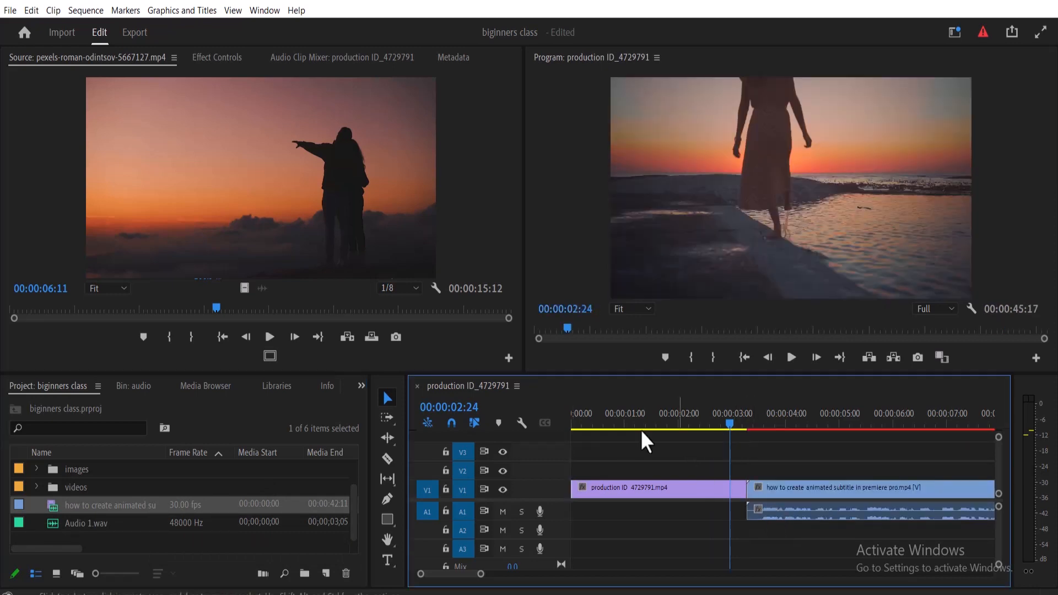
pyautogui.click(452, 423)
pyautogui.click(814, 488)
pyautogui.moveTo(812, 487)
pyautogui.mouseDown()
pyautogui.moveTo(844, 491)
pyautogui.moveTo(806, 495)
pyautogui.mouseUp()
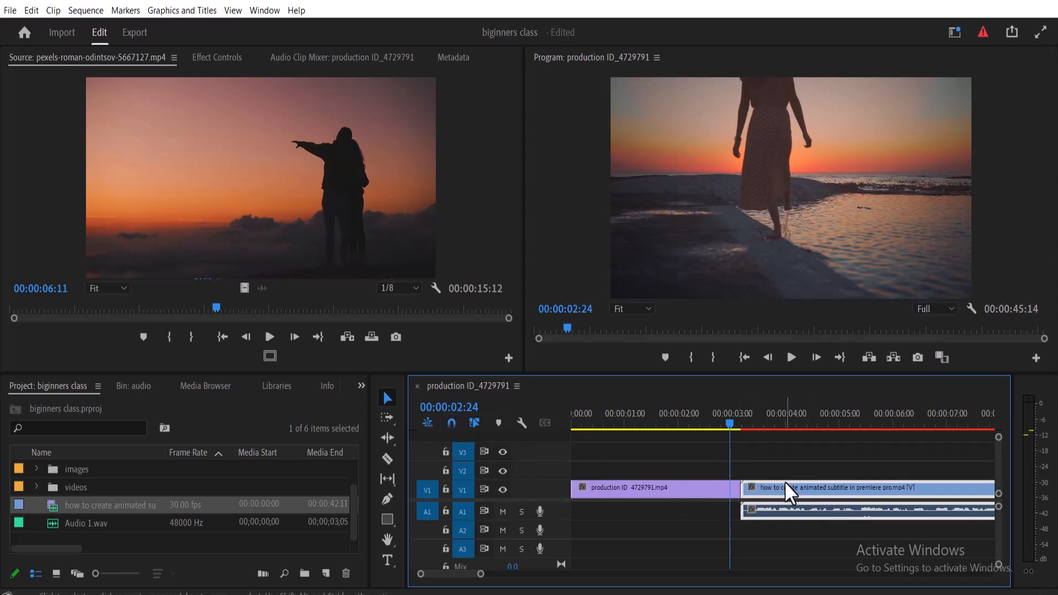
# - Delete the animated subtitle clip with its audio from the timeline
pyautogui.press('Delete')
pyautogui.moveTo(480, 574); pyautogui.dragTo(687, 574)
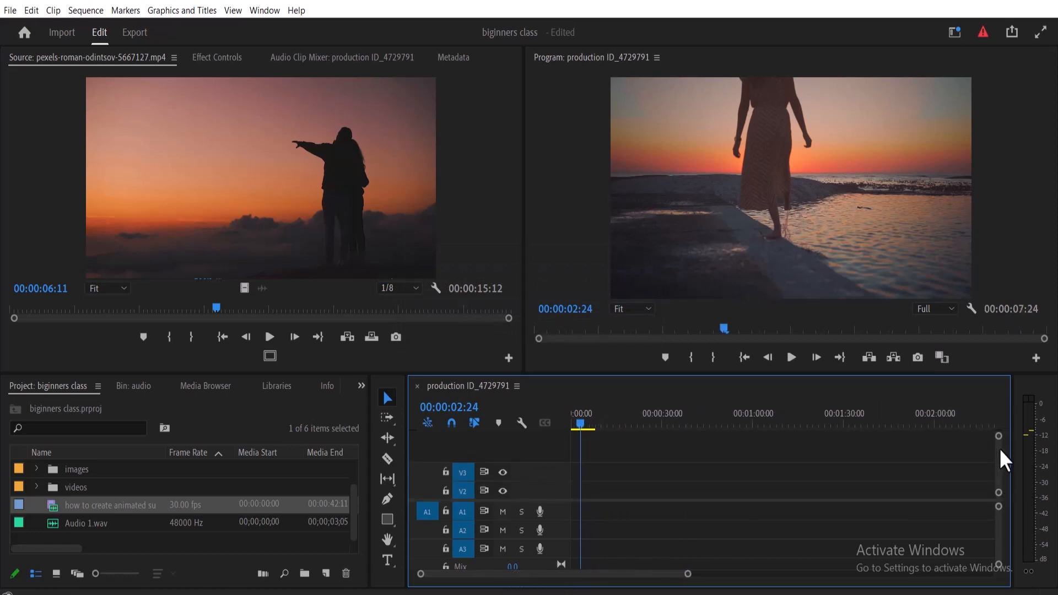
pyautogui.moveTo(687, 573); pyautogui.dragTo(503, 574)
# - Try moving the production ID_4729791.mp4 clip on V1 with the Selection tool
pyautogui.click(790, 224)
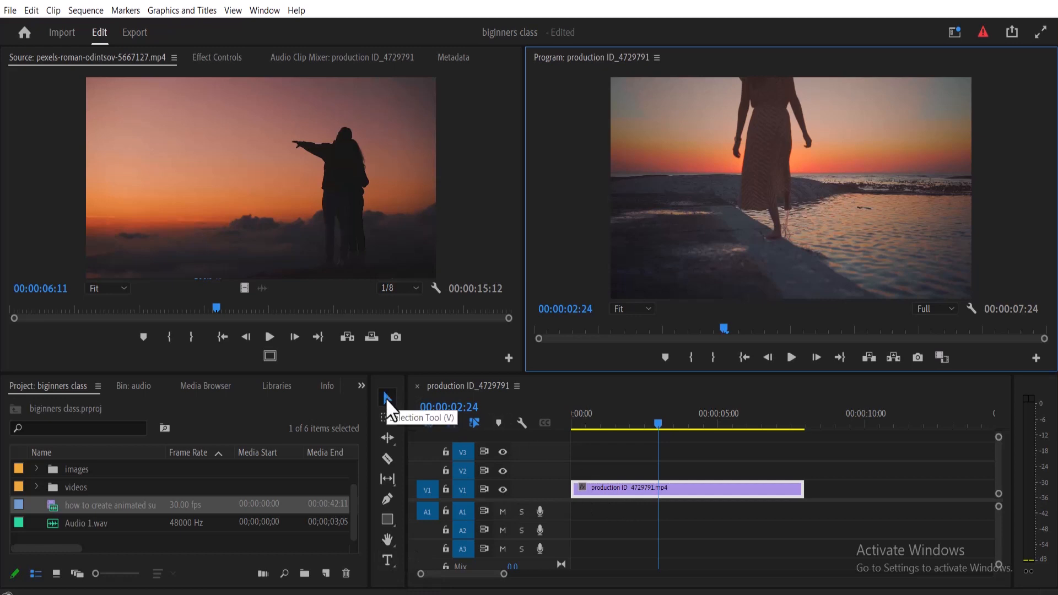
pyautogui.click(676, 489)
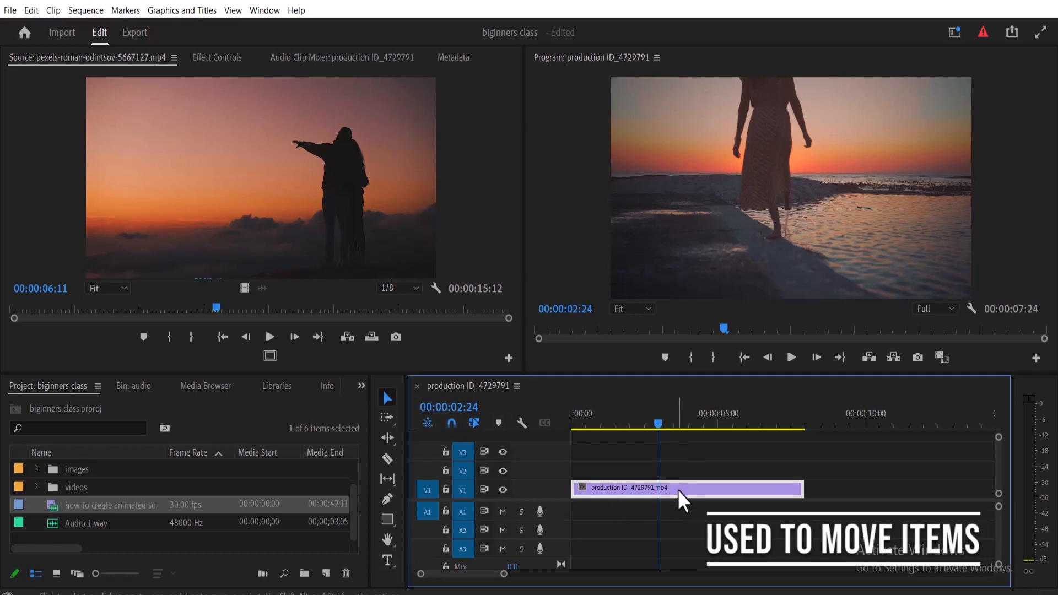
pyautogui.moveTo(678, 489)
pyautogui.mouseDown()
pyautogui.moveTo(805, 489)
pyautogui.moveTo(675, 497)
pyautogui.mouseUp()
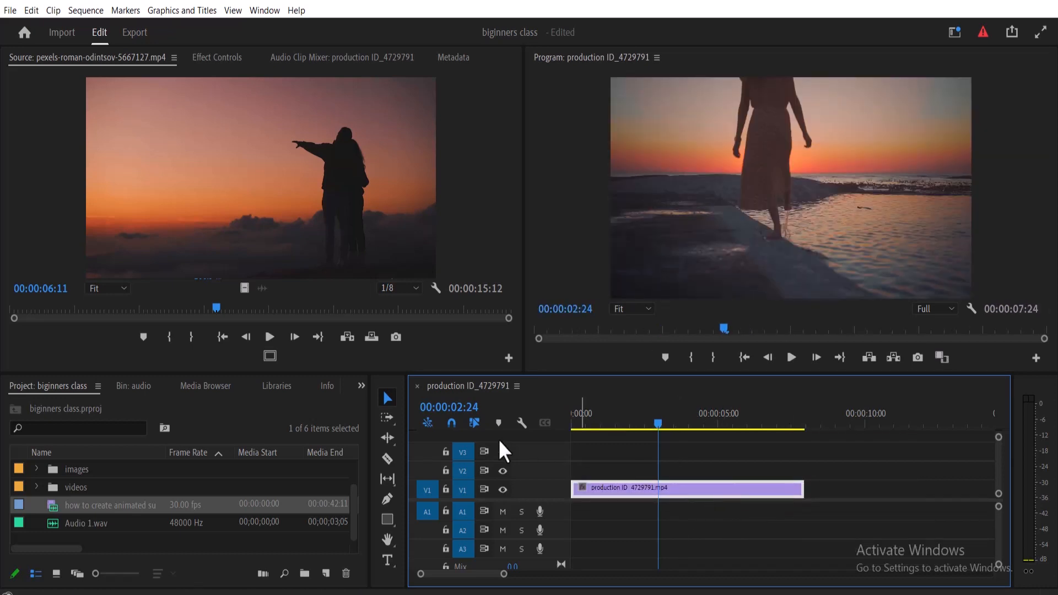
# - Shift the V1 clip later in the timeline with the Track Select Forward tool, and undo the move
pyautogui.click(391, 415)
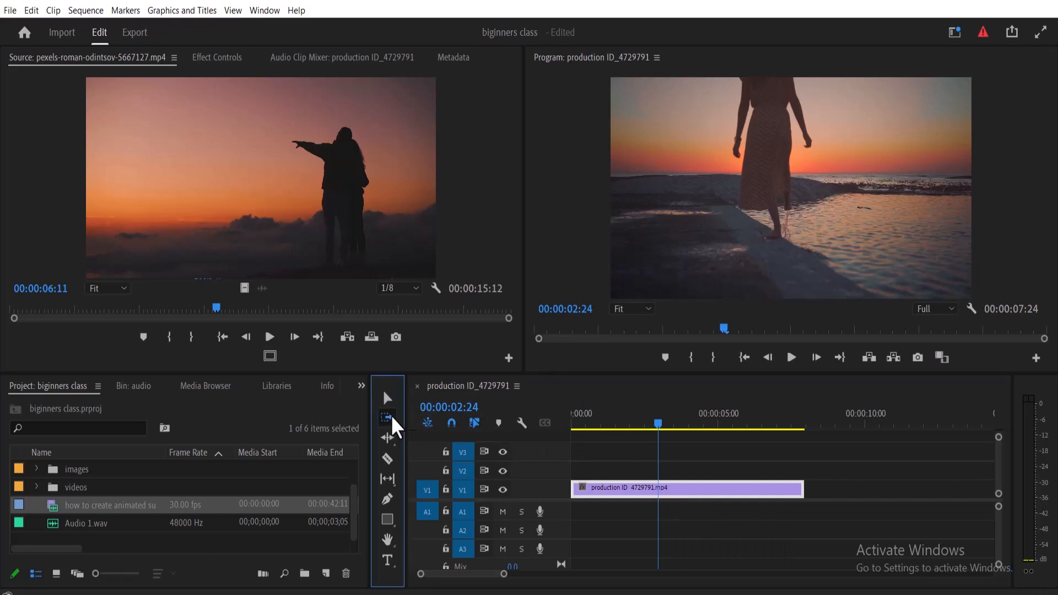
pyautogui.click(389, 417)
pyautogui.click(609, 484)
pyautogui.moveTo(608, 485); pyautogui.dragTo(810, 460)
pyautogui.hotkey('ctrl', 'z')
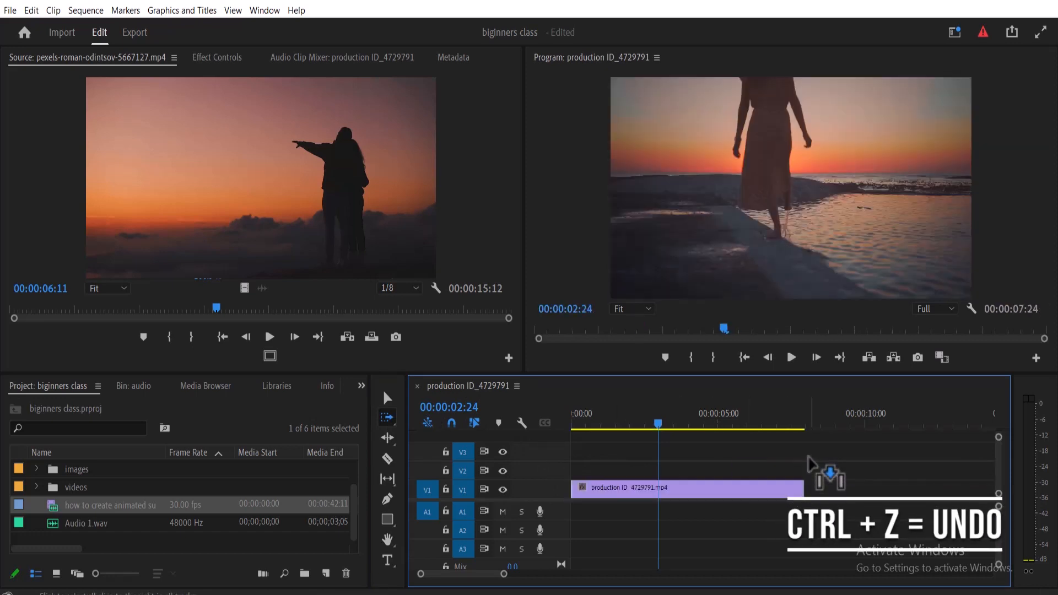
# - Duplicate the production ID_4729791.mp4 clip with the Selection tool, placing one copy on V1 at 00:00:06:14 and another on V2 above the join
pyautogui.press('v')
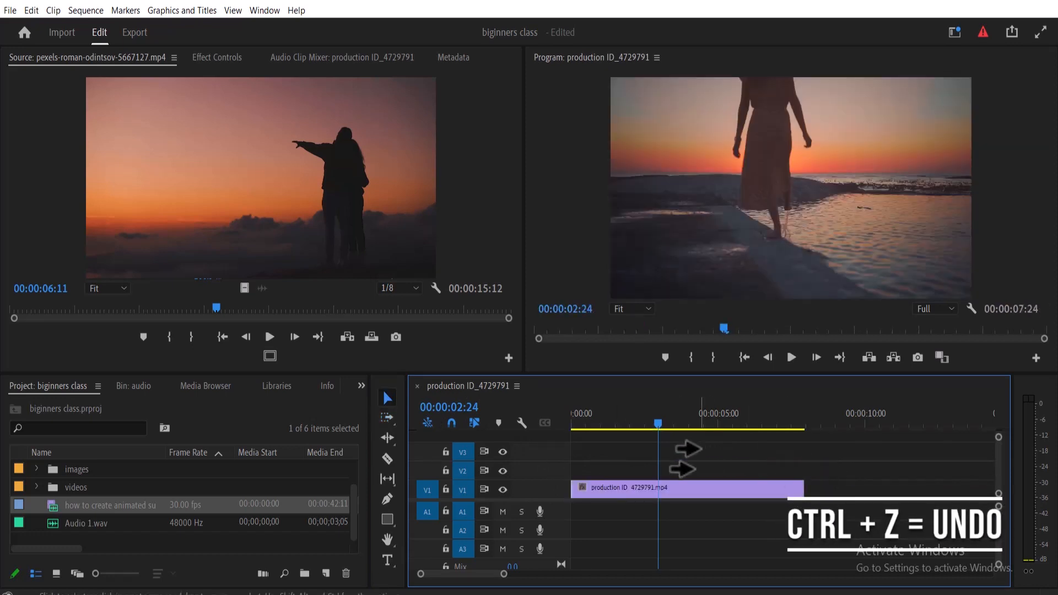
pyautogui.click(680, 485)
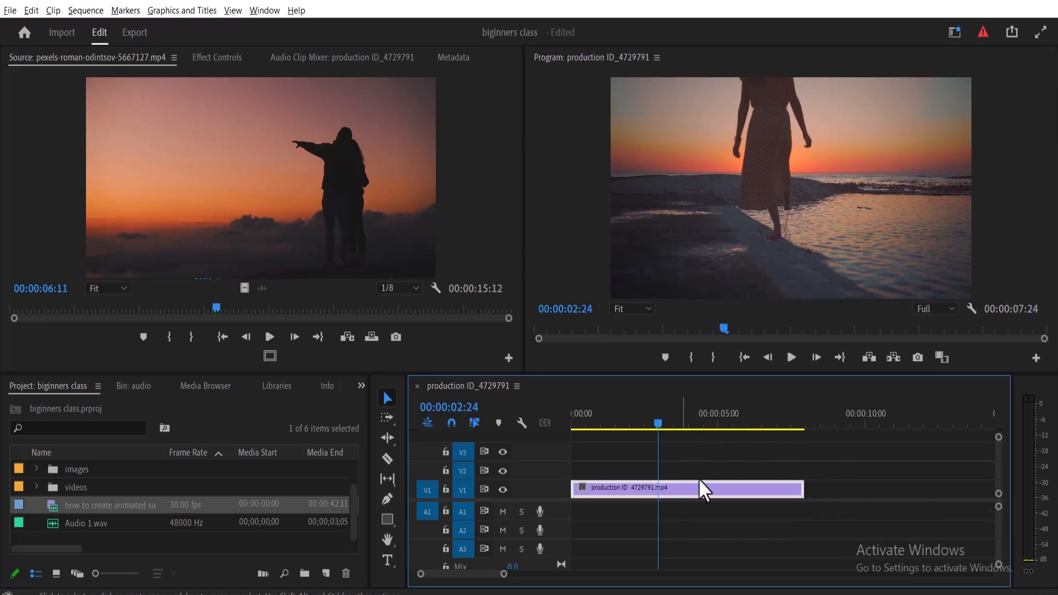
pyautogui.moveTo(700, 480); pyautogui.dragTo(874, 488)
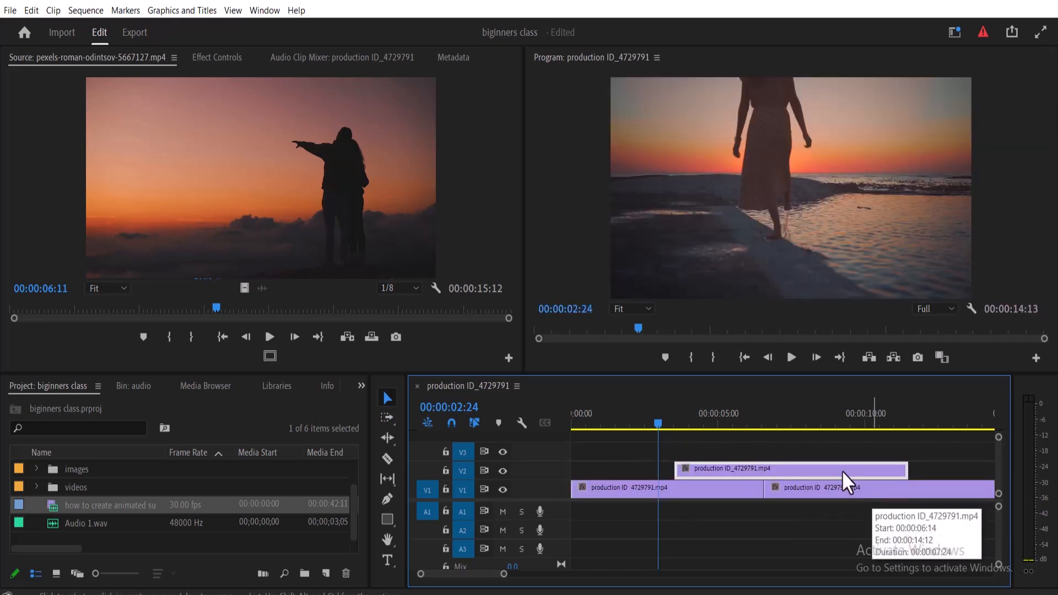
# - Shift all V1 and V2 clips together to start at about 00:00:04:17 with Track Select Forward, and undo the move
pyautogui.click(385, 417)
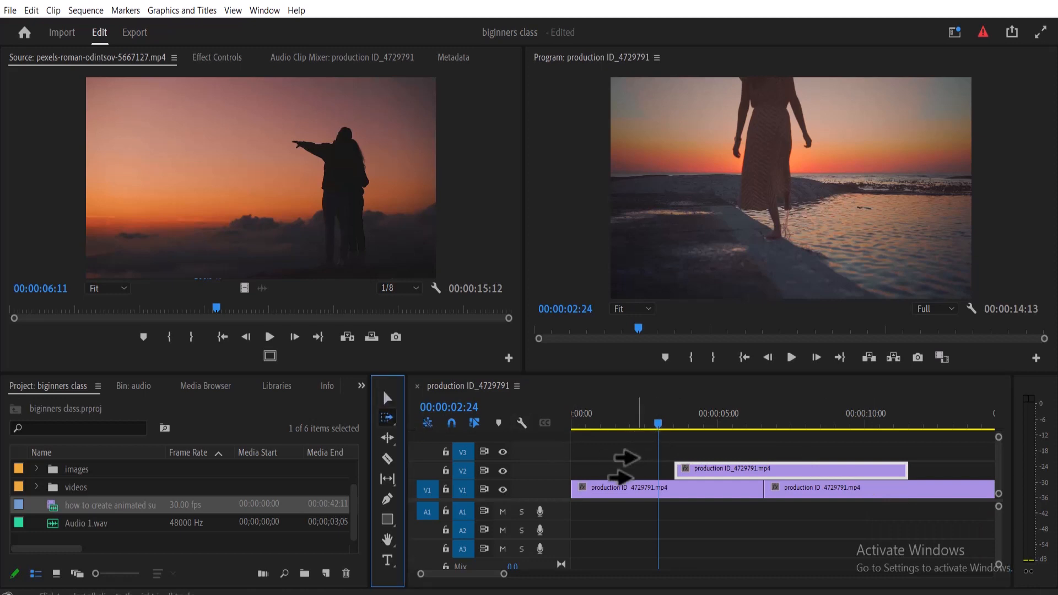
pyautogui.click(625, 467)
pyautogui.moveTo(625, 467); pyautogui.dragTo(791, 471)
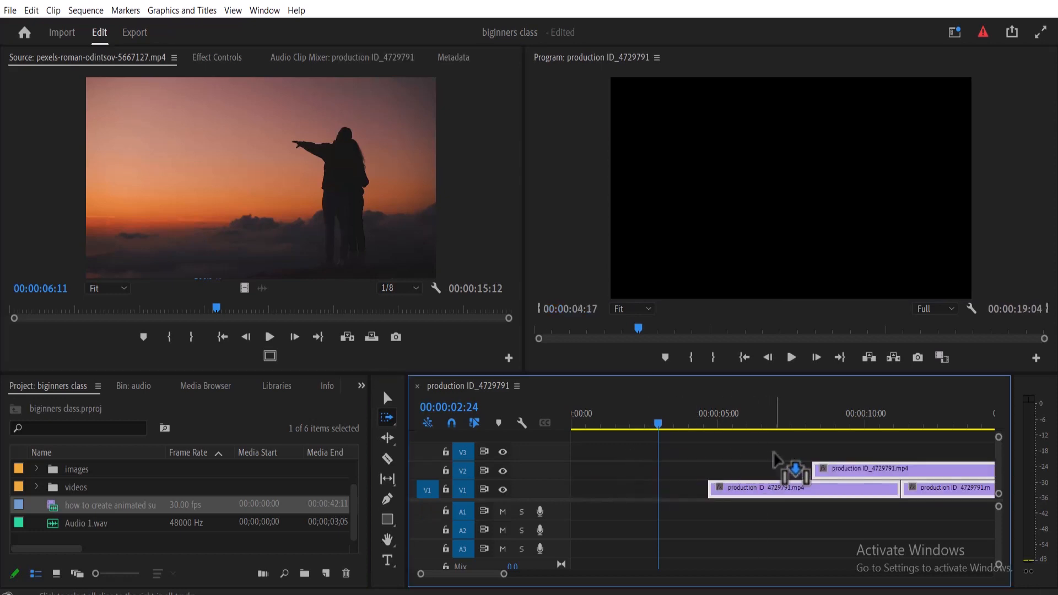
pyautogui.hotkey('ctrl', 'z')
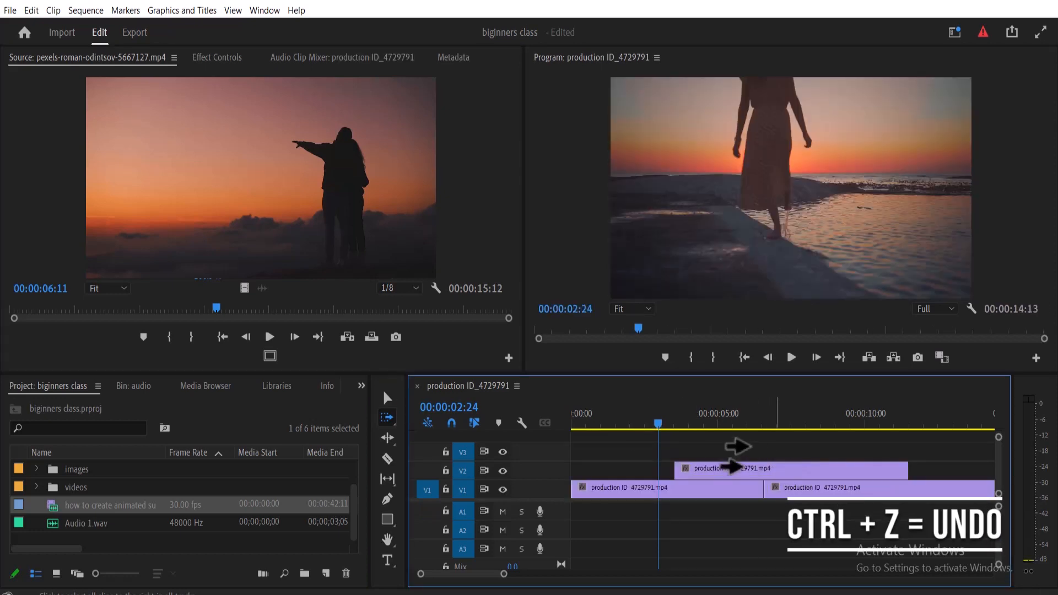
# - Choose the Track Select Backward tool, return to the Selection tool, and duplicate the three V1 and V2 clips just after the existing ones
pyautogui.click(388, 419)
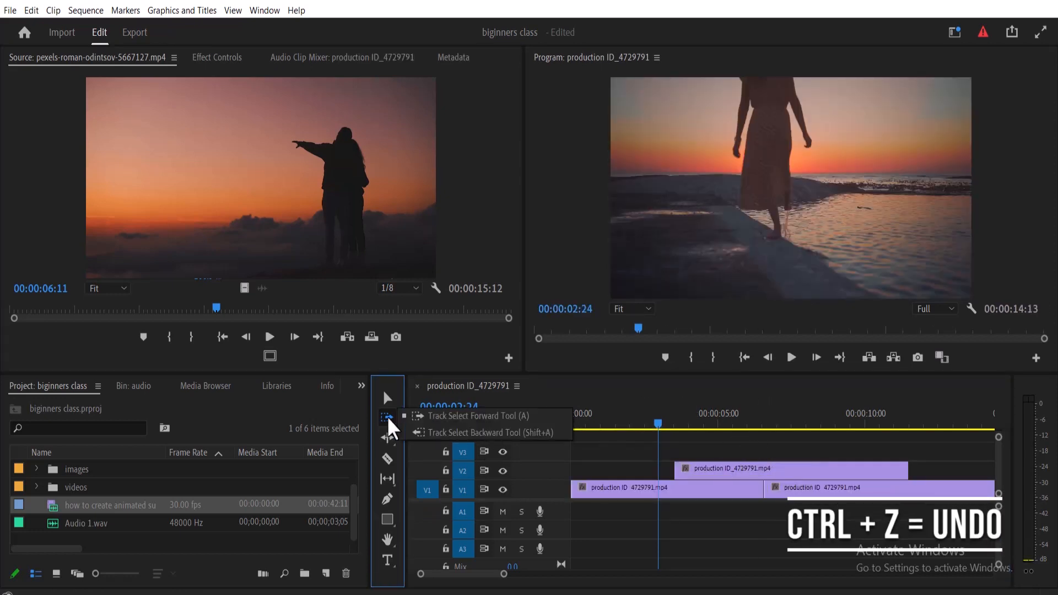
pyautogui.click(441, 432)
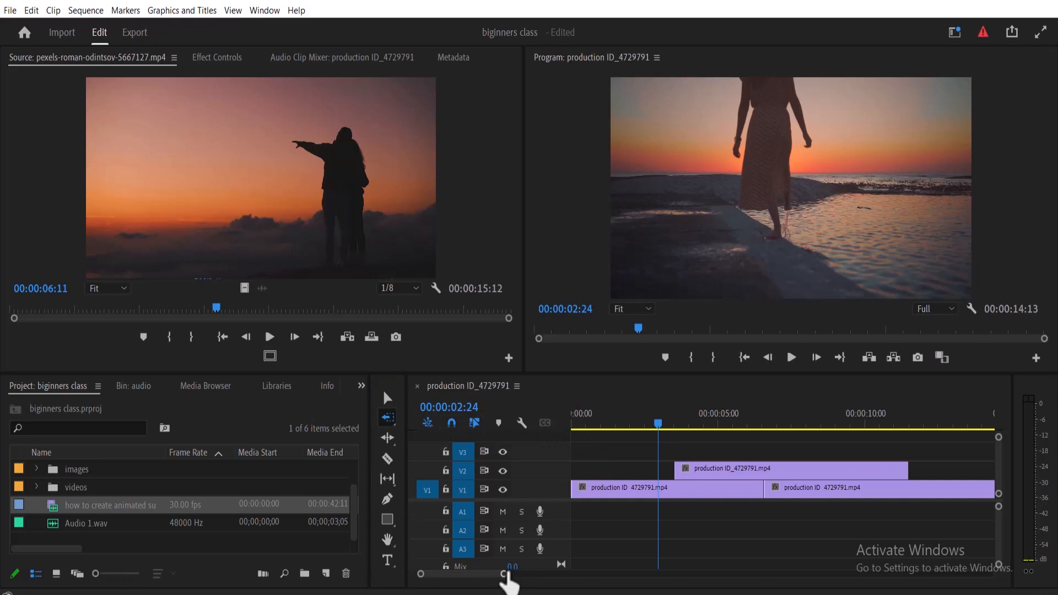
pyautogui.moveTo(503, 574); pyautogui.dragTo(523, 576)
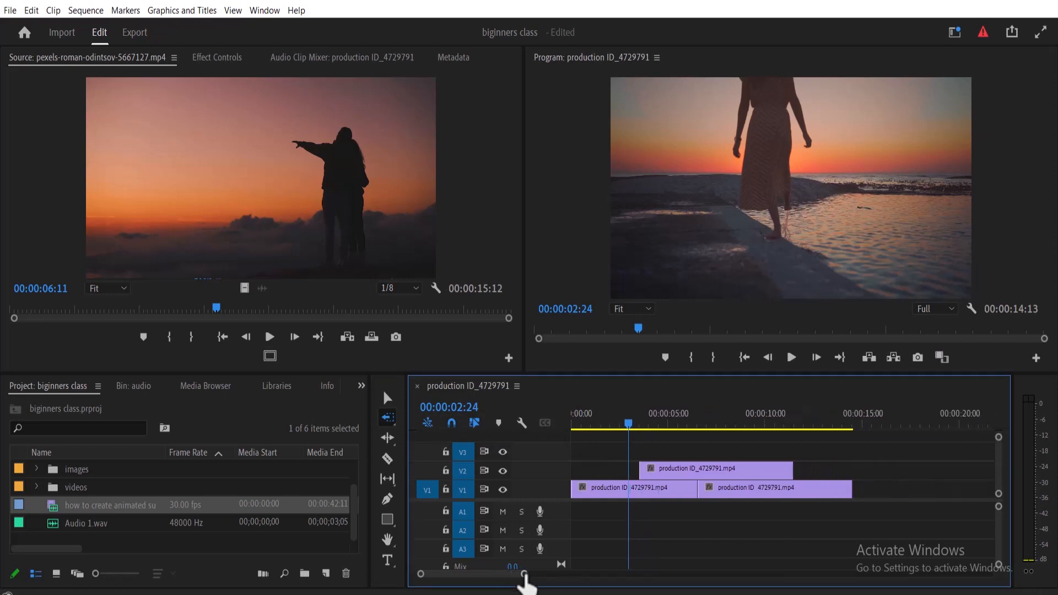
pyautogui.press('v')
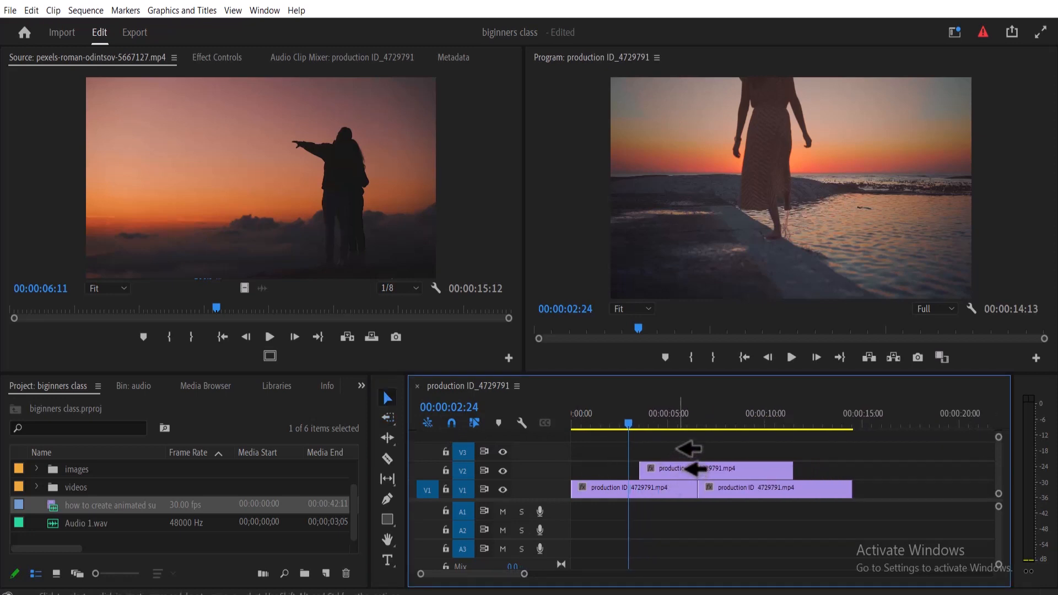
pyautogui.moveTo(677, 449); pyautogui.dragTo(986, 485)
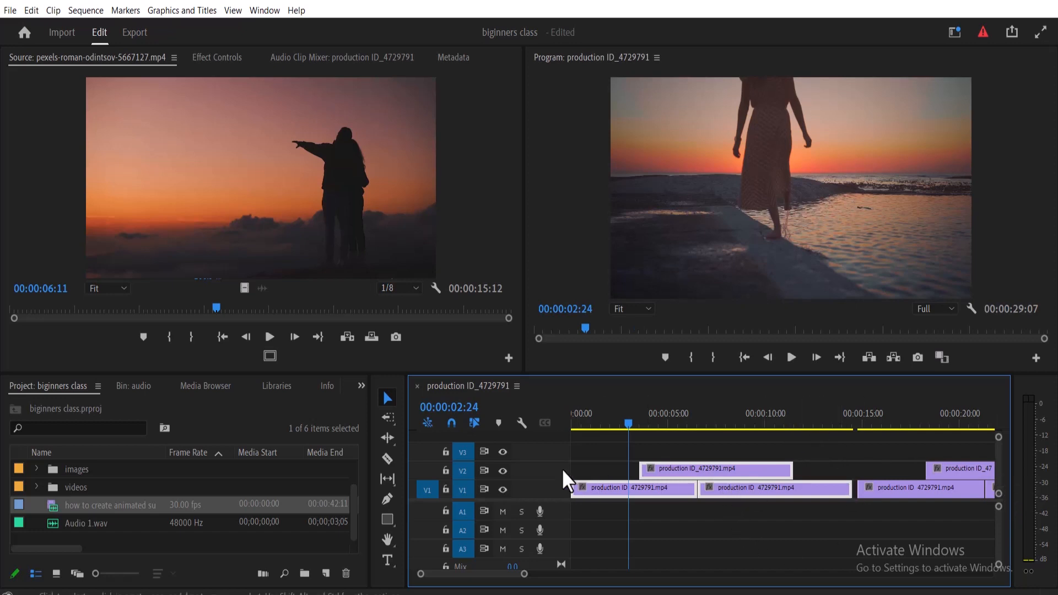
# - Select the V1 and V2 clips before the end of the sequence with Track Select Backward, and return to the Selection tool
pyautogui.click(389, 418)
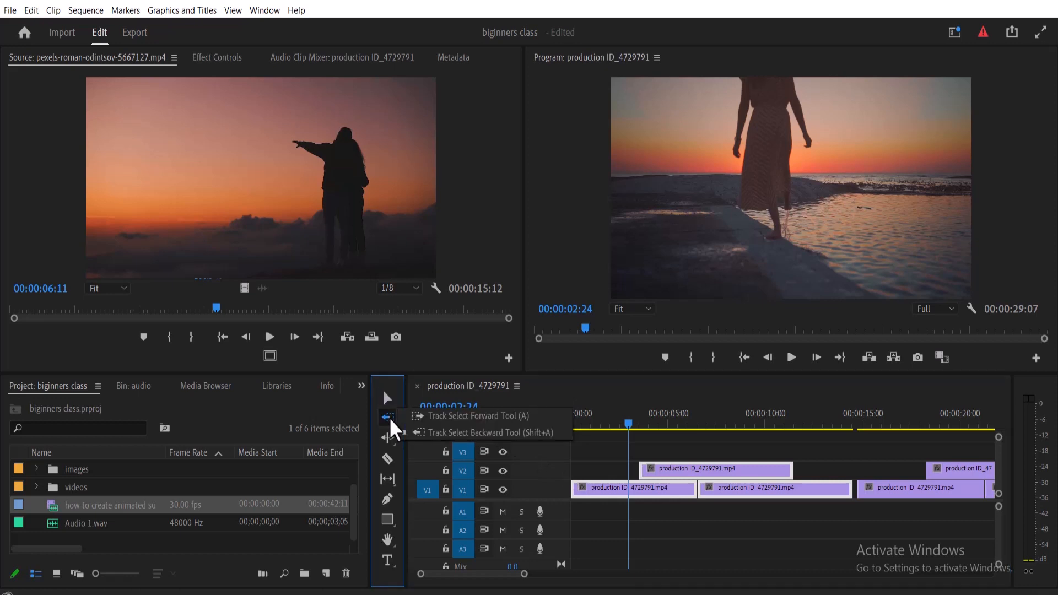
pyautogui.click(444, 432)
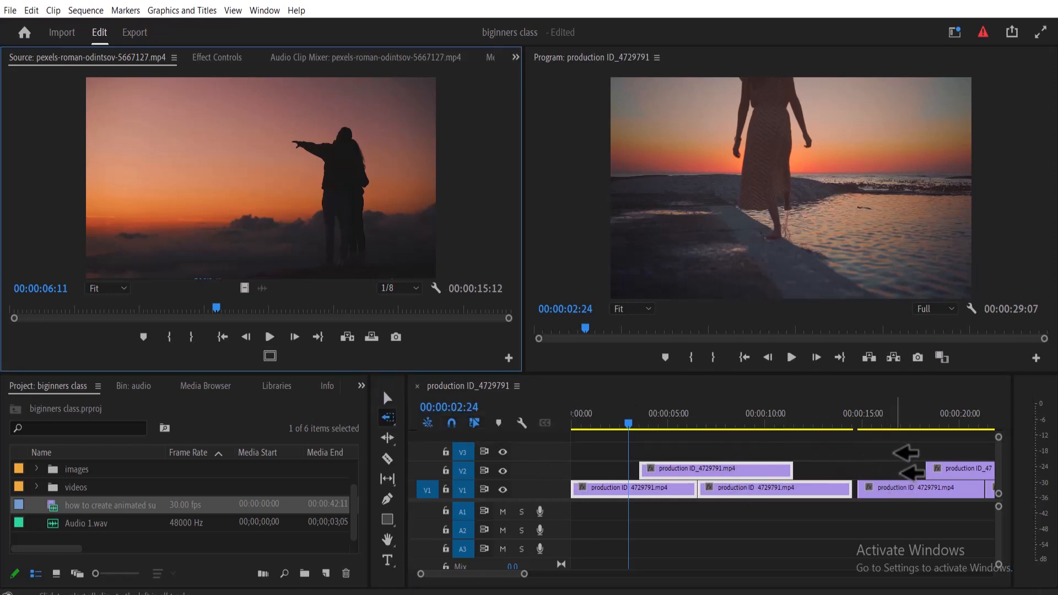
pyautogui.moveTo(893, 457)
pyautogui.mouseDown()
pyautogui.moveTo(881, 463)
pyautogui.moveTo(916, 459)
pyautogui.moveTo(870, 469)
pyautogui.moveTo(919, 473)
pyautogui.moveTo(882, 465)
pyautogui.mouseUp()
pyautogui.press('v')
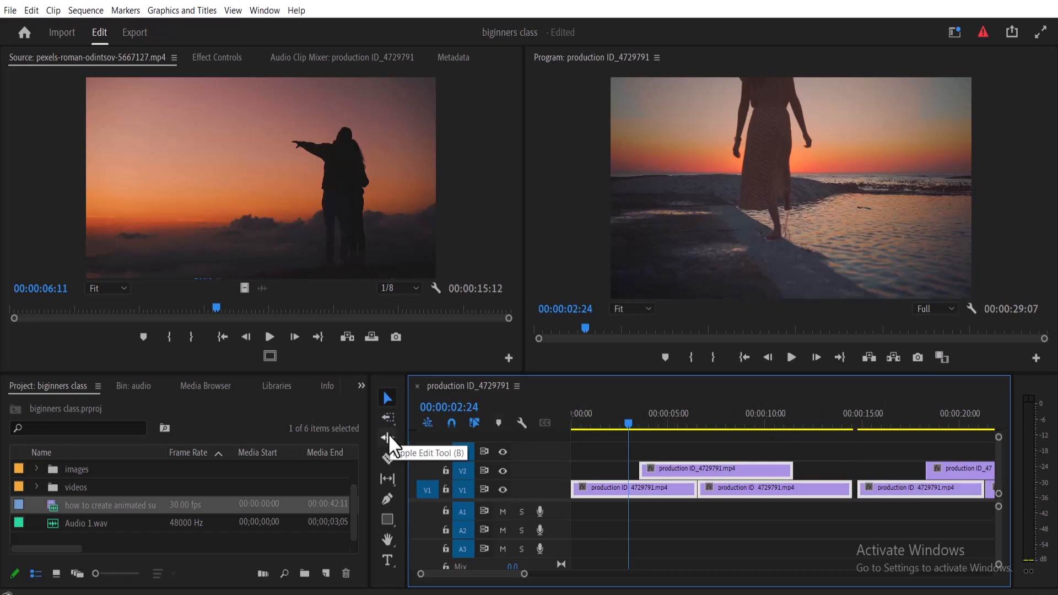
# - Try to shorten the first V1 clip with the Ripple Edit tool, and return to the Selection tool
pyautogui.moveTo(388, 434); pyautogui.dragTo(429, 432)
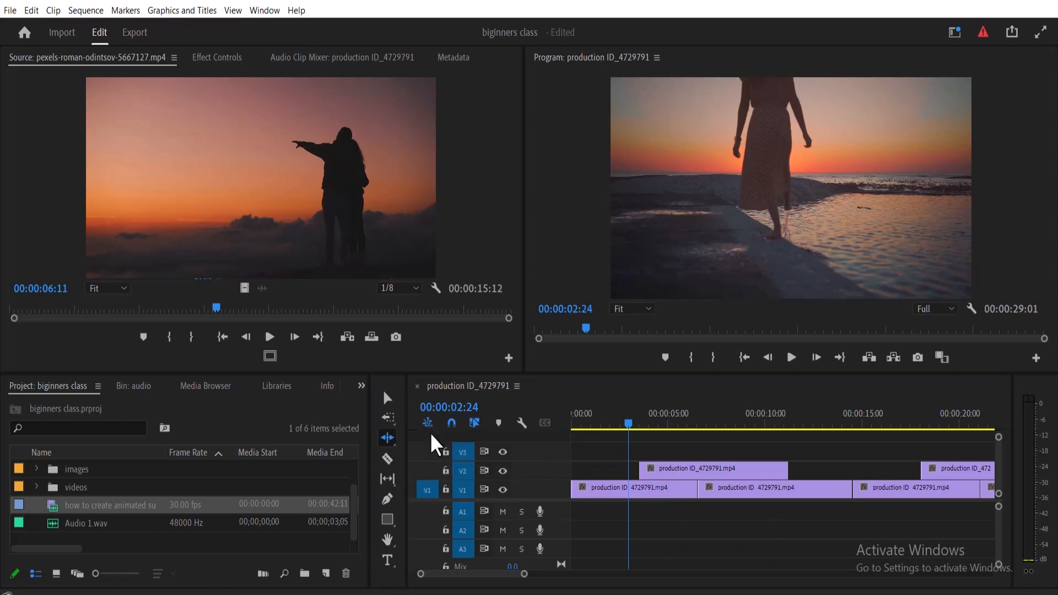
pyautogui.moveTo(697, 487); pyautogui.dragTo(613, 487)
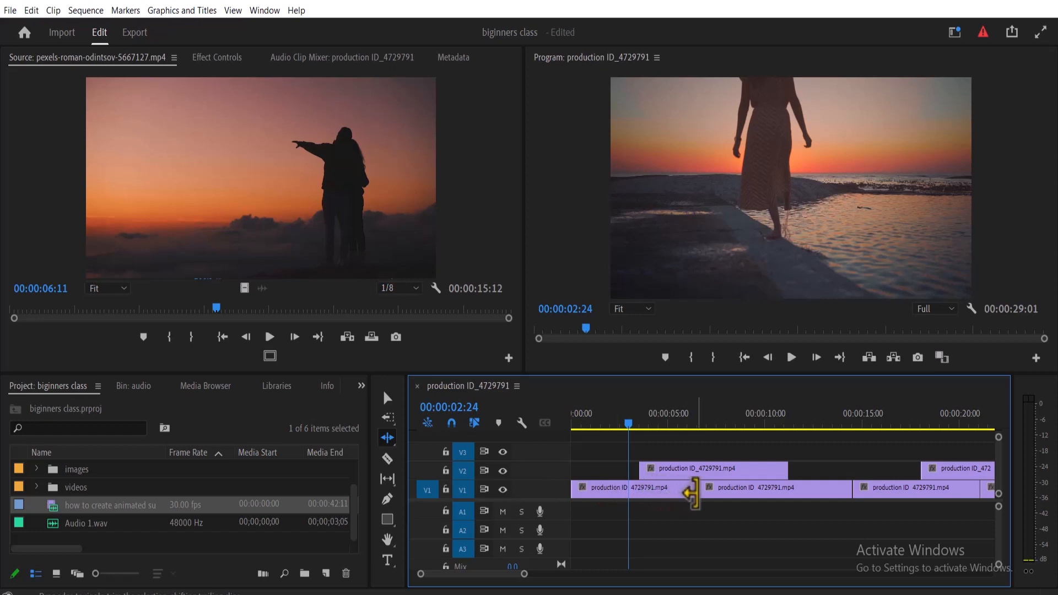
pyautogui.press('v')
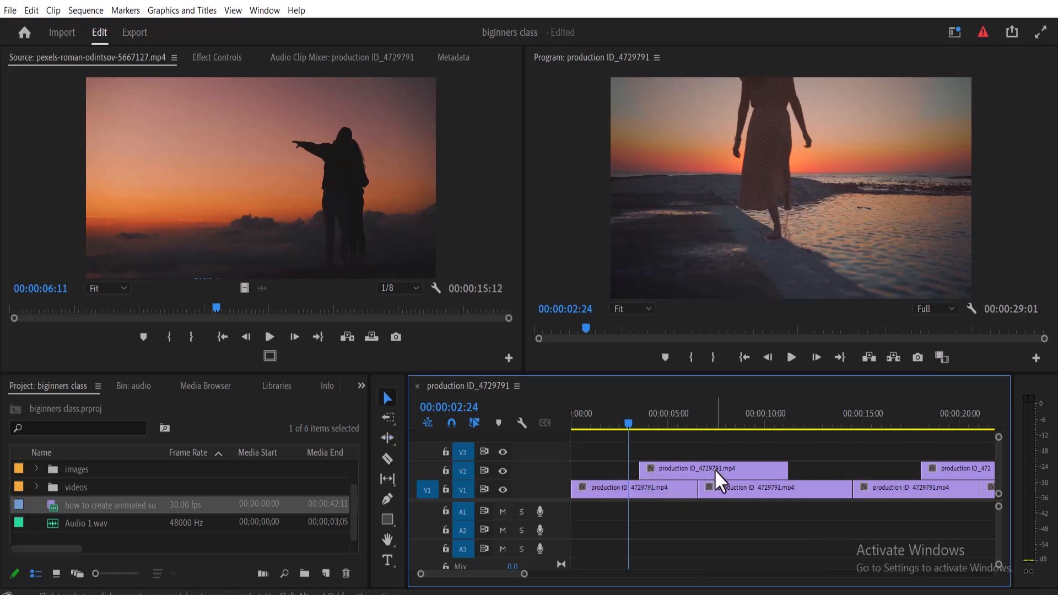
# - Delete the first V2 clip and the group of duplicated clips at the end, keeping only the first two V1 clips
pyautogui.click(714, 468)
pyautogui.press('Delete')
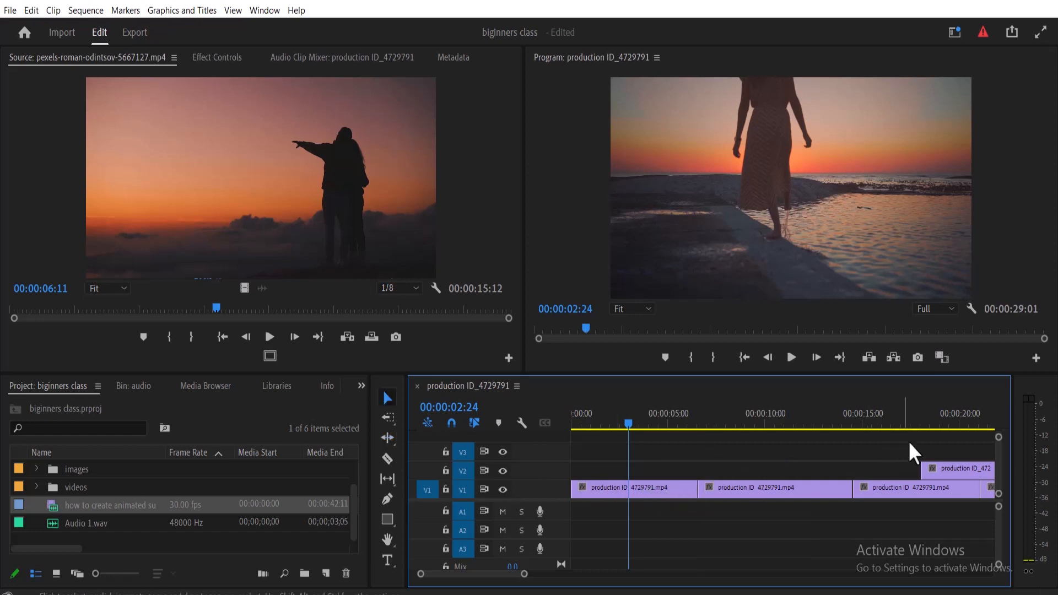
pyautogui.moveTo(917, 434); pyautogui.dragTo(985, 496)
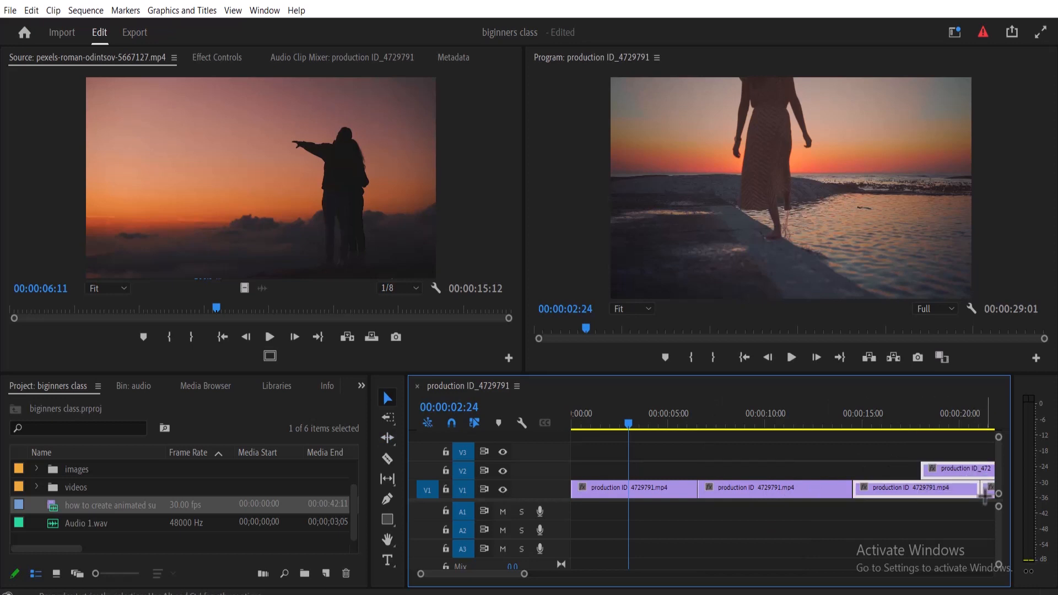
pyautogui.press('Delete')
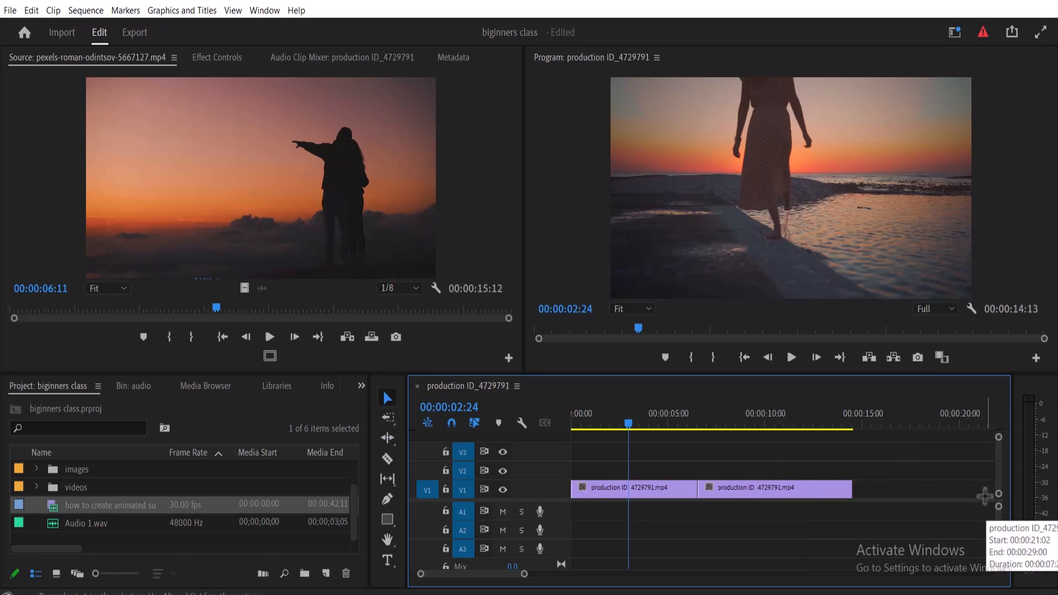
# - Shorten the first V1 clip with the Ripple Edit tool to end at about 00:00:02:24
pyautogui.click(388, 436)
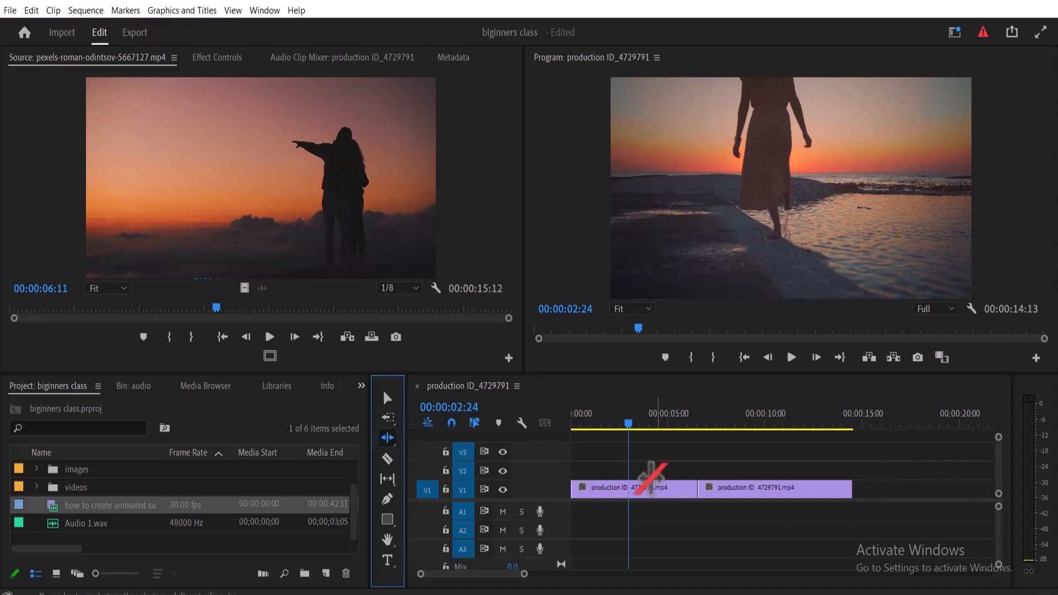
pyautogui.moveTo(695, 487); pyautogui.dragTo(622, 487)
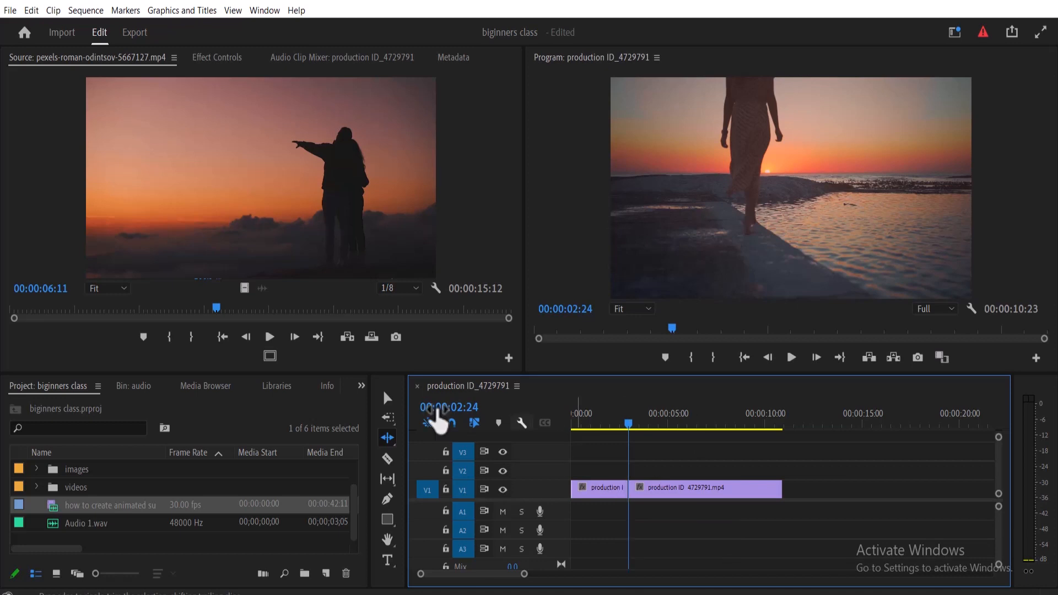
# - Shorten the first V1 clip with the Selection tool for comparison, and undo the trim
pyautogui.click(387, 398)
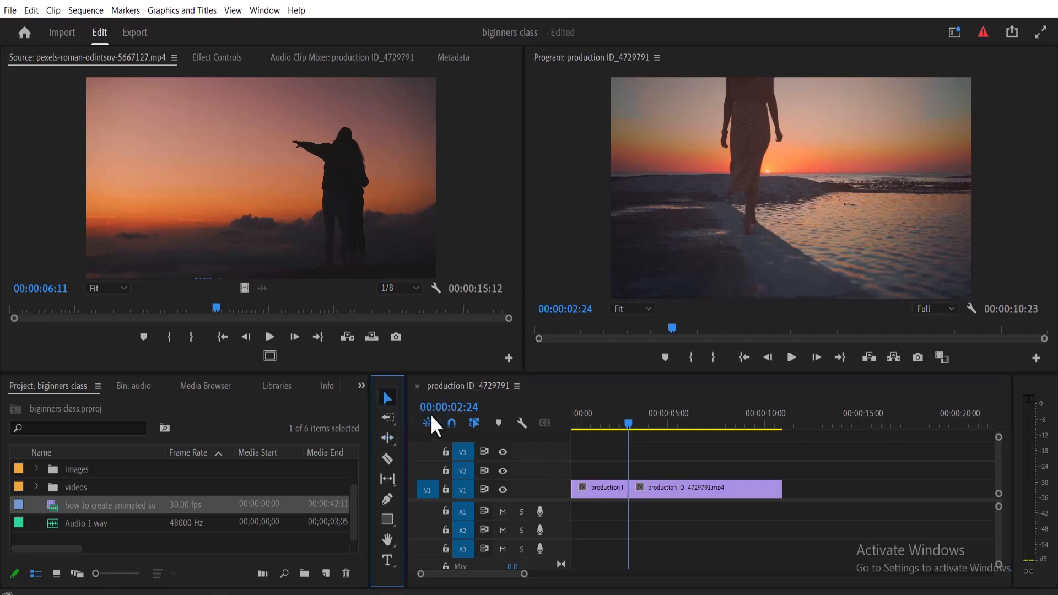
pyautogui.moveTo(628, 487); pyautogui.dragTo(594, 486)
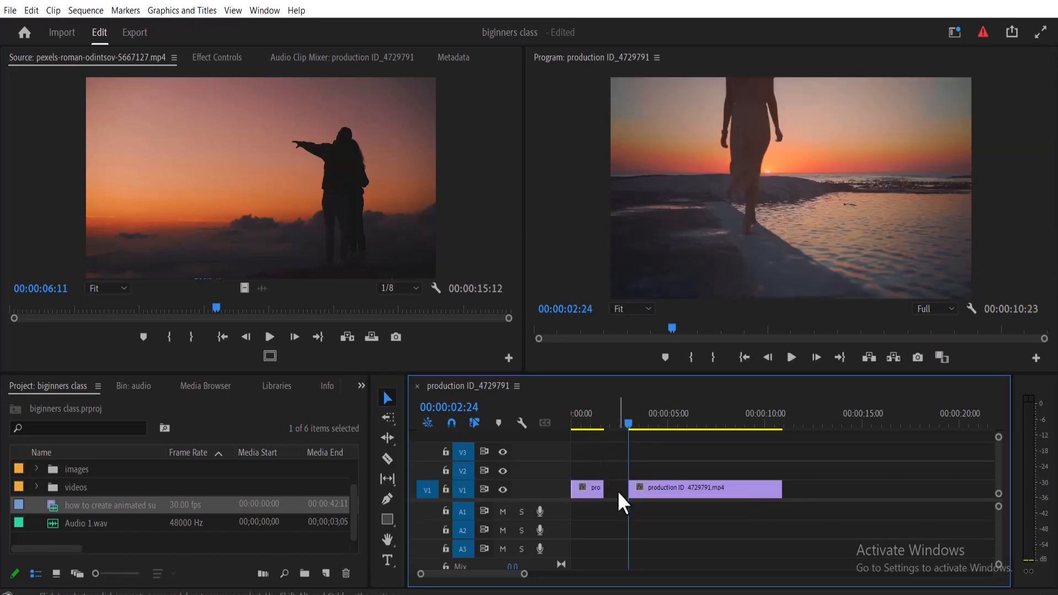
pyautogui.hotkey('ctrl', 'z')
# - Compress the second V1 clip with the Rate Stretch tool to end at about 00:00:04:14, and play it back
pyautogui.moveTo(394, 438); pyautogui.dragTo(445, 468)
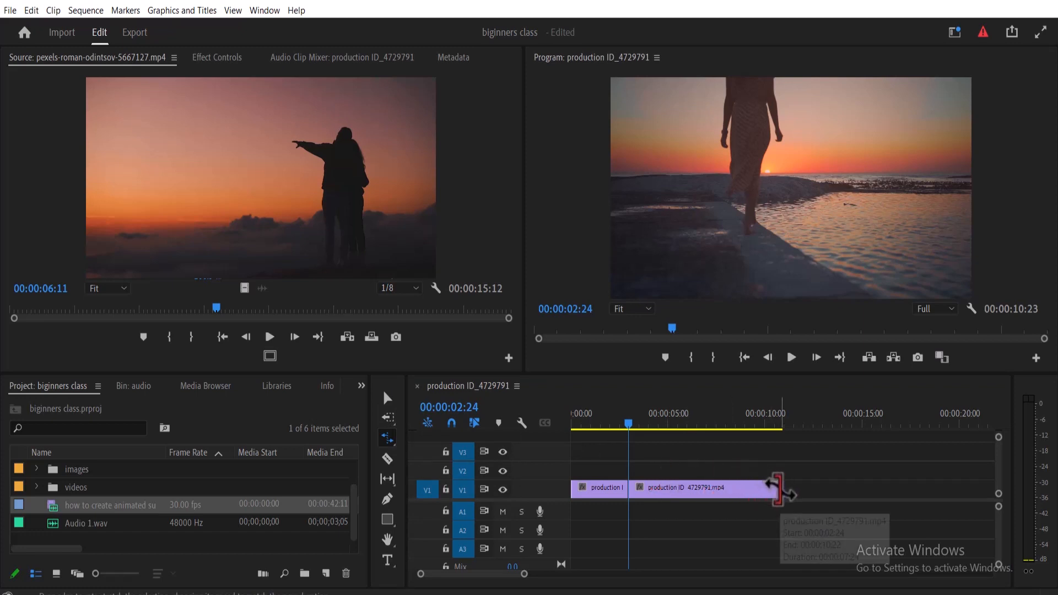
pyautogui.moveTo(776, 486); pyautogui.dragTo(657, 488)
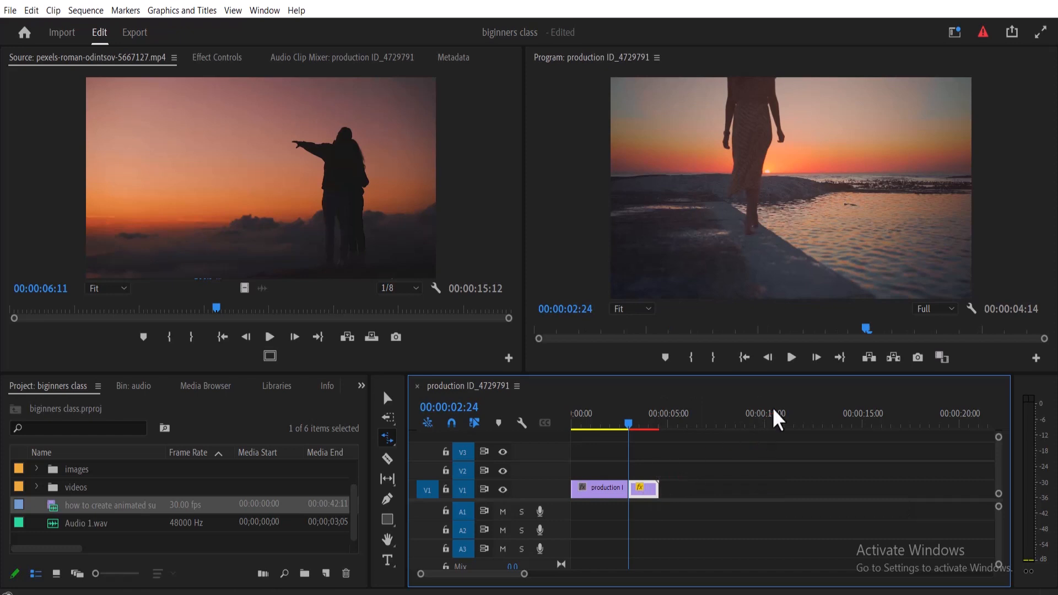
pyautogui.click(791, 363)
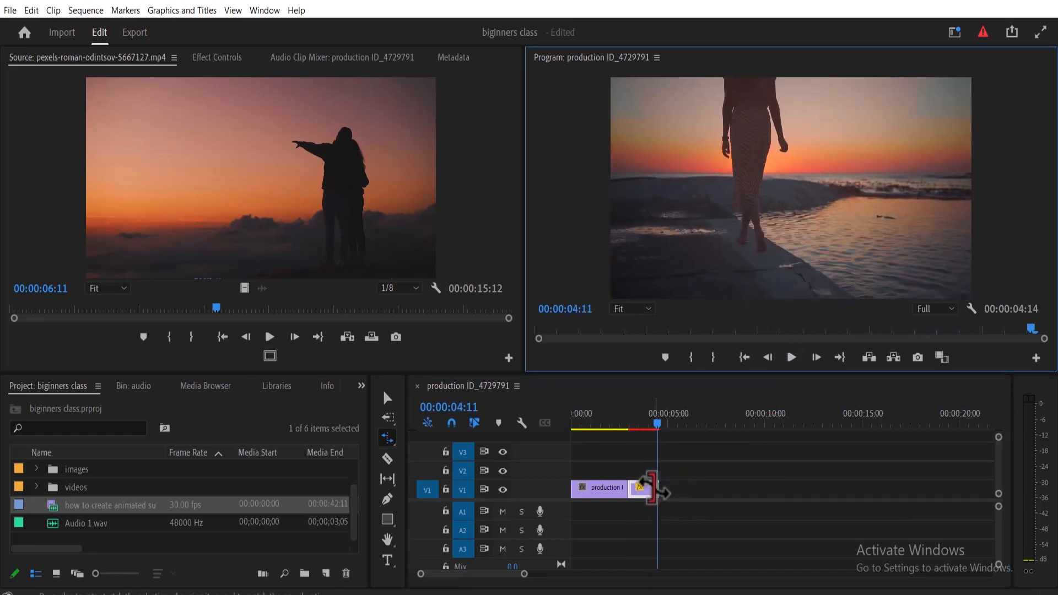
# - Rate-stretch the second V1 clip to 52.23% speed so it ends at about 00:00:18:05, and play part of it
pyautogui.moveTo(657, 488); pyautogui.dragTo(922, 484)
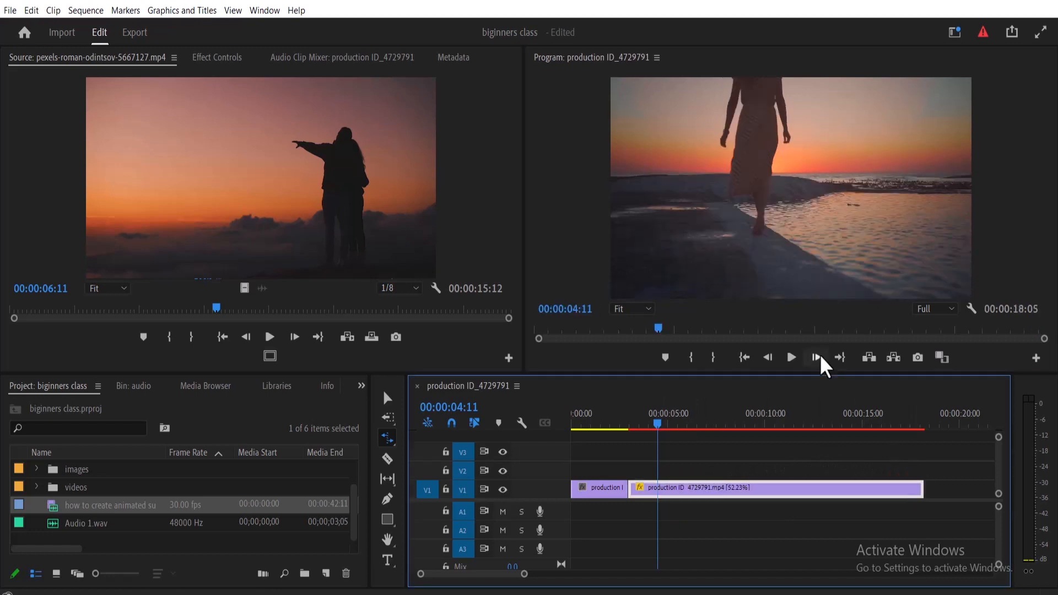
pyautogui.click(791, 357)
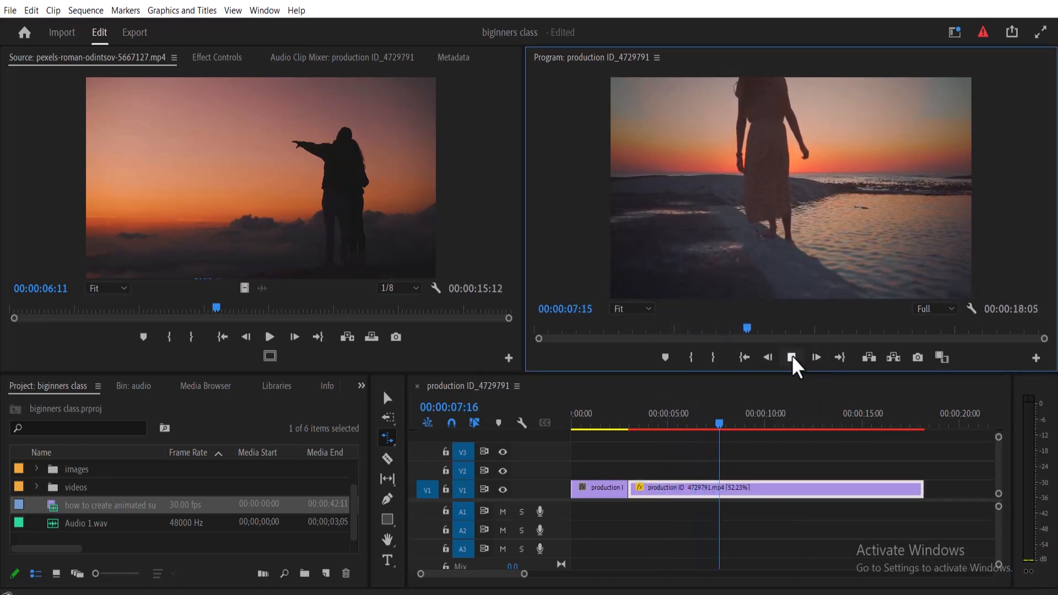
pyautogui.click(791, 357)
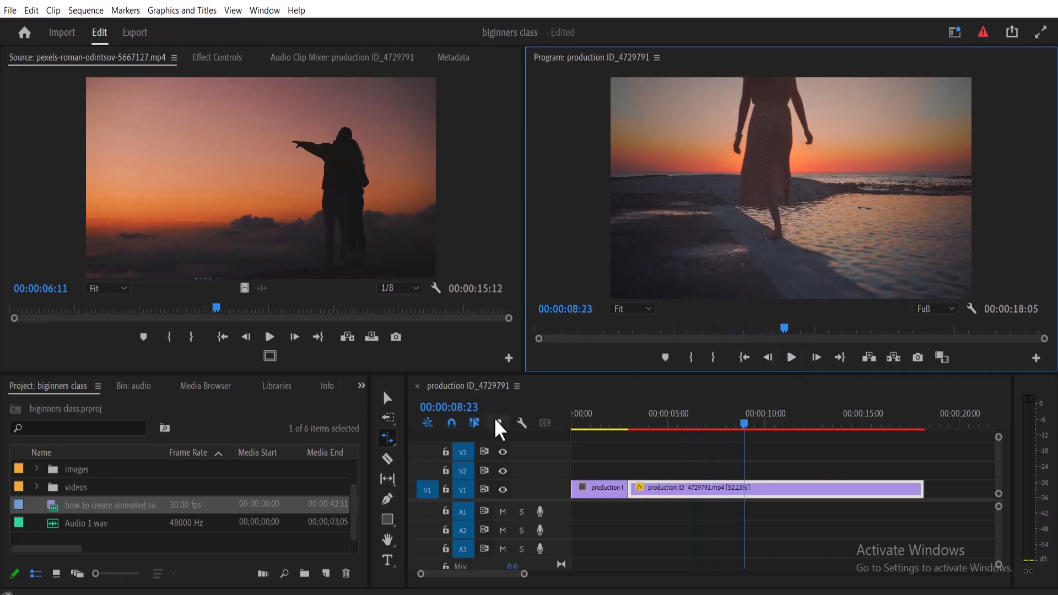
# - Choose the Remix tool and place Hanasogo_-_Igi_lehin_ogba_mi.mp3 from the audio bin at the start of track A1
pyautogui.click(388, 439)
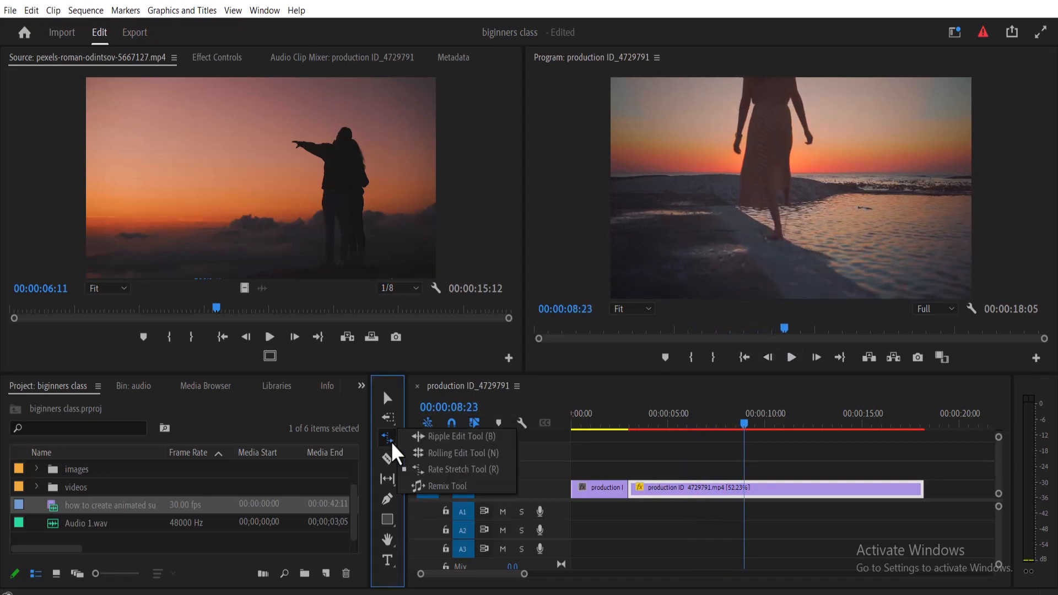
pyautogui.click(448, 485)
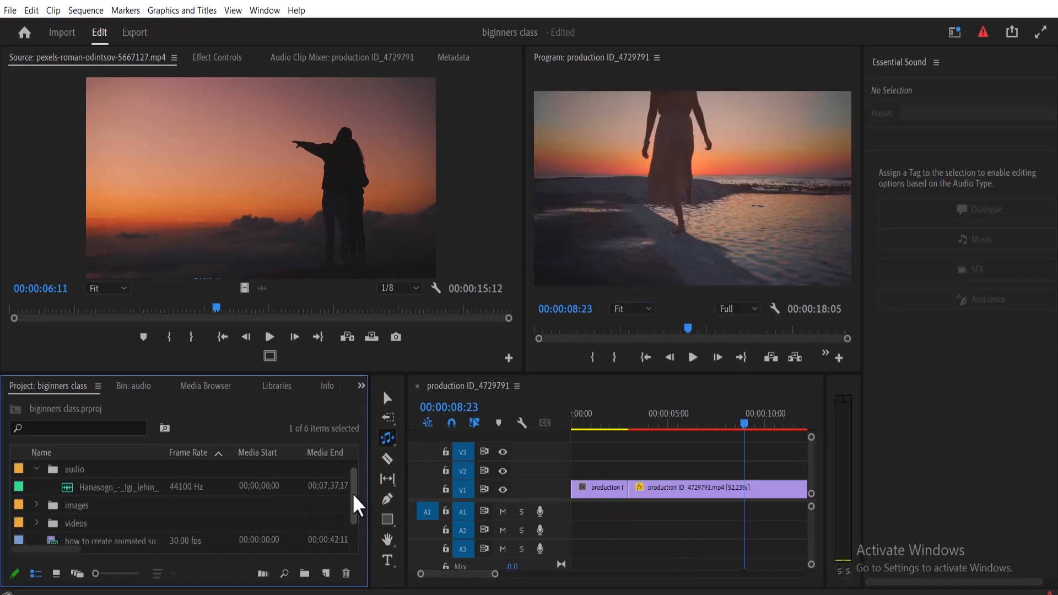
pyautogui.click(217, 482)
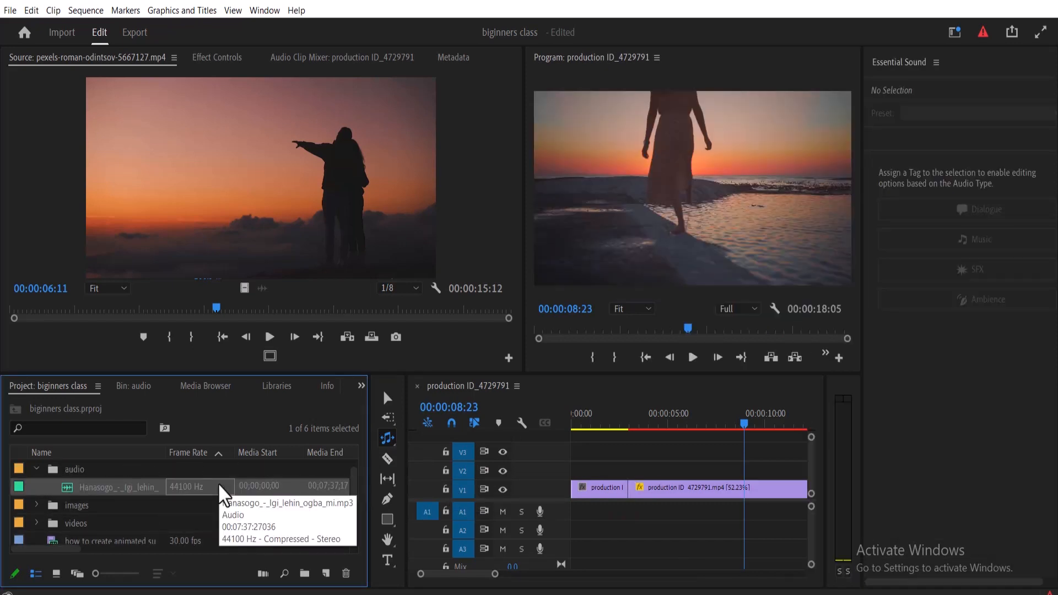
pyautogui.moveTo(124, 484); pyautogui.dragTo(568, 510)
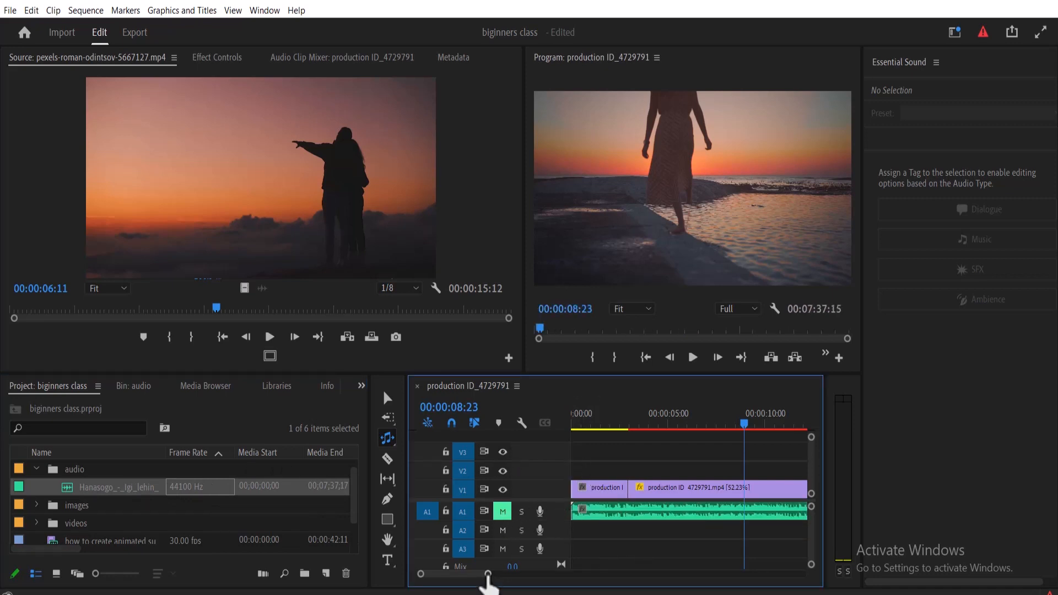
# - Remix the A1 music clip to end with the video at about 00:00:18:05
pyautogui.moveTo(488, 574); pyautogui.dragTo(736, 574)
pyautogui.moveTo(736, 511); pyautogui.dragTo(576, 512)
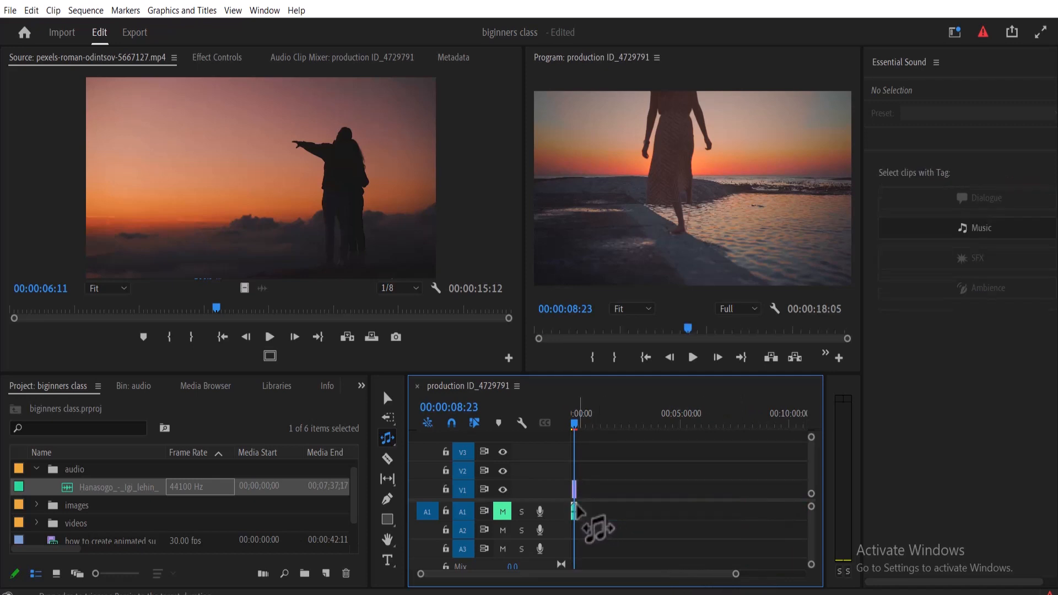
pyautogui.moveTo(736, 575); pyautogui.dragTo(619, 579)
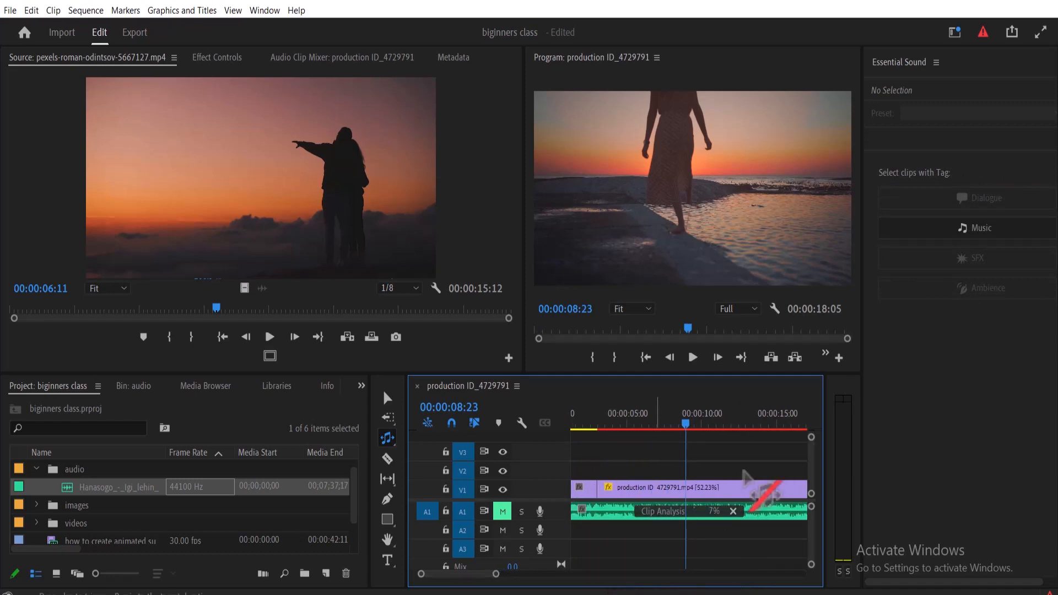
# - Narrow the Essential Sound panel and widen the timeline panel
pyautogui.moveTo(911, 349); pyautogui.dragTo(967, 342)
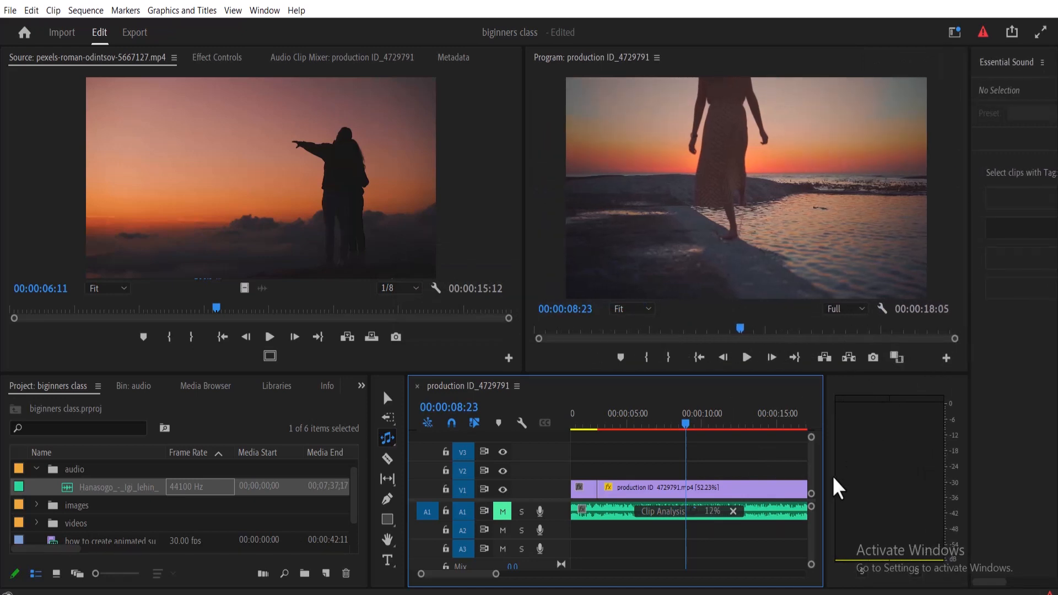
pyautogui.moveTo(826, 478); pyautogui.dragTo(925, 475)
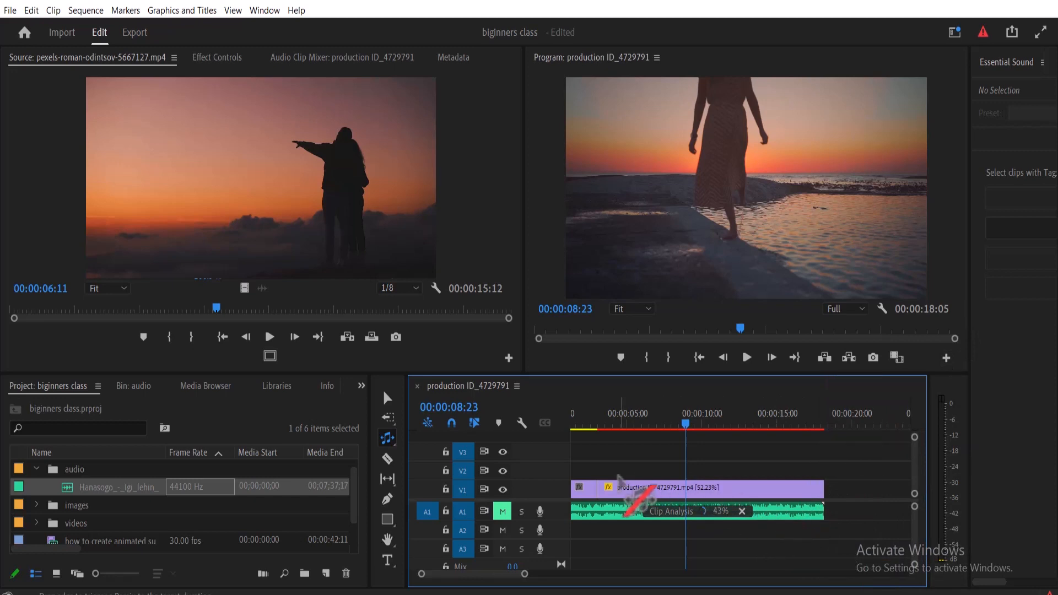
# - Cut the stretched V1 clip at four points with the Razor tool, splitting it into five pieces
pyautogui.click(388, 458)
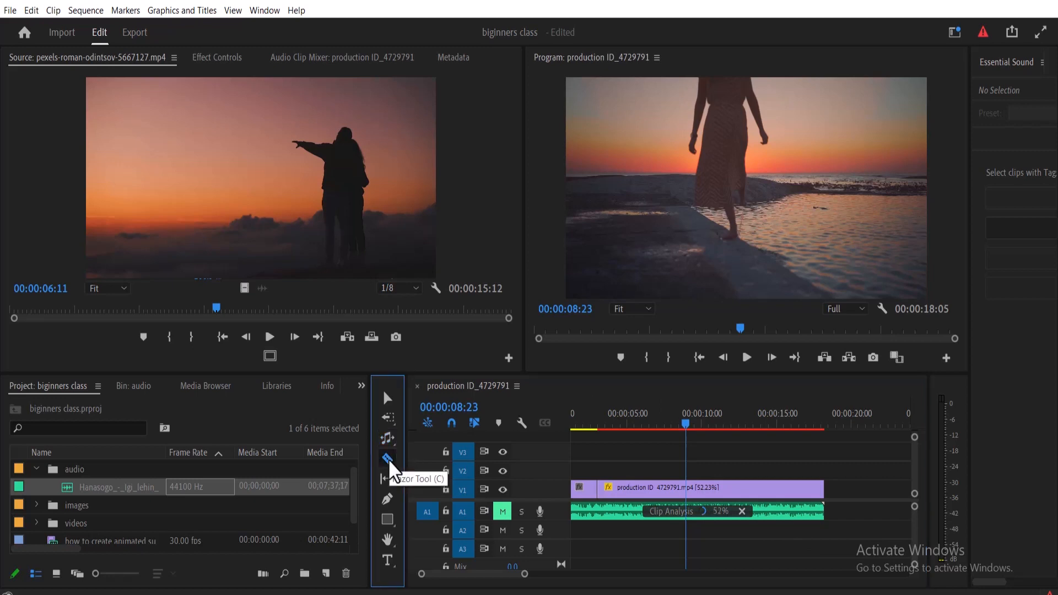
pyautogui.click(619, 487)
pyautogui.click(652, 487)
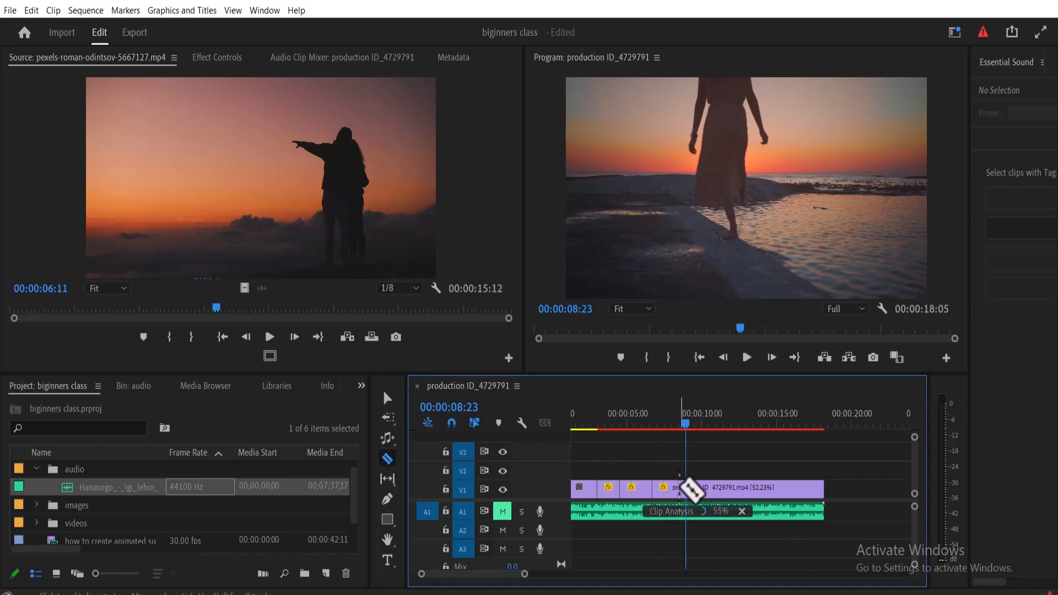
pyautogui.click(679, 487)
pyautogui.click(718, 488)
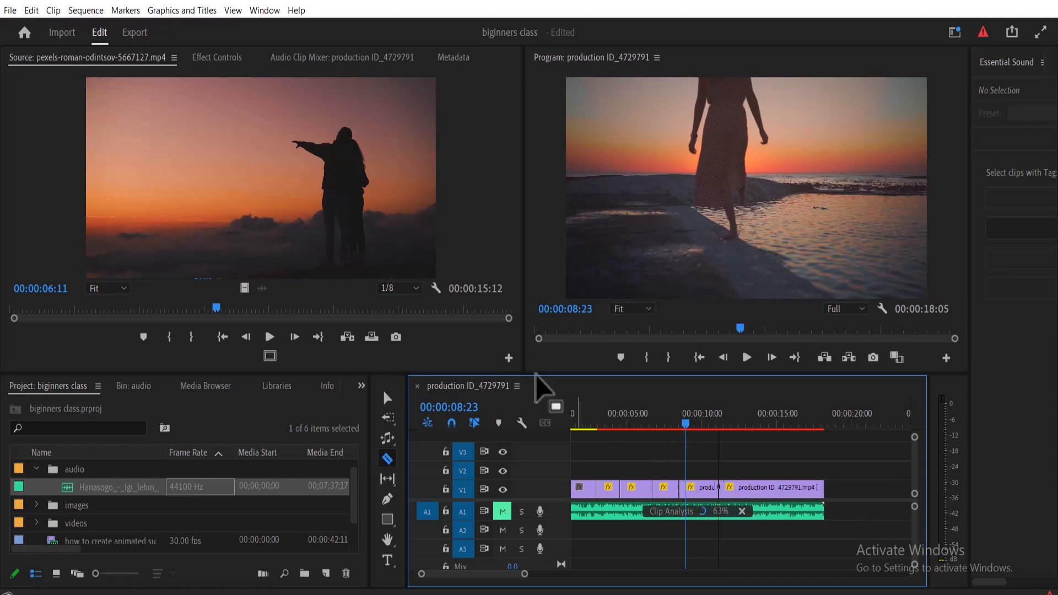
# - Move the second-to-last V1 piece to start at about 00:00:16:15 with the Selection tool, and undo the move
pyautogui.click(388, 397)
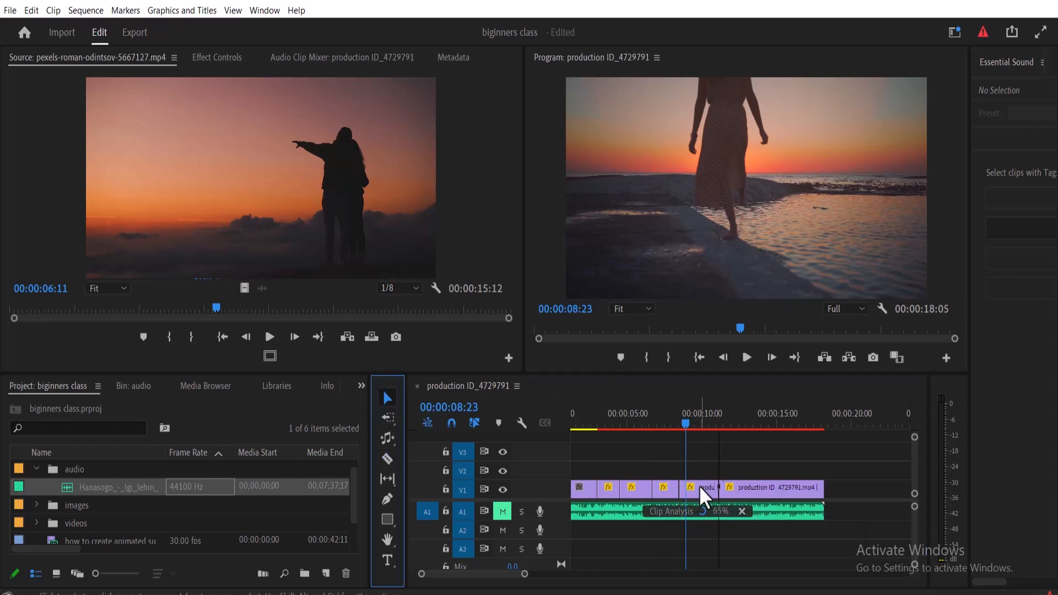
pyautogui.moveTo(698, 487); pyautogui.dragTo(824, 469)
pyautogui.hotkey('ctrl', 'z')
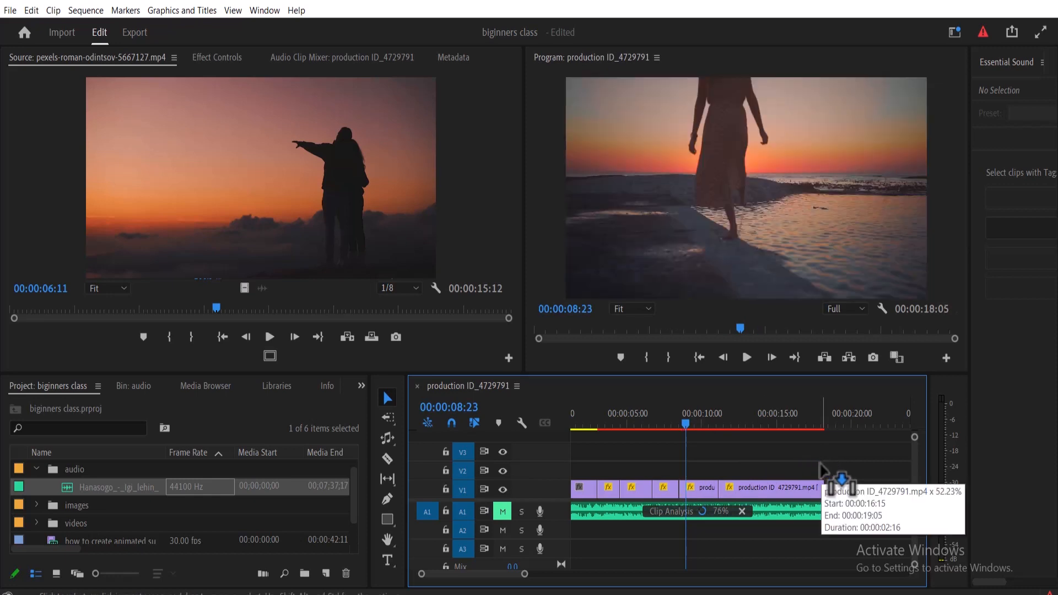
# - With the playhead at 00:00:08:15, slip the footage inside the second-to-last V1 piece earlier and later using the Slip tool
pyautogui.click(390, 476)
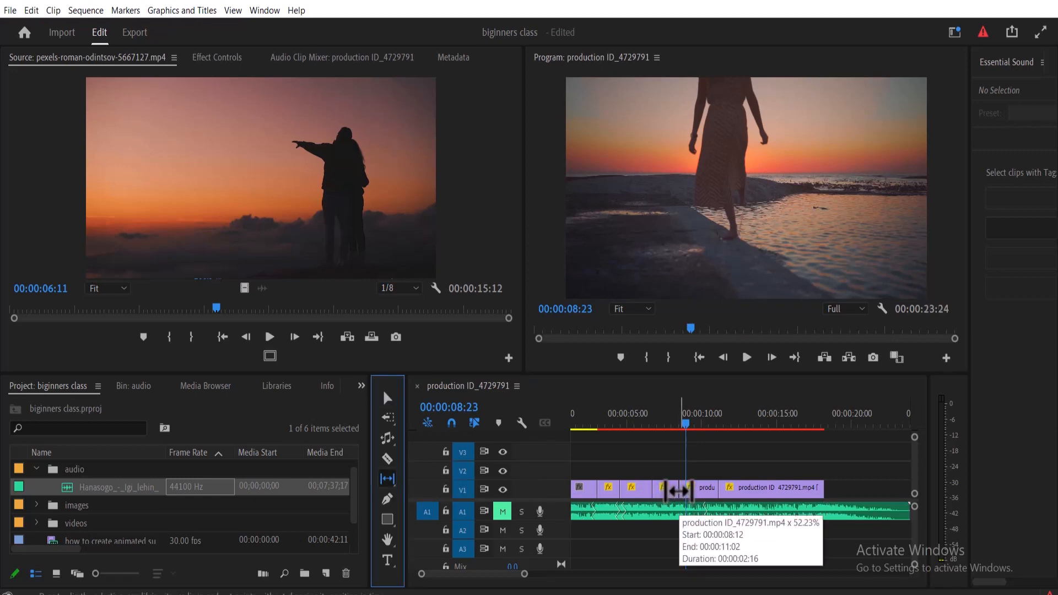
pyautogui.click(685, 423)
pyautogui.moveTo(685, 423); pyautogui.dragTo(682, 421)
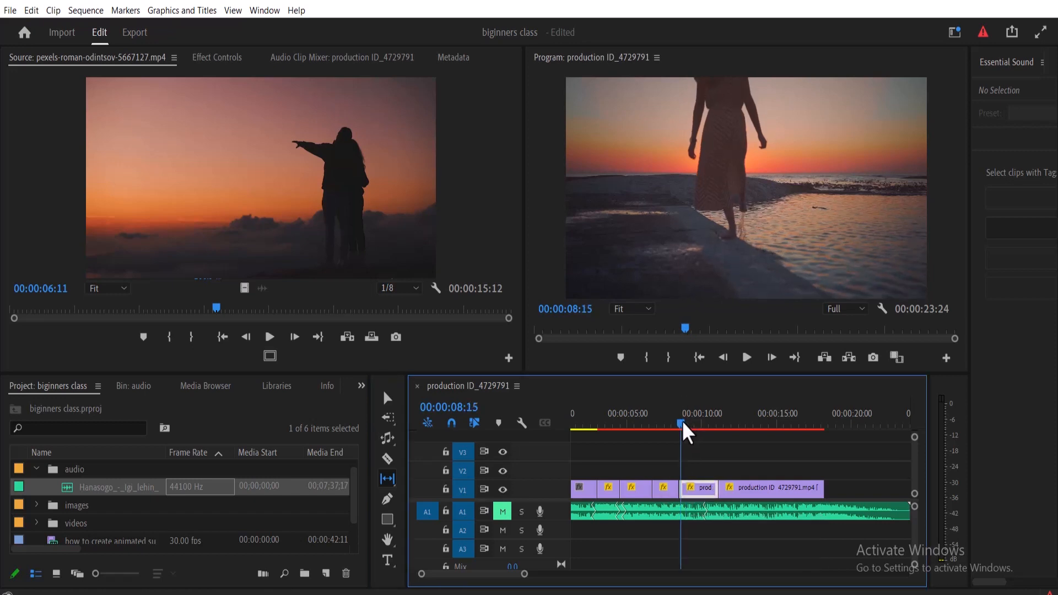
pyautogui.moveTo(523, 576); pyautogui.dragTo(545, 576)
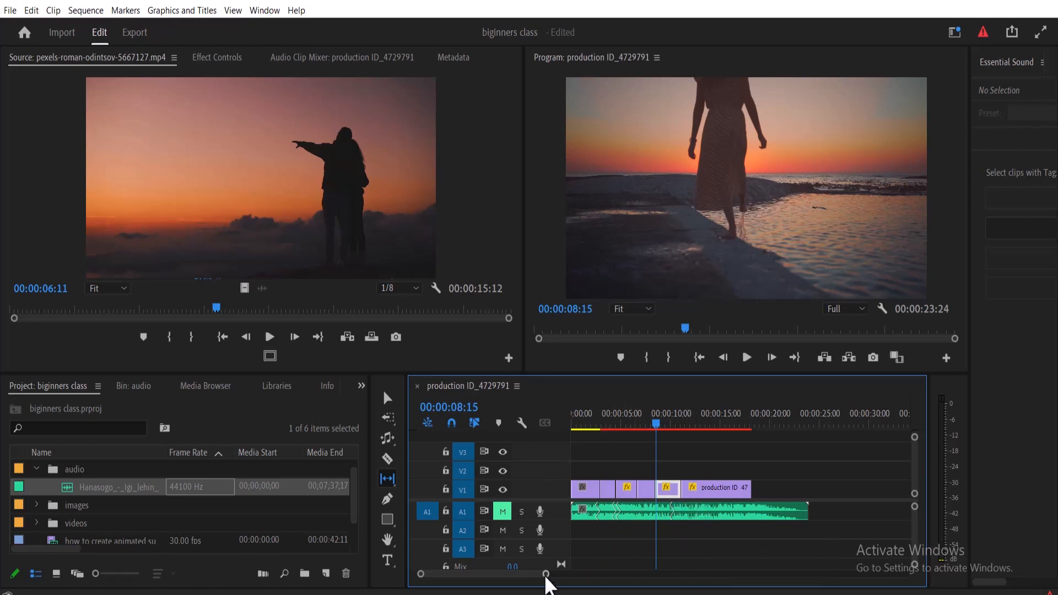
pyautogui.moveTo(545, 573); pyautogui.dragTo(490, 573)
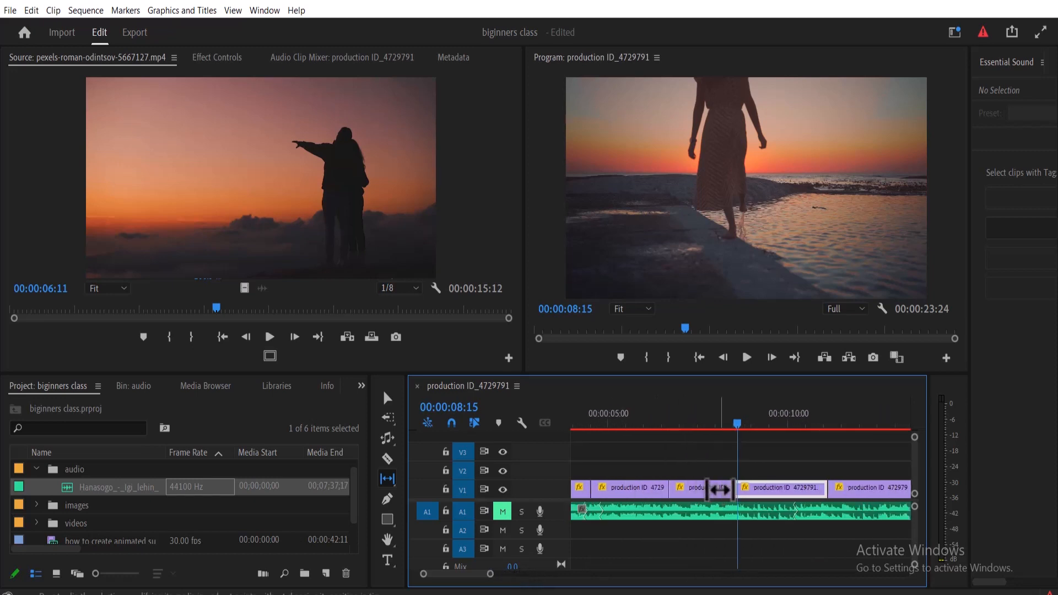
pyautogui.moveTo(719, 489); pyautogui.dragTo(667, 492)
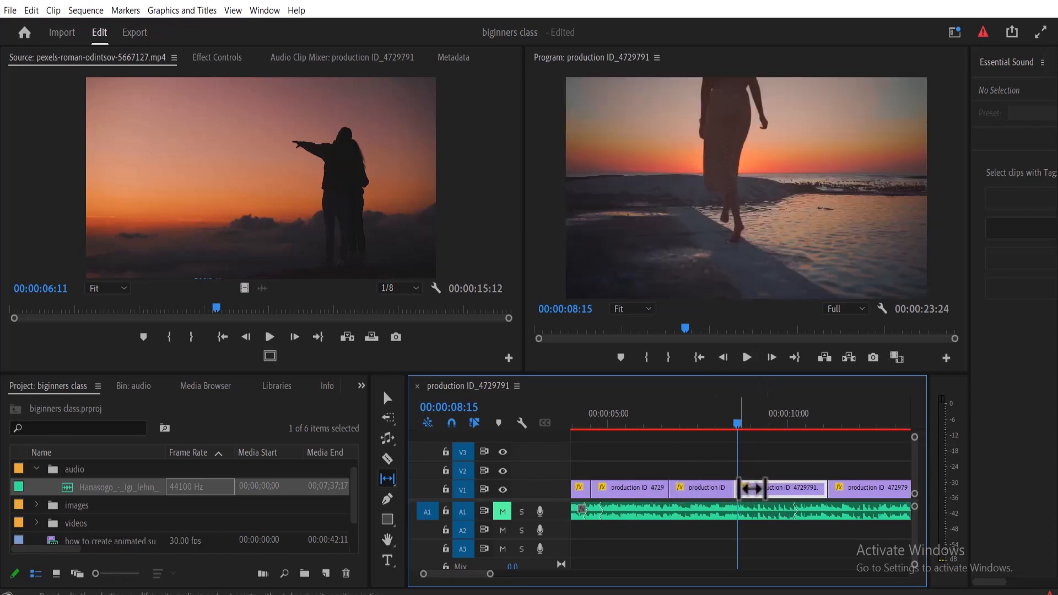
pyautogui.moveTo(738, 489); pyautogui.dragTo(866, 473)
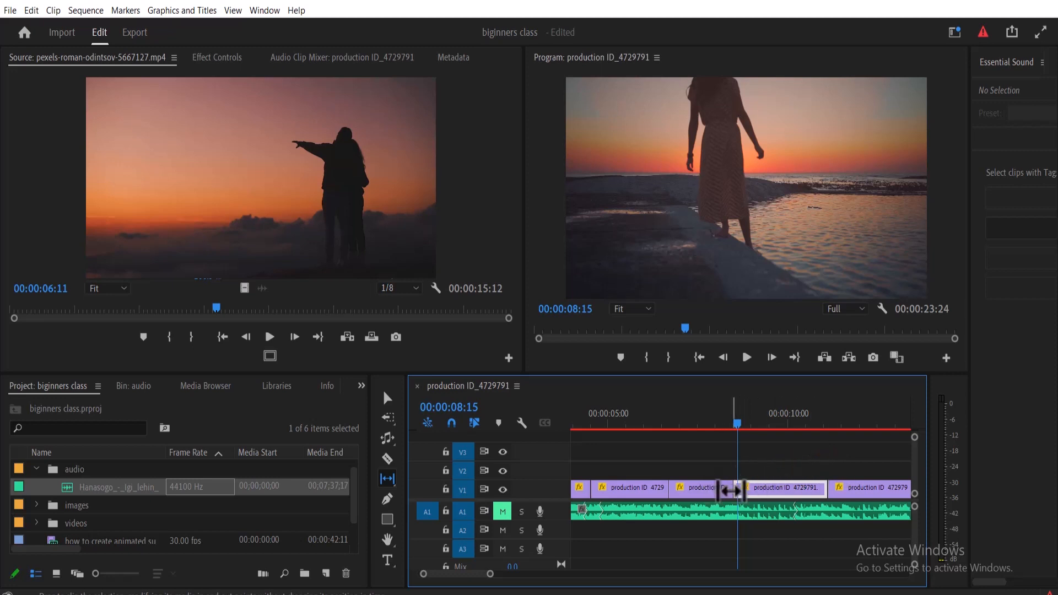
pyautogui.moveTo(721, 487); pyautogui.dragTo(648, 488)
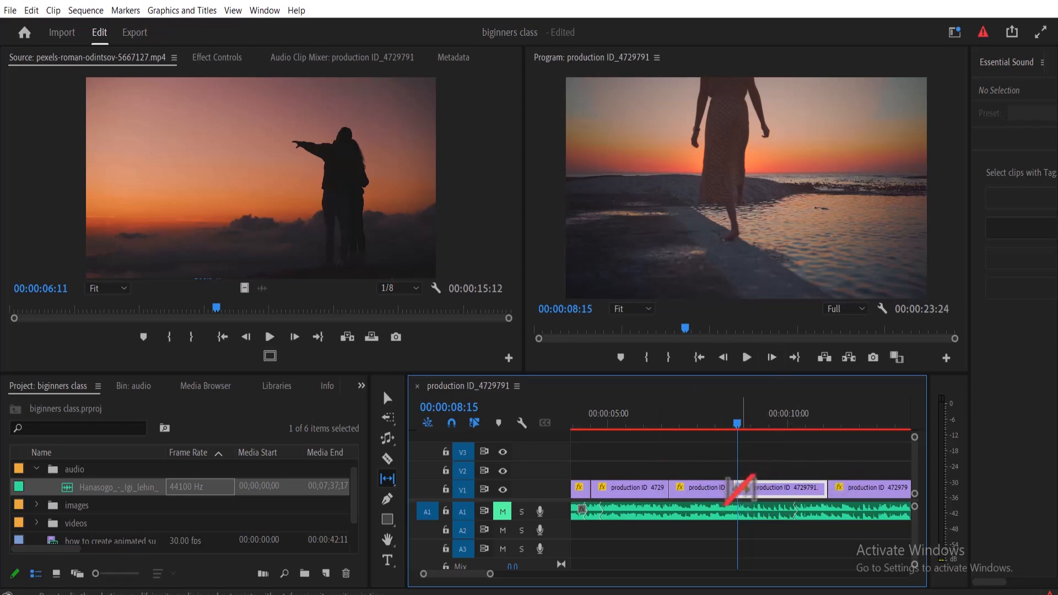
# - Draw a closed-looking four-point shape across the lower half of the frame with the Pen tool, and remove it
pyautogui.click(390, 500)
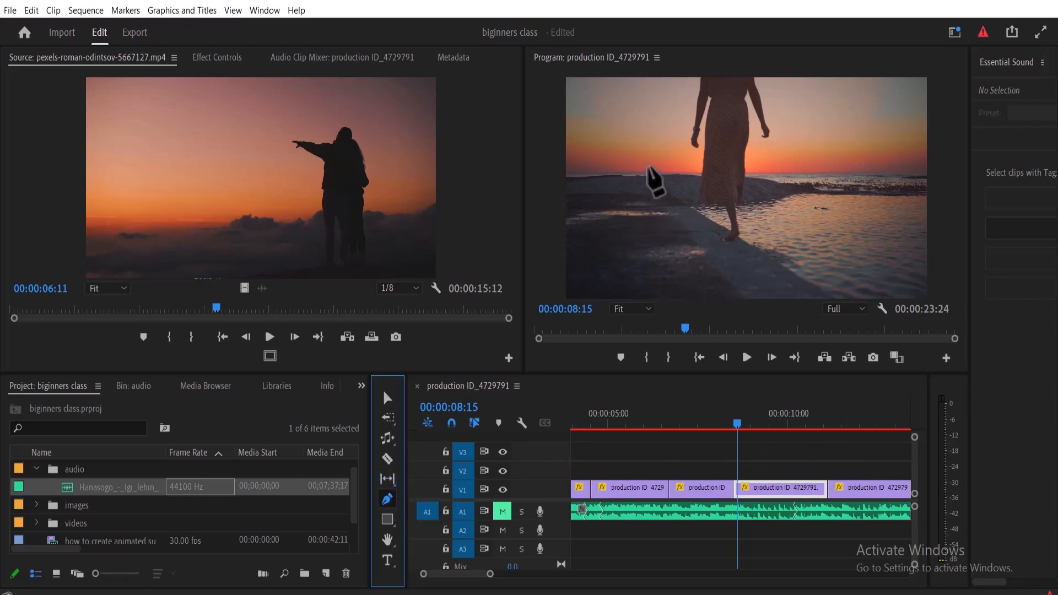
pyautogui.click(648, 165)
pyautogui.click(648, 237)
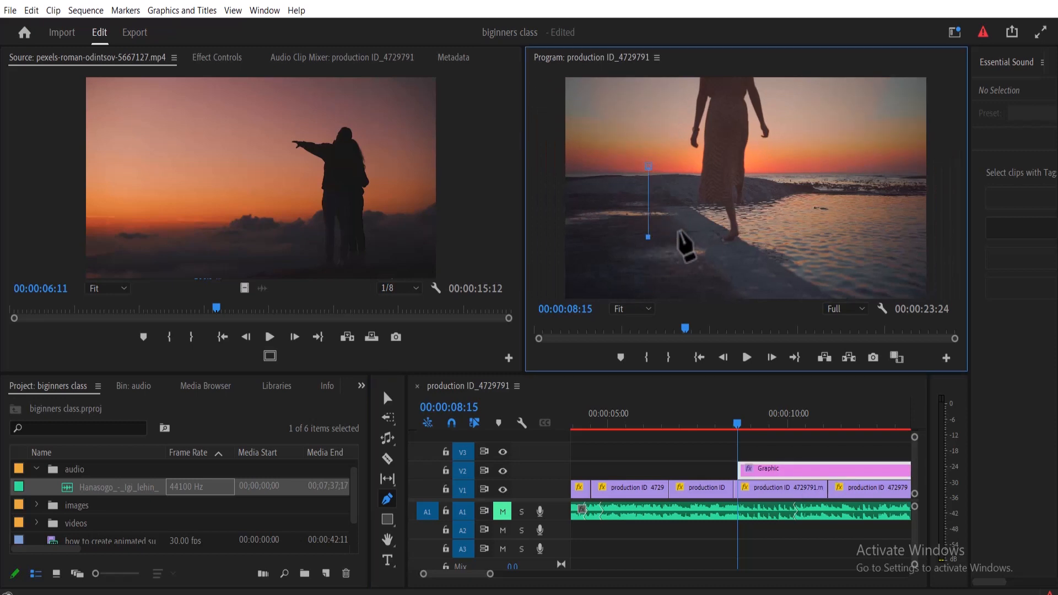
pyautogui.click(850, 240)
pyautogui.click(854, 182)
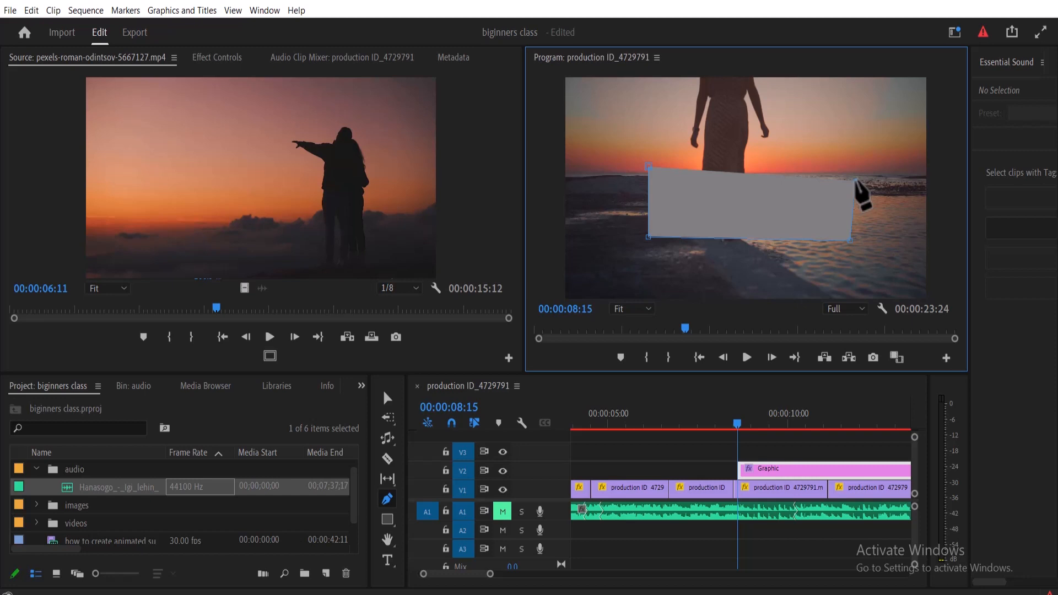
pyautogui.hotkey('ctrl', 'z')
pyautogui.press('Delete')
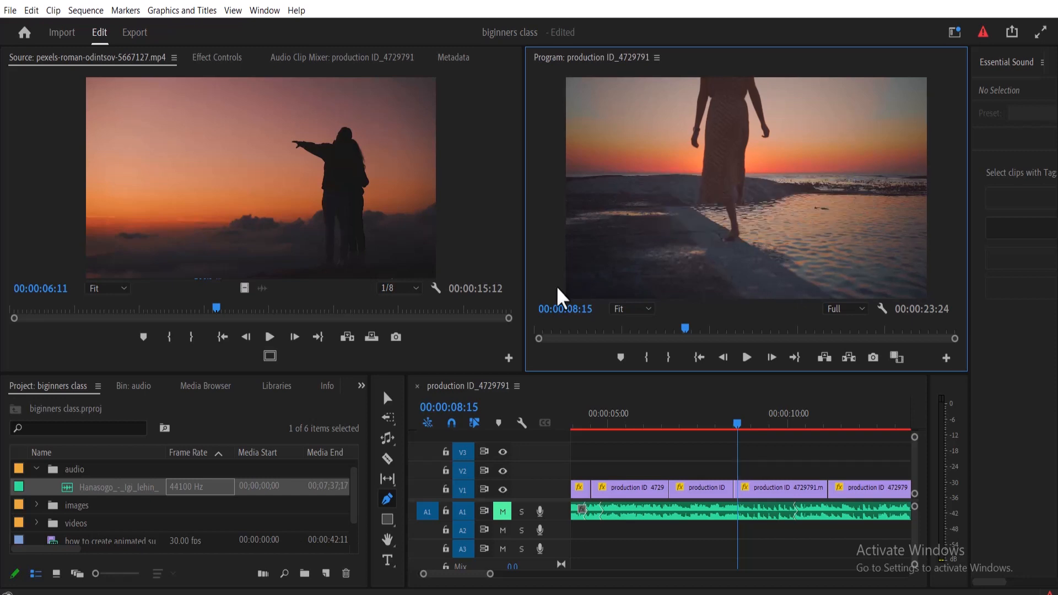
# - Draw a rectangle over the walking woman's feet in the program frame with the Rectangle tool, and delete it
pyautogui.click(386, 520)
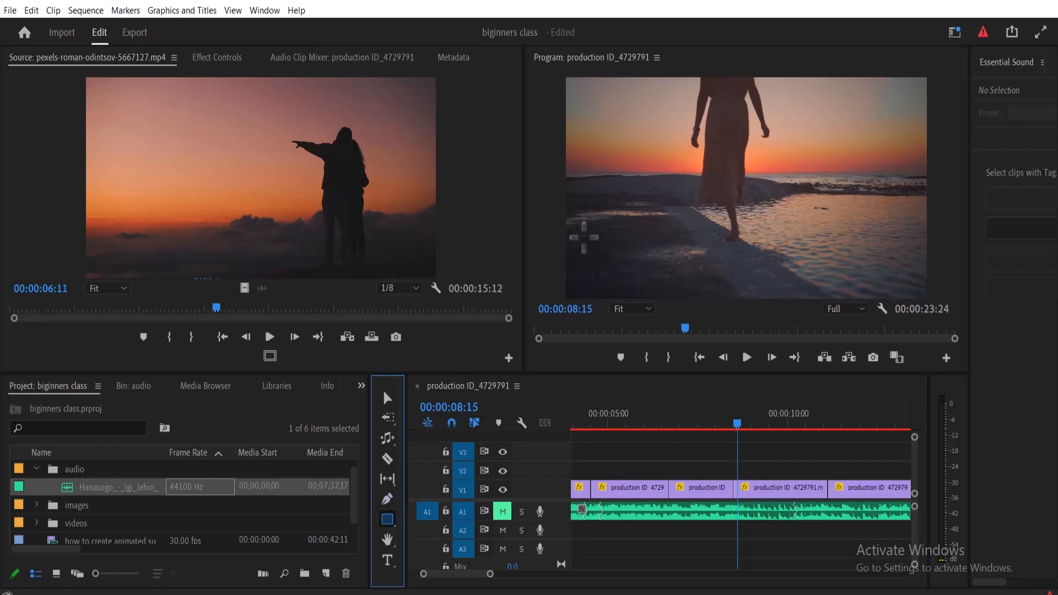
pyautogui.moveTo(636, 185); pyautogui.dragTo(725, 253)
pyautogui.press('Delete')
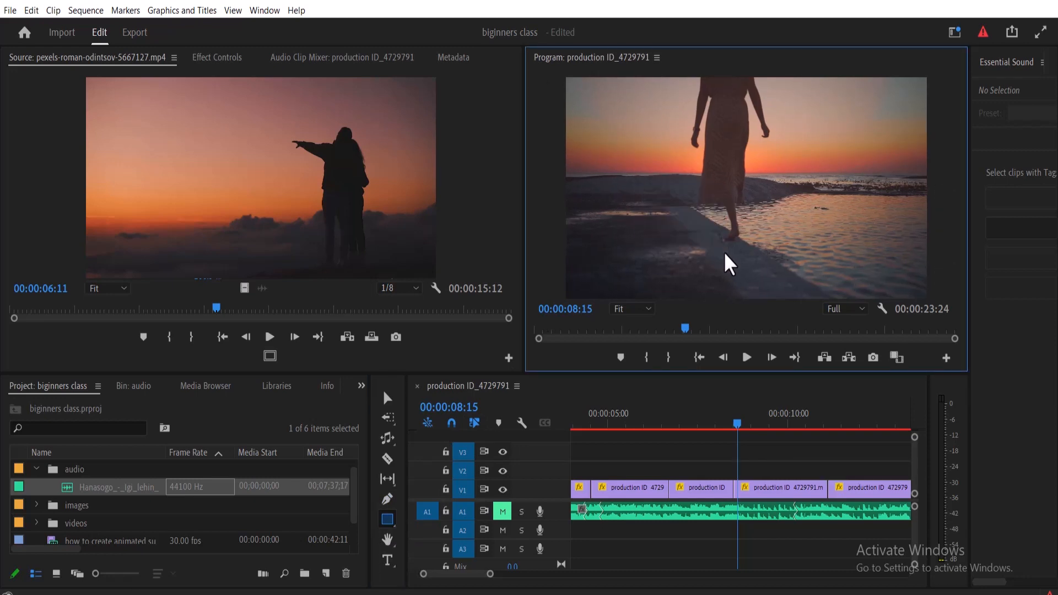
# - Draw a circle beside the walking woman's legs in the program frame with the Ellipse tool, and undo it
pyautogui.click(395, 522)
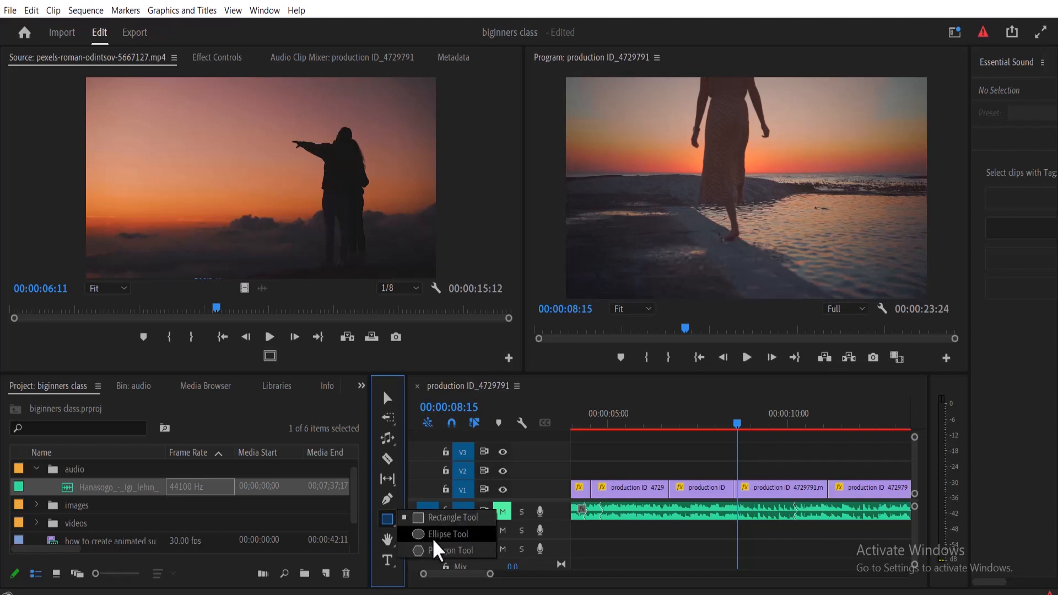
pyautogui.click(449, 534)
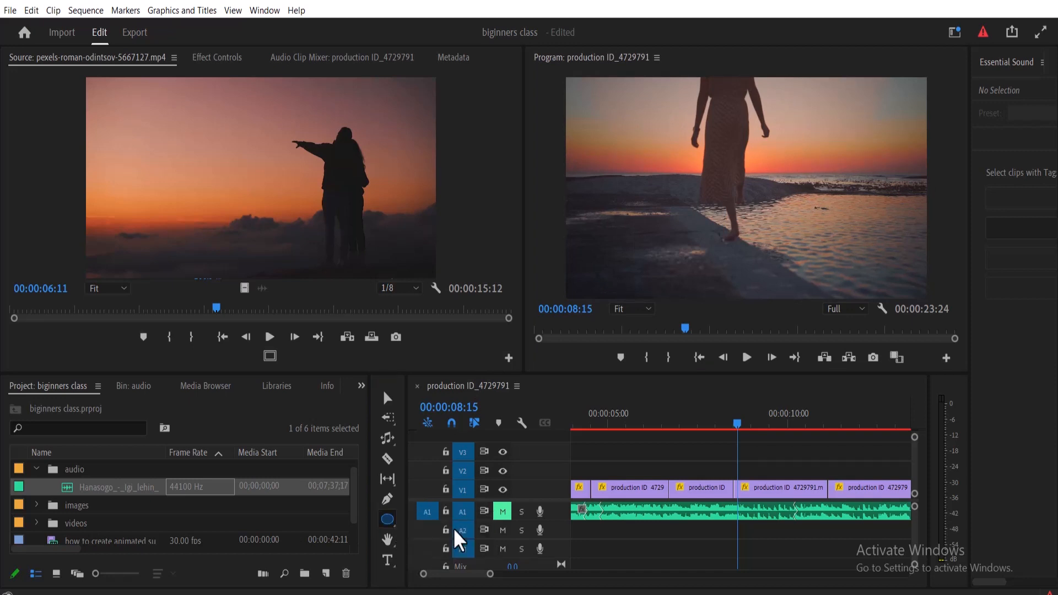
pyautogui.moveTo(638, 160); pyautogui.dragTo(734, 234)
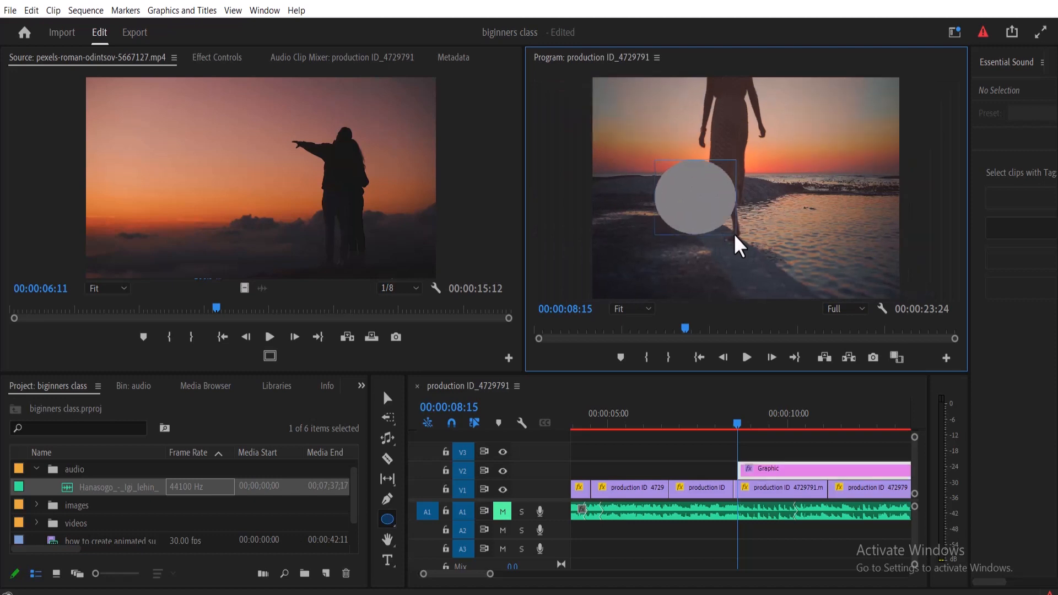
pyautogui.hotkey('ctrl', 'z')
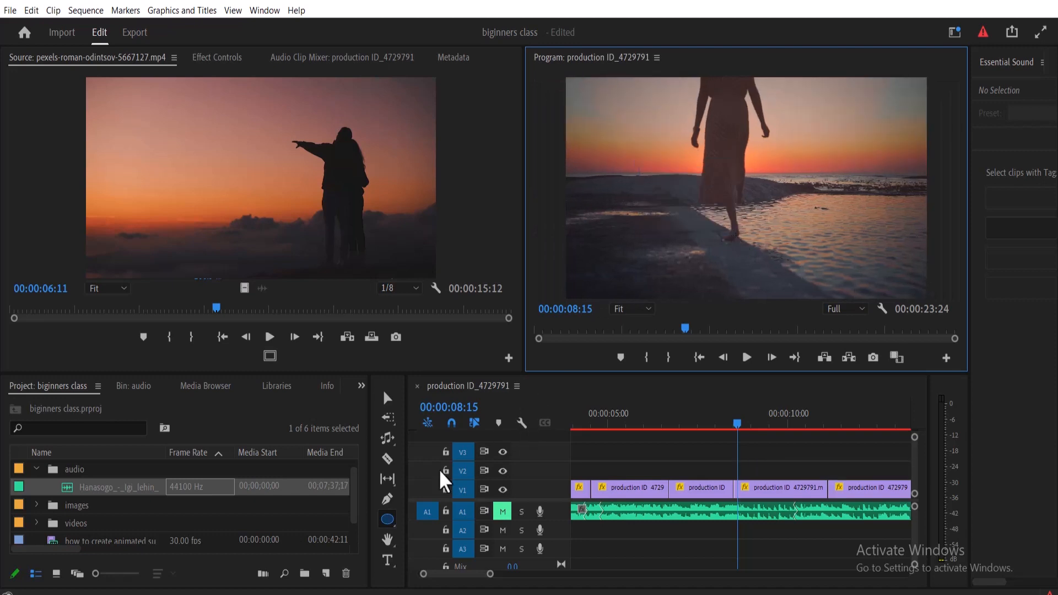
# - Mark the source clip from 00:00:04:03 to 00:00:11:10 and slide the marked in/out range to an earlier part of the clip
pyautogui.click(388, 540)
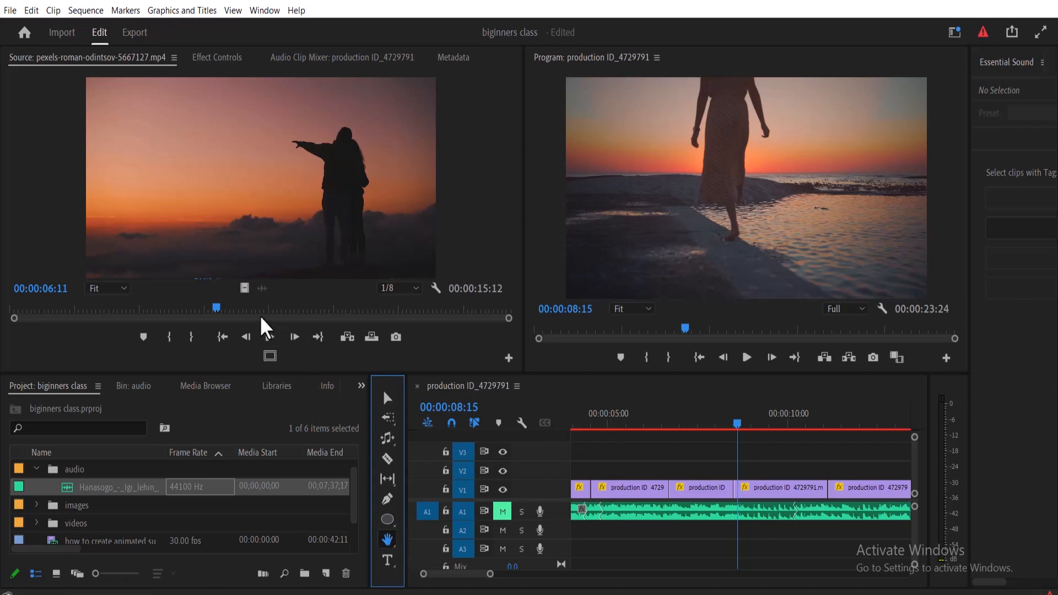
pyautogui.click(144, 307)
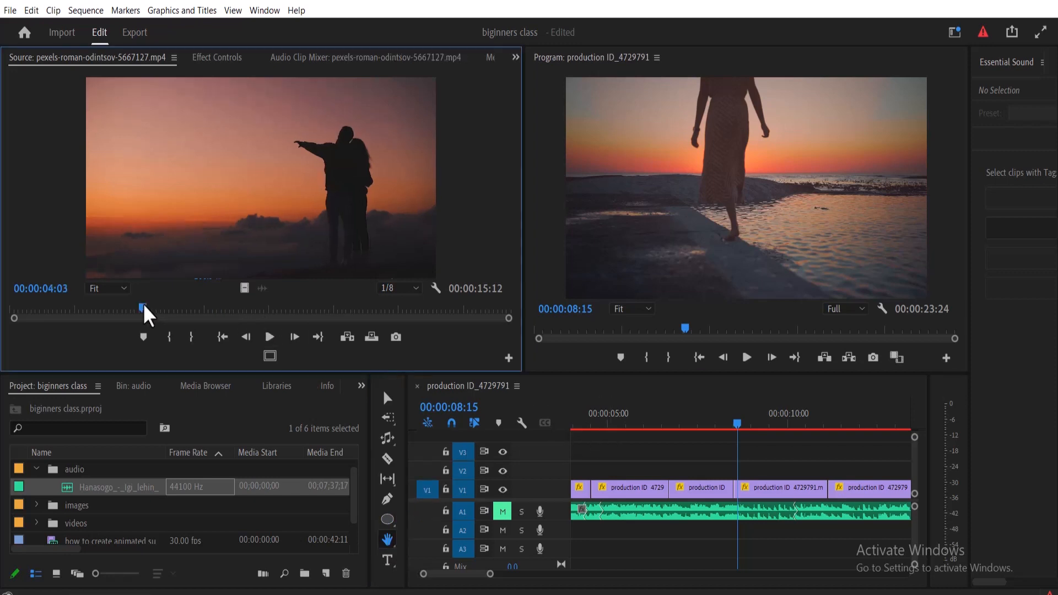
pyautogui.press('y')
pyautogui.press('i')
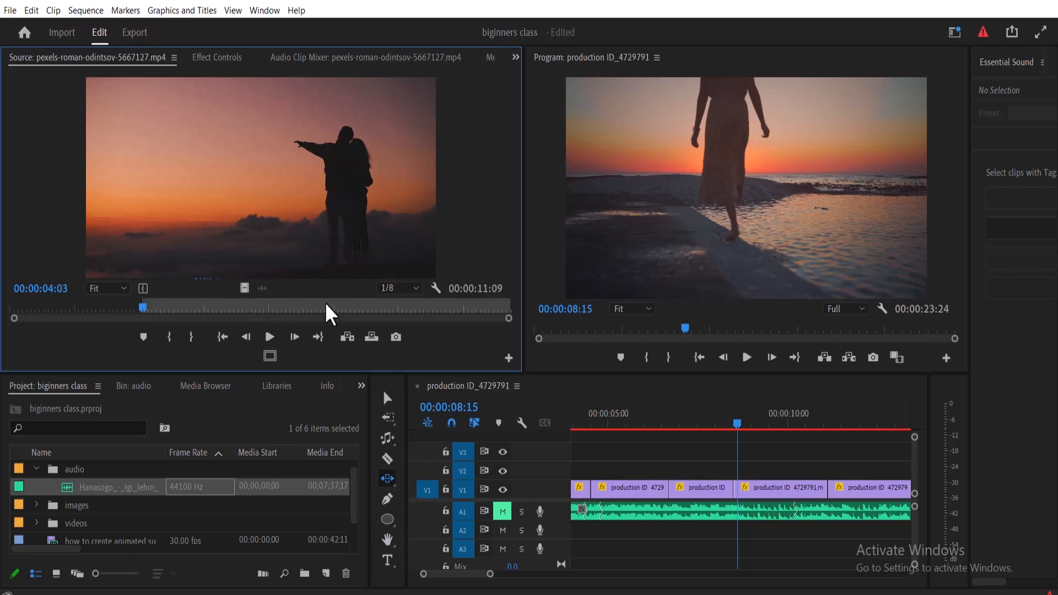
pyautogui.click(377, 307)
pyautogui.press('o')
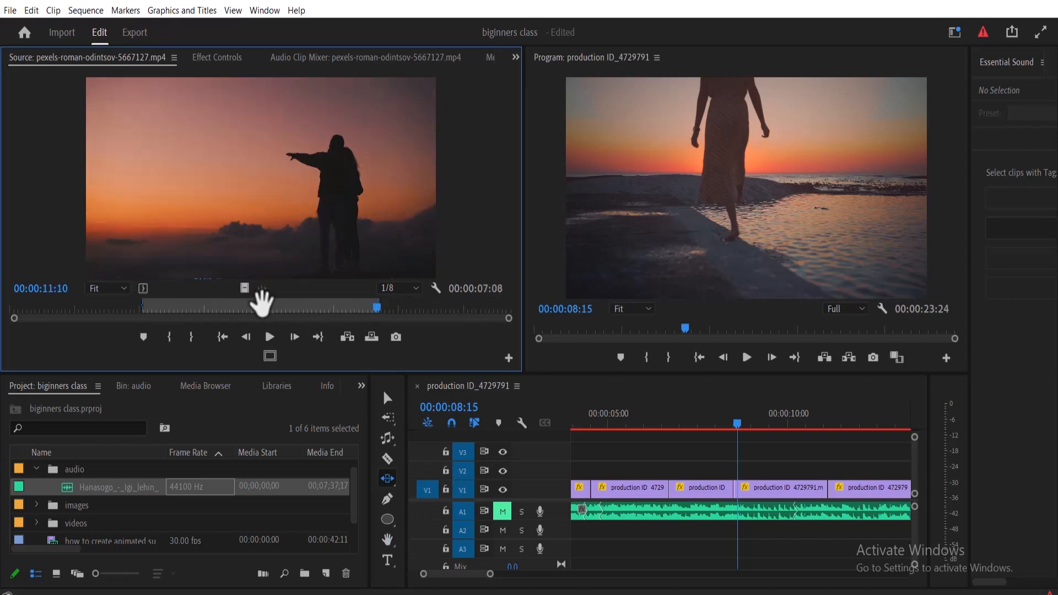
pyautogui.moveTo(260, 302); pyautogui.dragTo(160, 312)
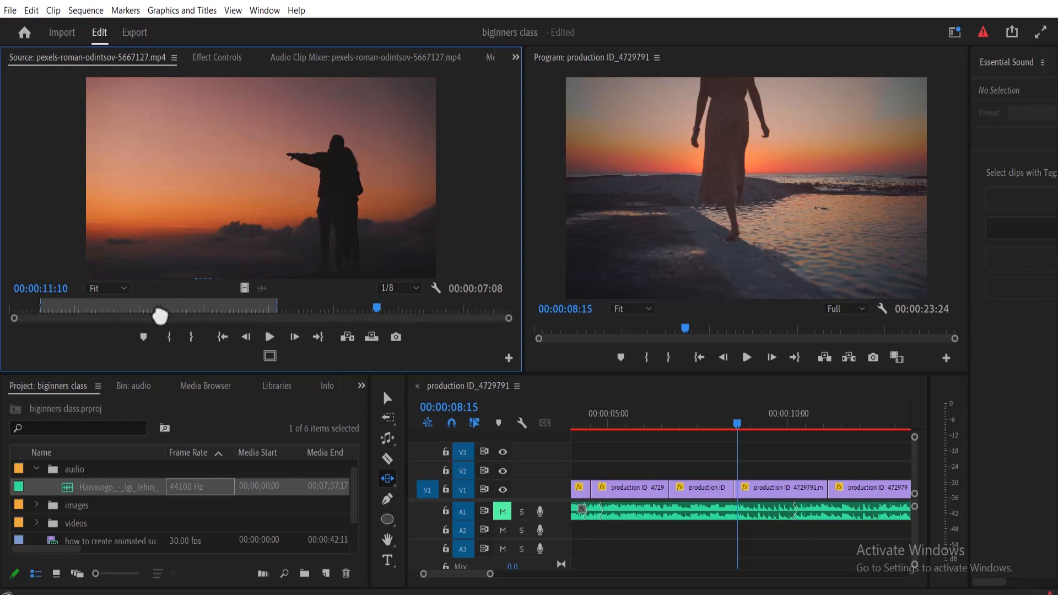
# - Add the text "subscribe" to the program frame with the Type tool and enlarge it across the middle
pyautogui.click(388, 560)
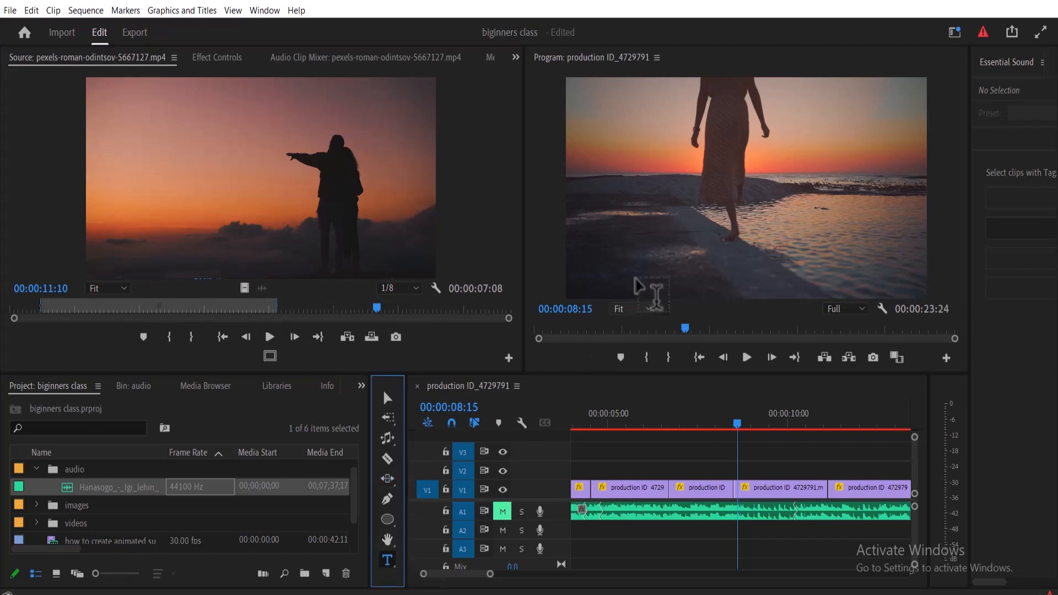
pyautogui.click(633, 178)
pyautogui.write('S')
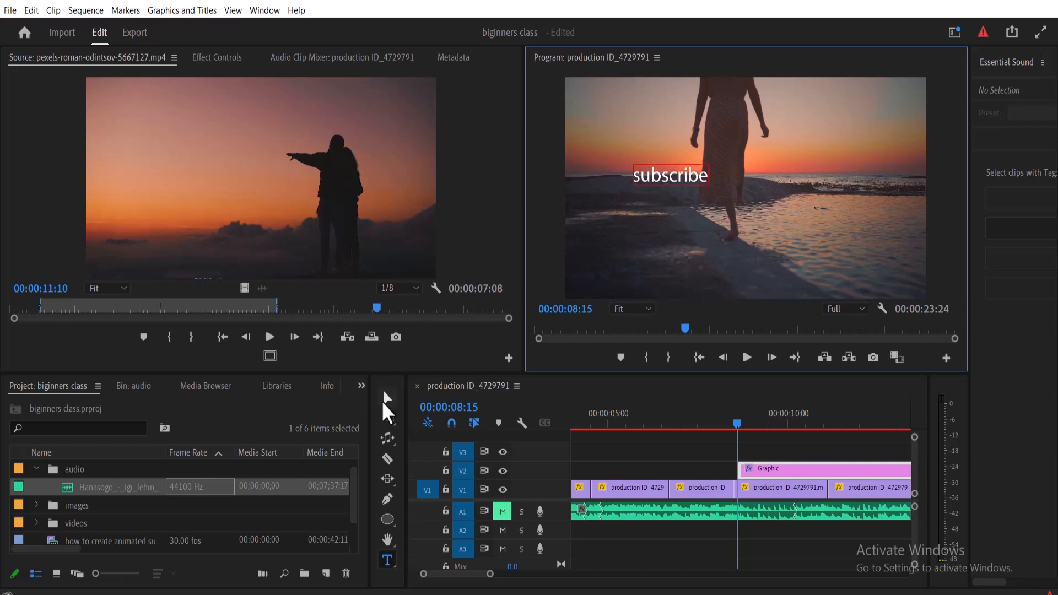
pyautogui.click(386, 400)
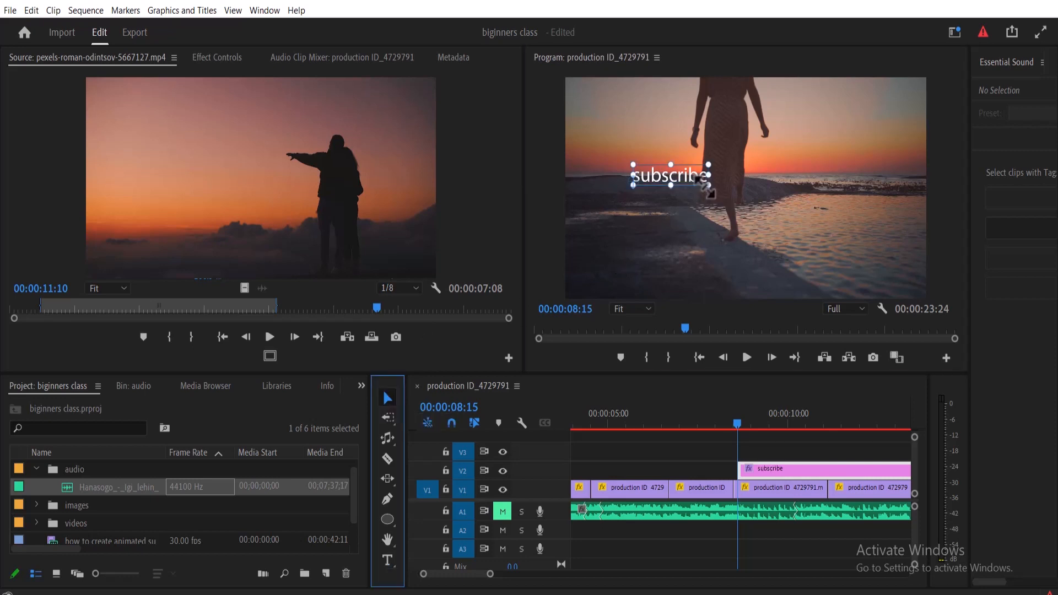
pyautogui.moveTo(708, 190); pyautogui.dragTo(845, 231)
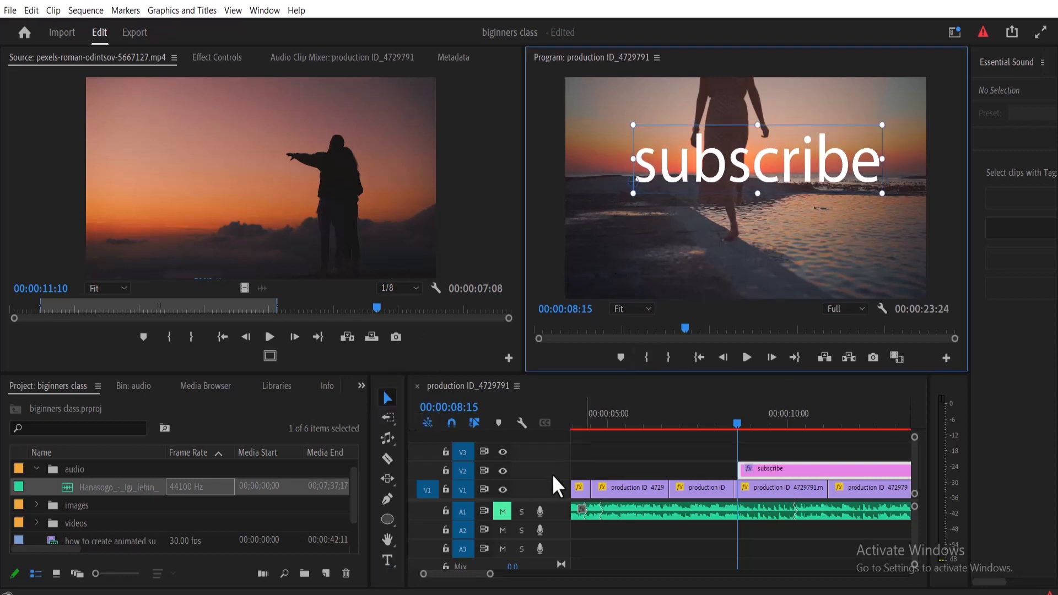
# - Add a second text "subscribe" running down the left edge of the video frame with the Vertical Type tool
pyautogui.click(388, 558)
pyautogui.click(433, 574)
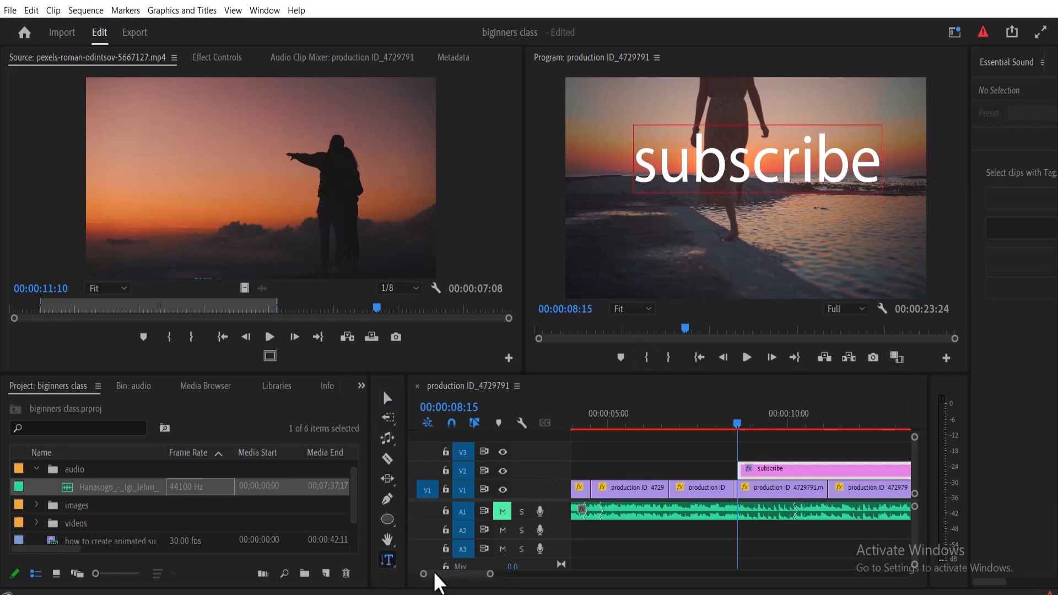
pyautogui.click(586, 103)
pyautogui.write('su')
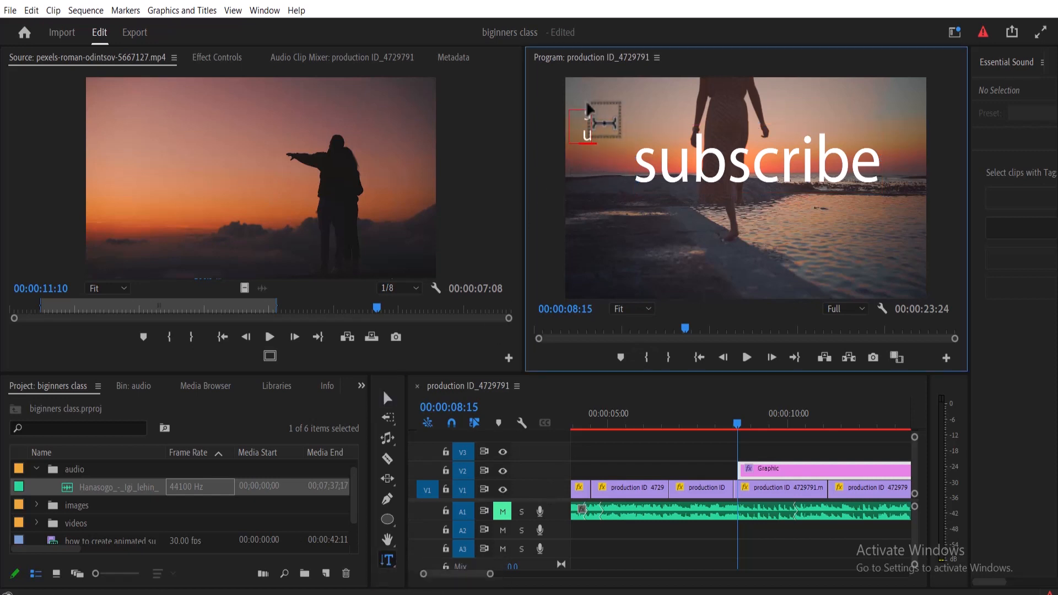
pyautogui.write('bscri')
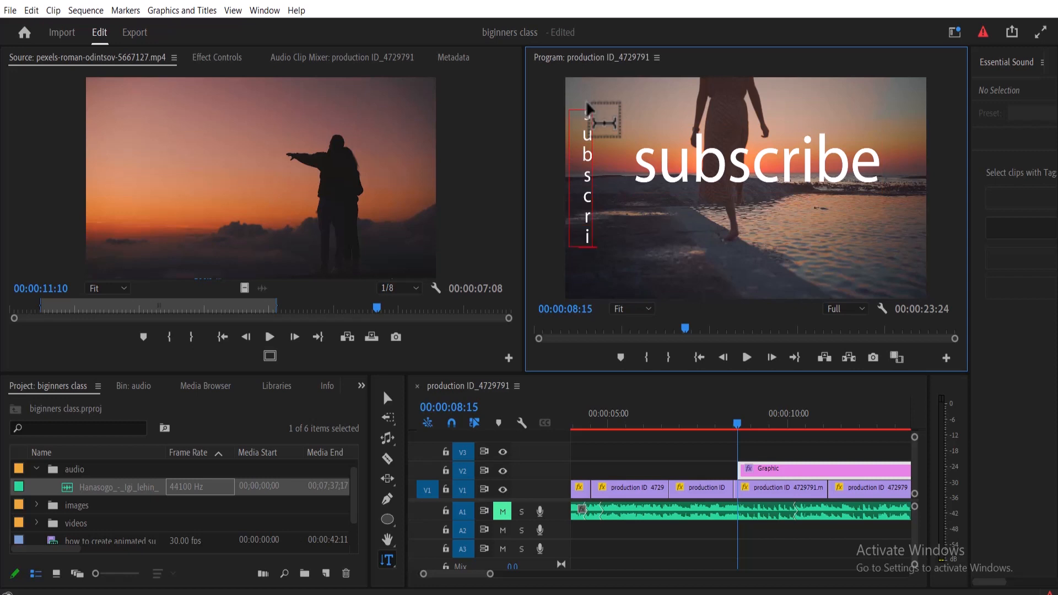
pyautogui.write('be')
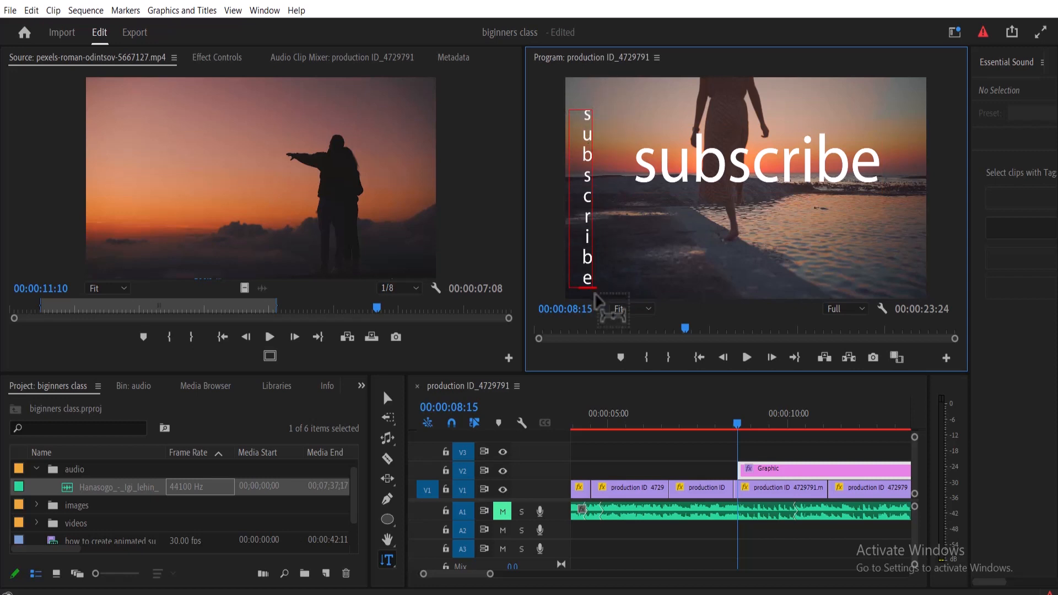
# - Delete the text graphic clip from V2 and return to the Selection tool
pyautogui.click(778, 469)
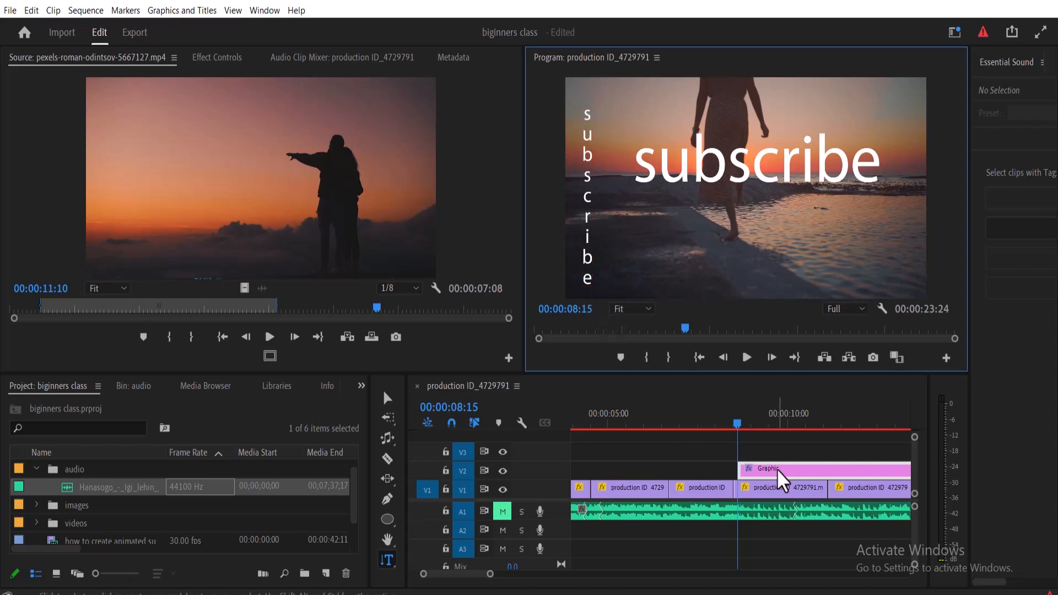
pyautogui.click(777, 470)
pyautogui.press('Delete')
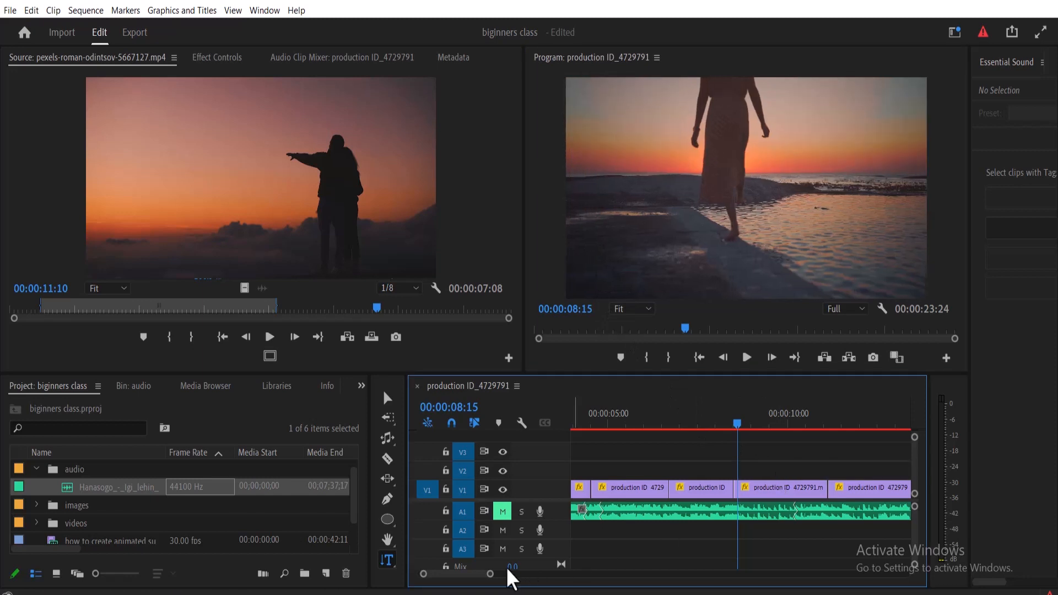
pyautogui.moveTo(490, 574); pyautogui.dragTo(562, 579)
pyautogui.click(390, 399)
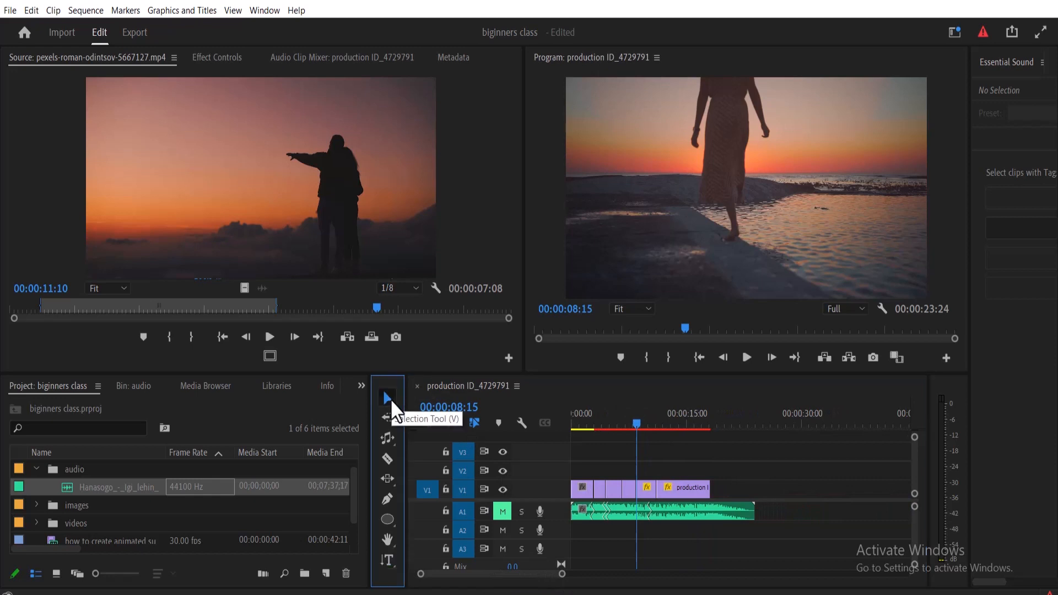
# - Switch to File Explorer and open the videos folder inside the masterclass folder
pyautogui.click(35, 468)
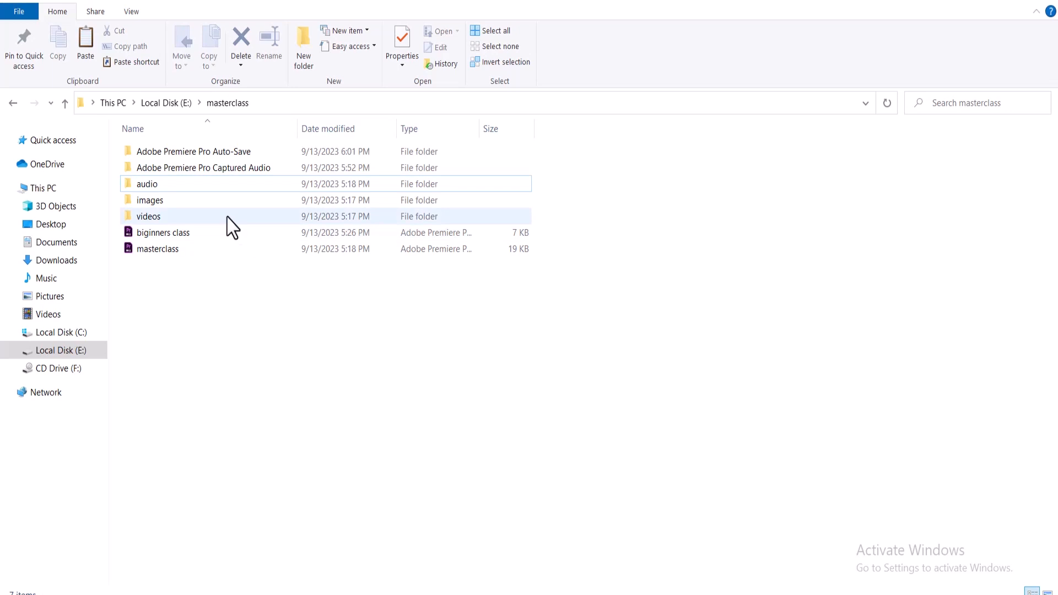
pyautogui.click(227, 216)
pyautogui.doubleClick(227, 217)
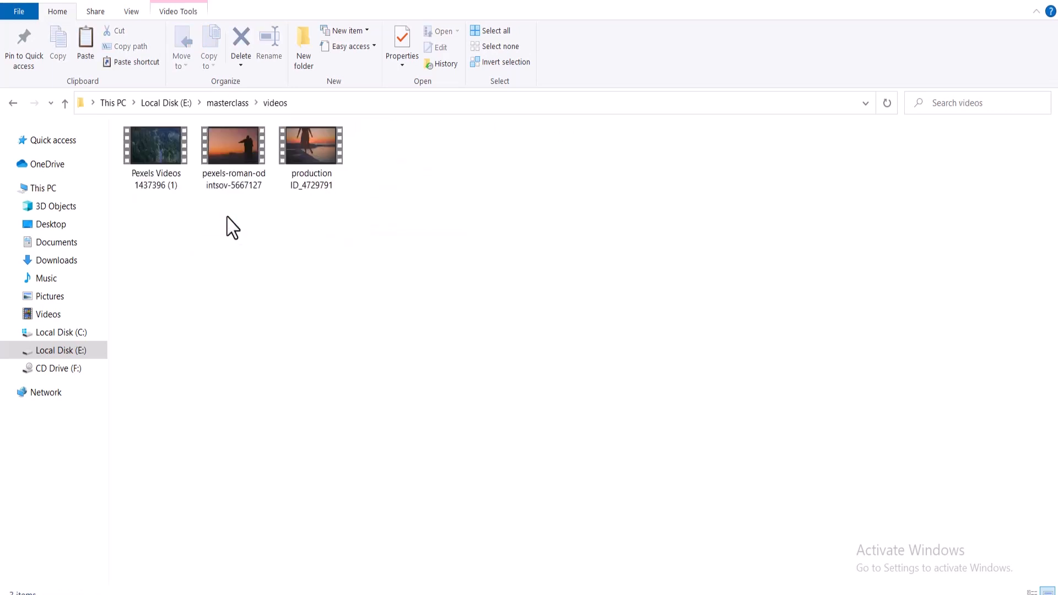
# - Switch back to Premiere Pro and move the timeline playhead to 00:00:15:22
pyautogui.moveTo(316, 227); pyautogui.dragTo(560, 493)
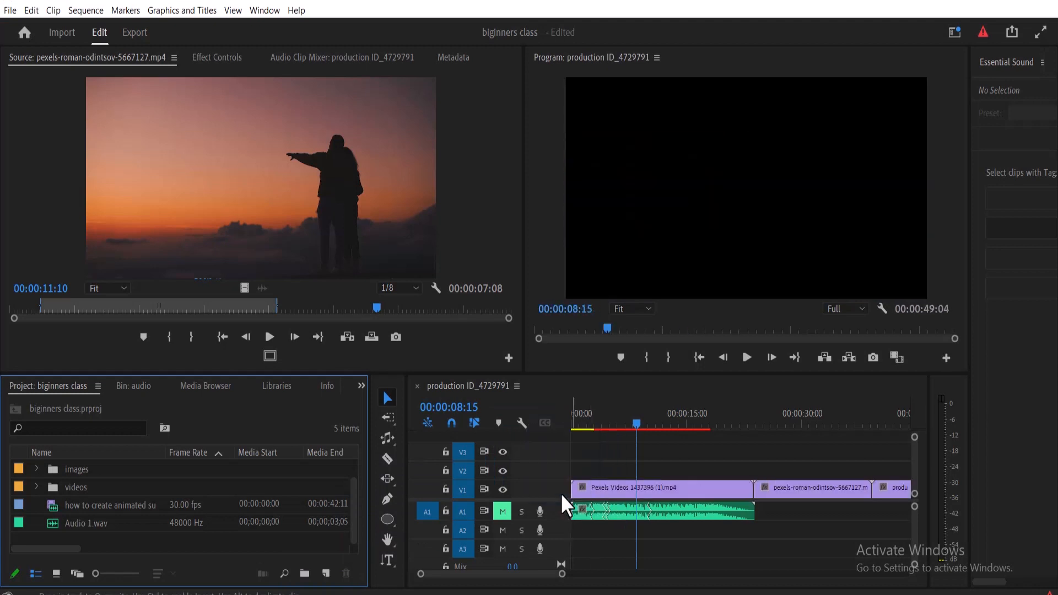
pyautogui.moveTo(560, 576); pyautogui.dragTo(627, 562)
pyautogui.moveTo(670, 422); pyautogui.dragTo(625, 418)
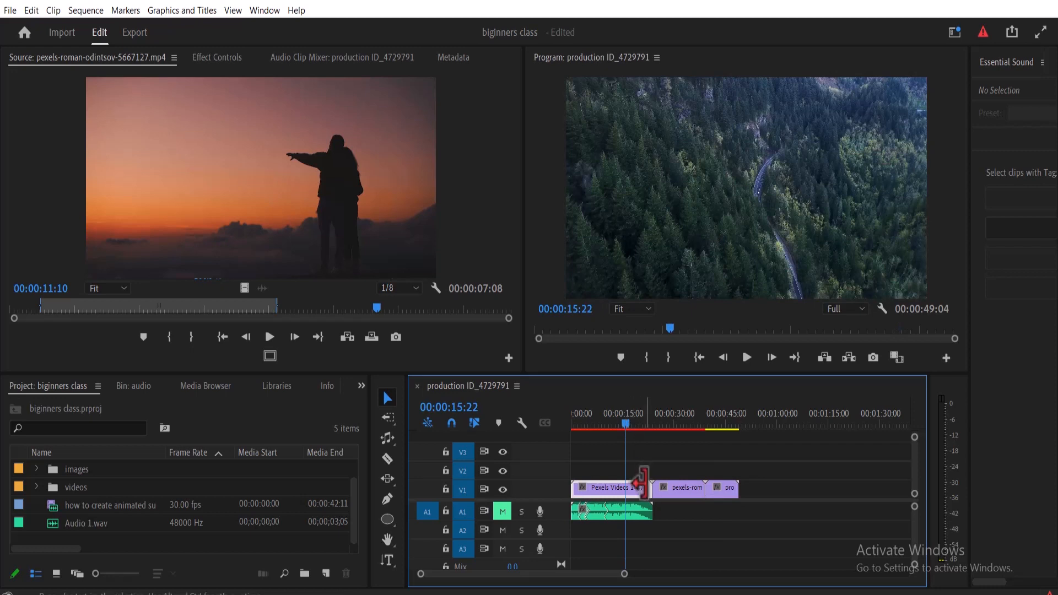
# - Split the video clips on V1 into shorter segments at several points with the Razor tool and return to the Selection tool
pyautogui.click(386, 458)
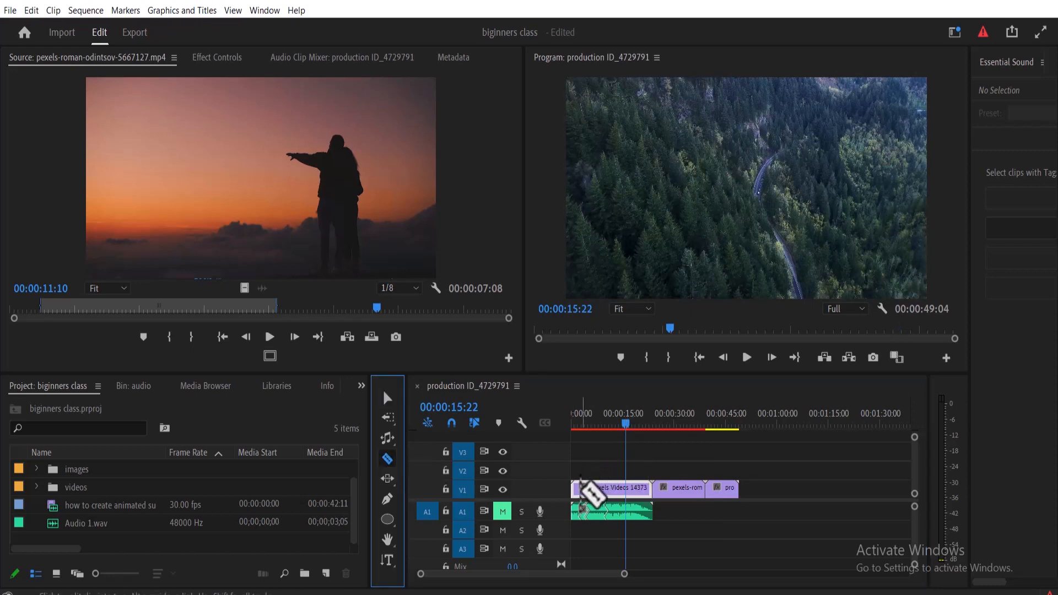
pyautogui.click(580, 492)
pyautogui.click(598, 490)
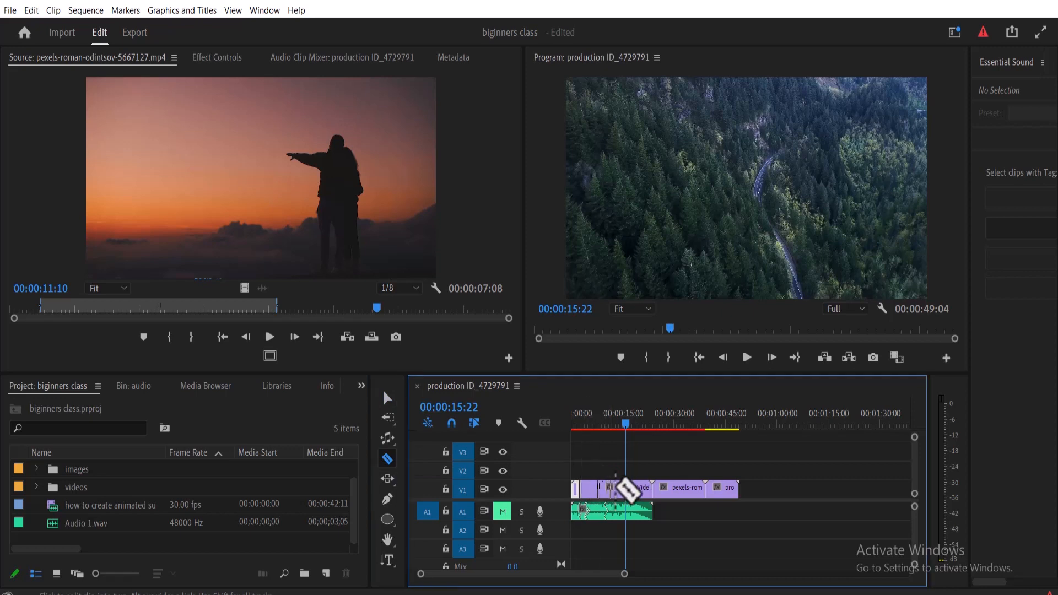
pyautogui.click(623, 490)
pyautogui.click(638, 490)
pyautogui.click(673, 490)
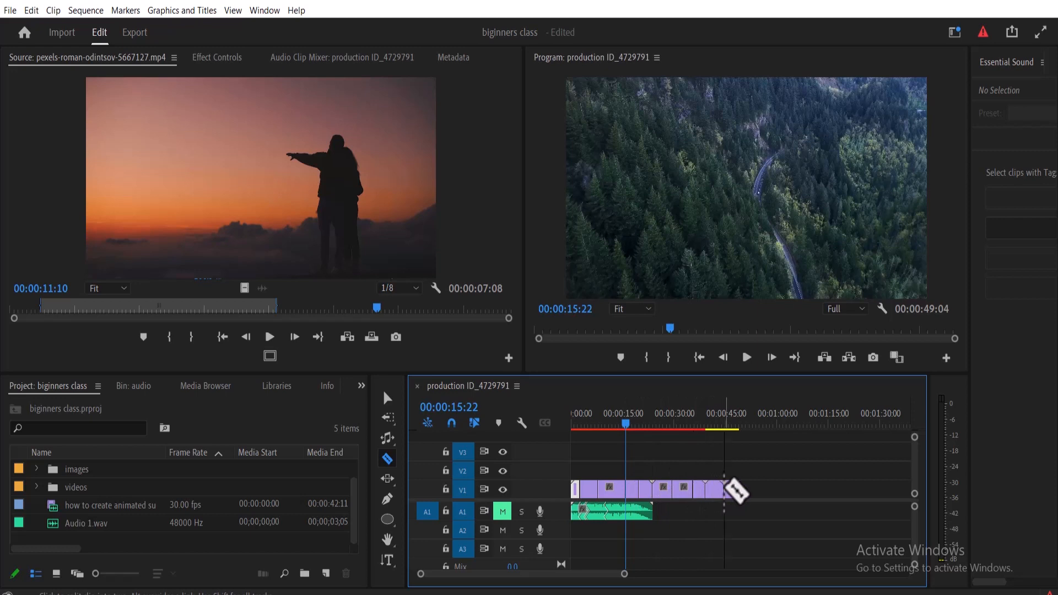
pyautogui.press('v')
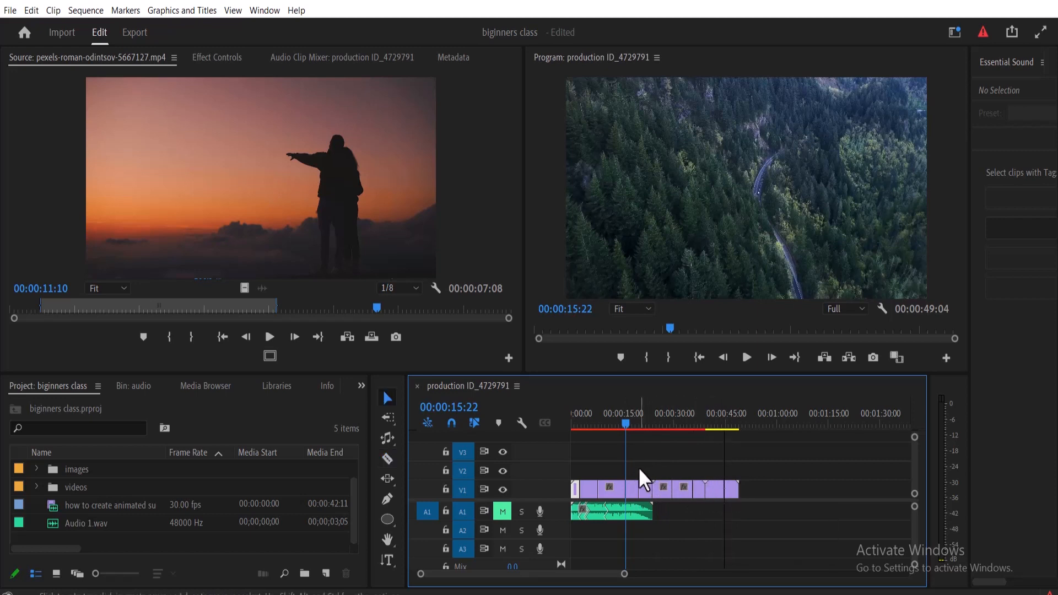
# - Delete the unwanted V1 segments and move the remaining ones together into one continuous run about as long as the audio
pyautogui.moveTo(639, 468)
pyautogui.mouseDown()
pyautogui.moveTo(681, 491)
pyautogui.moveTo(654, 489)
pyautogui.moveTo(655, 478)
pyautogui.mouseUp()
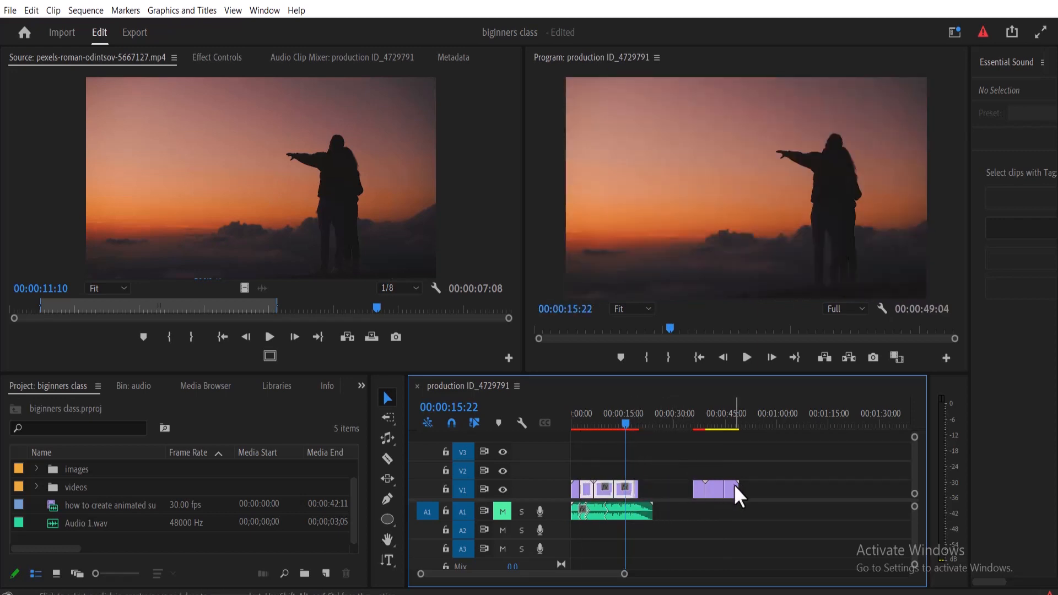
pyautogui.click(751, 508)
pyautogui.moveTo(723, 490); pyautogui.dragTo(634, 490)
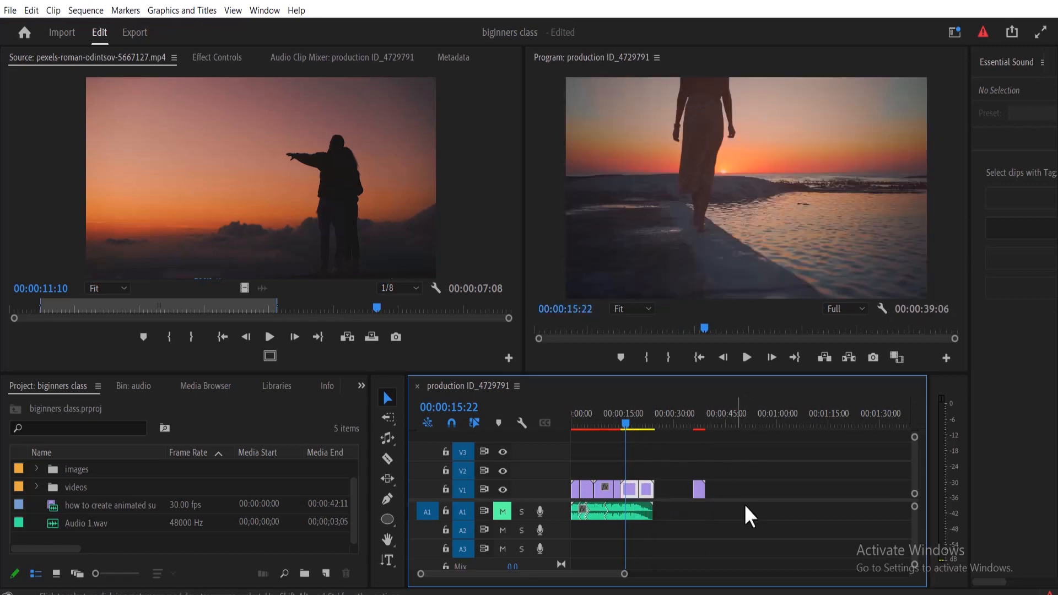
pyautogui.moveTo(737, 518); pyautogui.dragTo(695, 479)
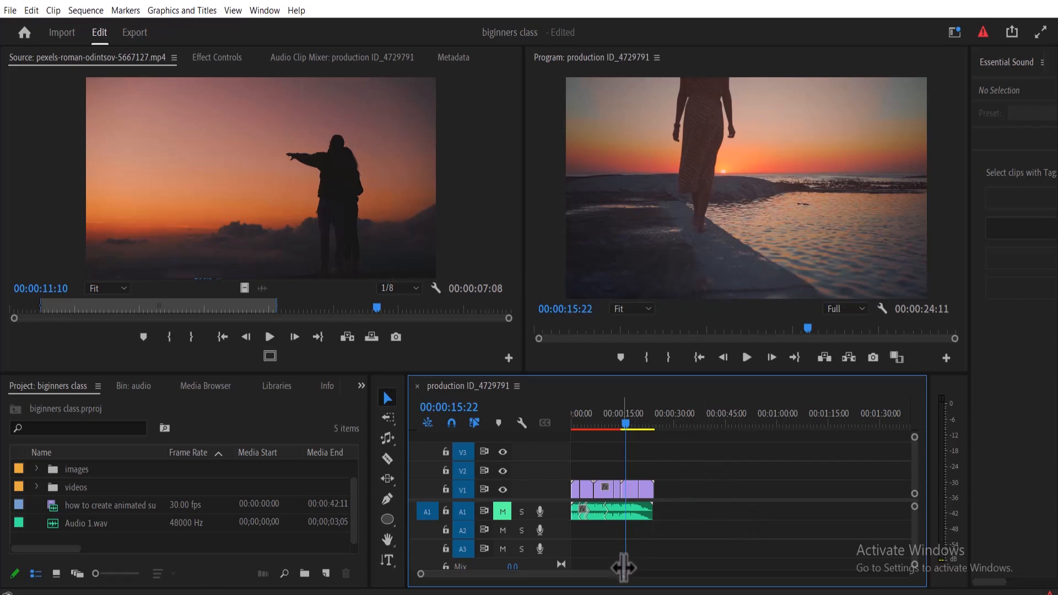
pyautogui.moveTo(625, 574); pyautogui.dragTo(588, 582)
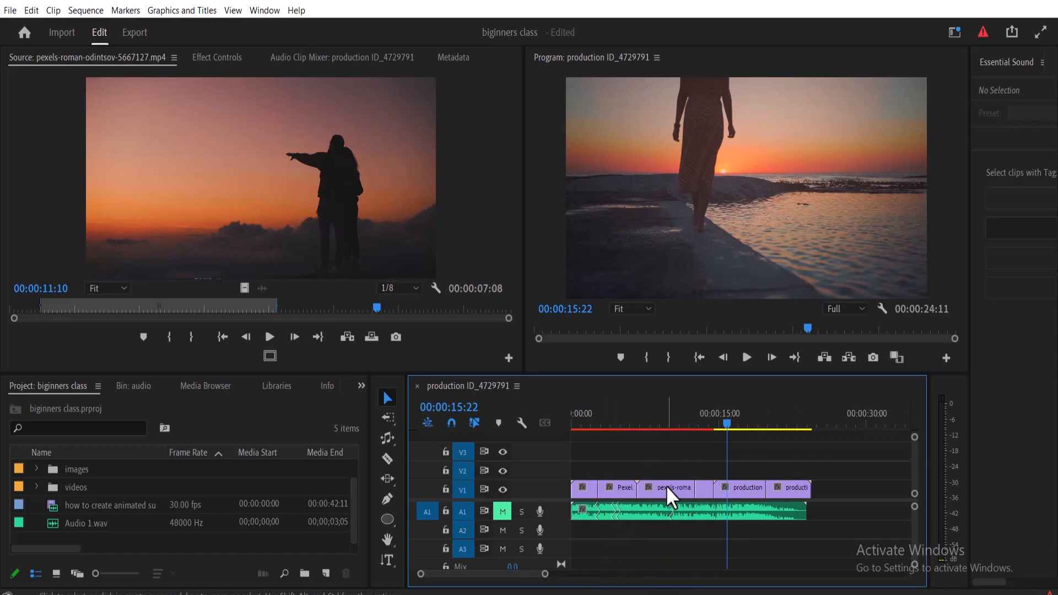
# - Open Essential Graphics, widen its panel and browse the title templates
pyautogui.click(264, 10)
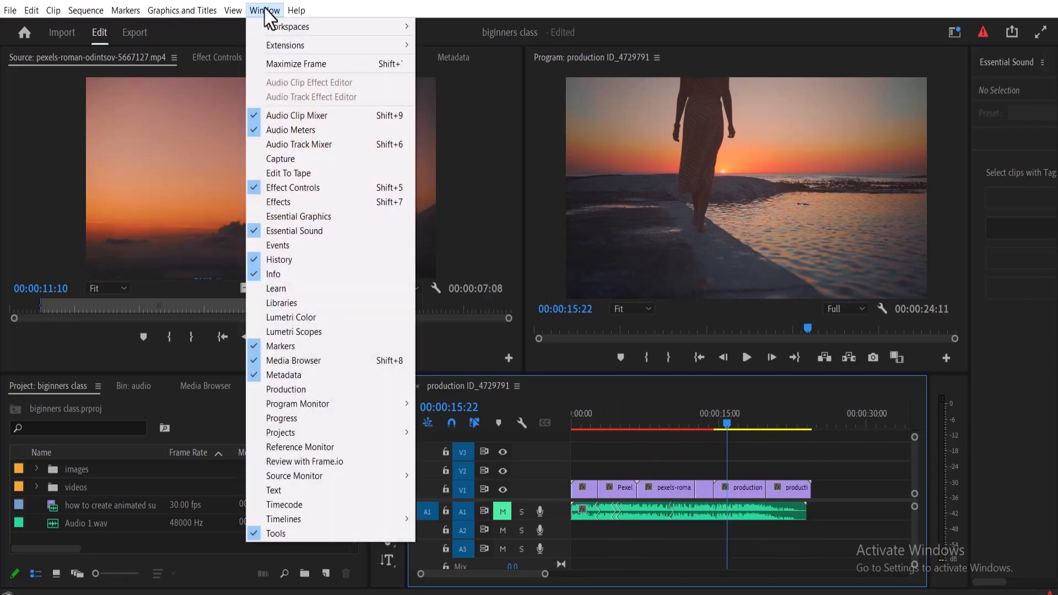
pyautogui.click(316, 216)
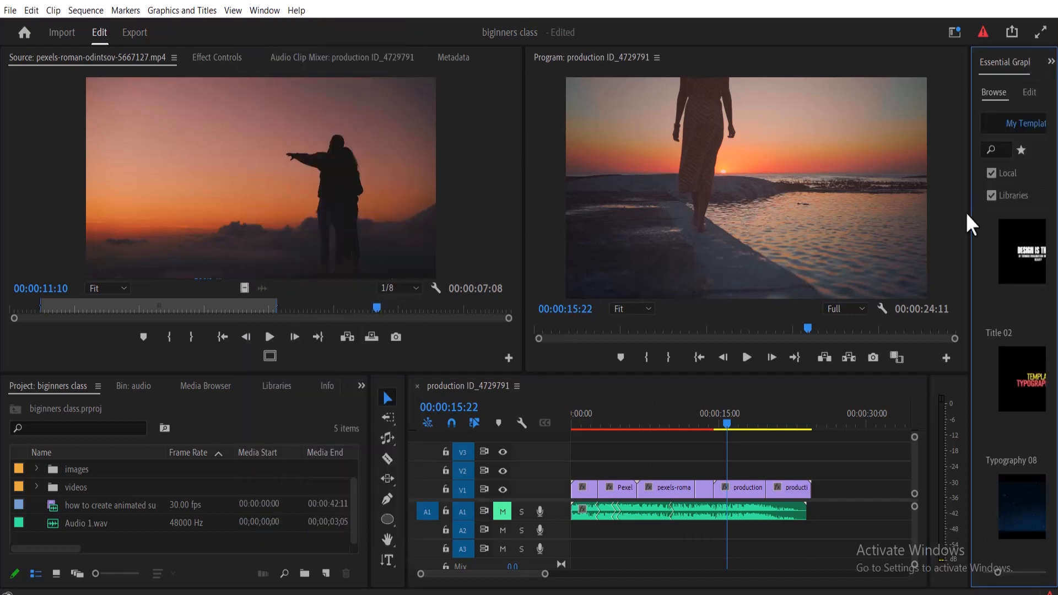
pyautogui.moveTo(968, 212); pyautogui.dragTo(867, 209)
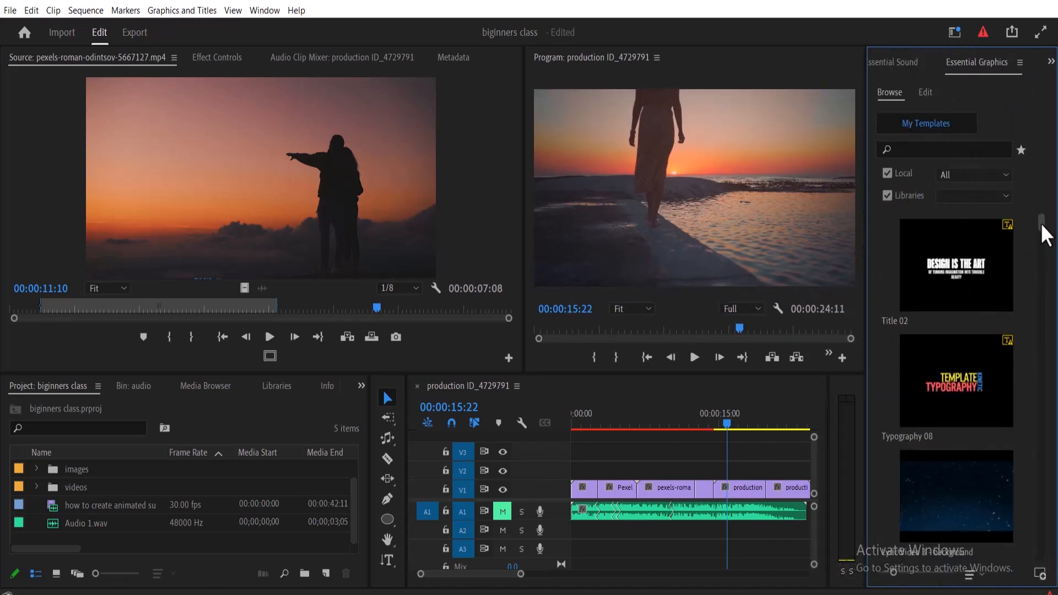
pyautogui.scroll(-5, 1039, 225)
pyautogui.scroll(6, 1038, 220)
# - Place the Typography 08 template on V2 at the sequence start and again above the pexels-roman clip
pyautogui.moveTo(962, 387); pyautogui.dragTo(587, 469)
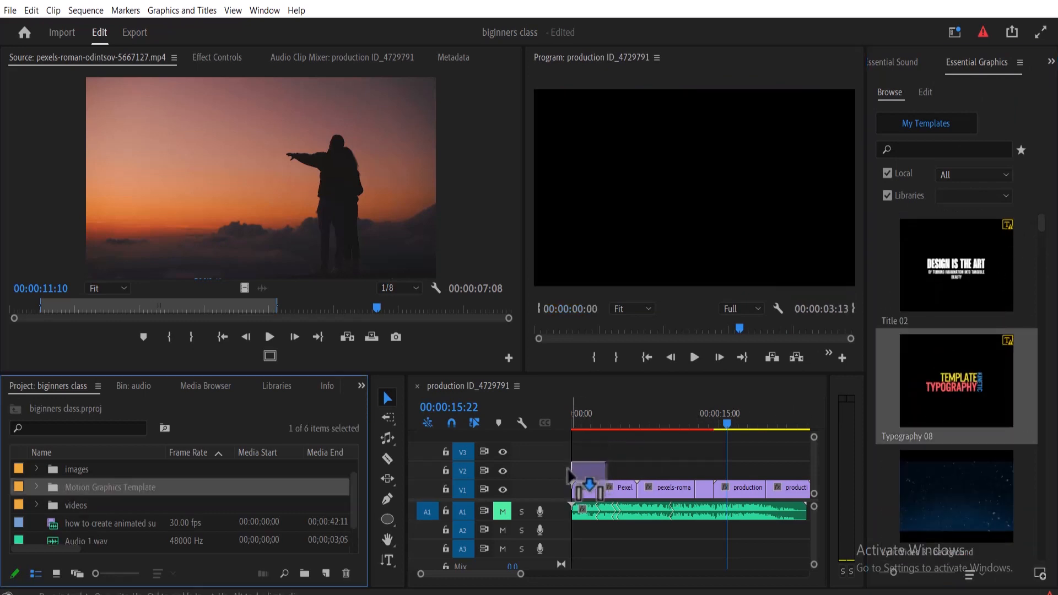
pyautogui.moveTo(950, 253); pyautogui.dragTo(677, 473)
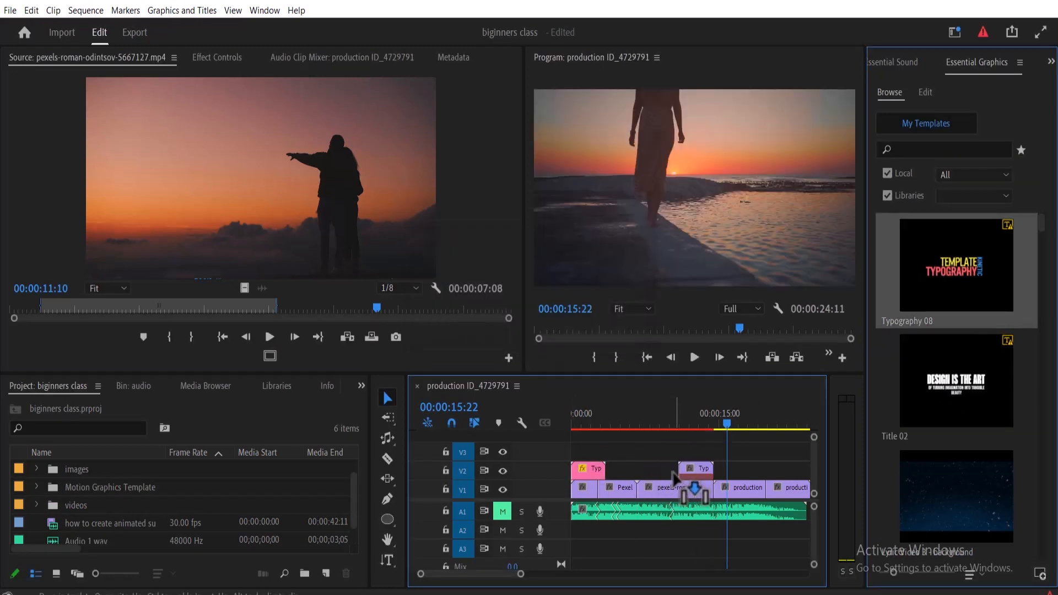
pyautogui.moveTo(521, 573); pyautogui.dragTo(543, 574)
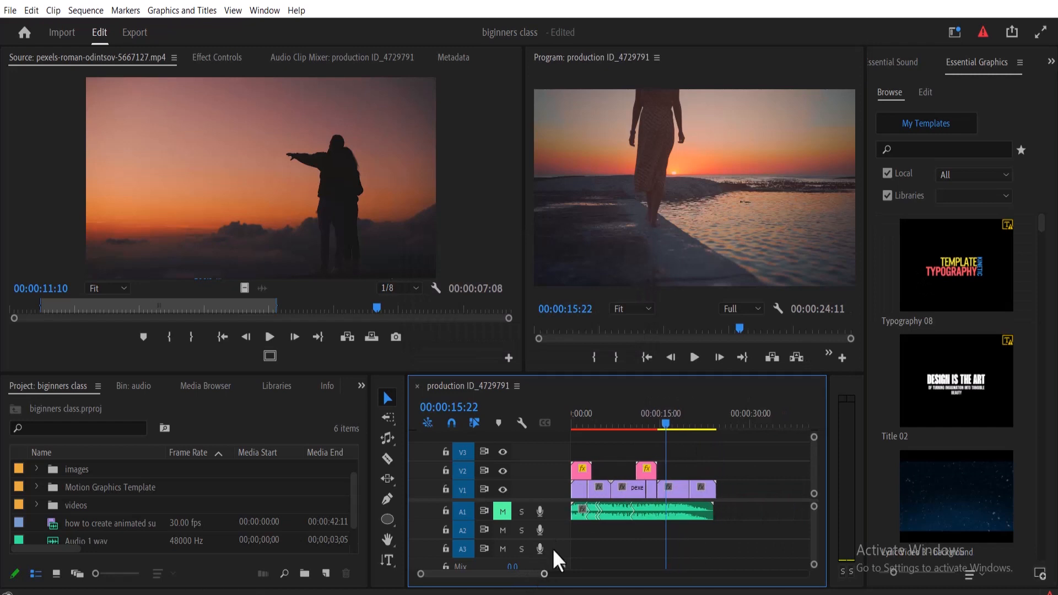
# - Render the sequence previews and play the edit from the start to 00:00:19:23
pyautogui.press('Return')
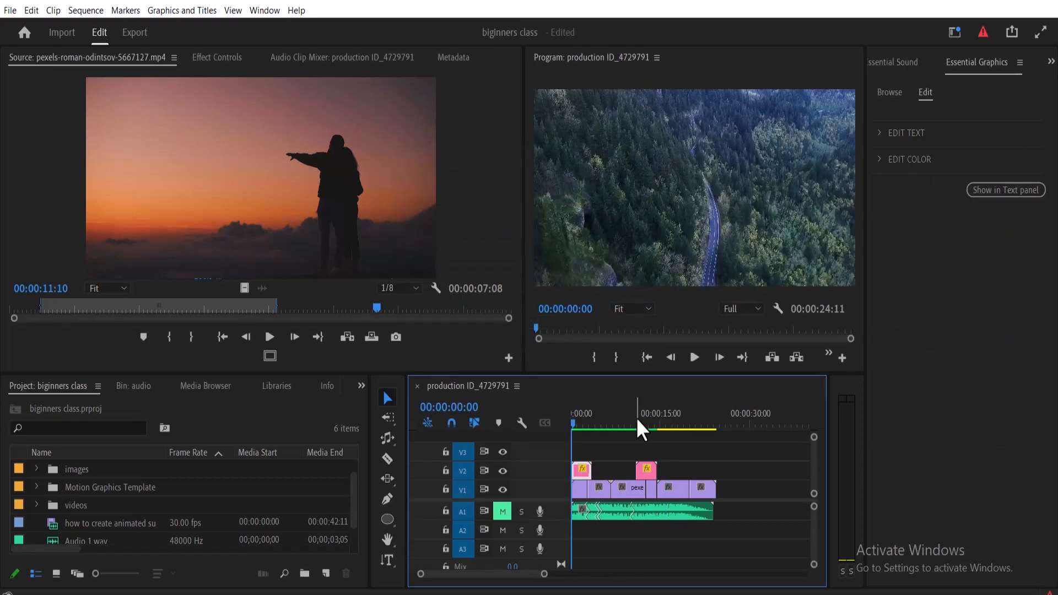
pyautogui.click(693, 356)
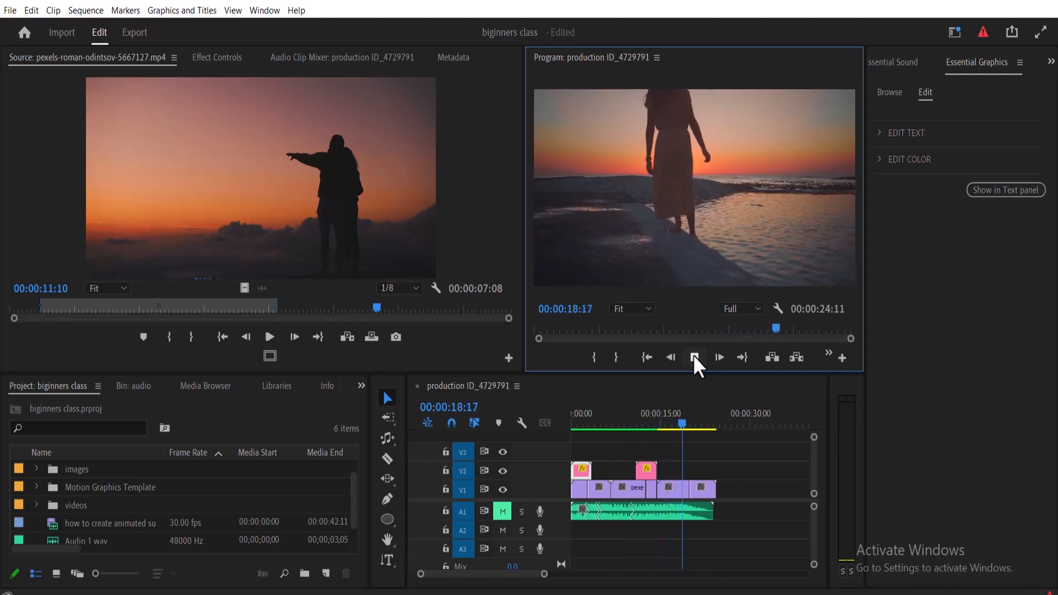
pyautogui.click(694, 356)
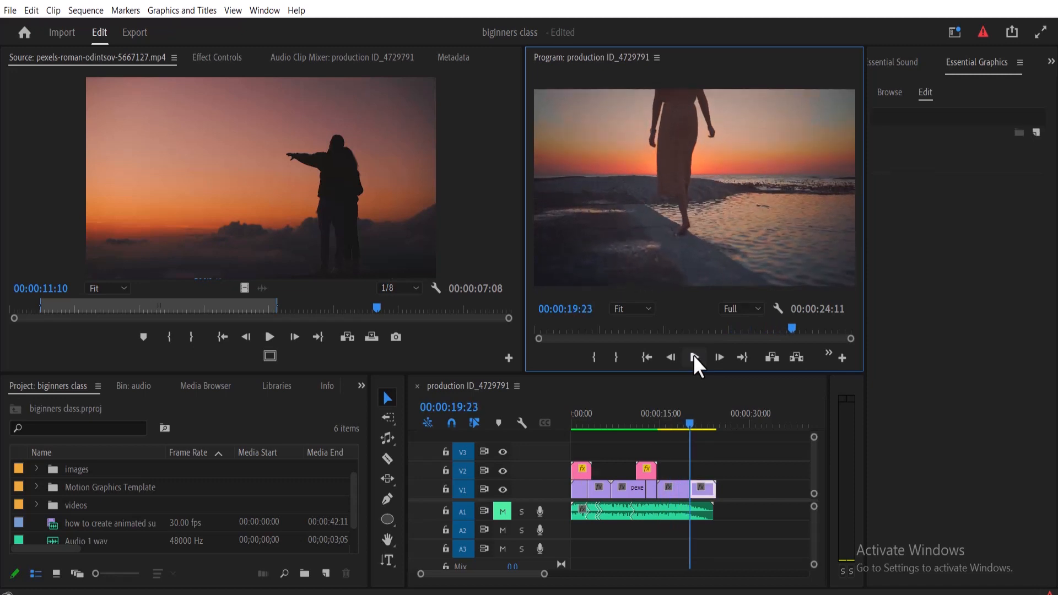
# - Mark the sequence's out point at 00:00:24:06 and return the playhead to the start
pyautogui.moveTo(689, 423); pyautogui.dragTo(715, 416)
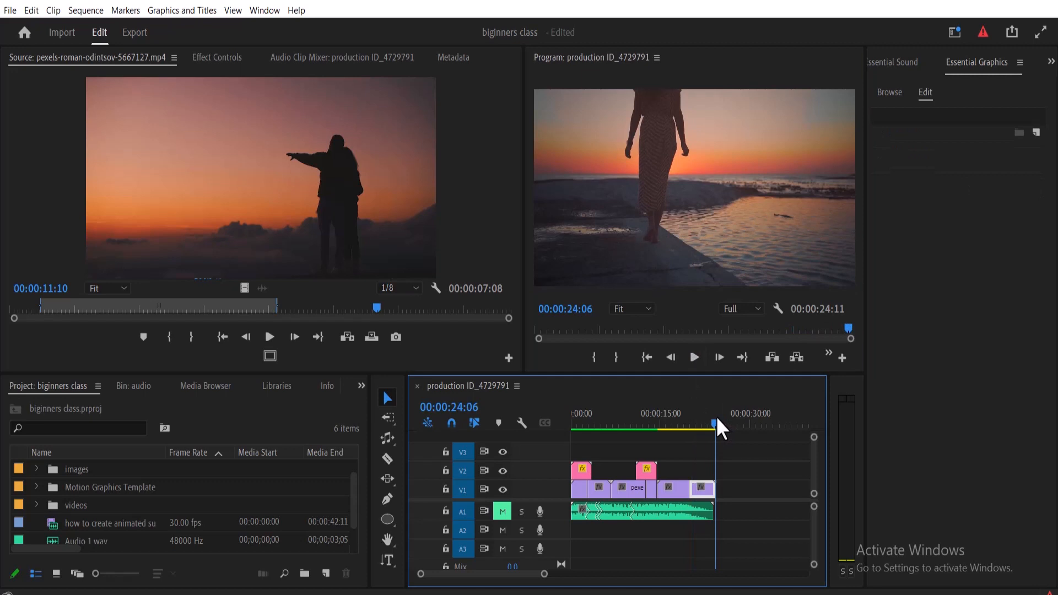
pyautogui.press('o')
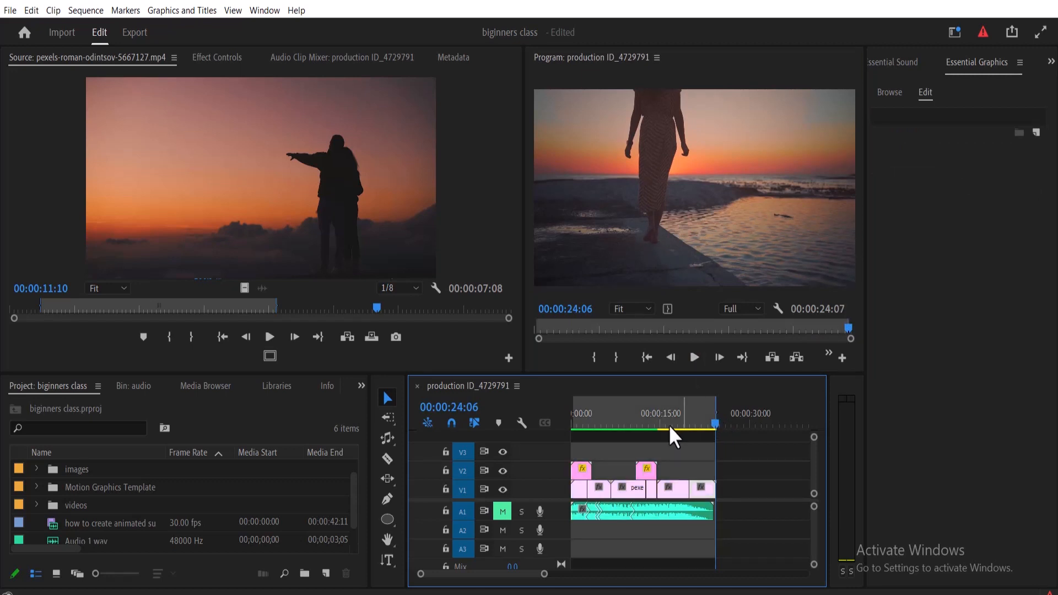
pyautogui.click(596, 415)
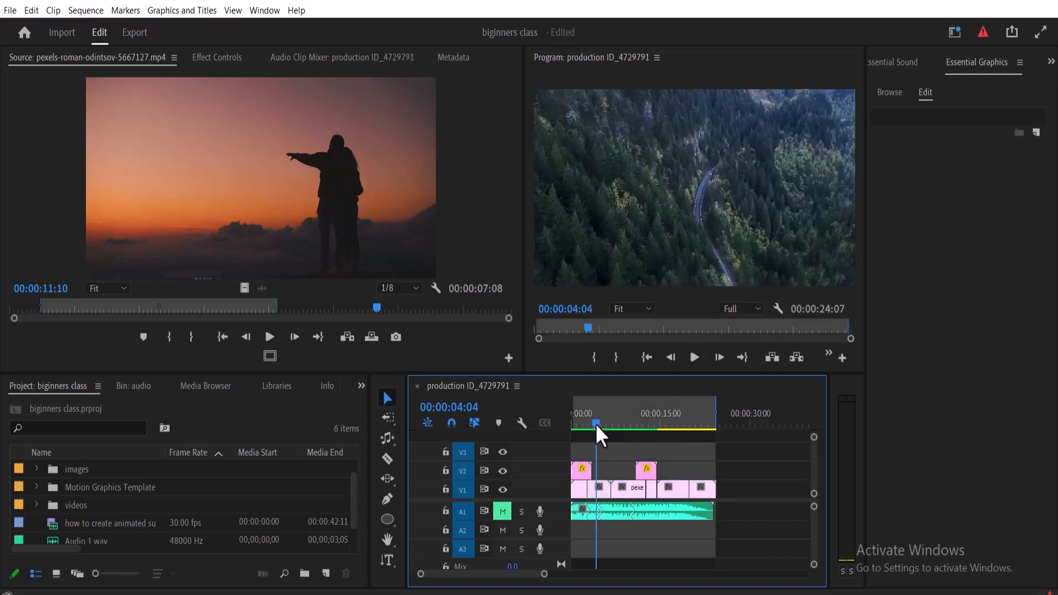
pyautogui.click(570, 420)
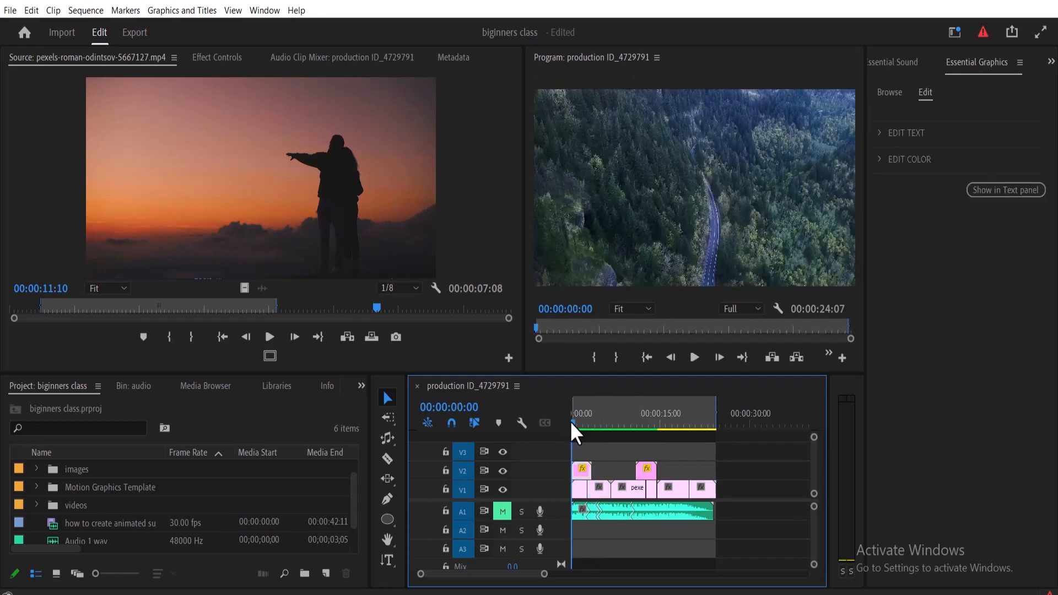
# - Open the export settings, name the output file test and choose the Downloads folder as its location
pyautogui.click(140, 33)
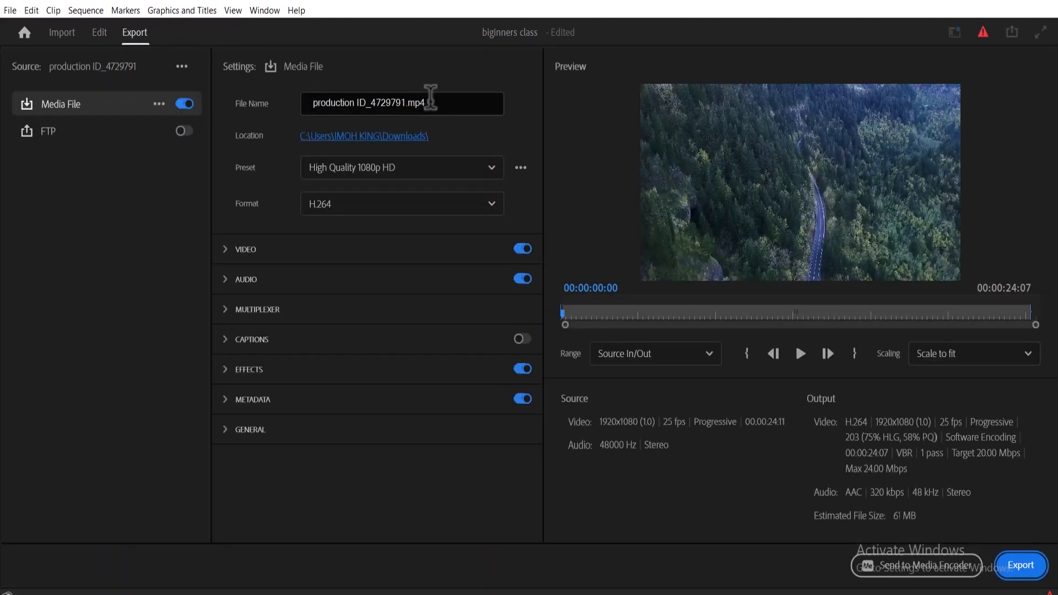
pyautogui.click(415, 102)
pyautogui.write('test')
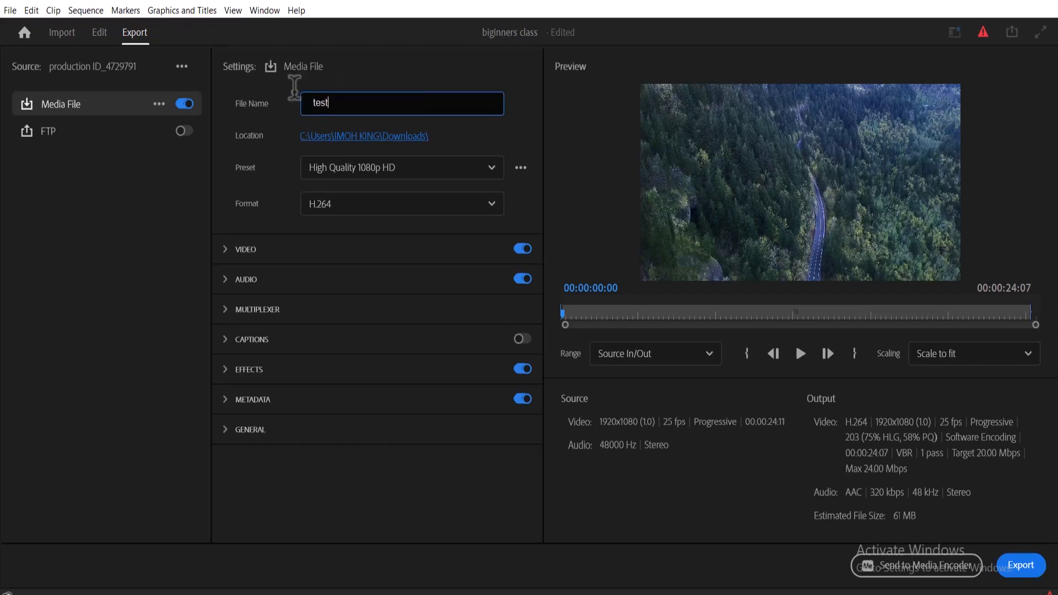
pyautogui.click(343, 139)
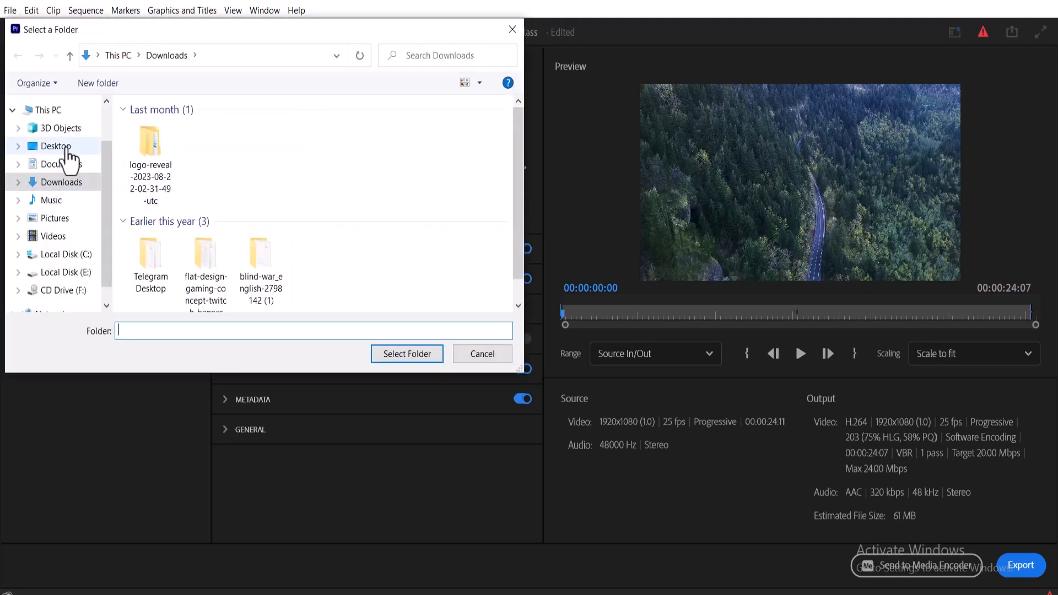
pyautogui.click(69, 158)
pyautogui.click(65, 184)
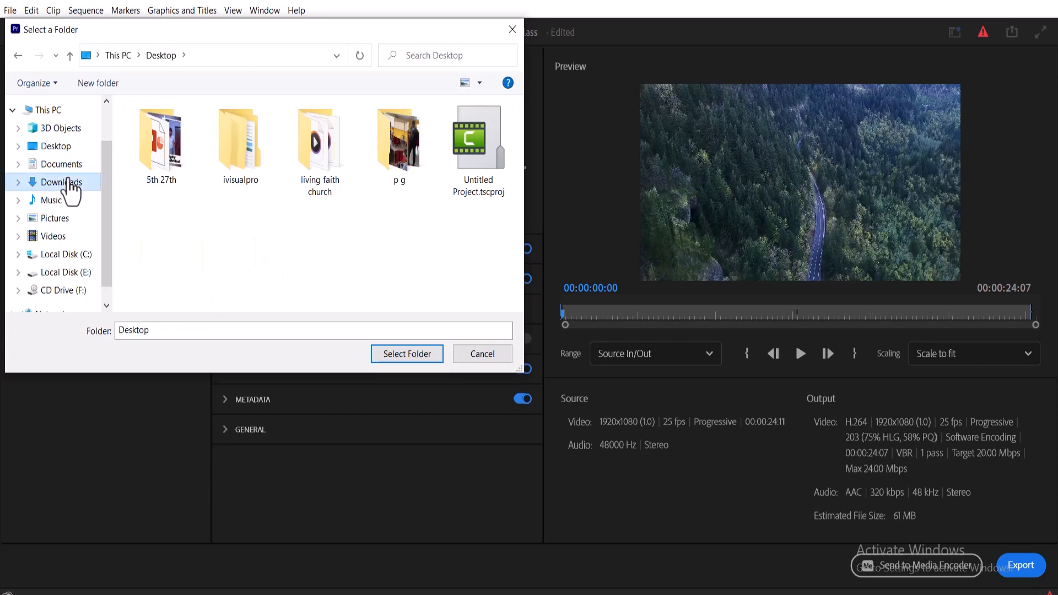
pyautogui.click(408, 359)
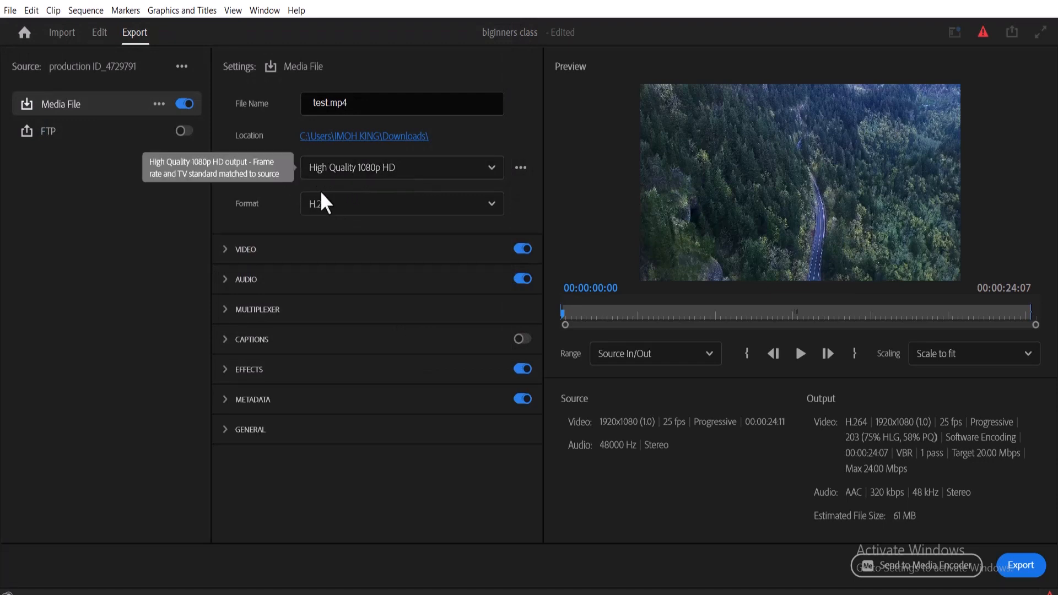
# - Expand the full video export settings and set the target bitrate to 8 Mbps
pyautogui.click(226, 253)
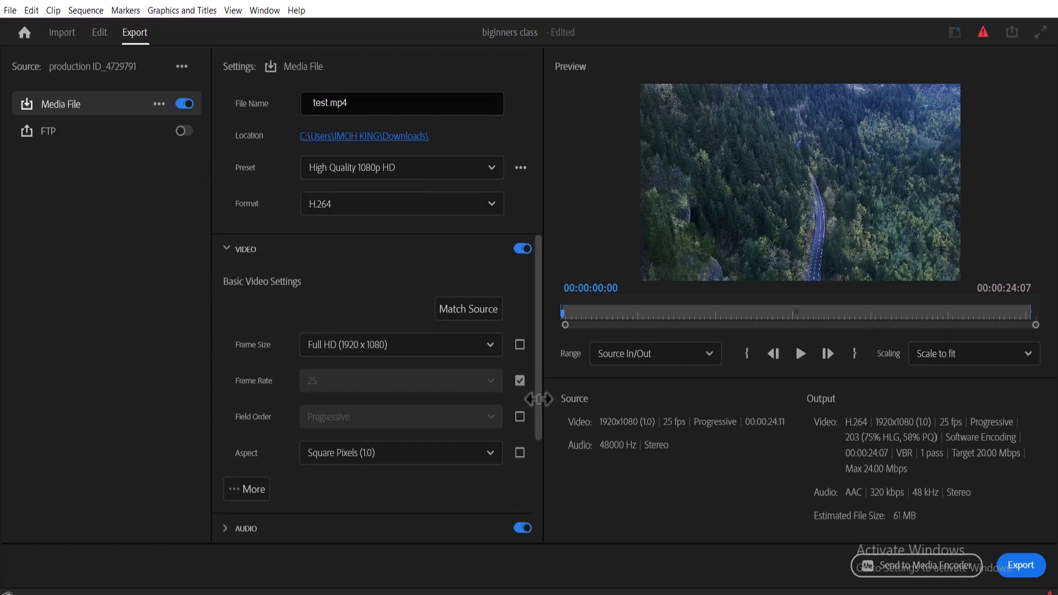
pyautogui.click(248, 489)
pyautogui.moveTo(538, 286); pyautogui.dragTo(538, 482)
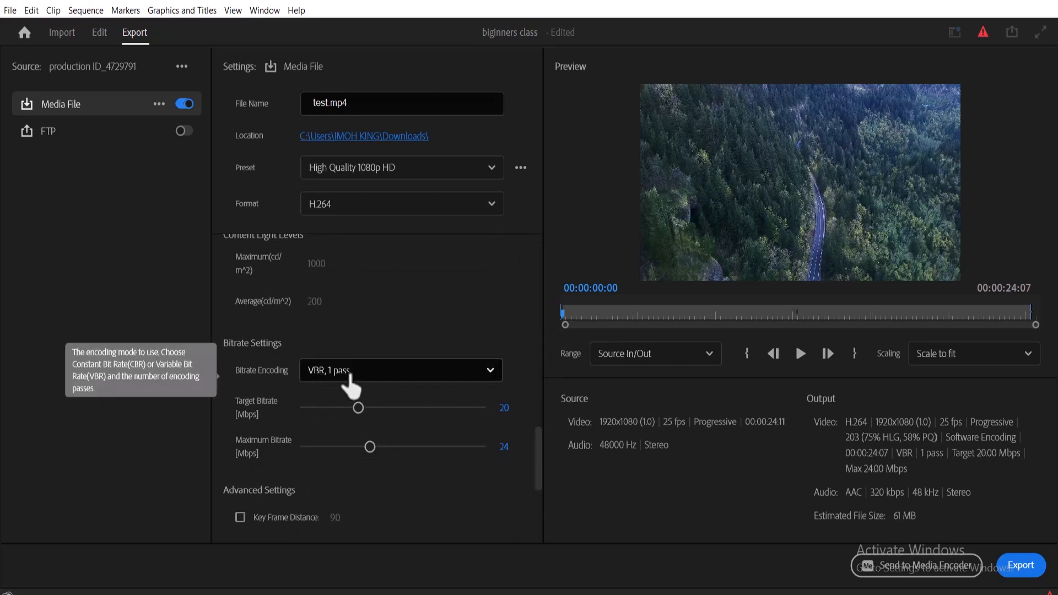
pyautogui.click(503, 407)
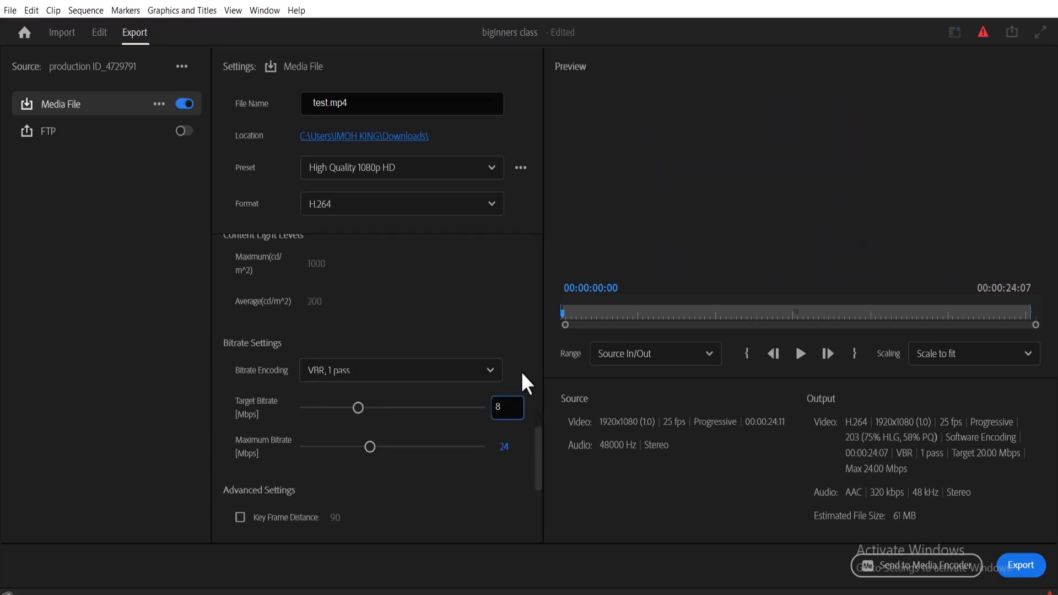
pyautogui.press('Return')
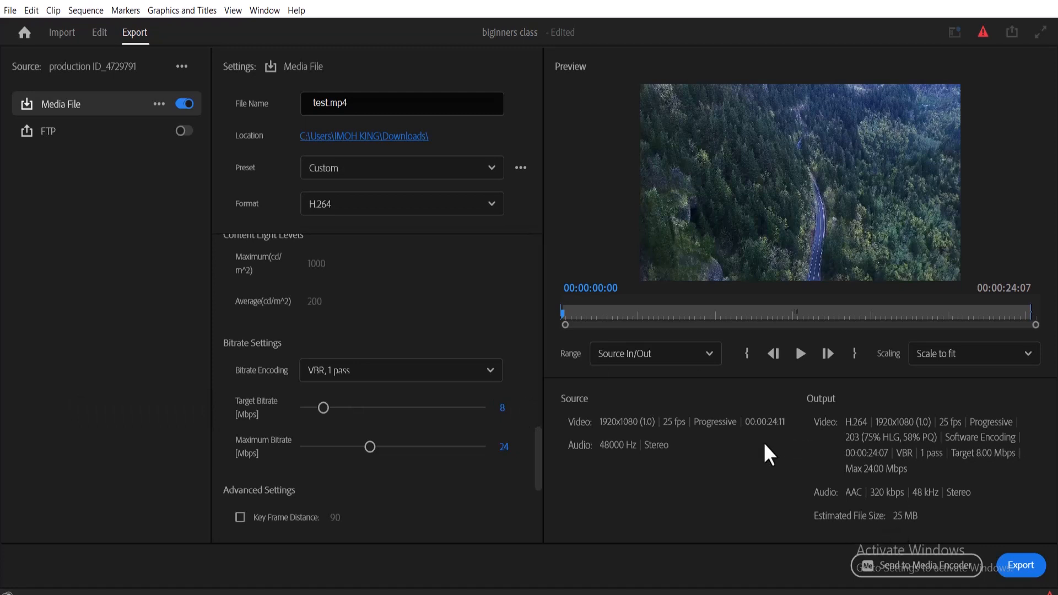
# - Export the video with the Source In/Out range and open the exported test file from the Downloads folder
pyautogui.click(661, 369)
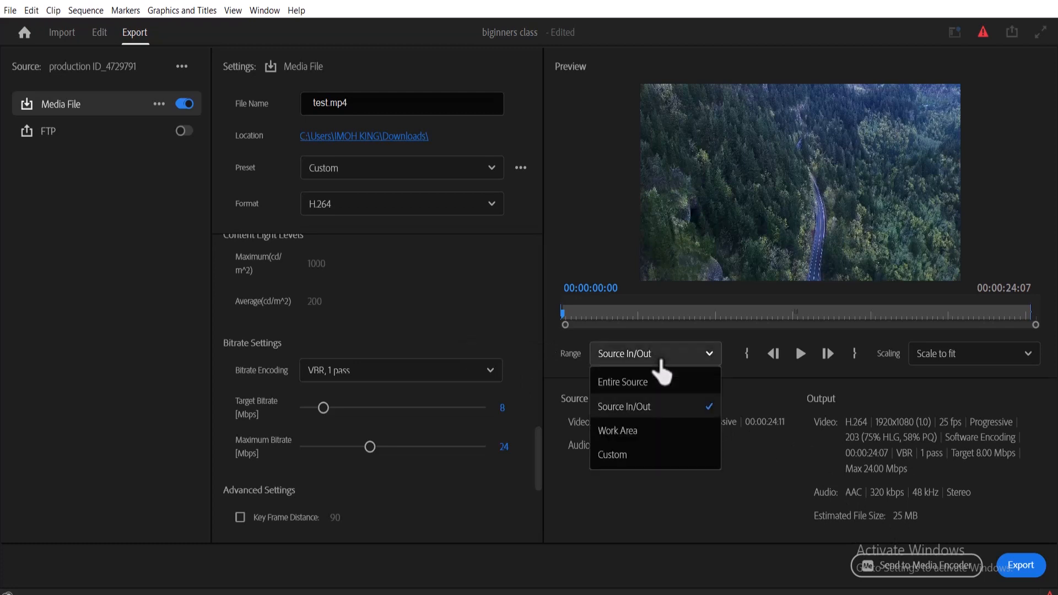
pyautogui.click(567, 366)
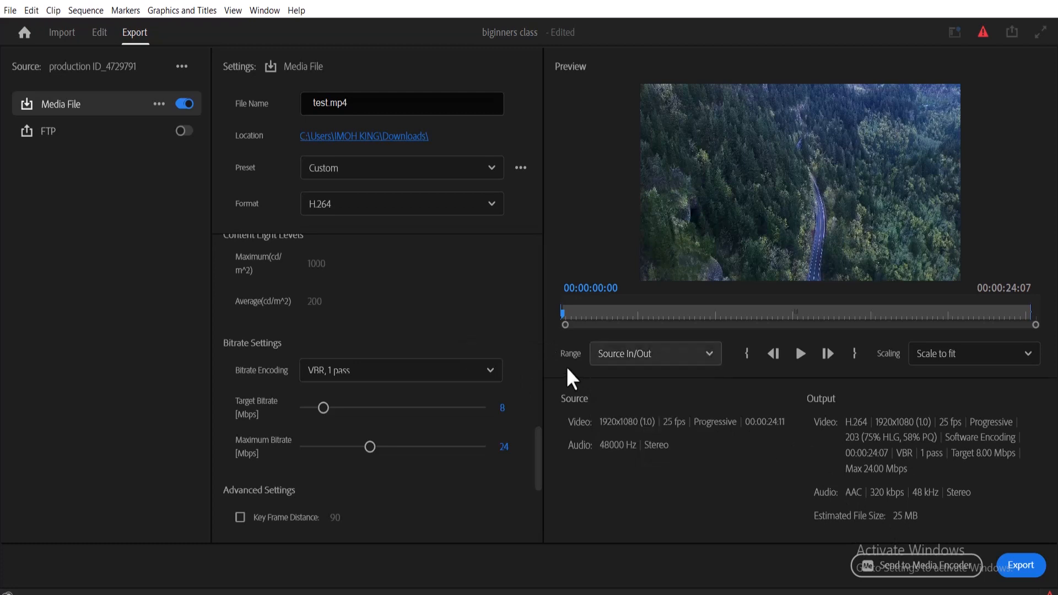
pyautogui.click(1020, 567)
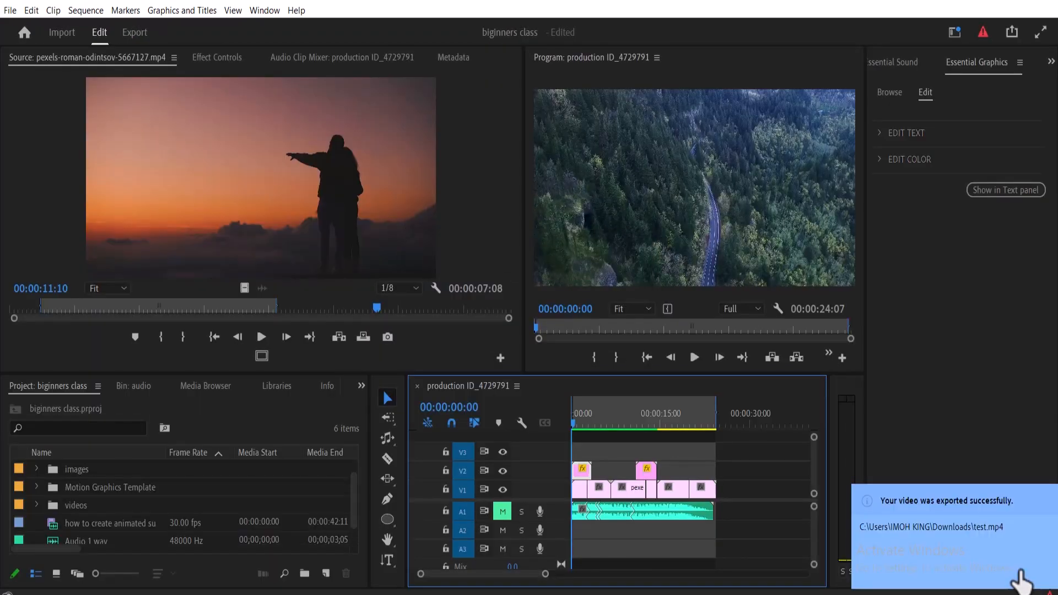
pyautogui.click(1019, 578)
pyautogui.doubleClick(144, 194)
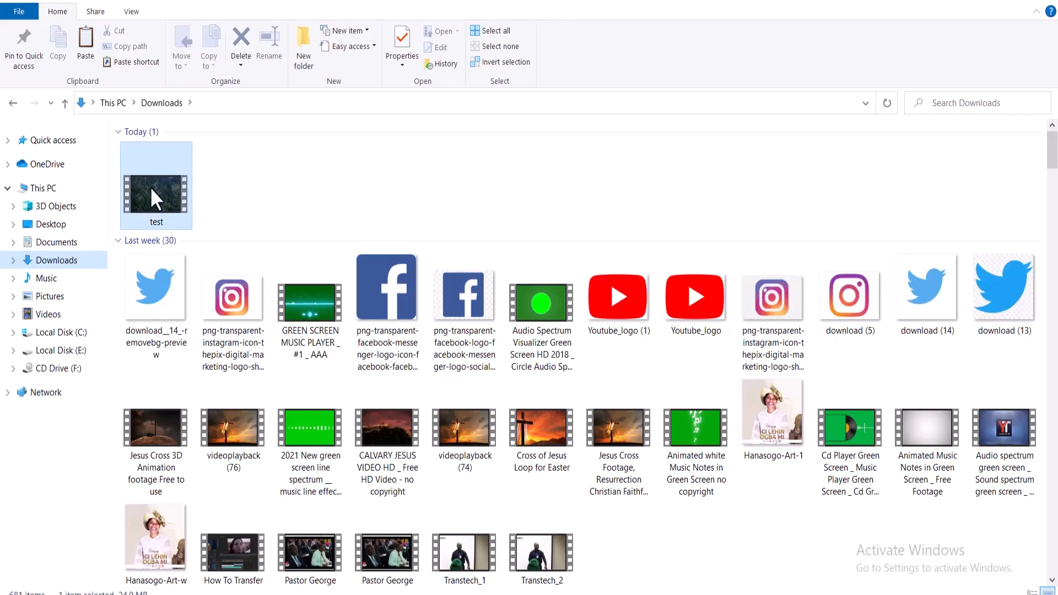